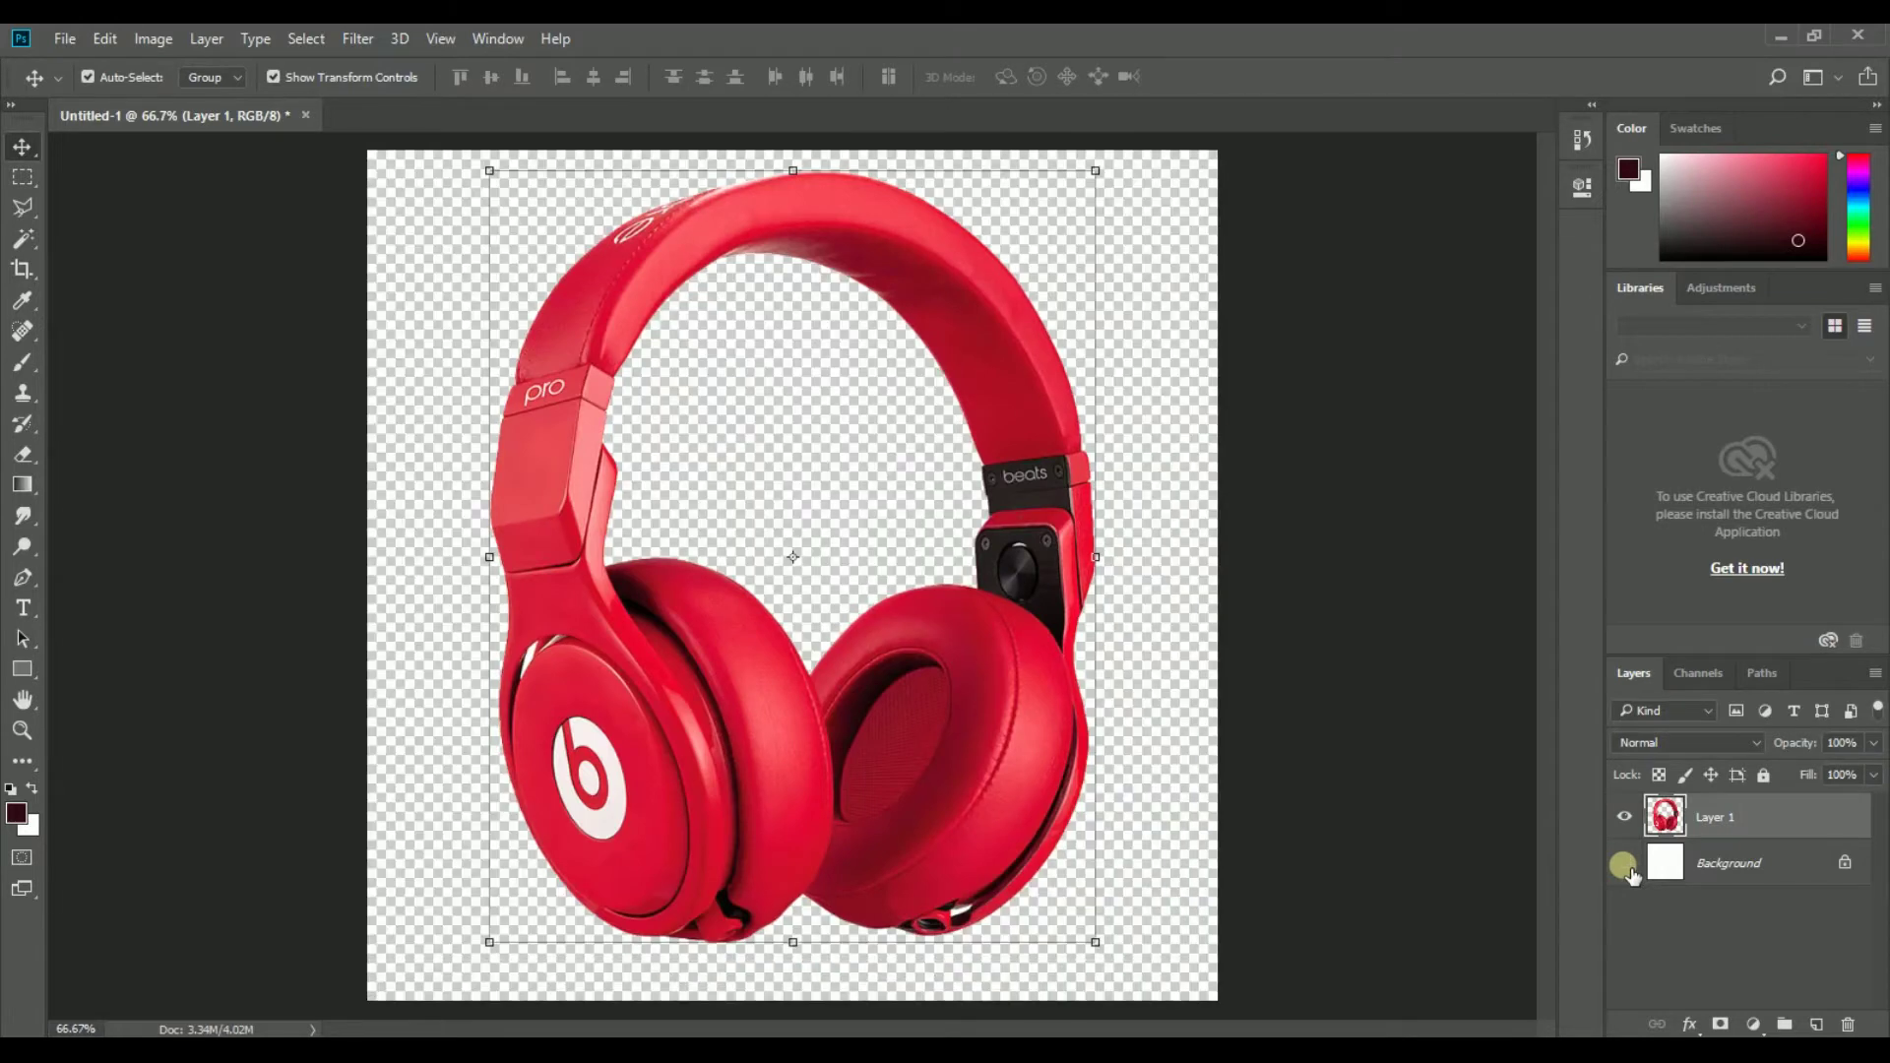
Step: Show the white Background layer and scale the headphones layer down to about 73% around its centre
{"action": "left_click", "coordinate": [1624, 864]}
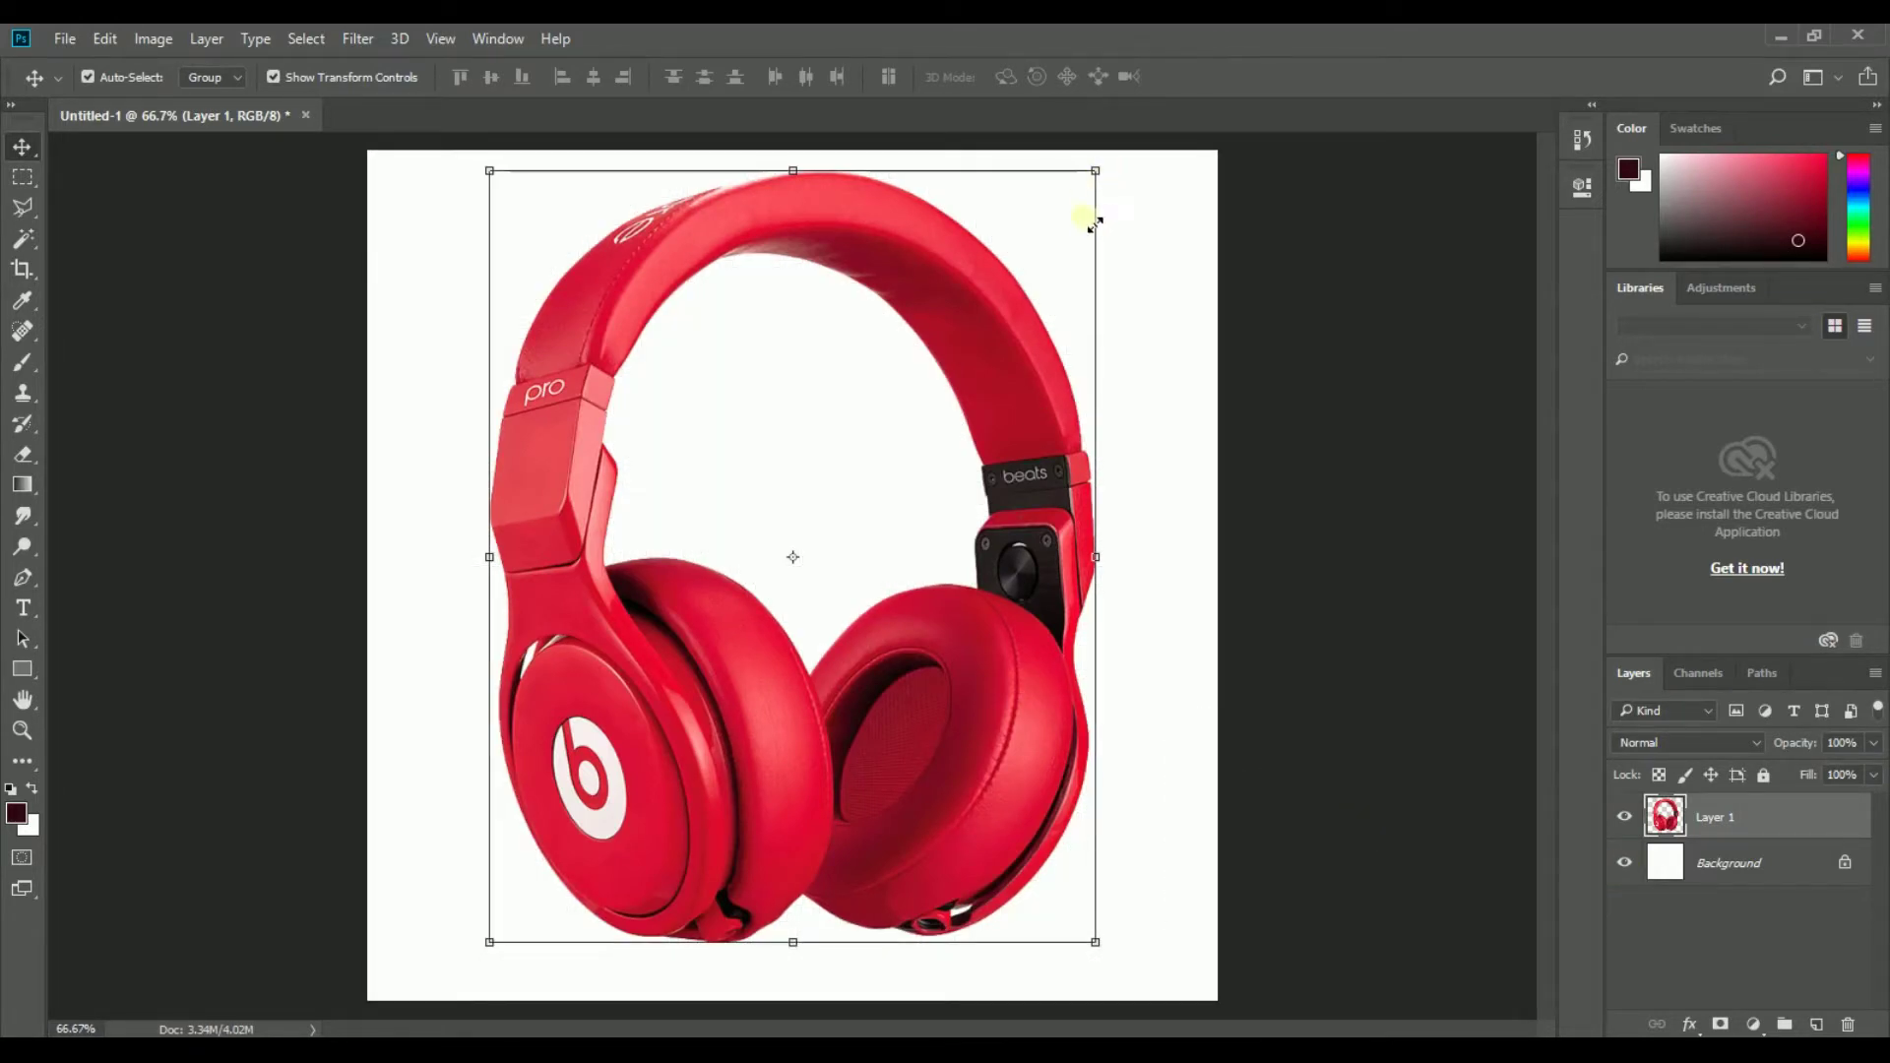
{"action": "key", "text": "ctrl+t"}
{"action": "left_click_drag", "start_coordinate": [1051, 277], "coordinate": [1019, 291]}
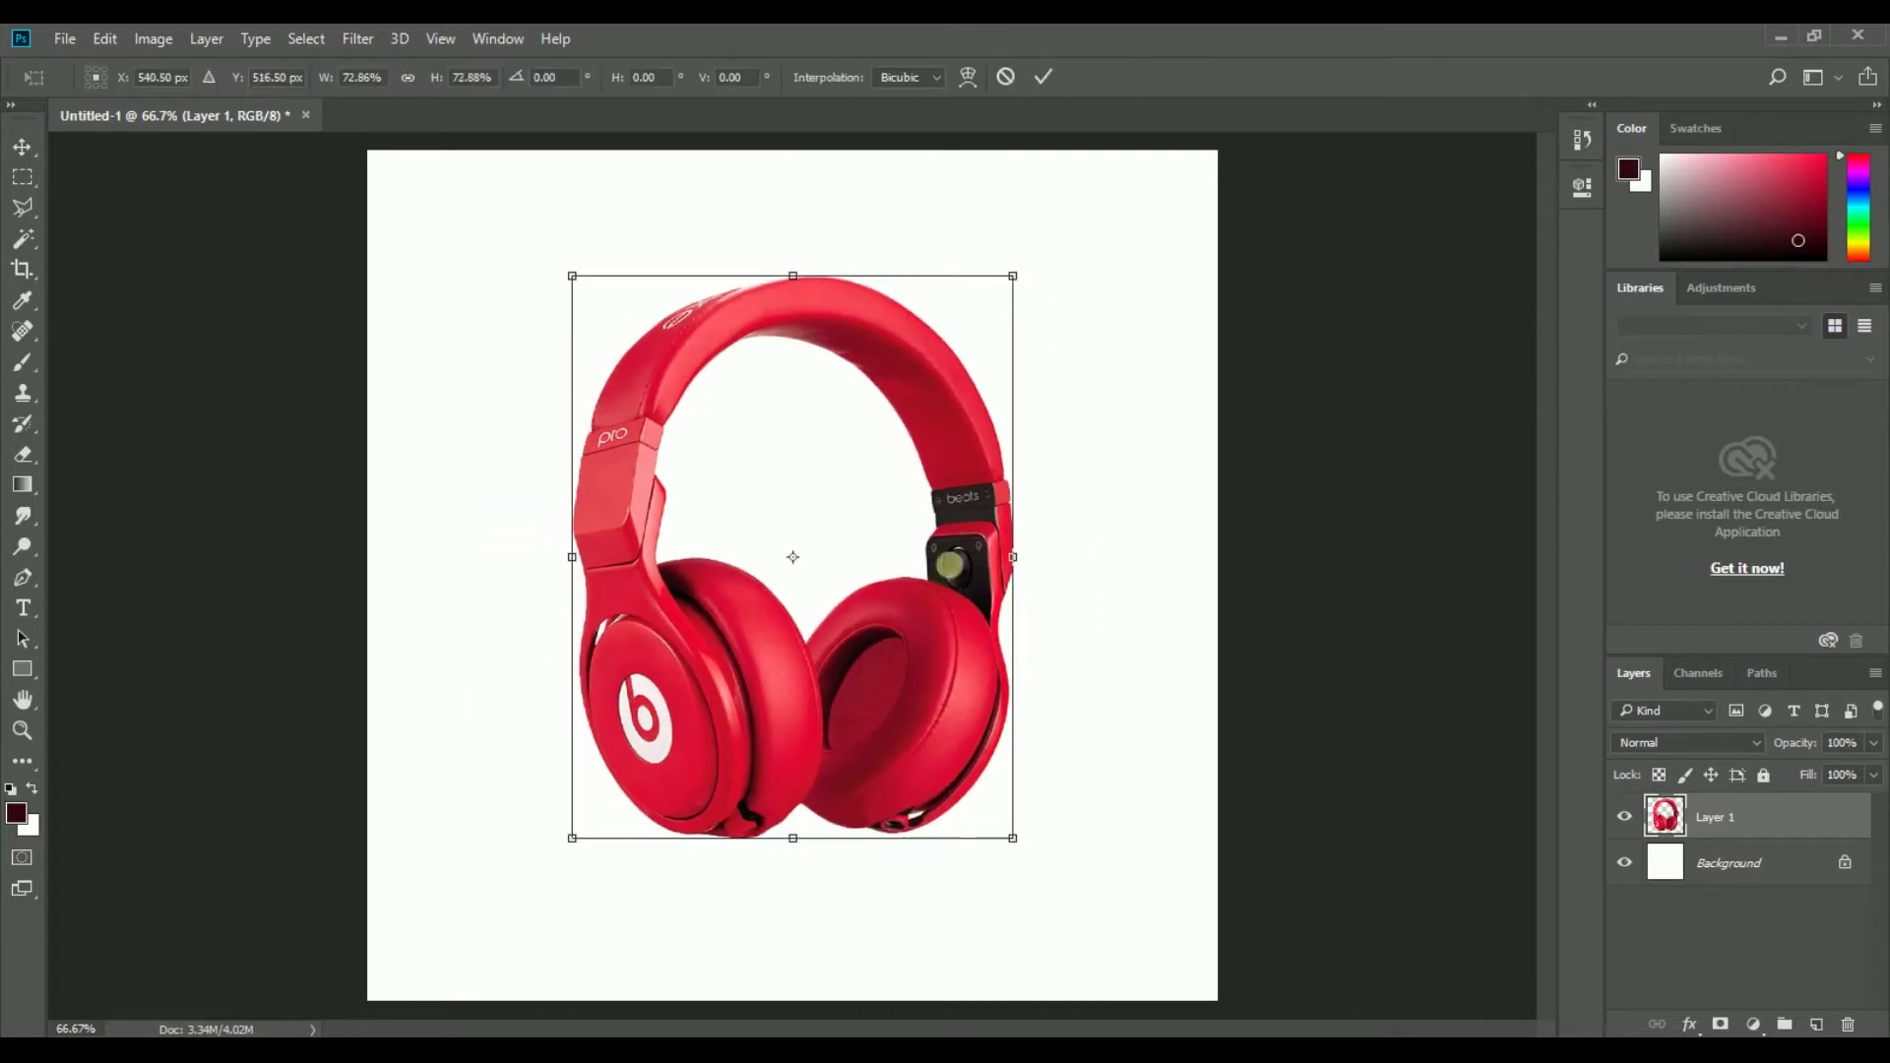
{"action": "key", "text": "Return"}
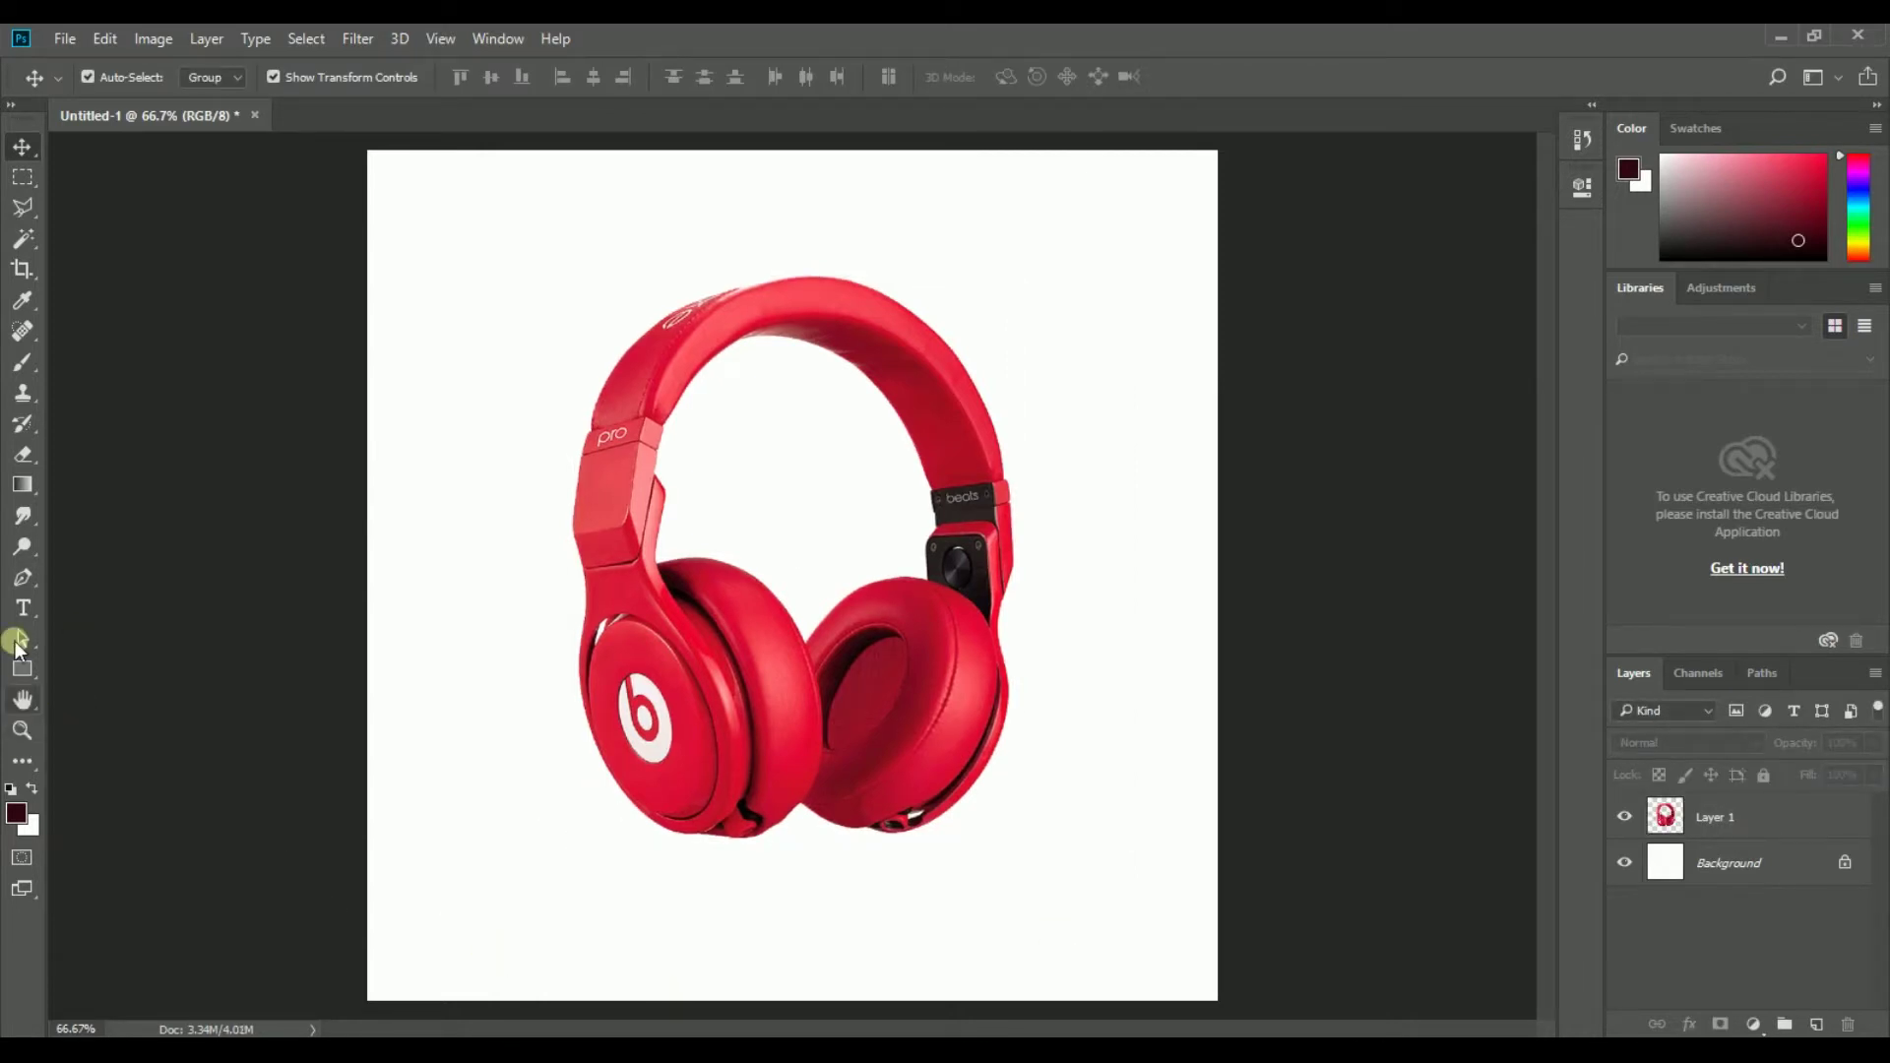
Step: Activate the Brush tool and add a new empty layer directly above the Background
{"action": "left_click", "coordinate": [23, 427]}
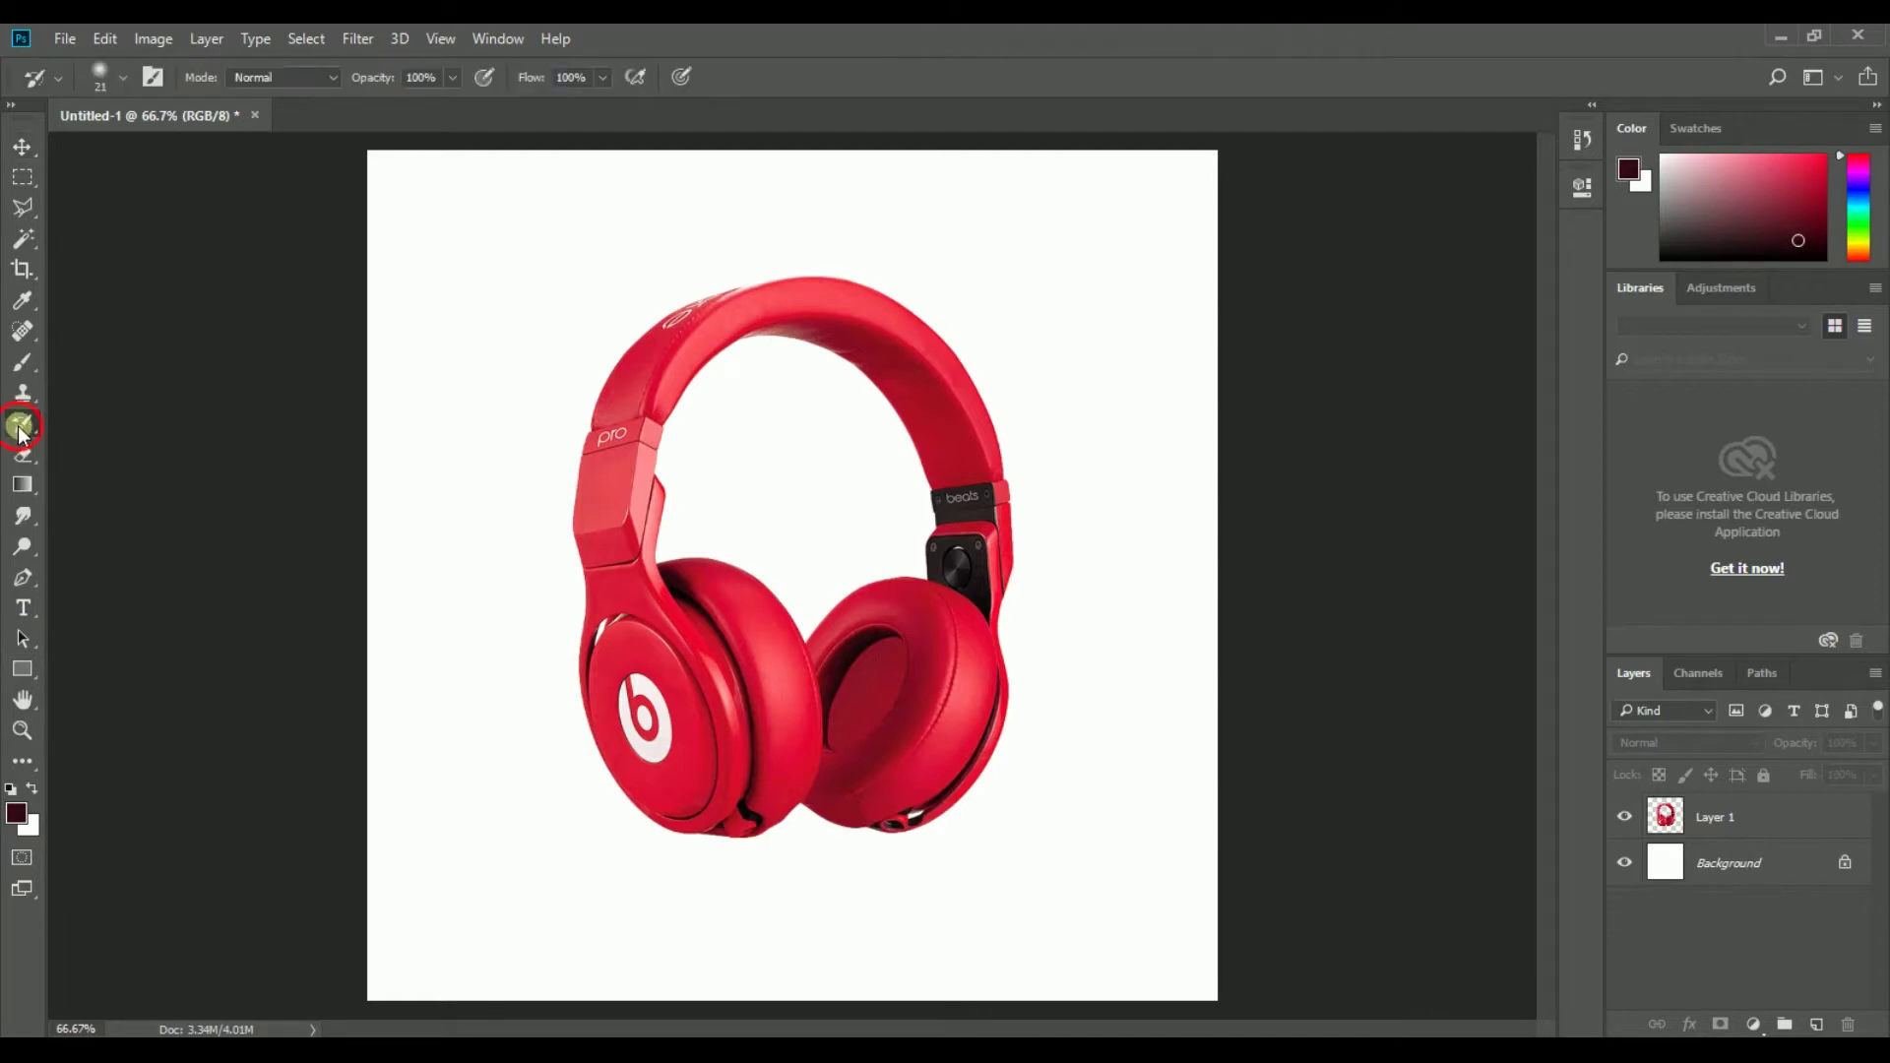
{"action": "right_click", "coordinate": [21, 434]}
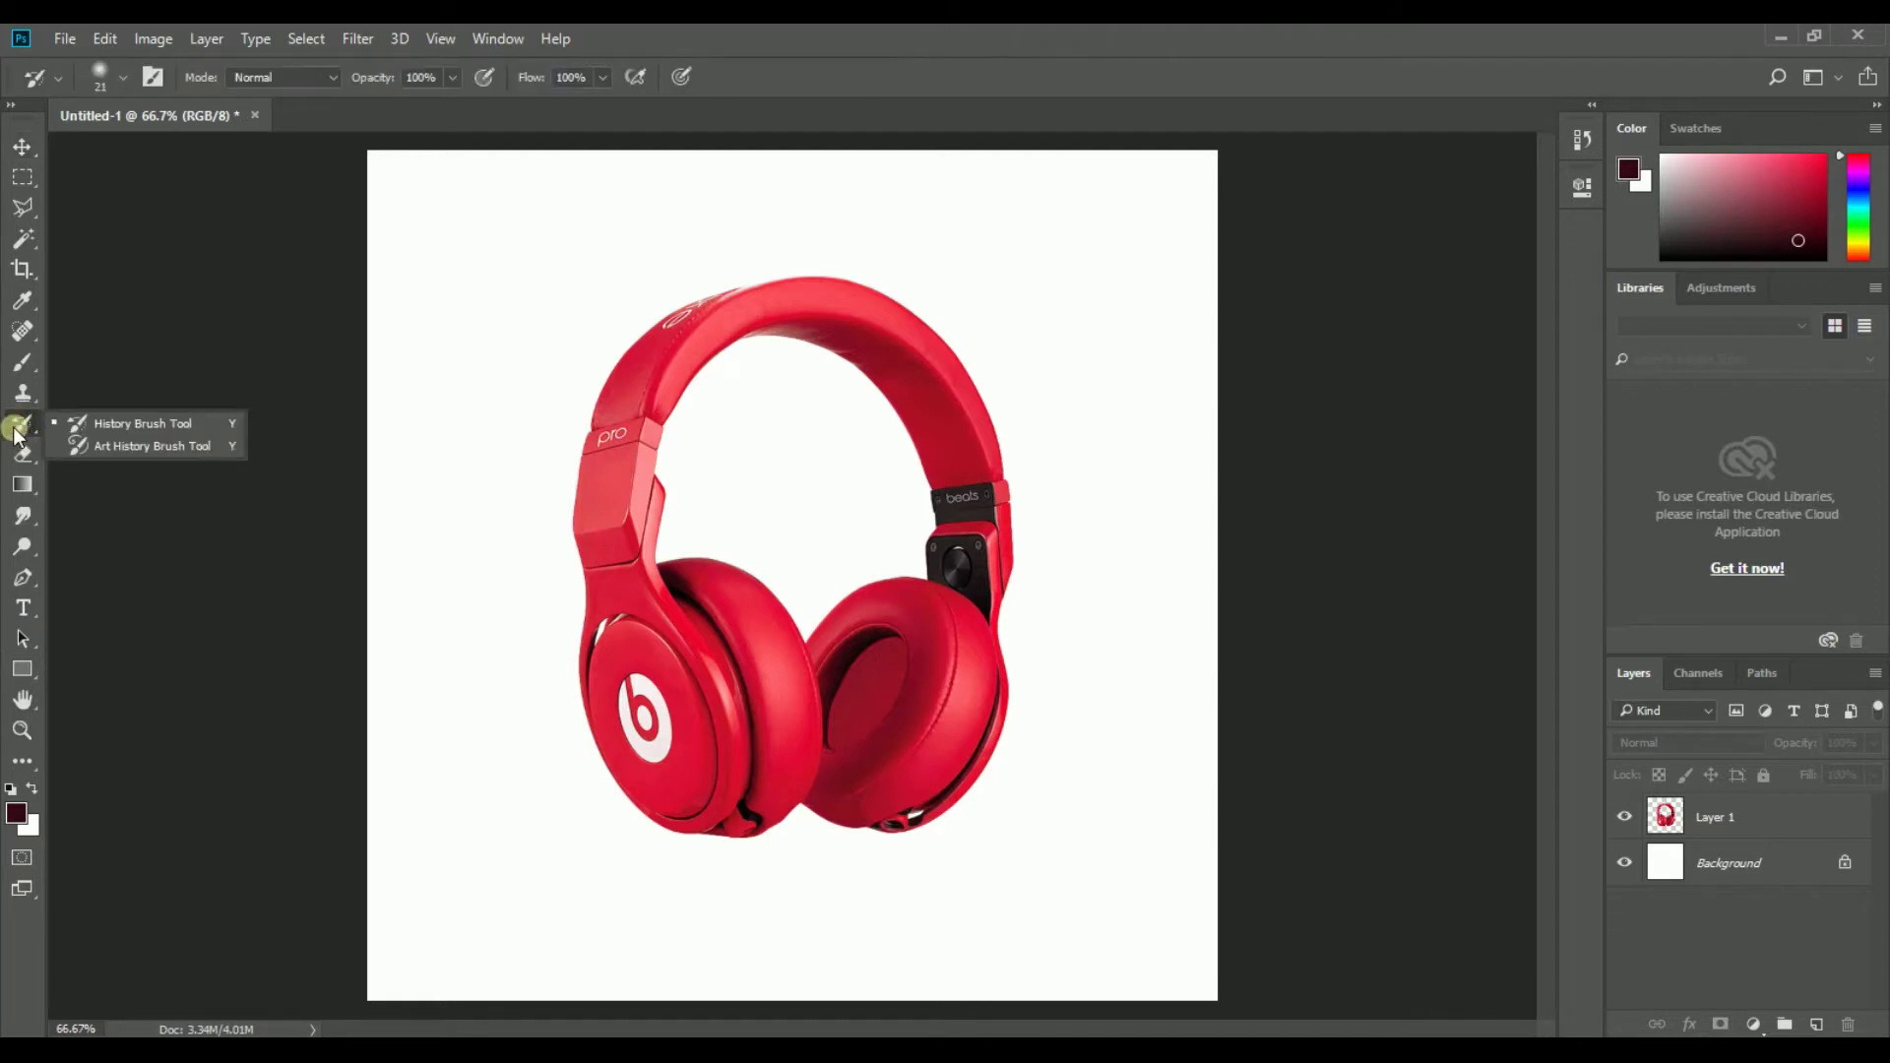
{"action": "left_click", "coordinate": [23, 365]}
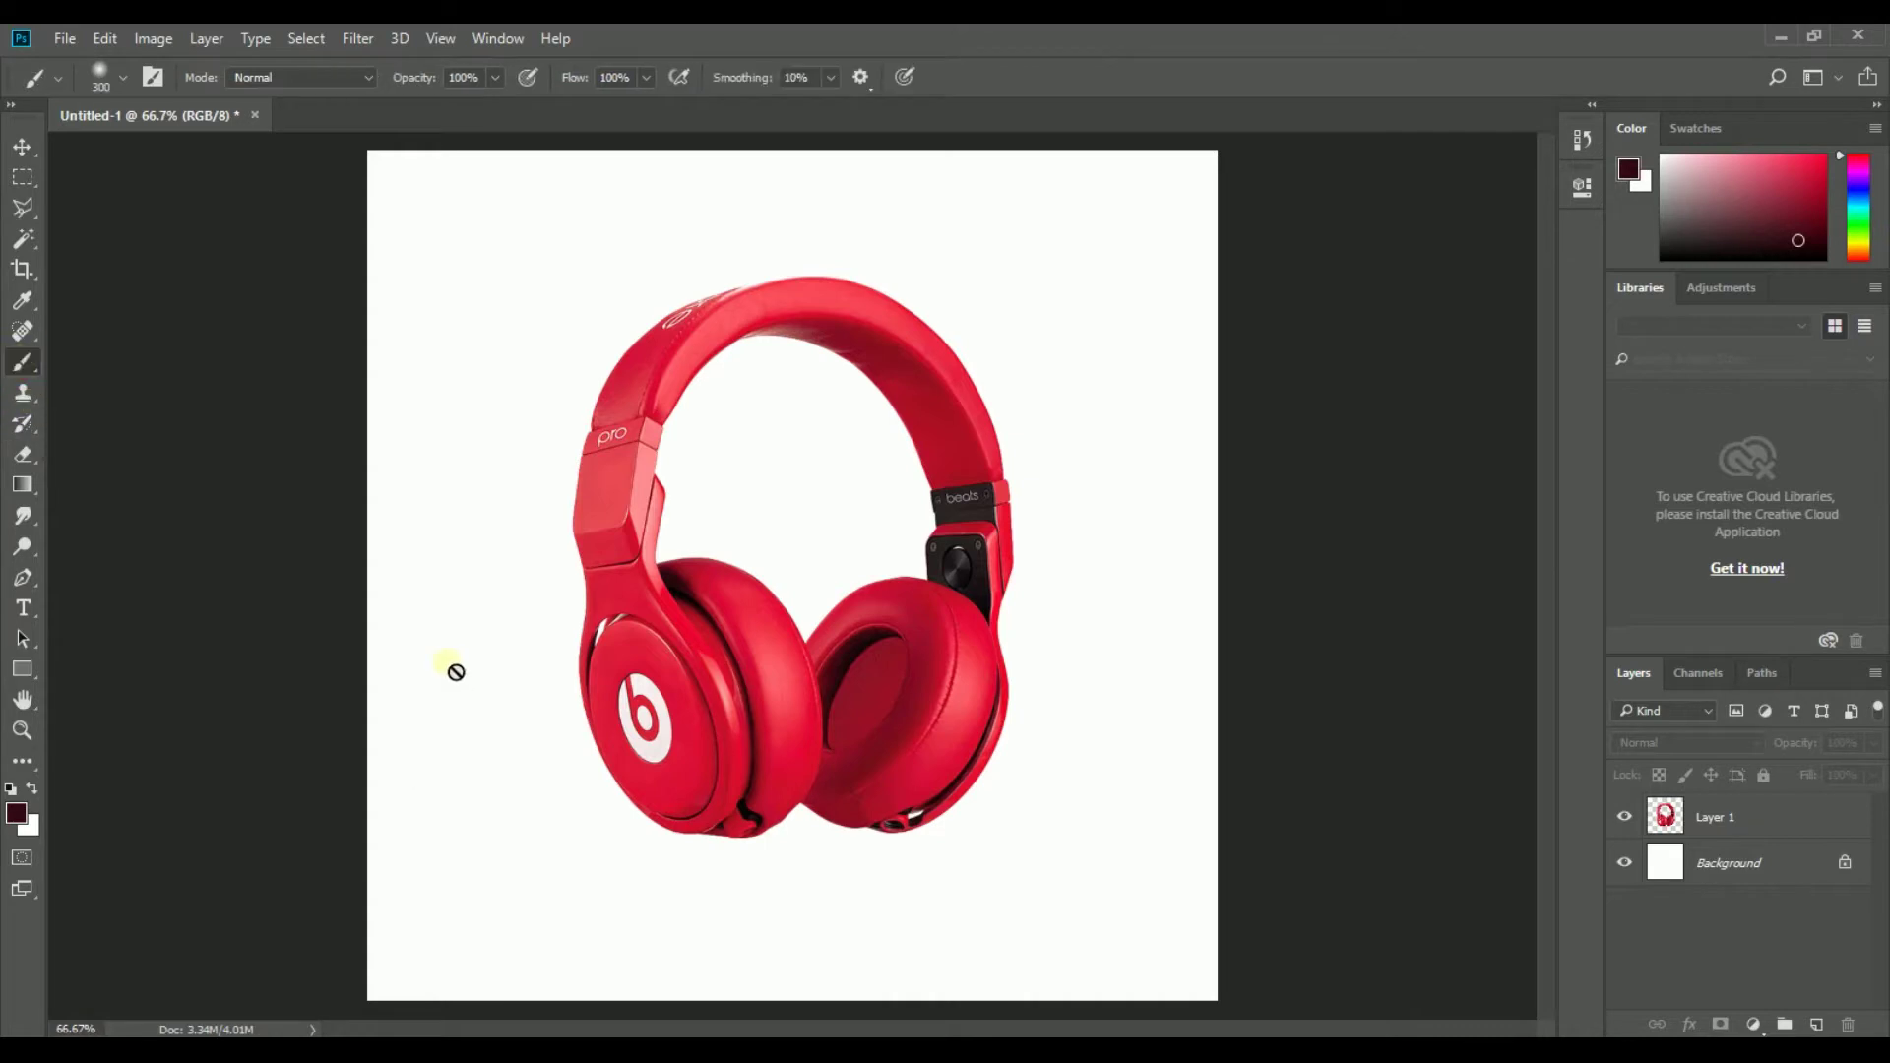
{"action": "left_click", "coordinate": [1719, 873]}
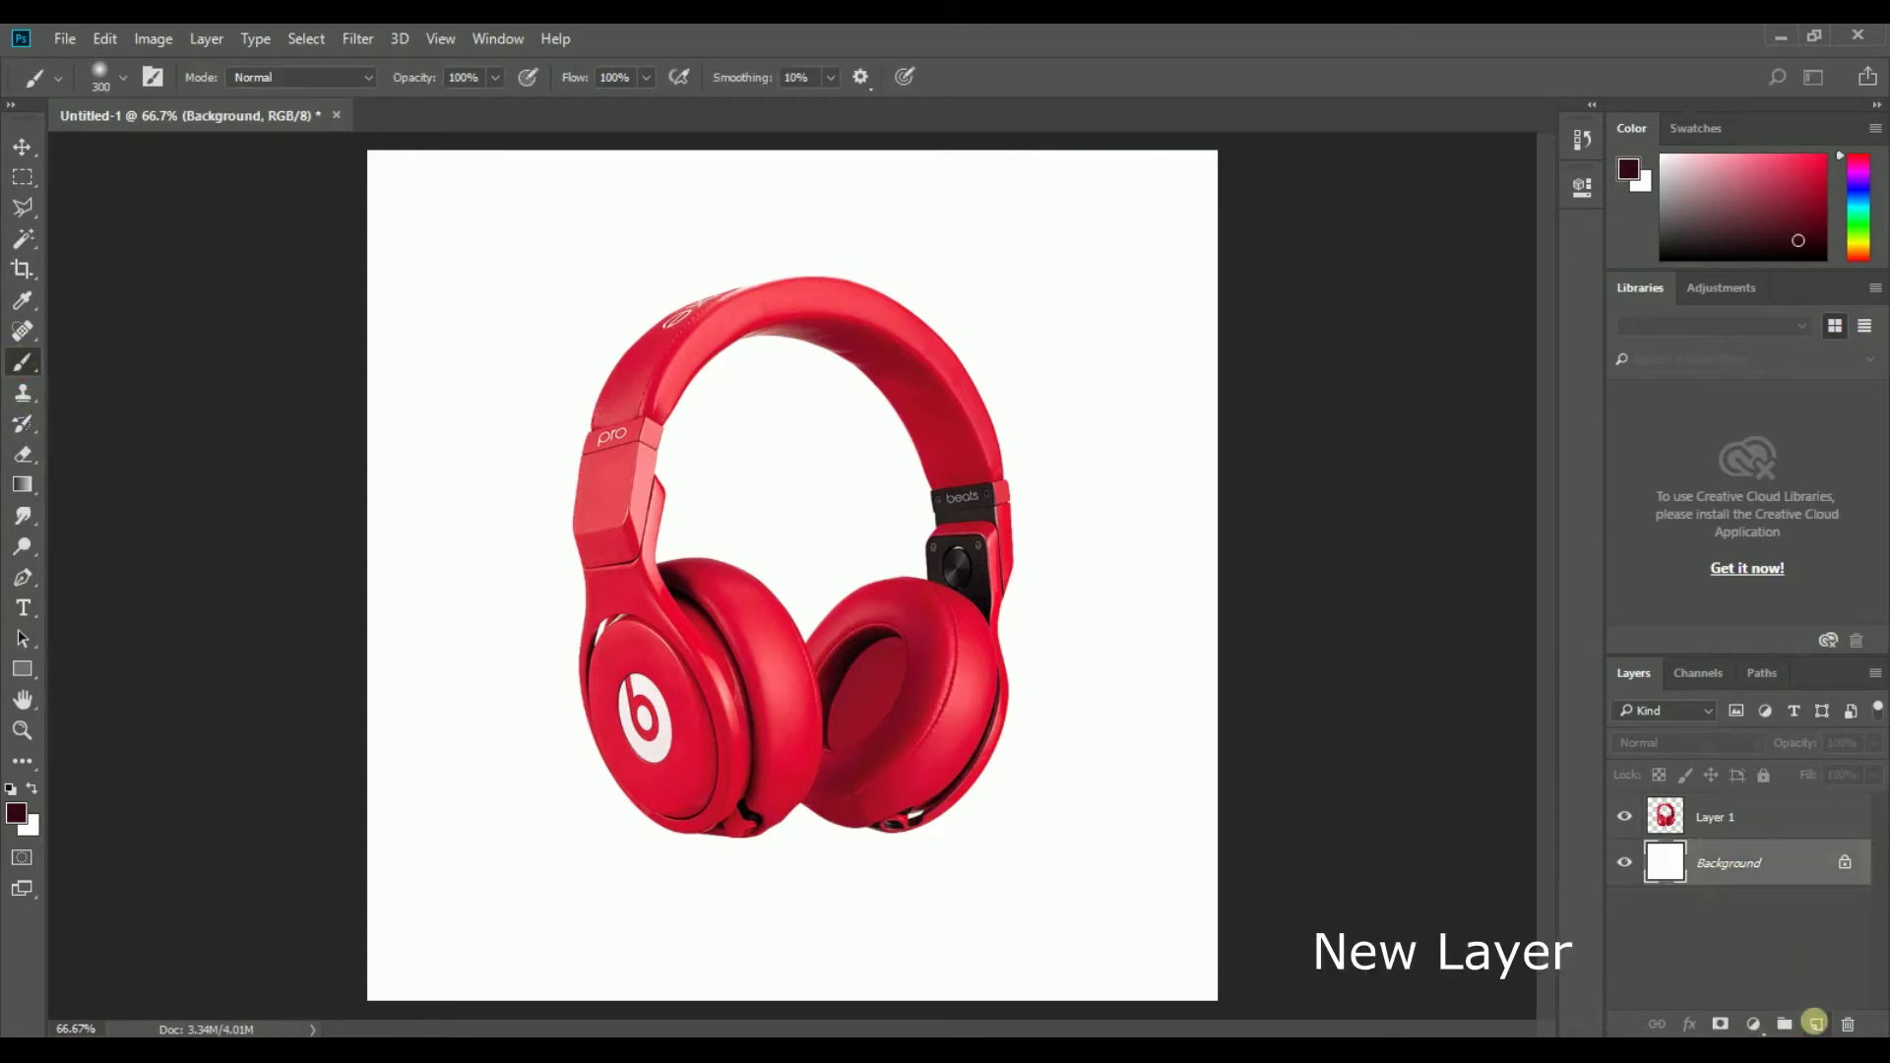
{"action": "left_click", "coordinate": [1816, 1024]}
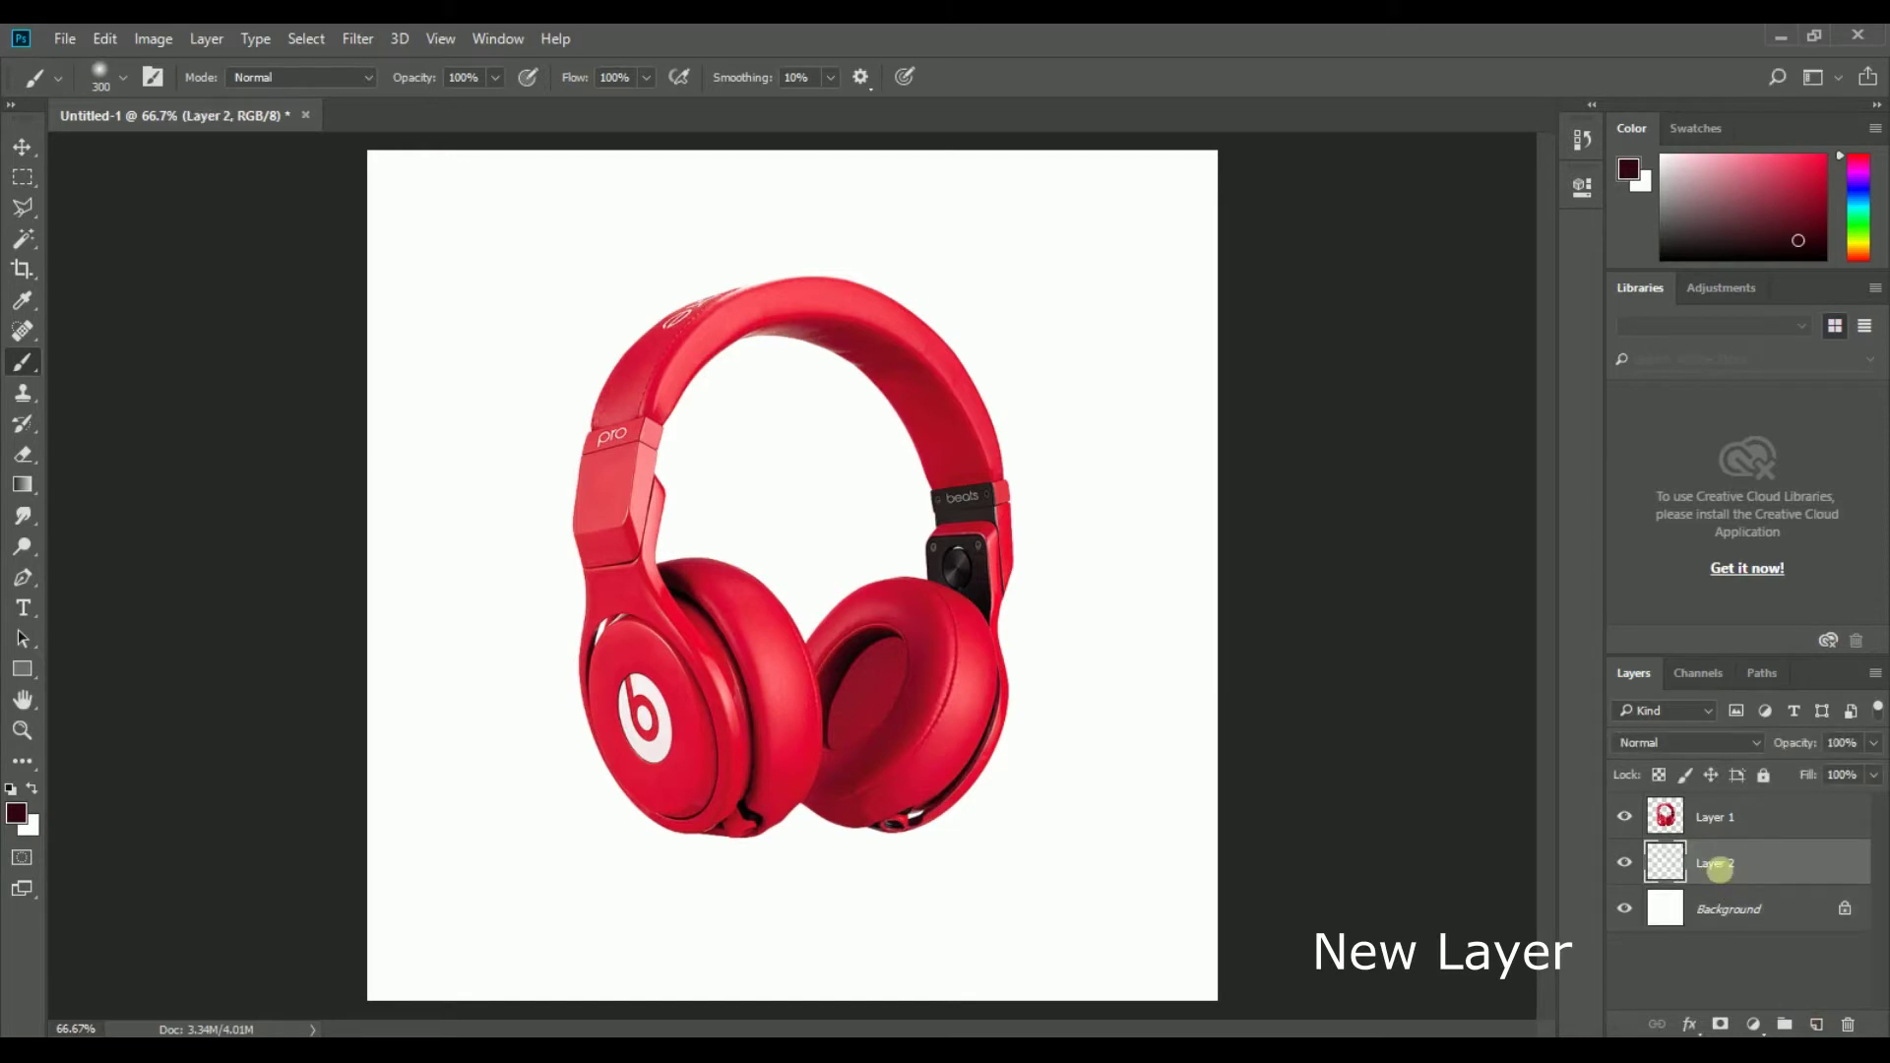
Step: Rename the new empty layer as Shadow
{"action": "right_click", "coordinate": [1721, 867]}
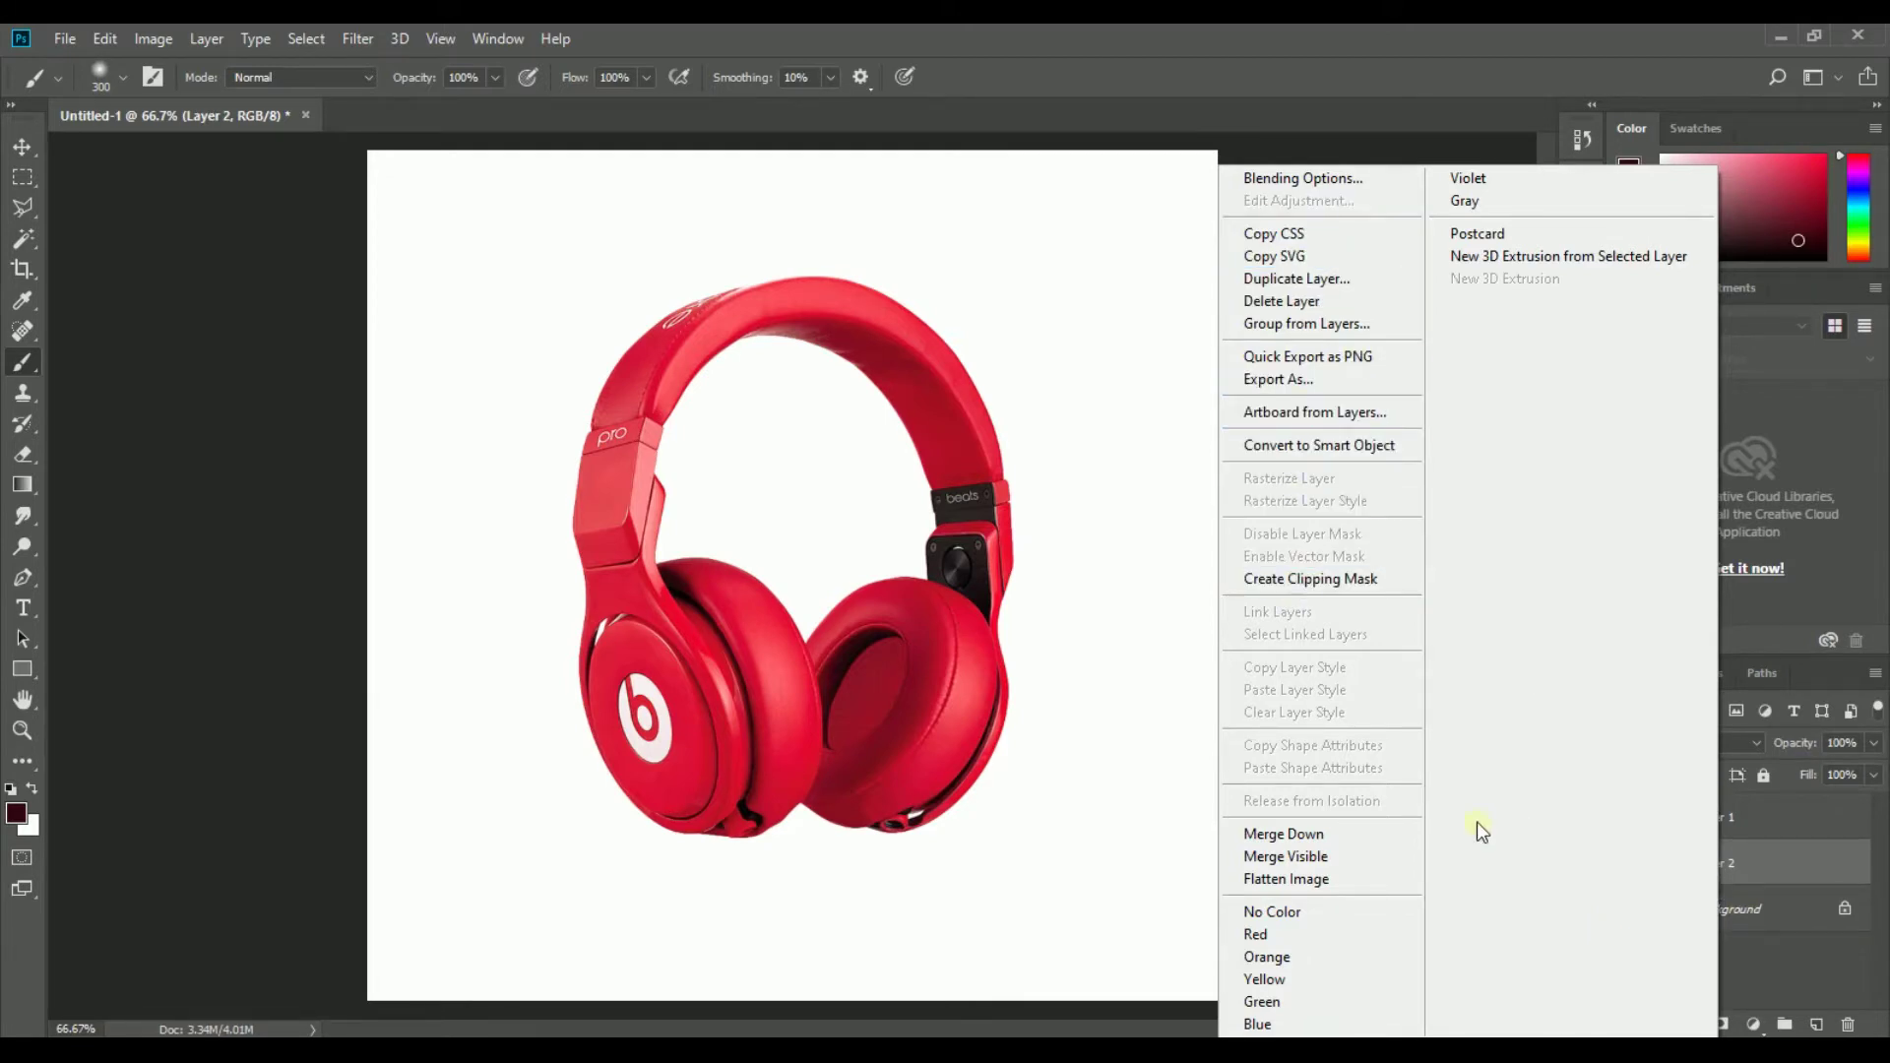
{"action": "left_click", "coordinate": [1787, 912]}
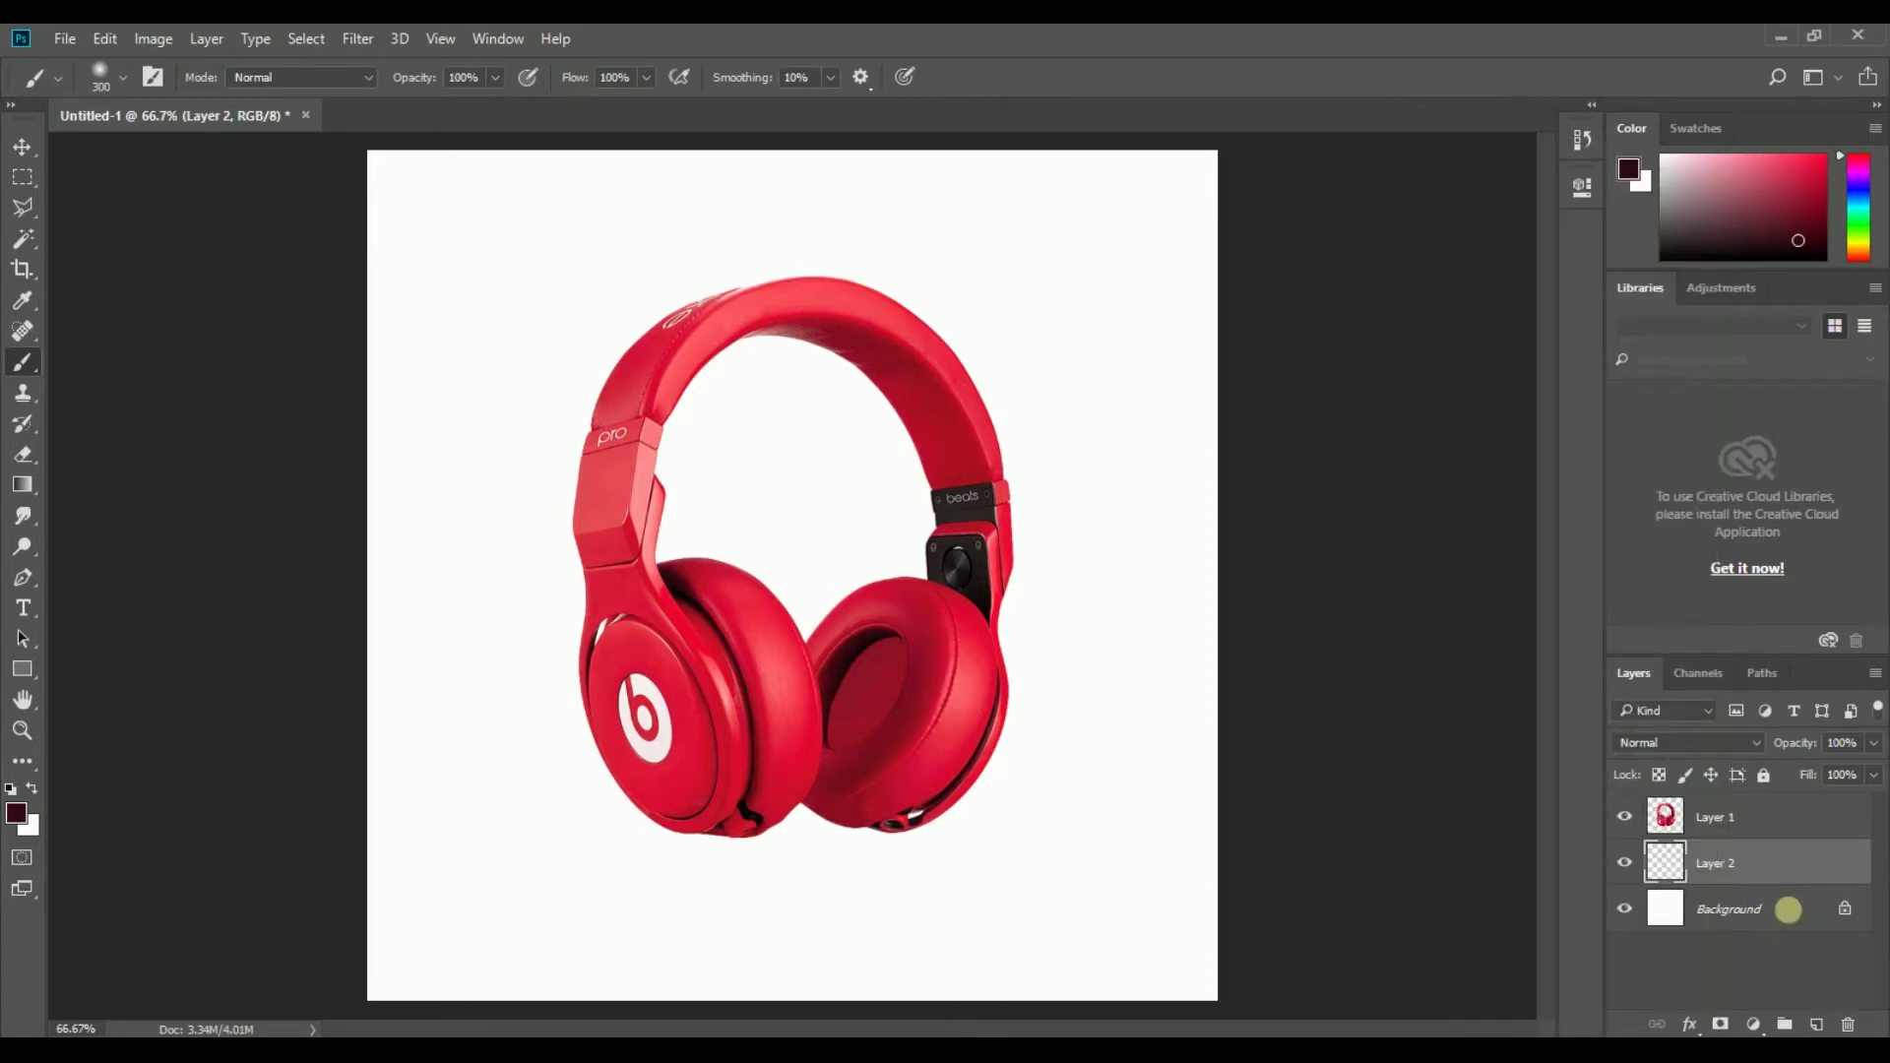
{"action": "double_click", "coordinate": [1733, 870]}
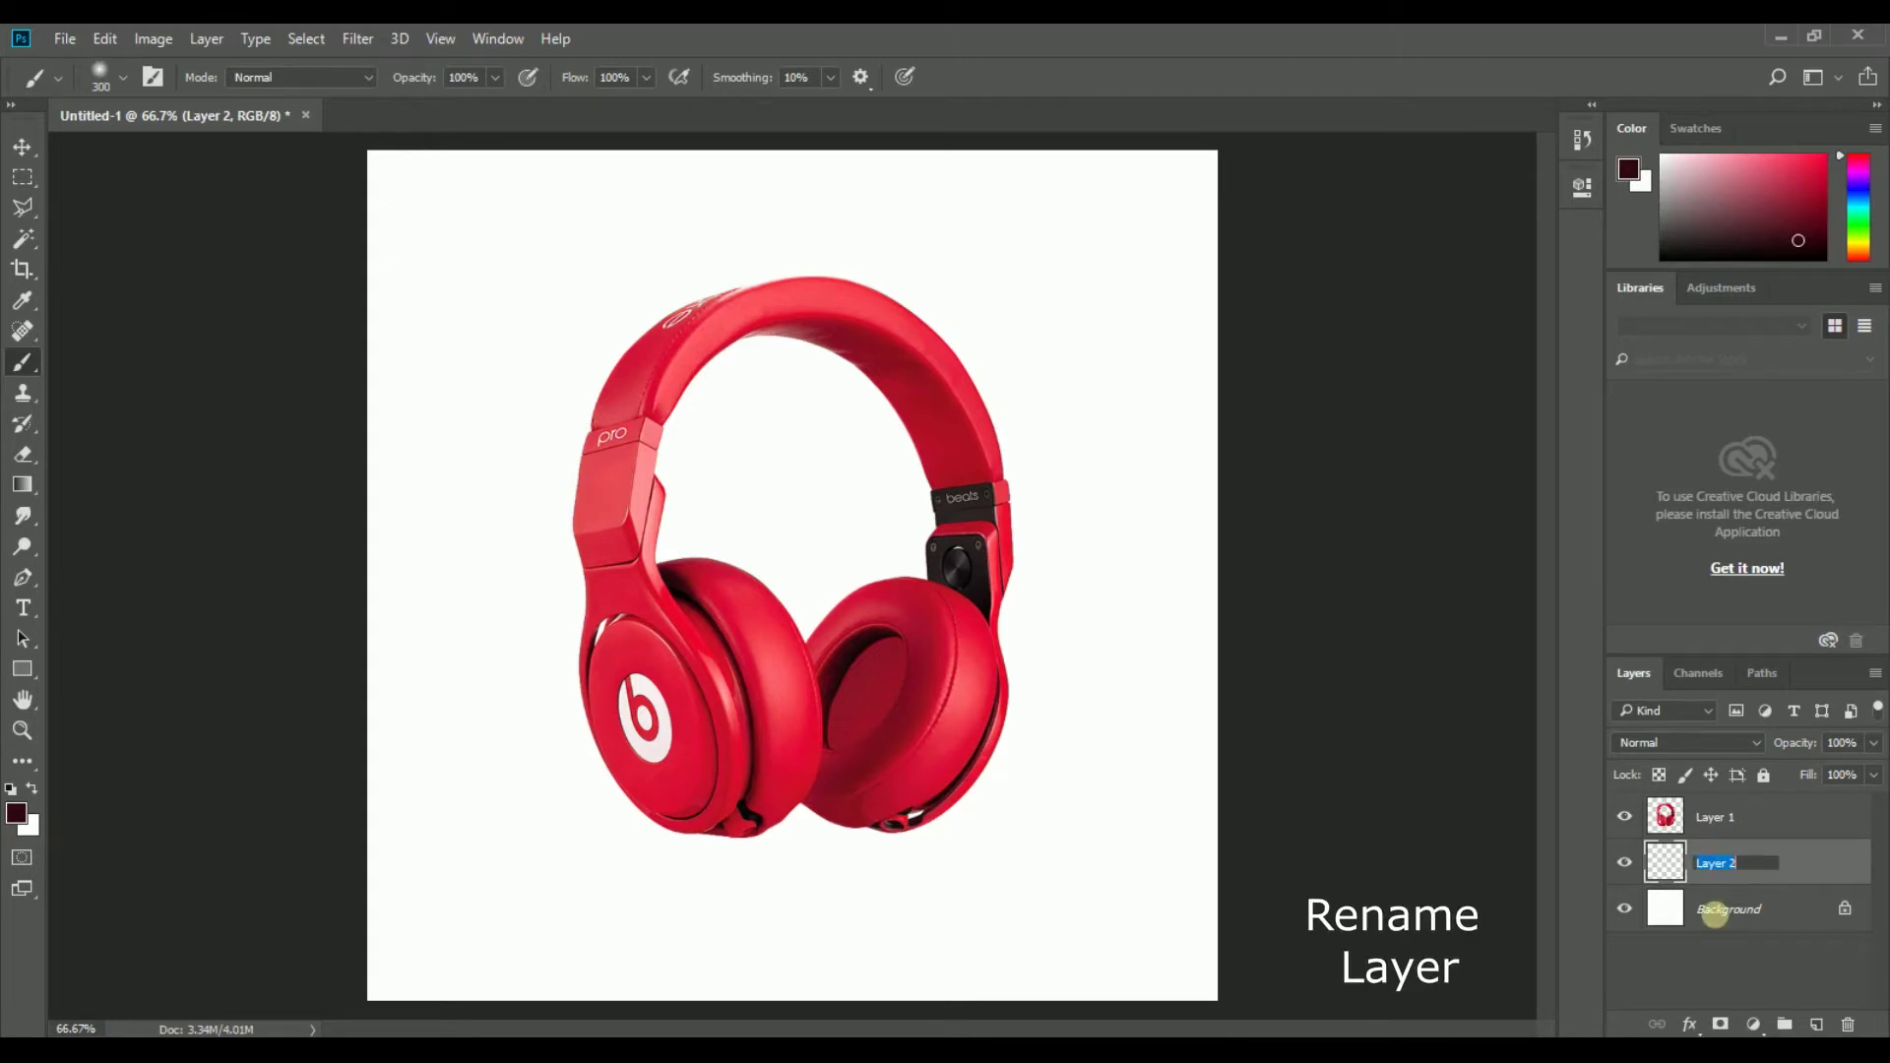
{"action": "type", "text": "Ren"}
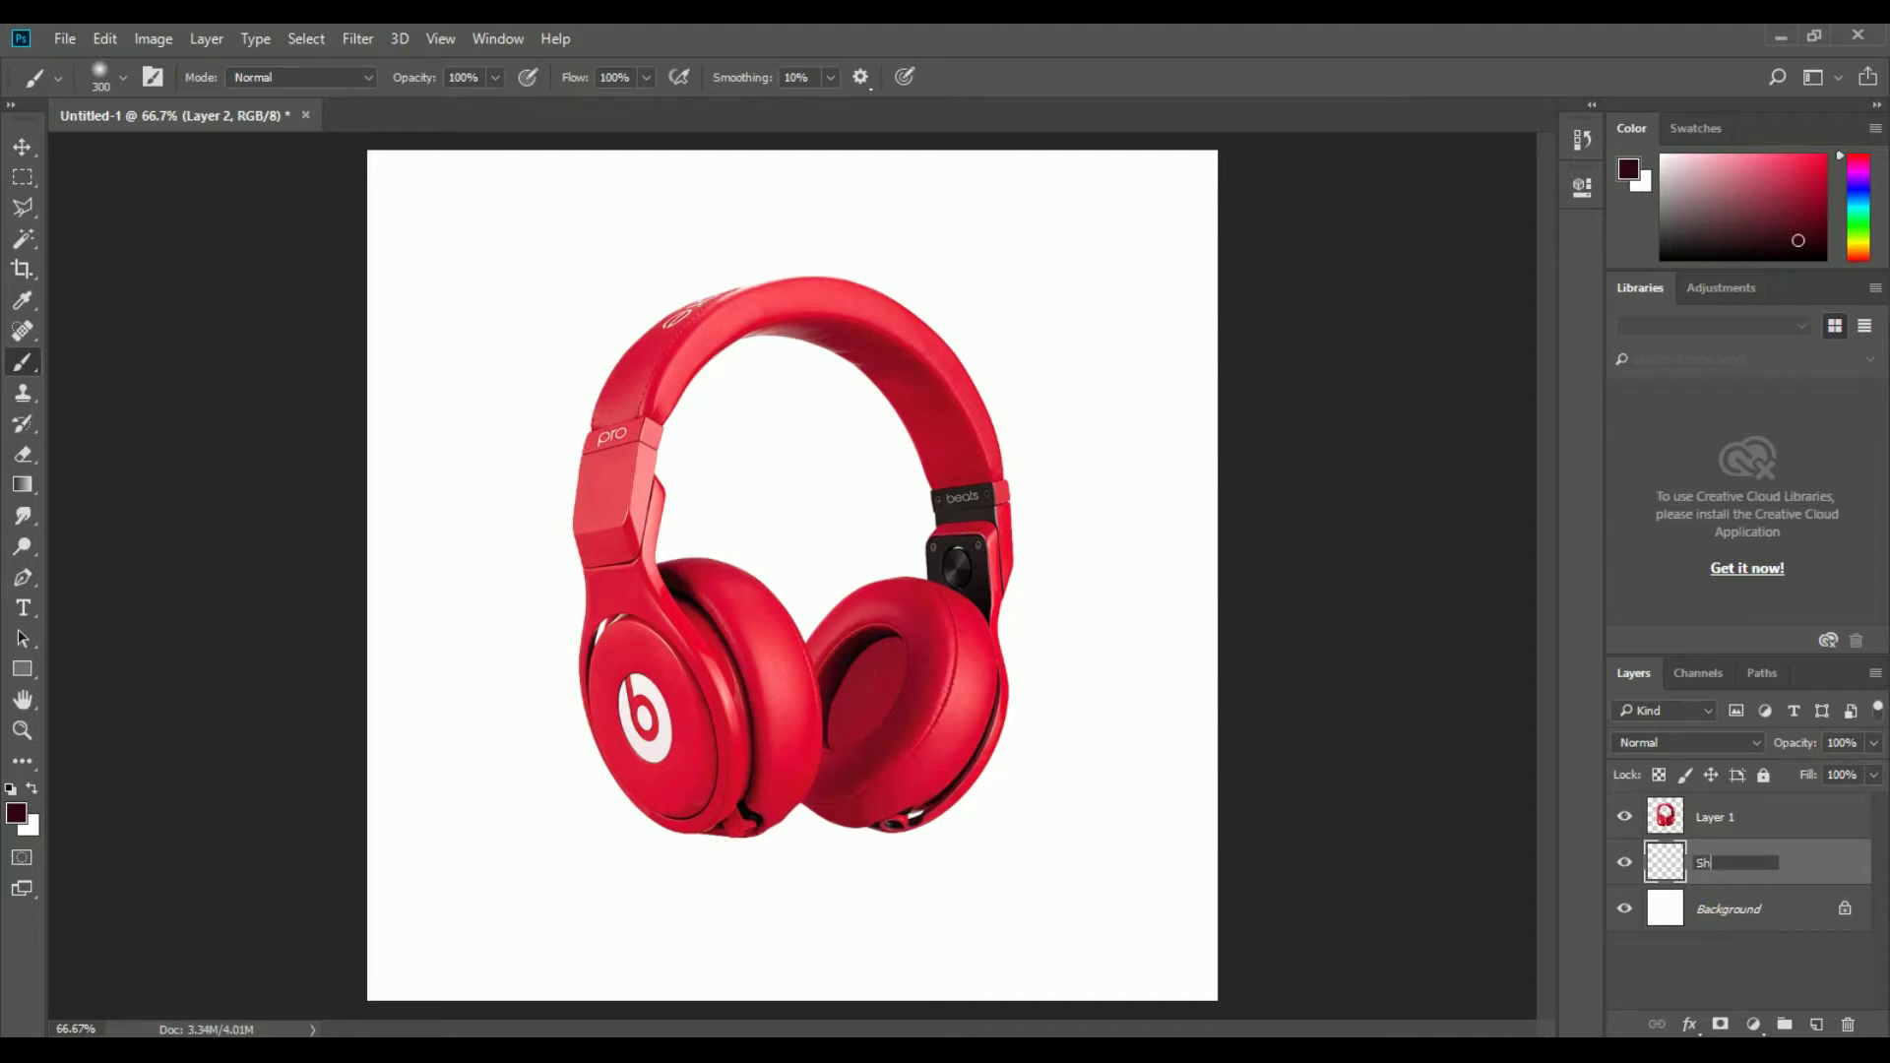
{"action": "key", "text": "Return"}
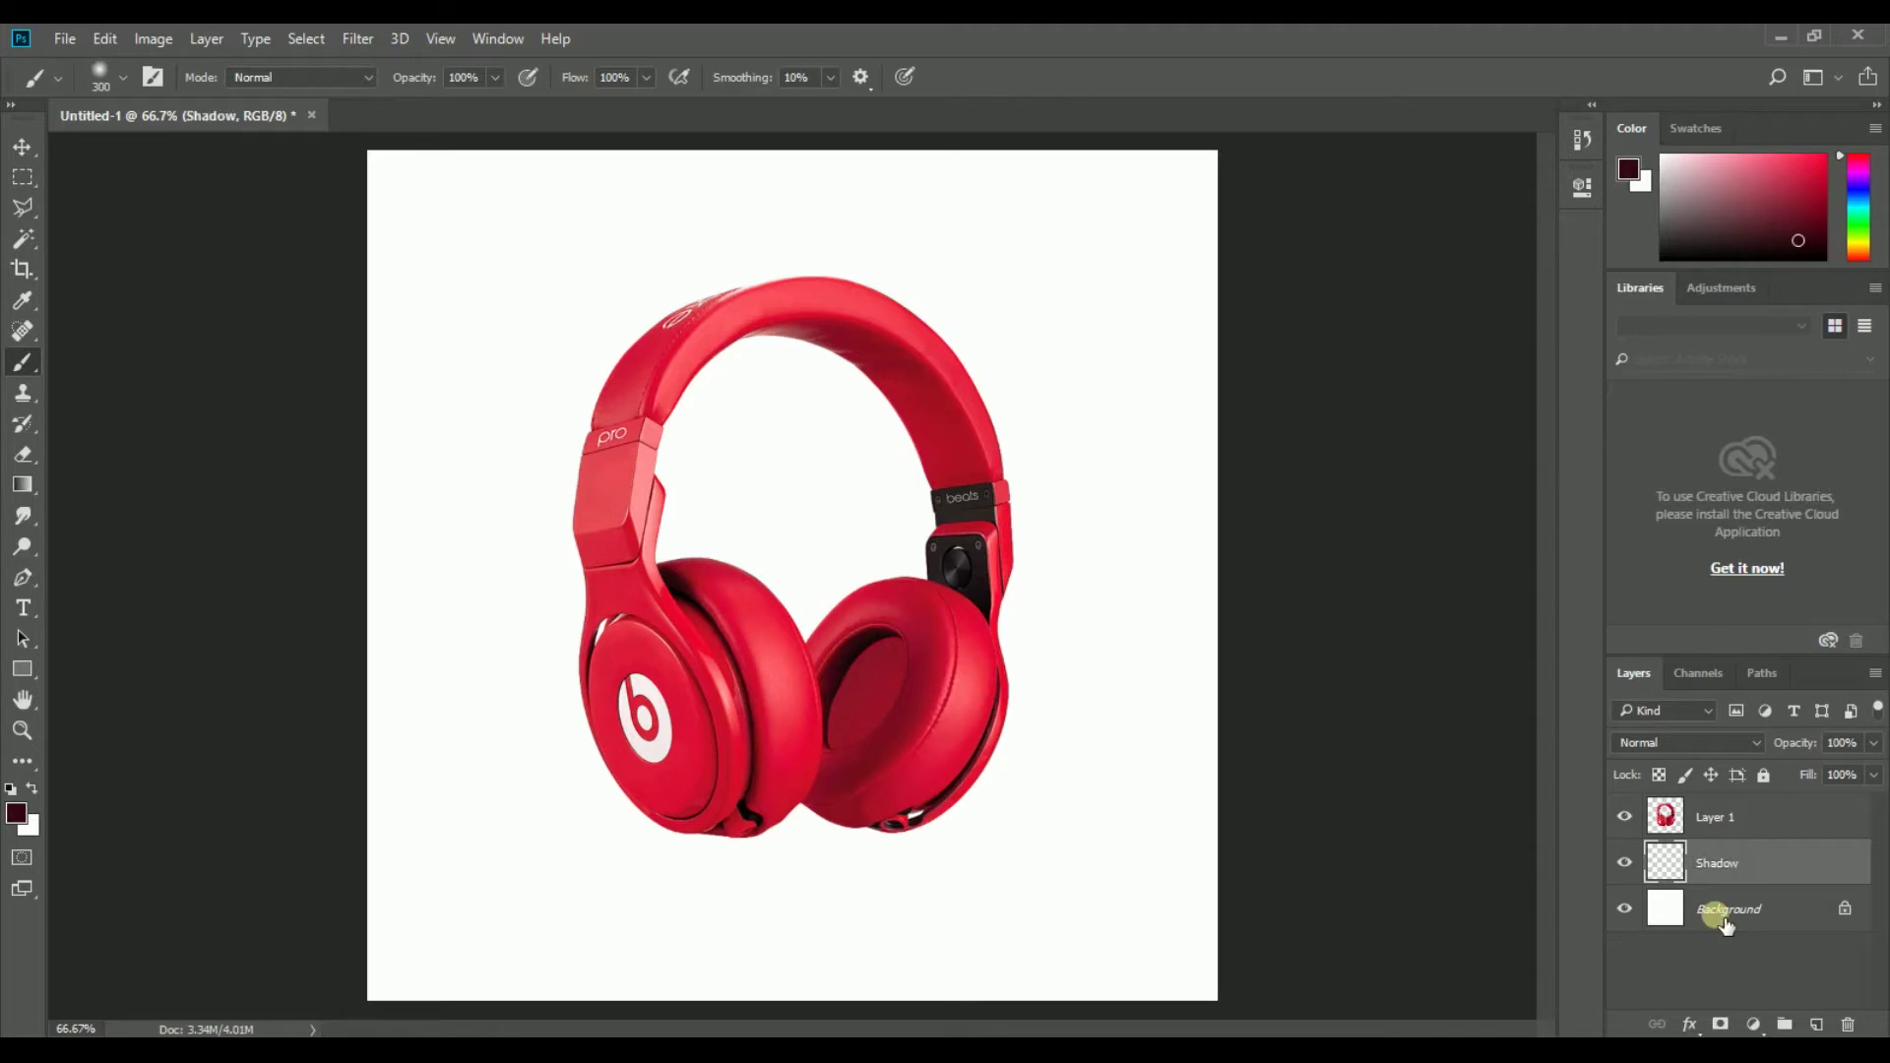
Step: Set the brush's foreground color to near-black 131313, then try one dab under the rear ear cup and undo it
{"action": "key", "text": "b"}
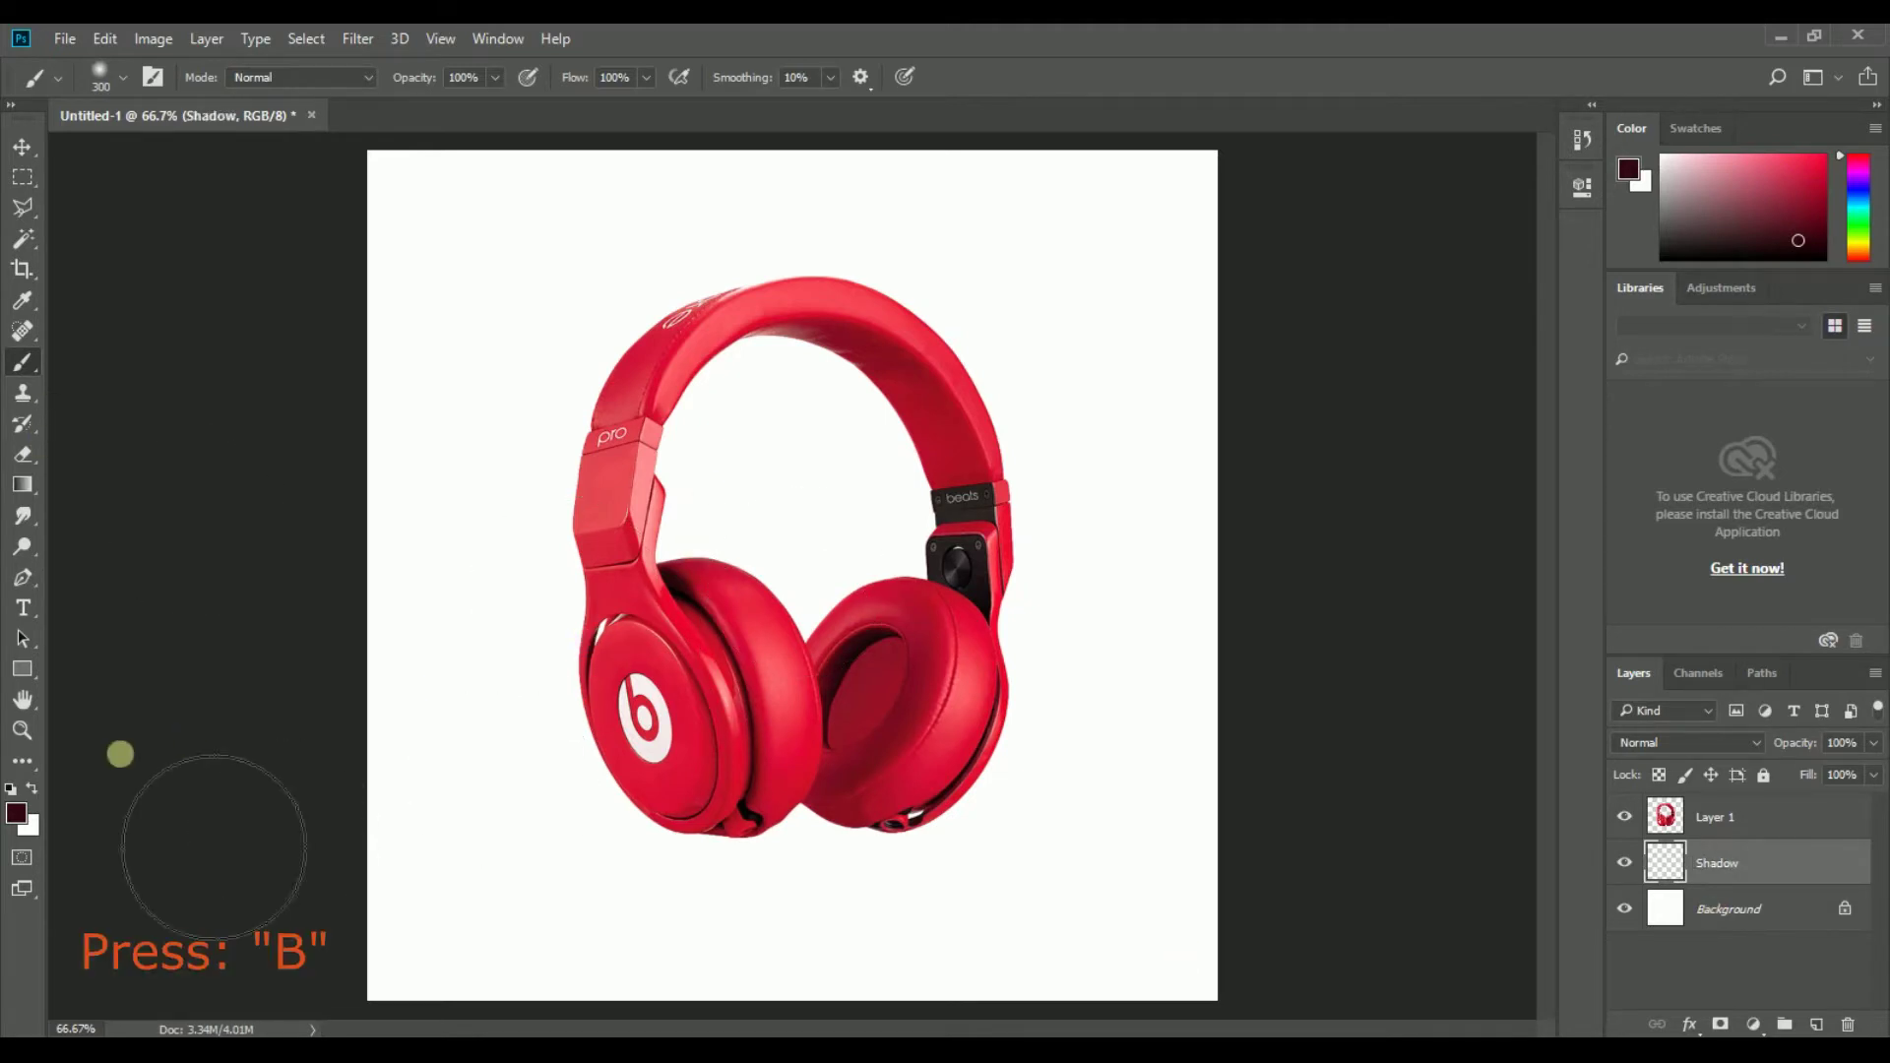
{"action": "left_click", "coordinate": [17, 818]}
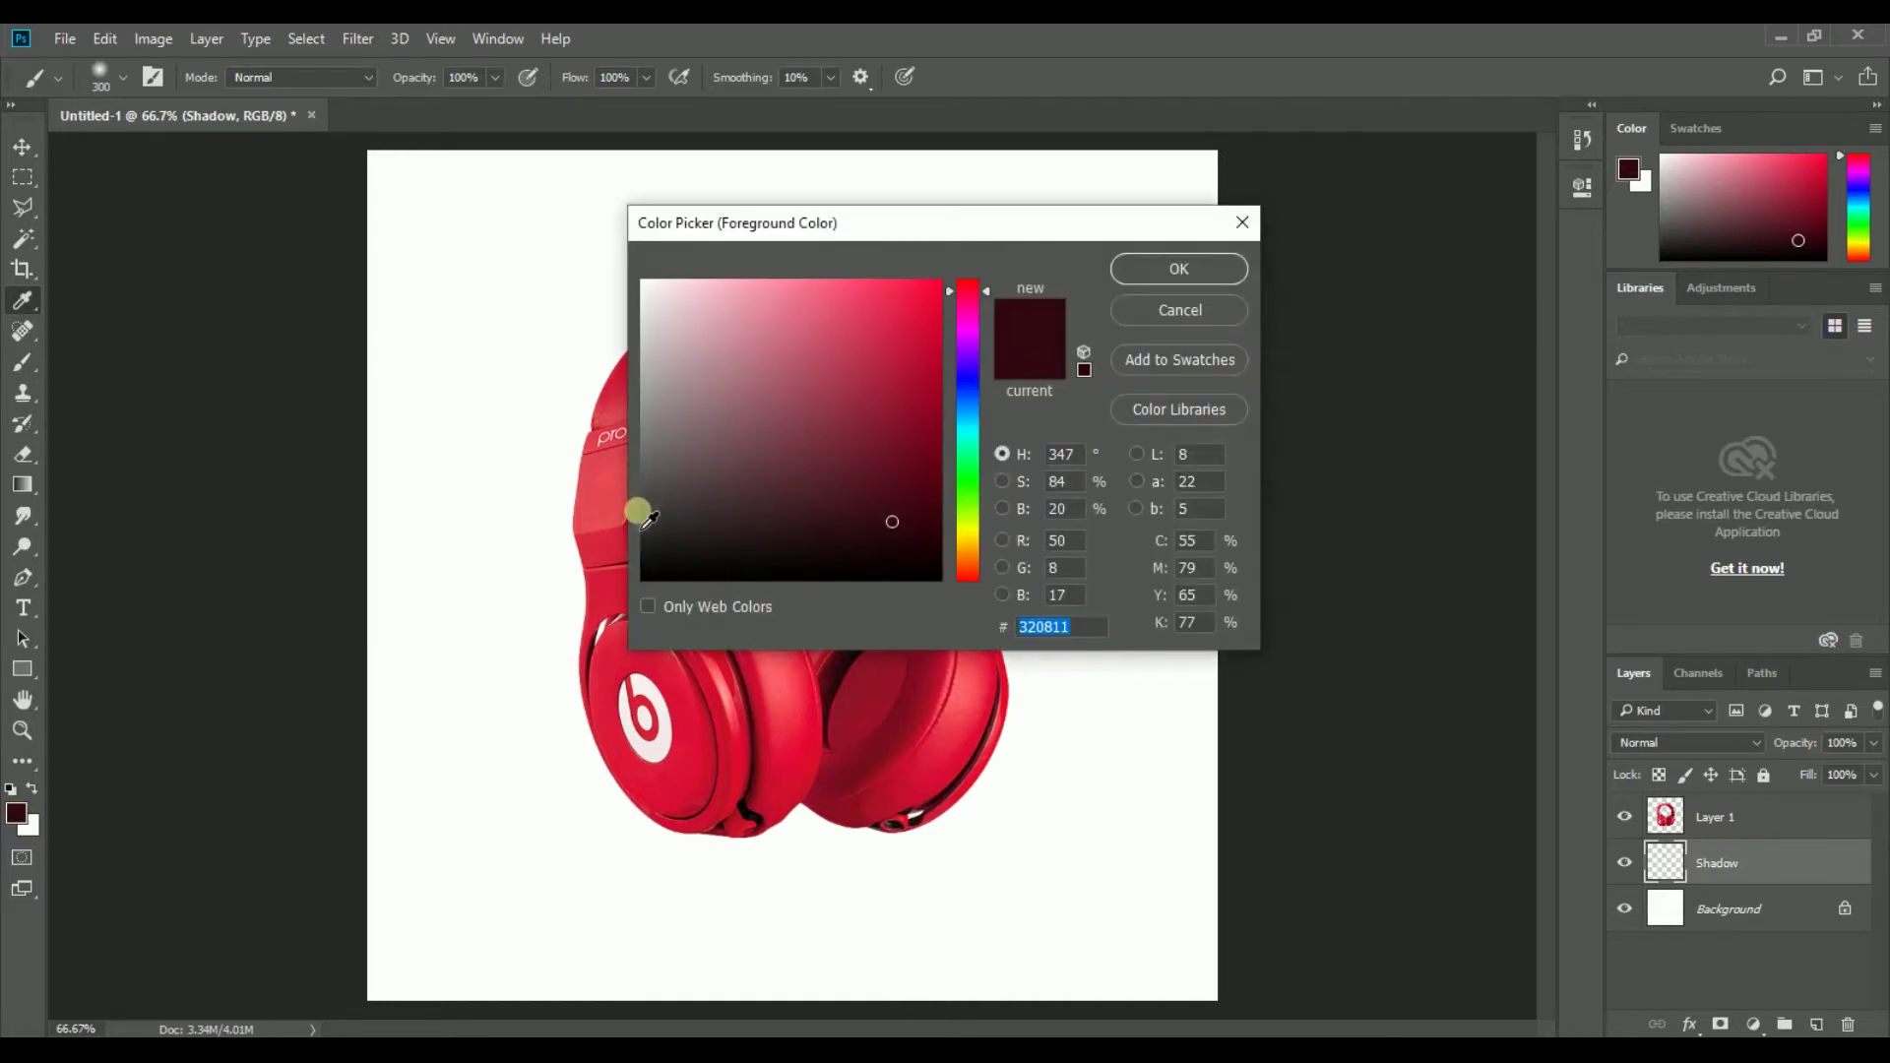
{"action": "mouse_move", "coordinate": [650, 522]}
{"action": "left_mouse_down"}
{"action": "mouse_move", "coordinate": [624, 548]}
{"action": "mouse_move", "coordinate": [642, 559]}
{"action": "left_mouse_up"}
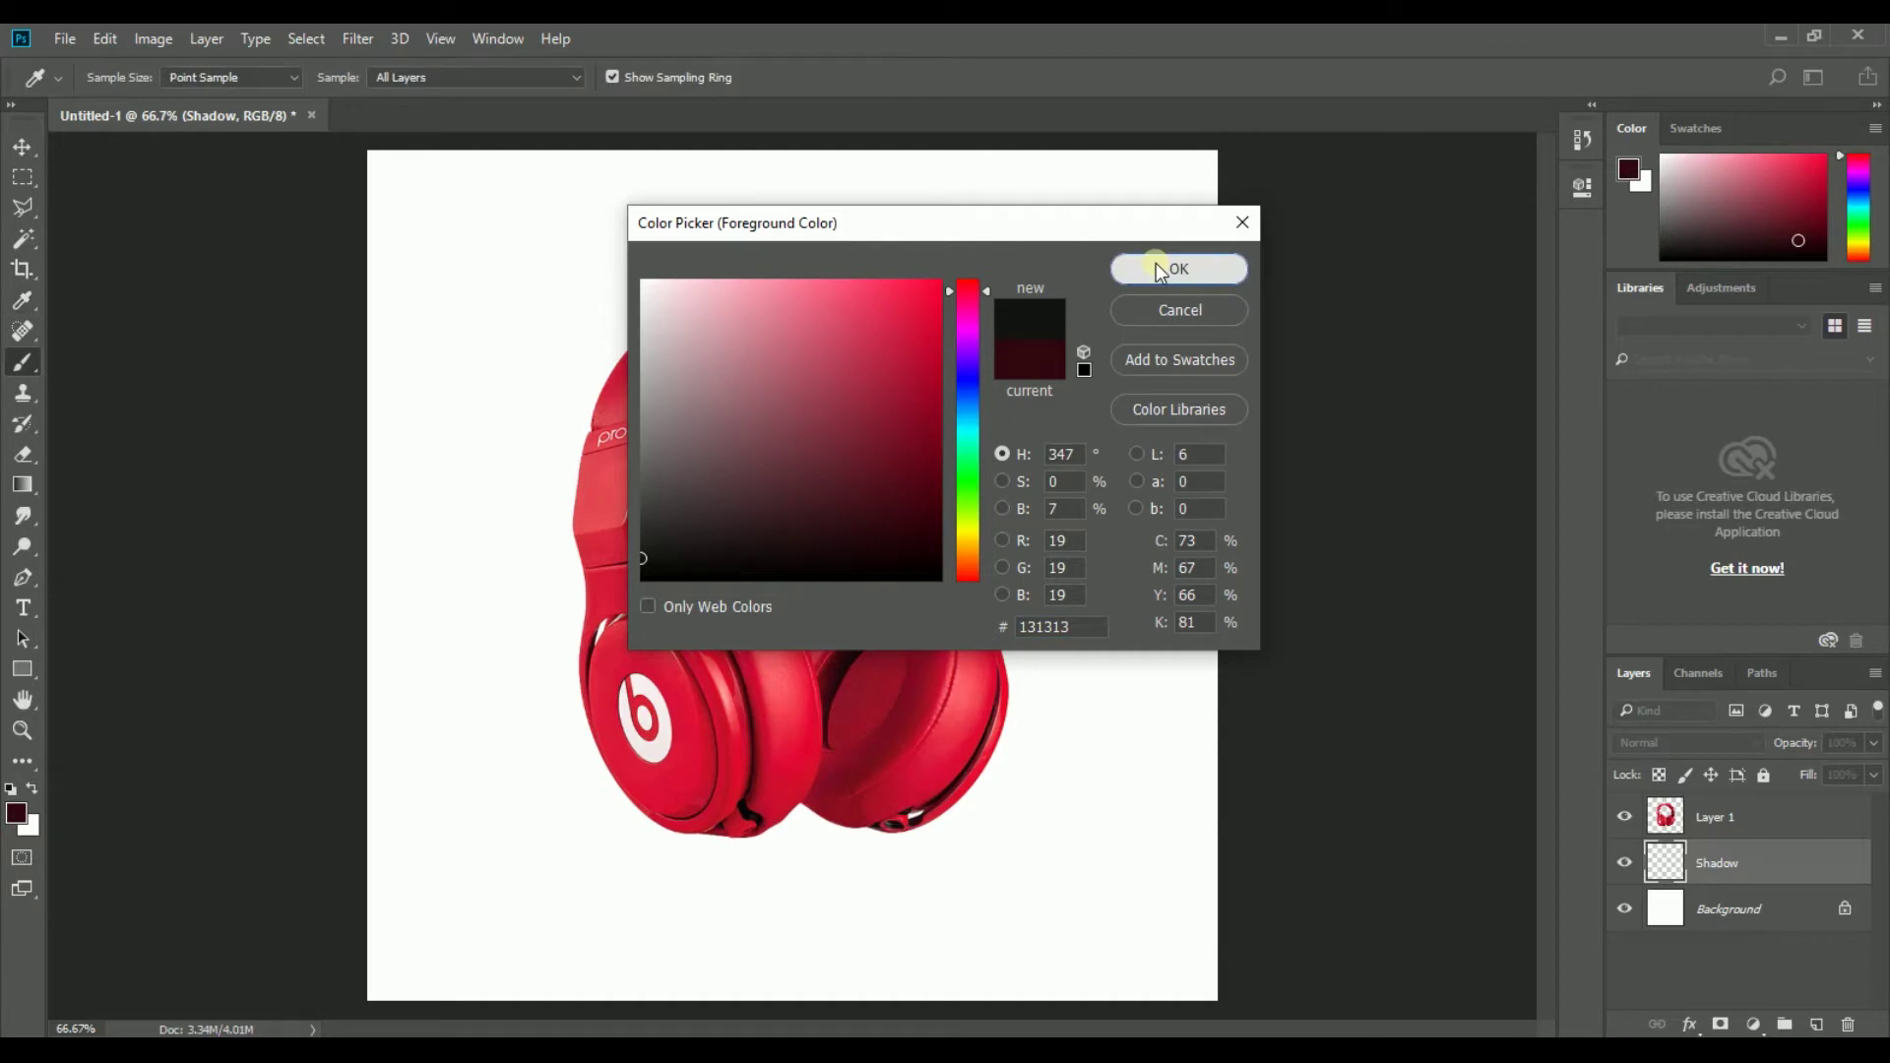
{"action": "left_click", "coordinate": [1156, 263]}
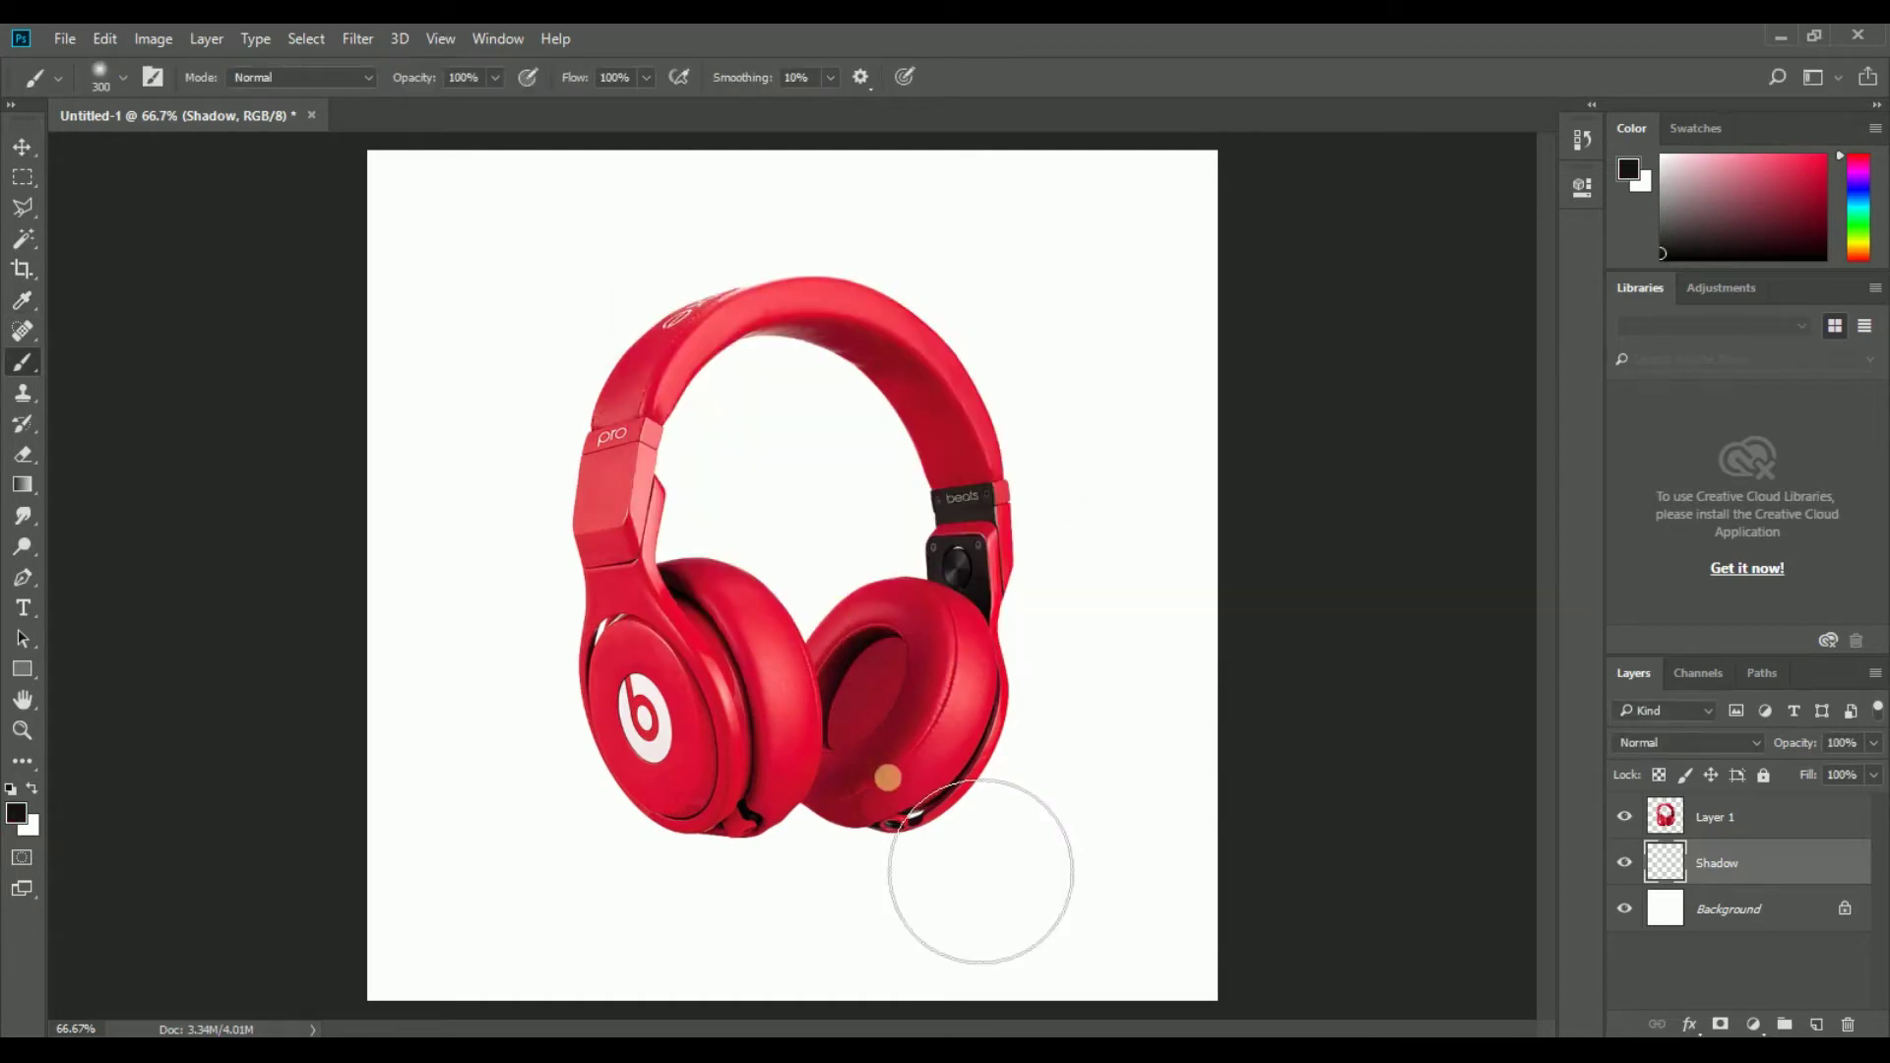
{"action": "left_click", "coordinate": [886, 778]}
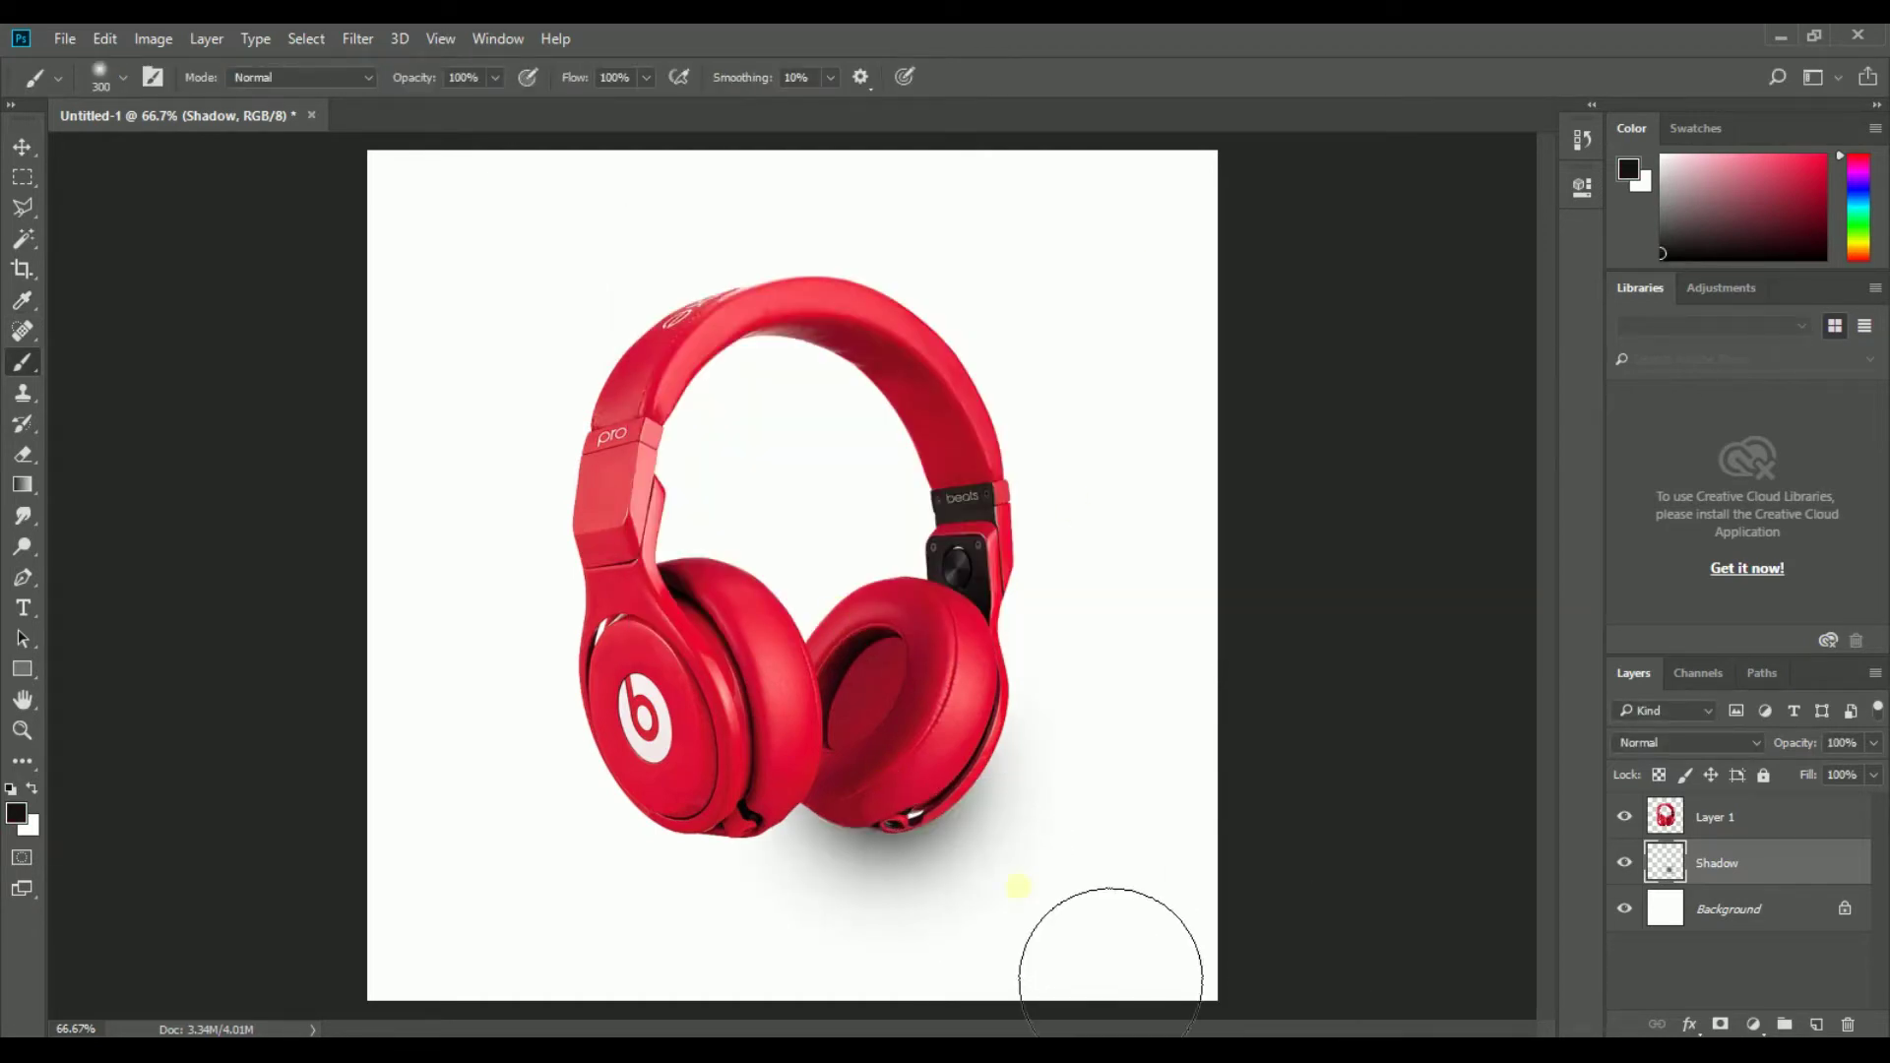
{"action": "key", "text": "ctrl+z"}
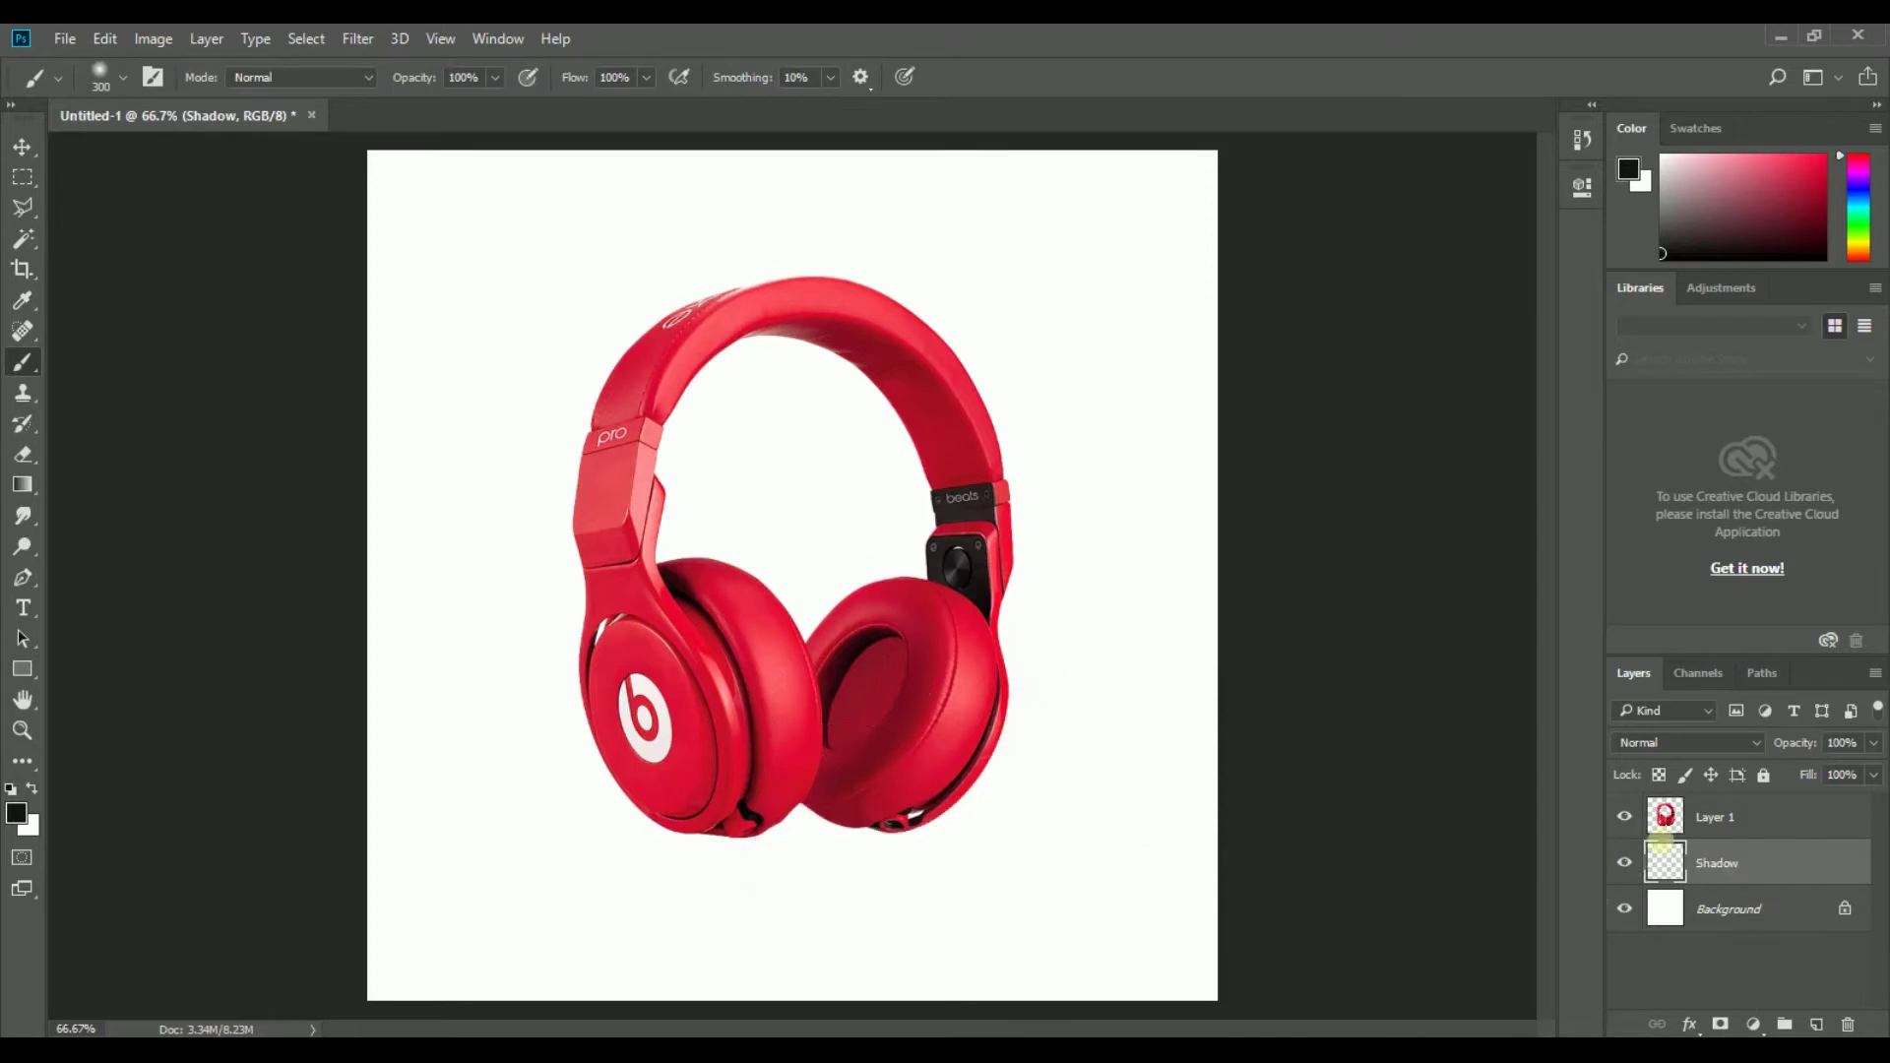
Step: Hide the headphones layer and set the soft brush's size to 600 px
{"action": "left_click", "coordinate": [1627, 823]}
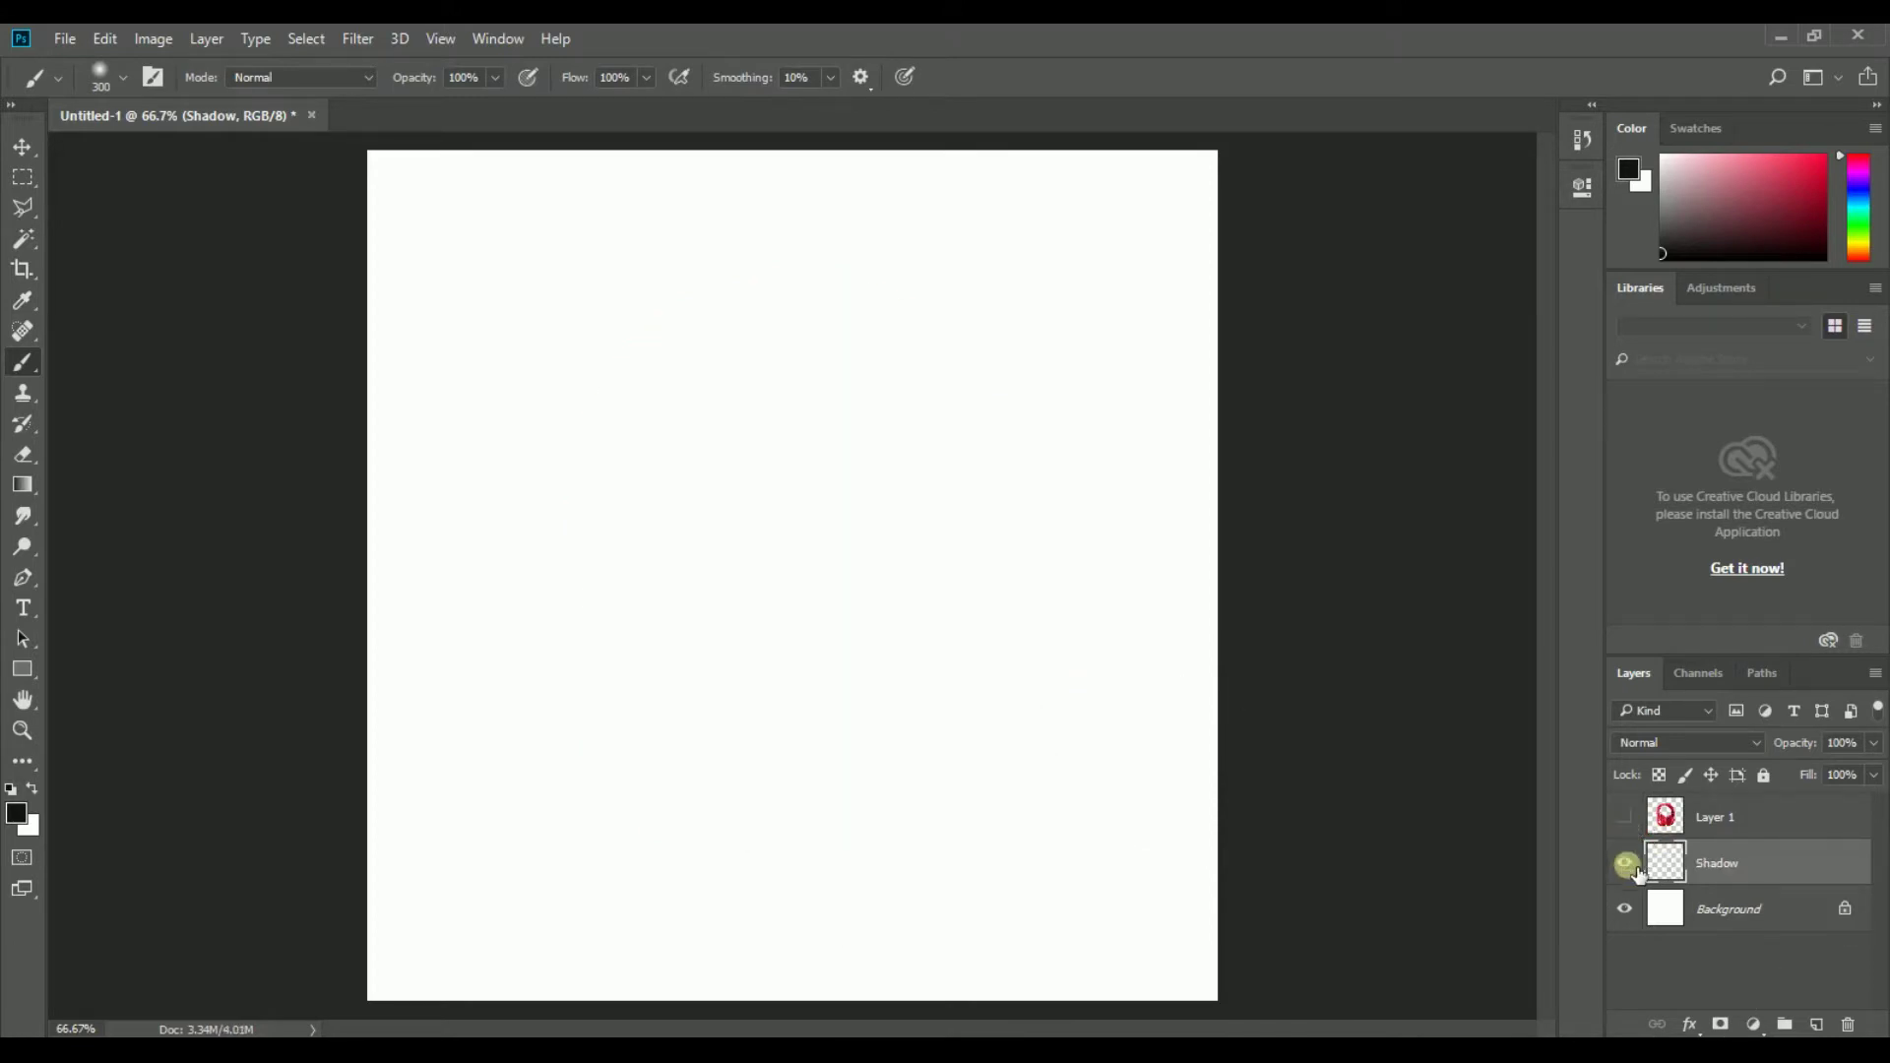
{"action": "right_click", "coordinate": [840, 569]}
{"action": "left_click", "coordinate": [985, 580]}
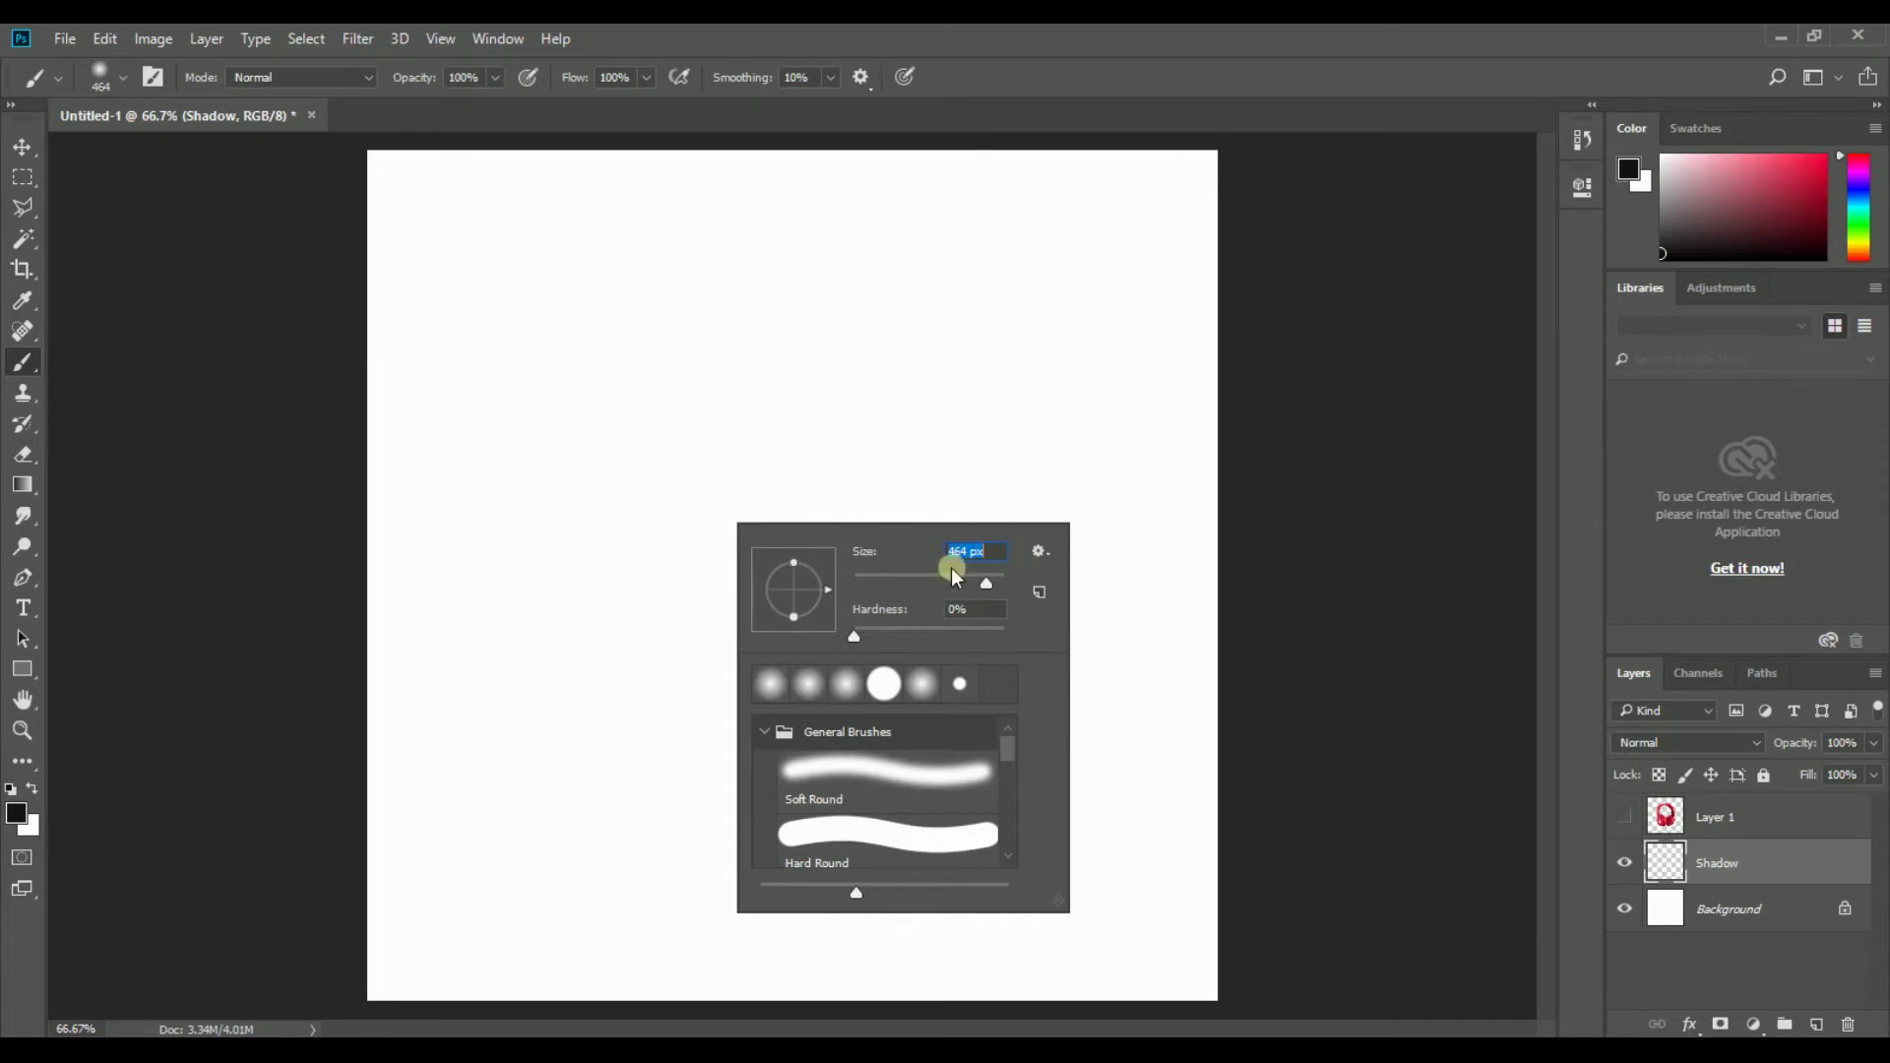
{"action": "key", "text": "BackSpace"}
{"action": "type", "text": "600"}
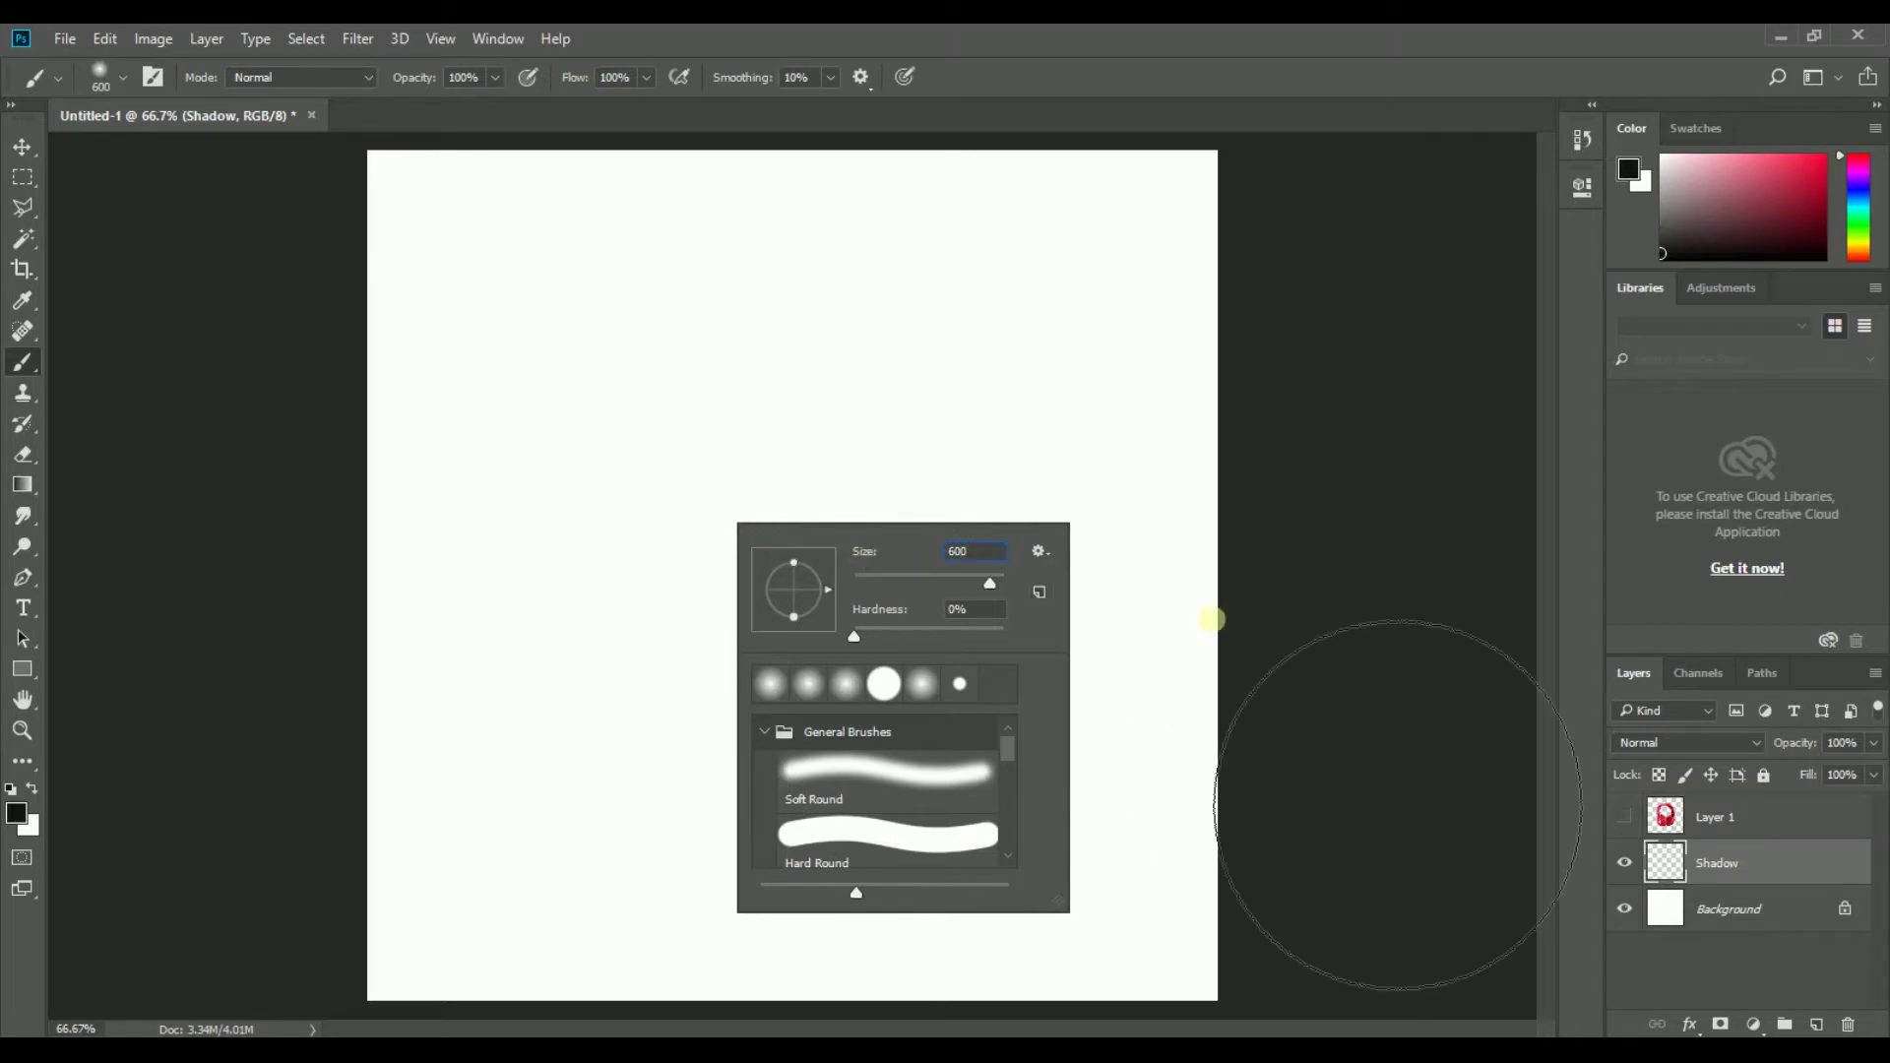
{"action": "left_click", "coordinate": [1210, 620]}
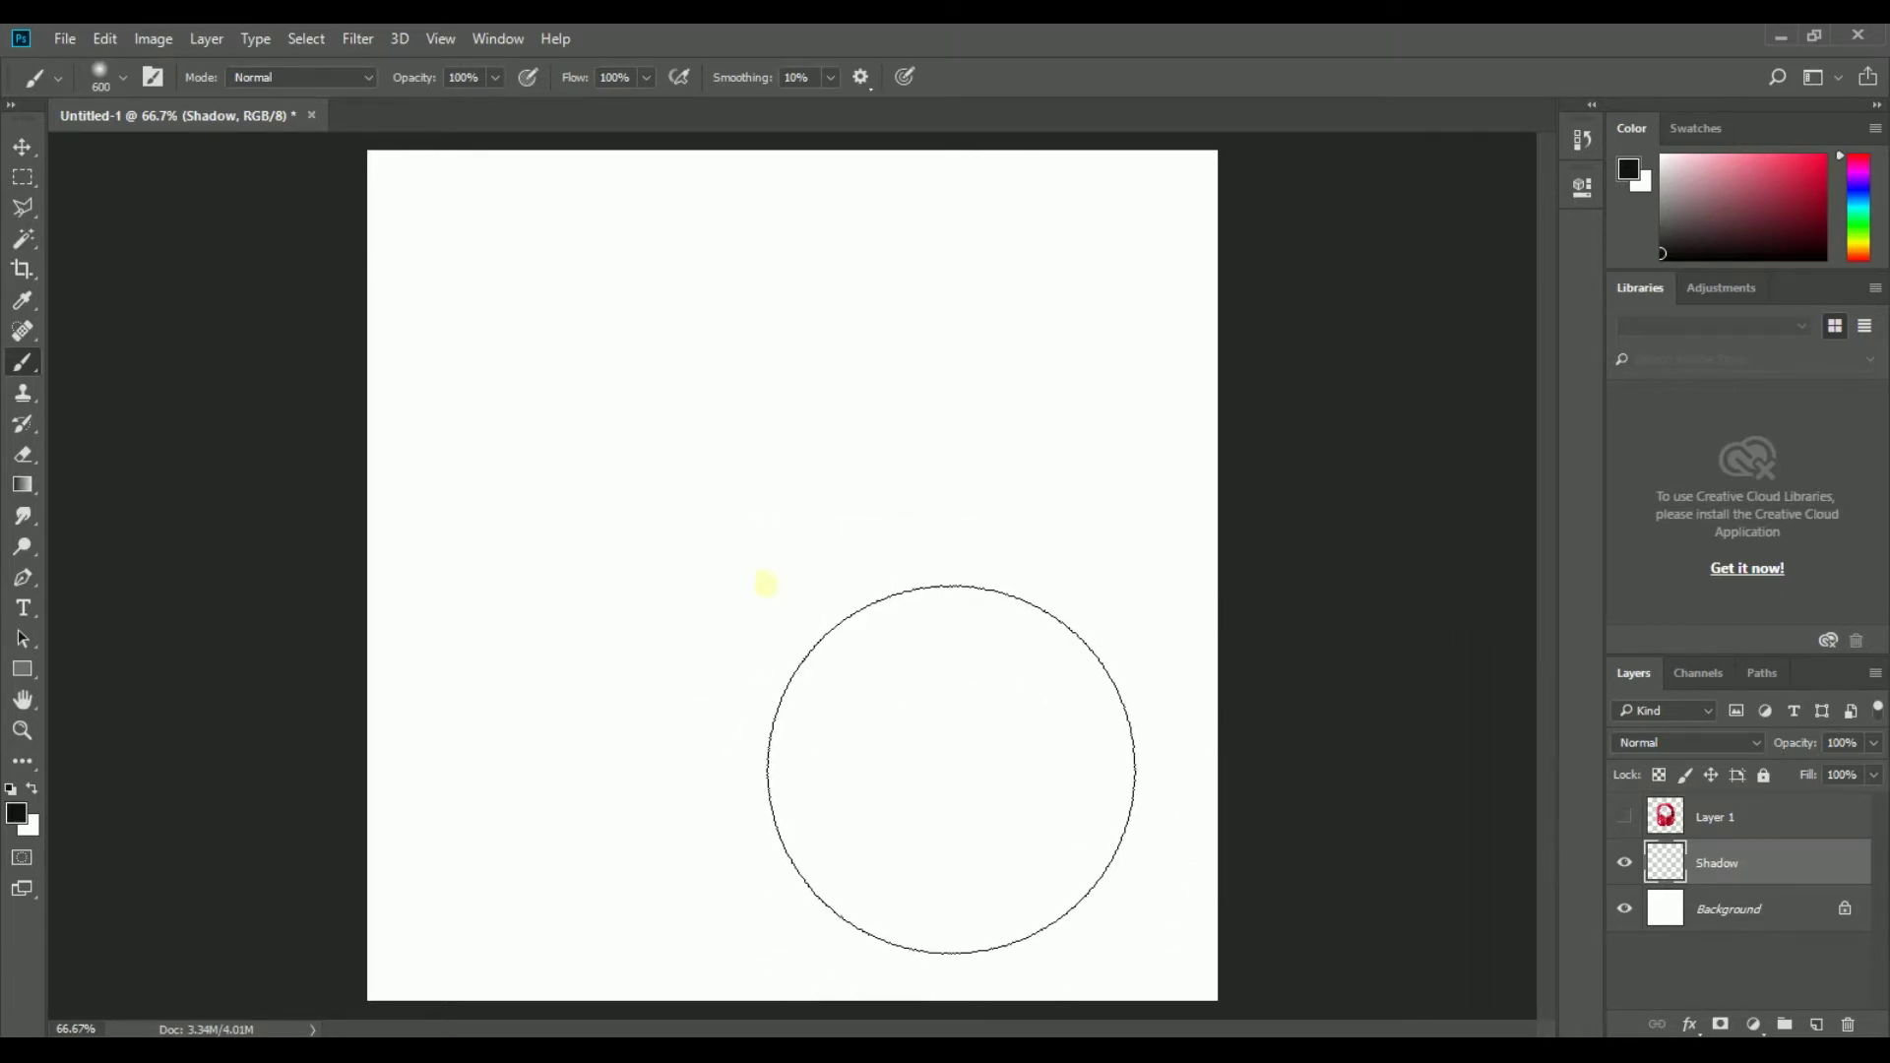
Step: Paint one soft black dab at the centre of the Shadow layer and show the headphones layer again
{"action": "left_click", "coordinate": [782, 586]}
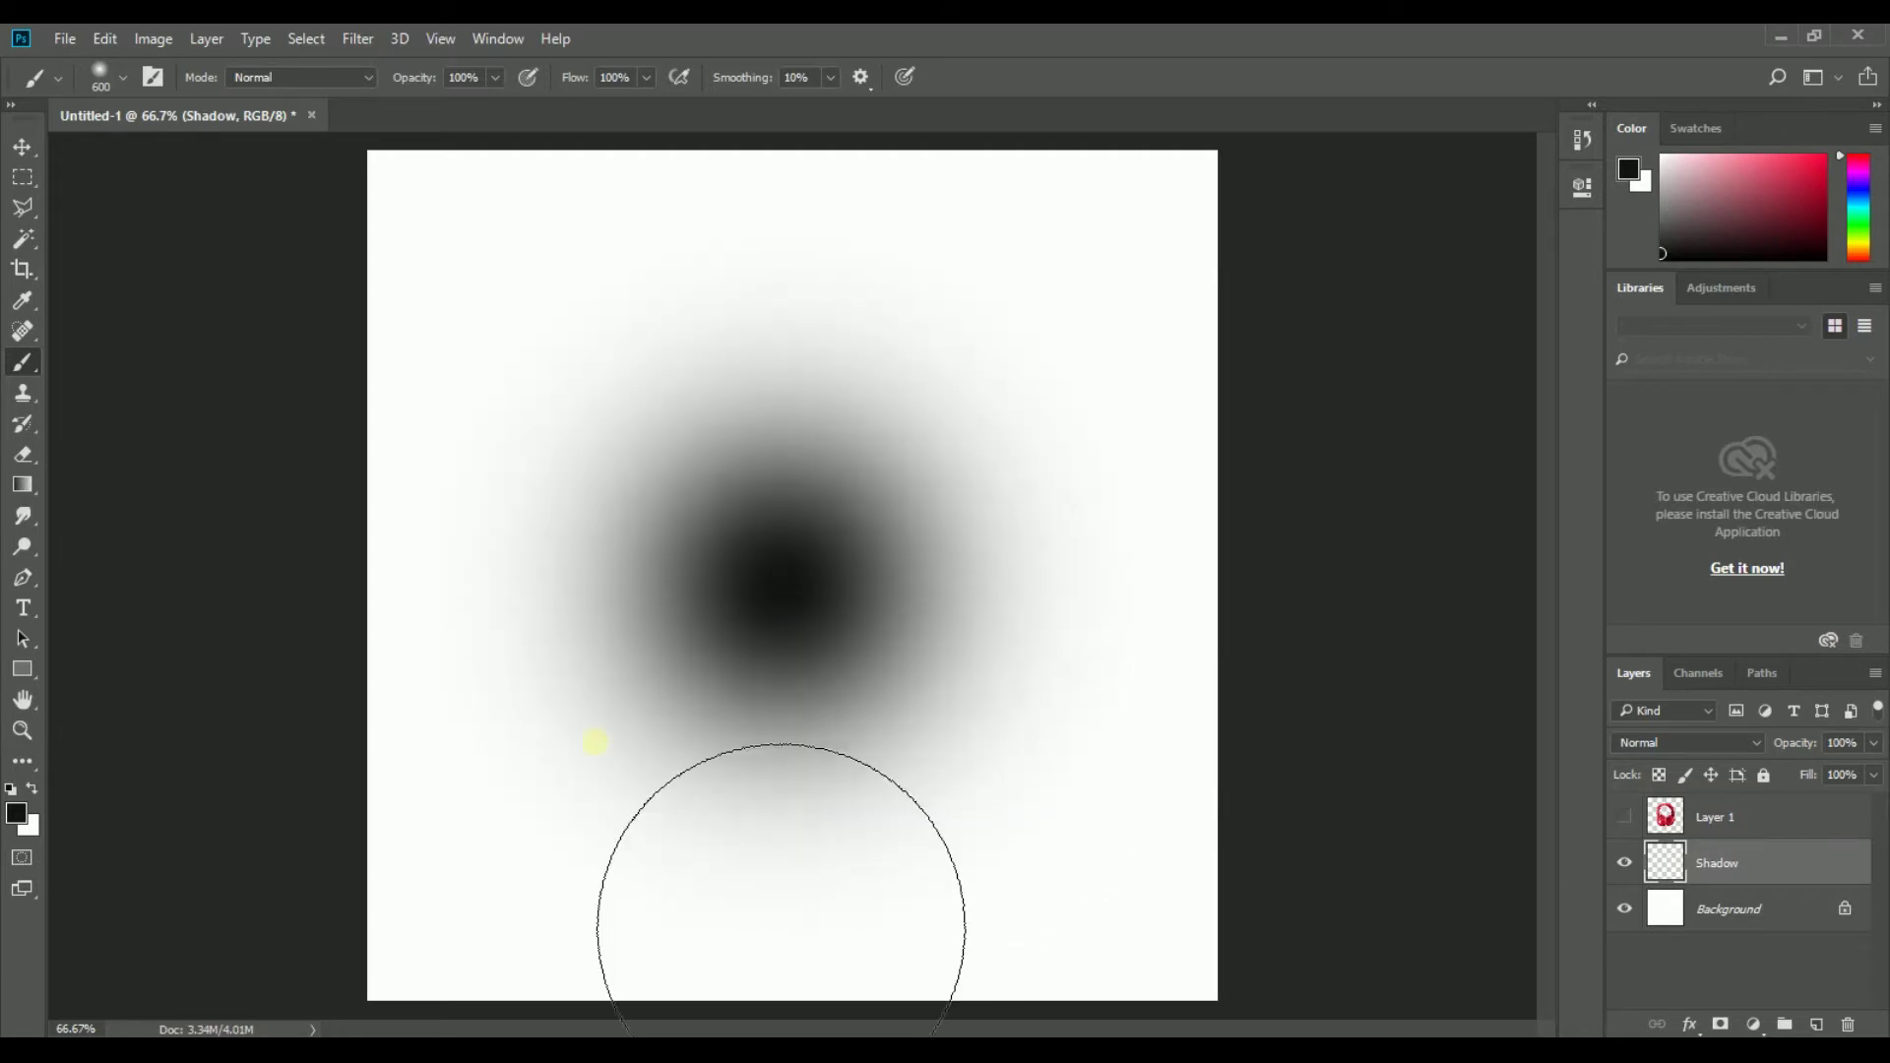
{"action": "left_click", "coordinate": [20, 146]}
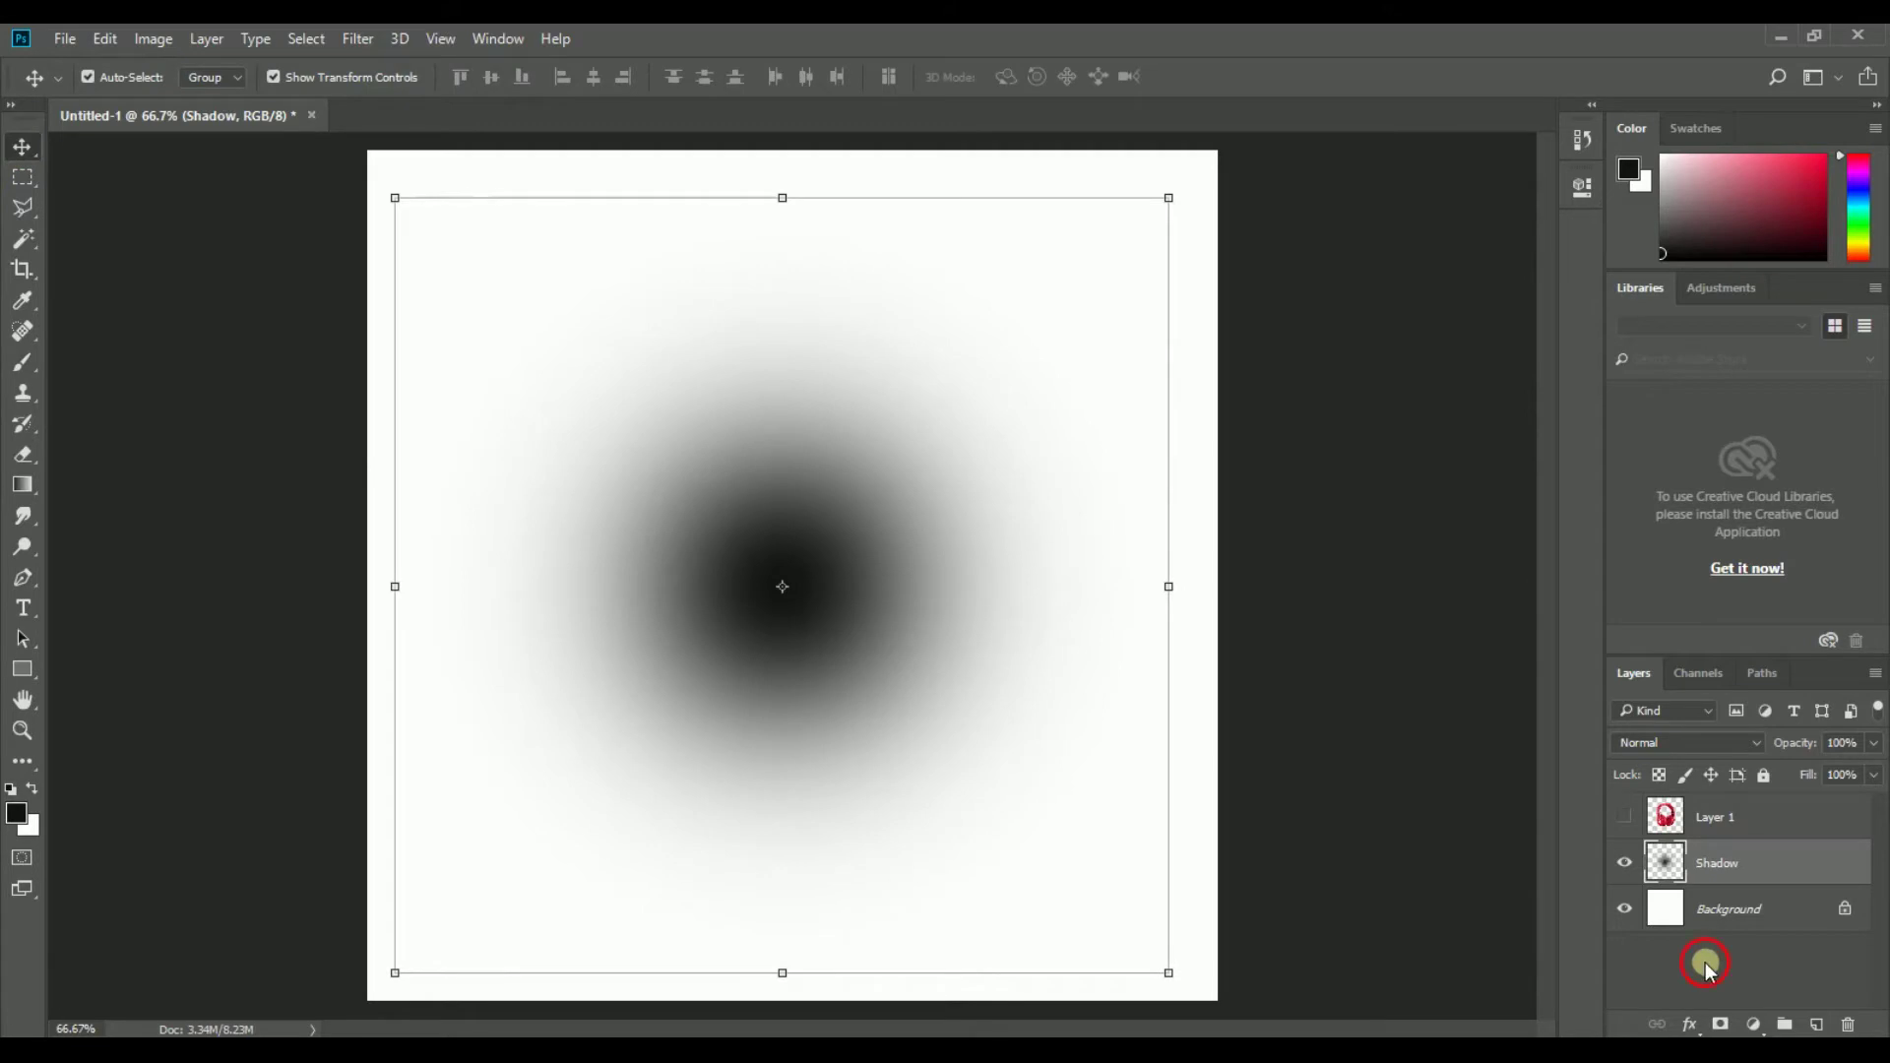
{"action": "left_click", "coordinate": [1627, 817]}
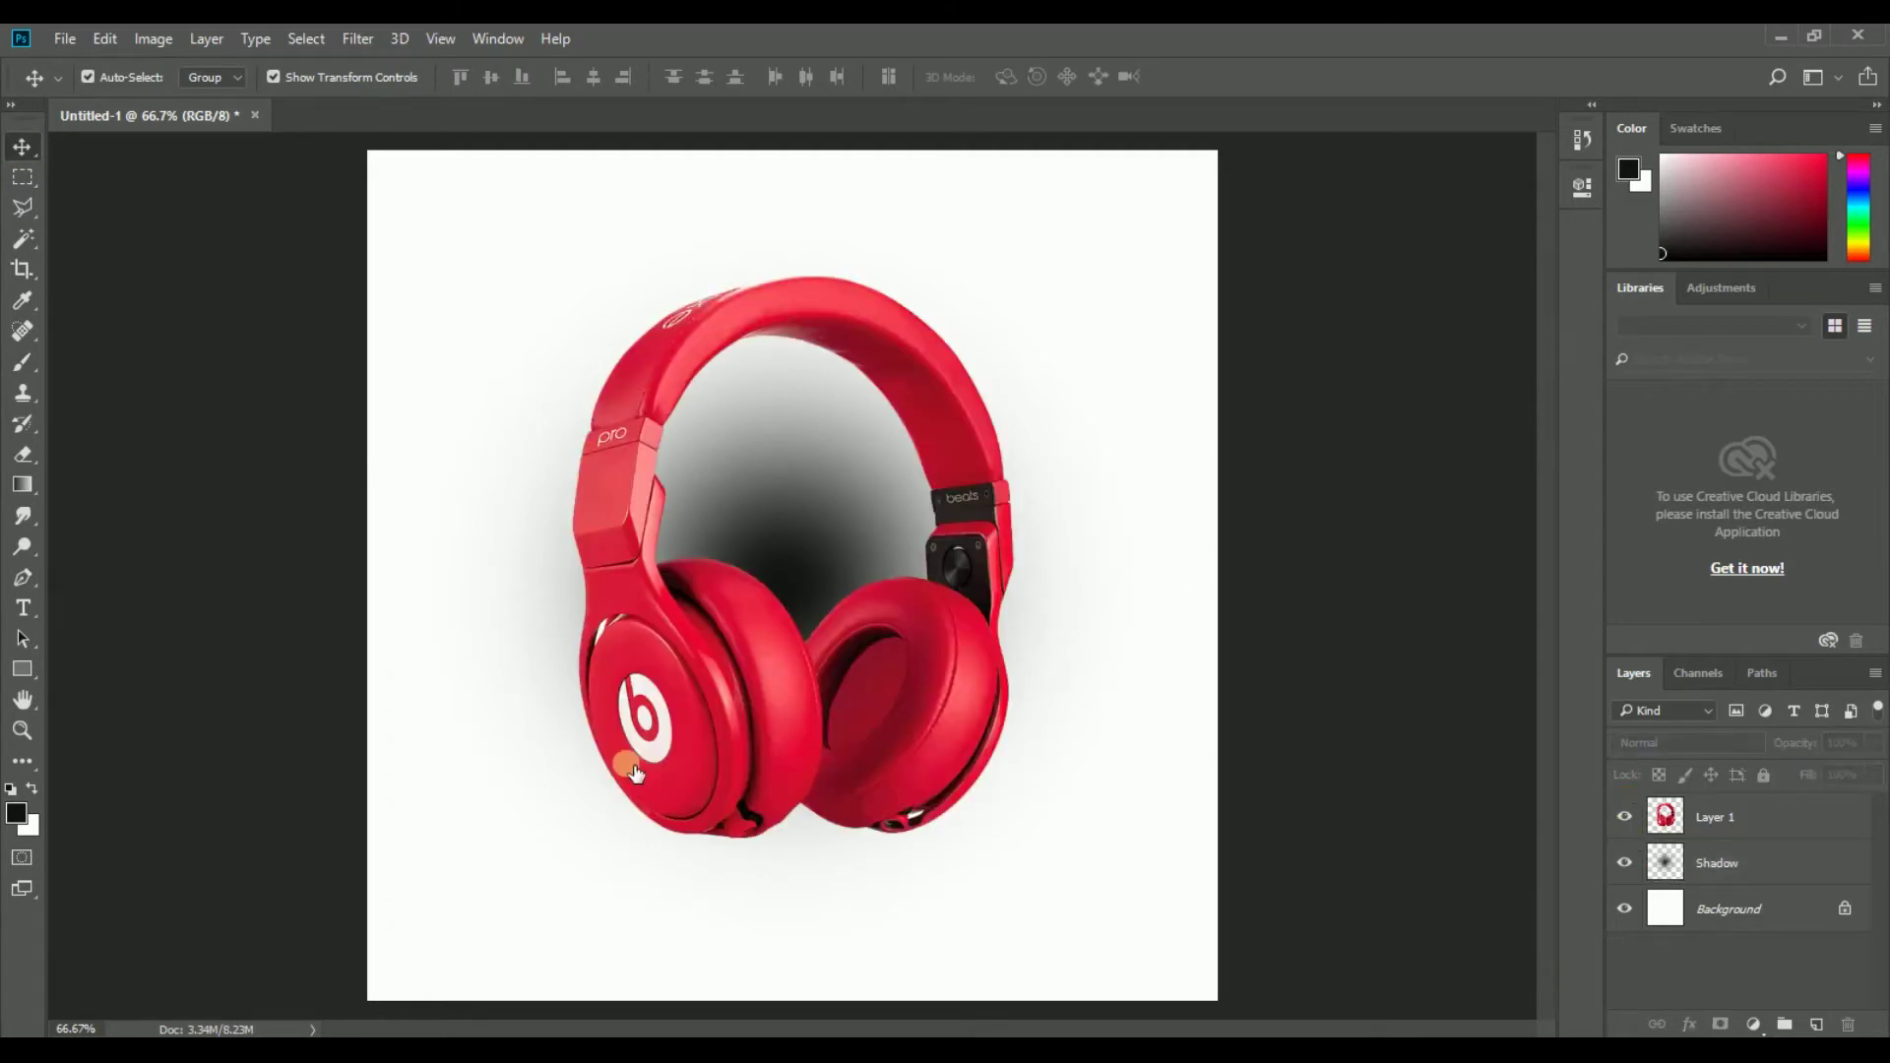
Step: Squash the painted shadow to about 31.5% of its height and move it beneath the rear ear cup
{"action": "left_click", "coordinate": [807, 527]}
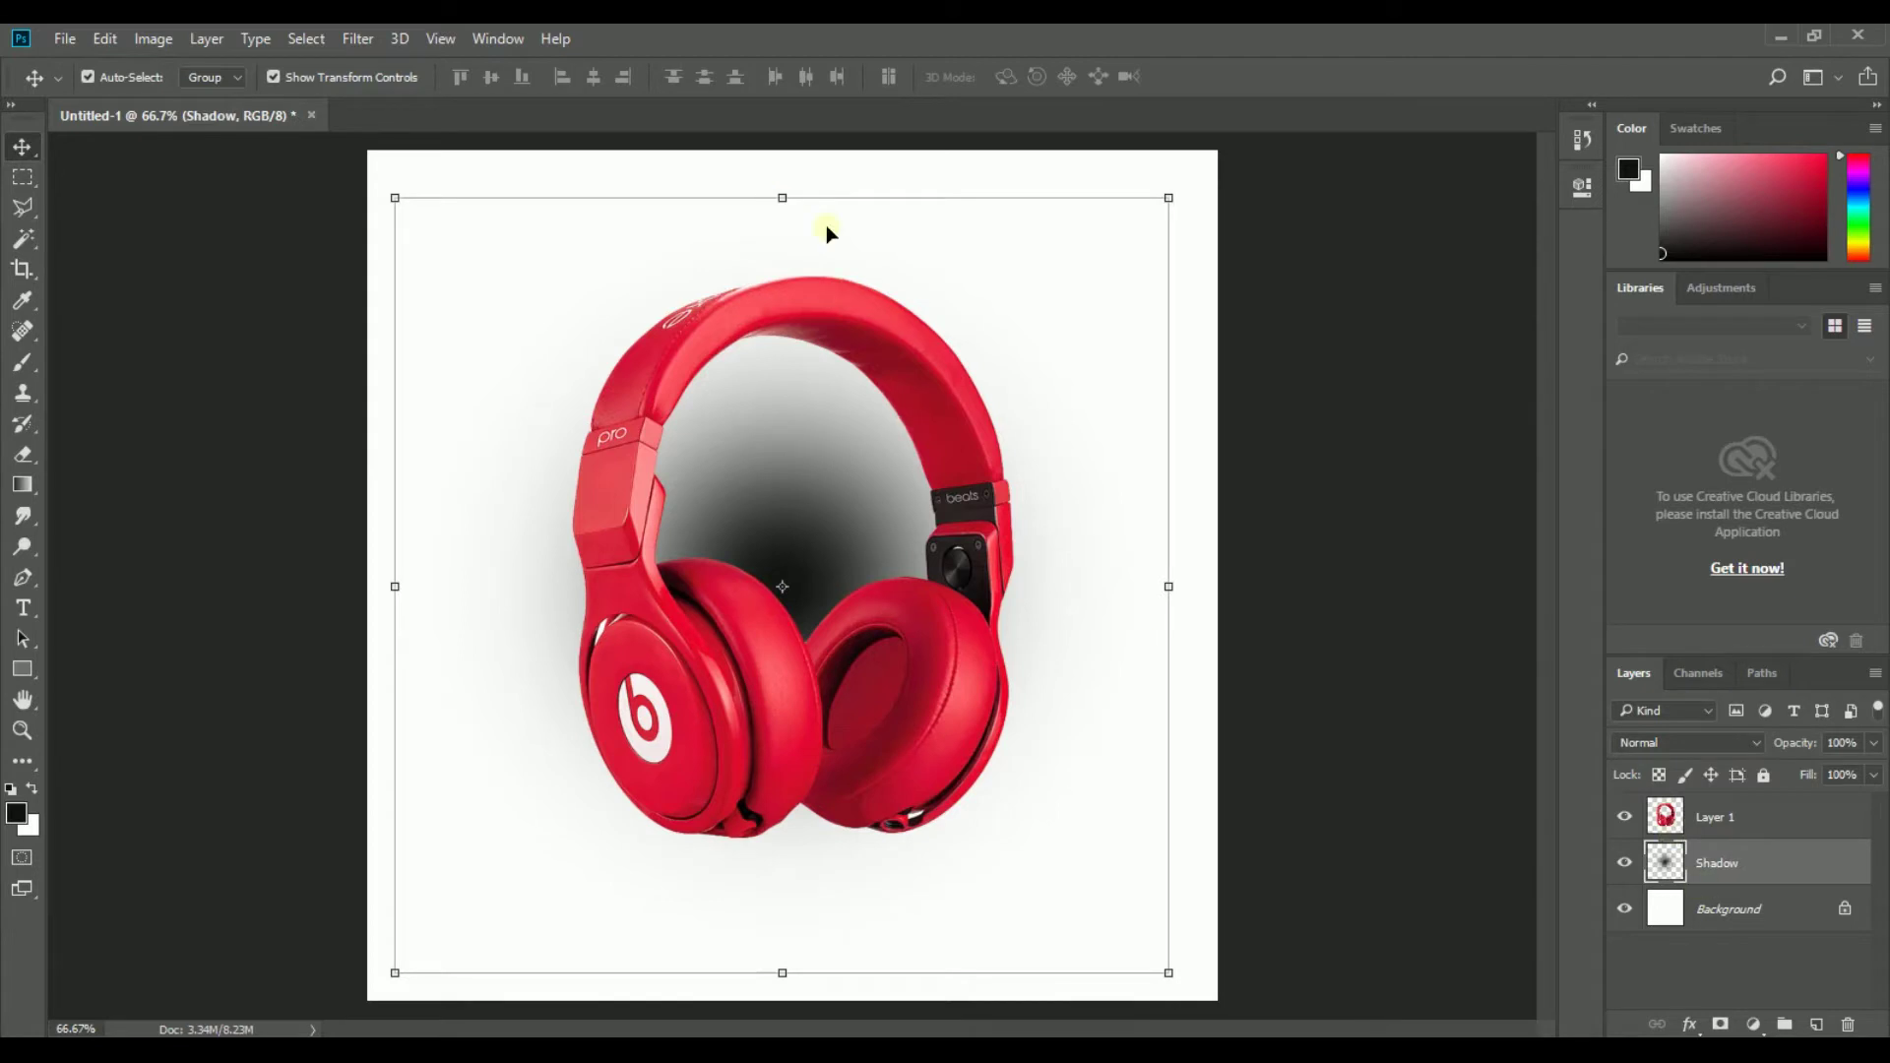
{"action": "left_click_drag", "start_coordinate": [796, 210], "coordinate": [801, 479]}
{"action": "double_click", "coordinate": [835, 559]}
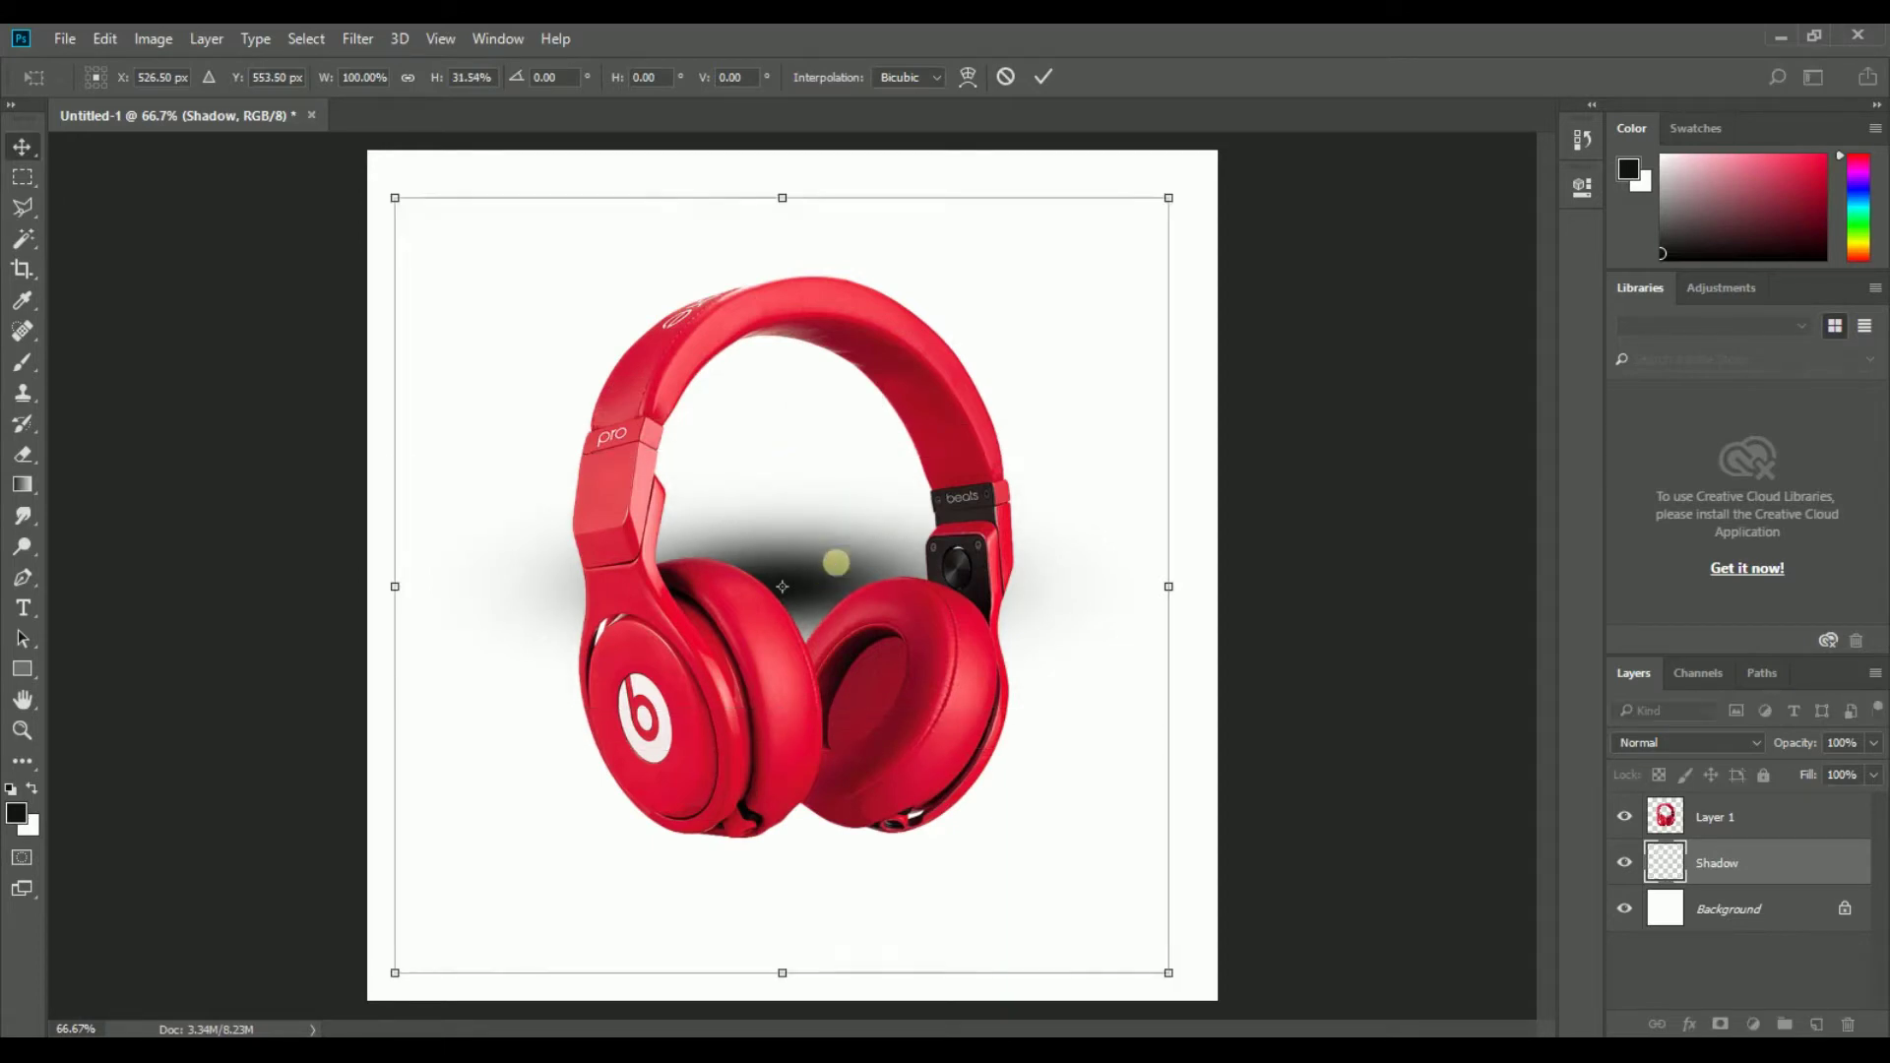
{"action": "left_click_drag", "start_coordinate": [810, 606], "coordinate": [908, 836]}
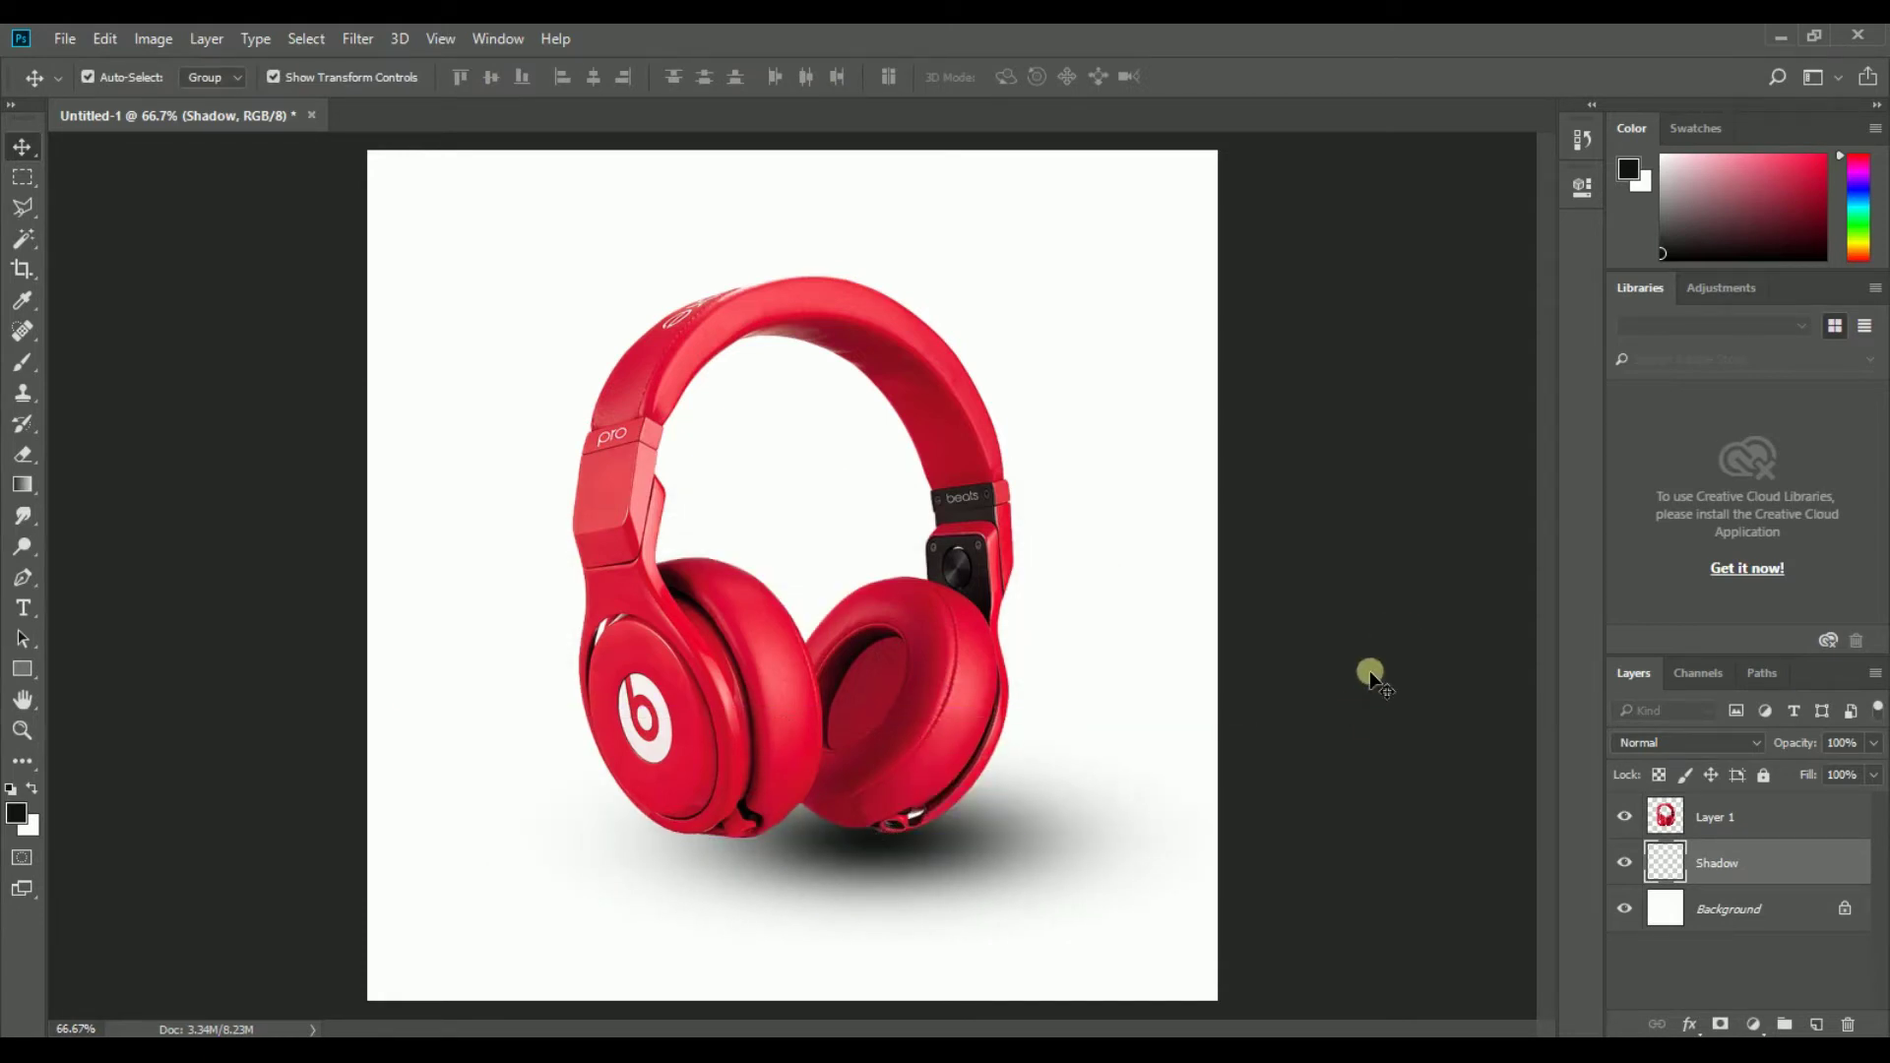
{"action": "left_click", "coordinate": [1368, 671]}
Step: Scale the flattened shadow down proportionally to about 92% around its centre
{"action": "left_click", "coordinate": [866, 853]}
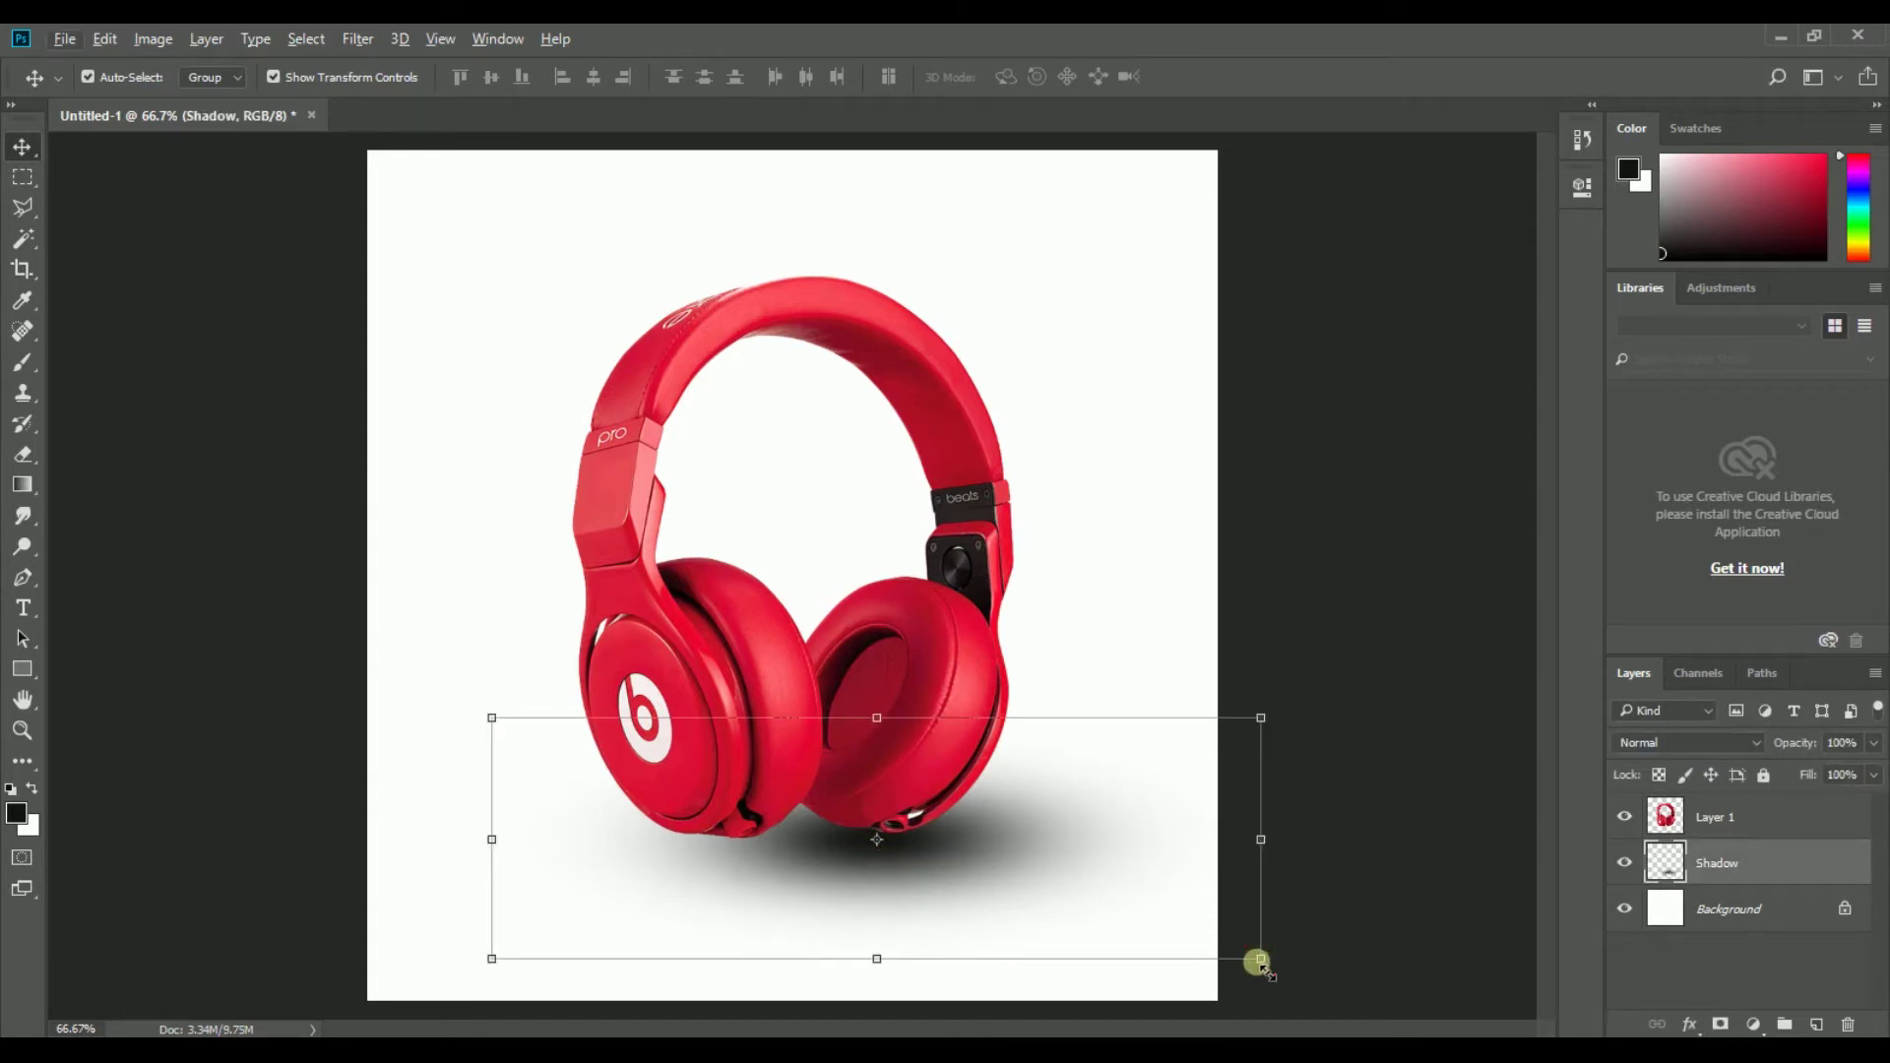
{"action": "key", "text": "ctrl+t"}
{"action": "left_click_drag", "start_coordinate": [1230, 962], "coordinate": [1229, 964]}
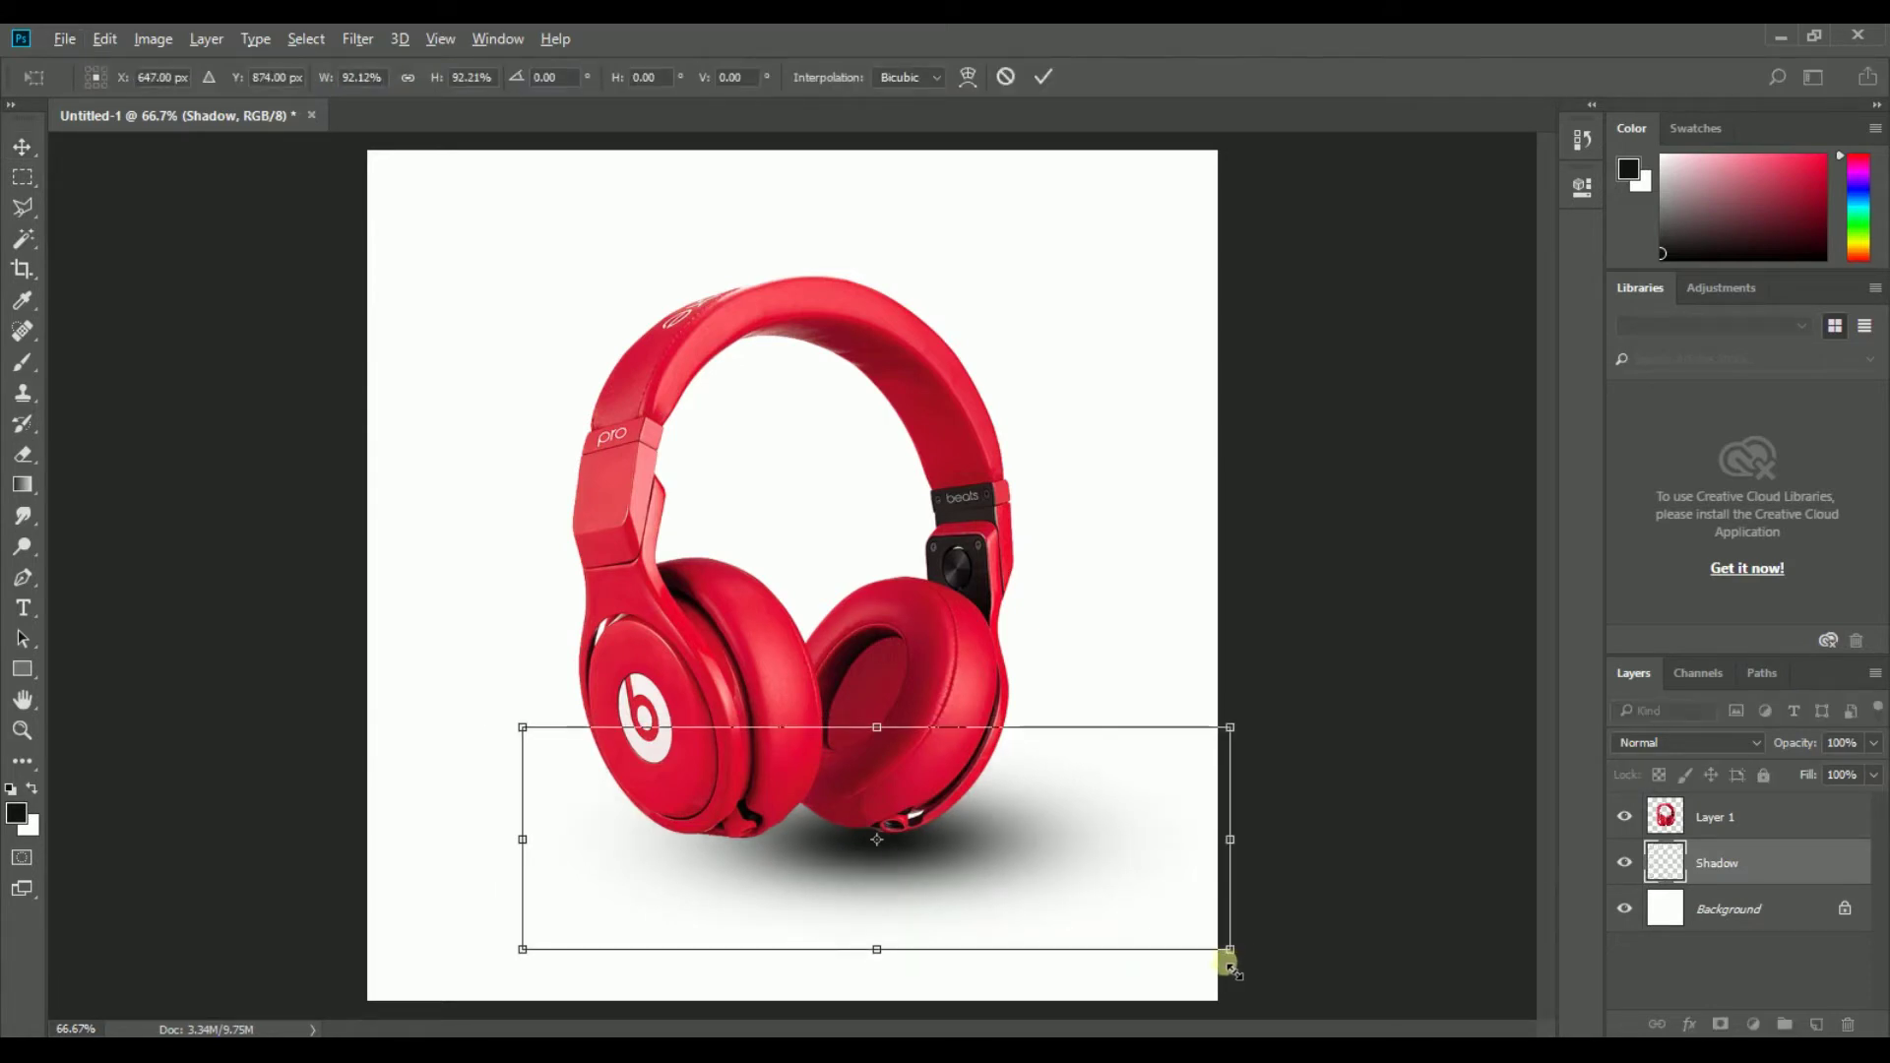
{"action": "key", "text": "Return"}
Step: Duplicate the shadow and place the copy beneath the front ear cup with the Beats logo
{"action": "left_click_drag", "start_coordinate": [925, 861], "coordinate": [791, 846]}
{"action": "key", "text": "ctrl+j"}
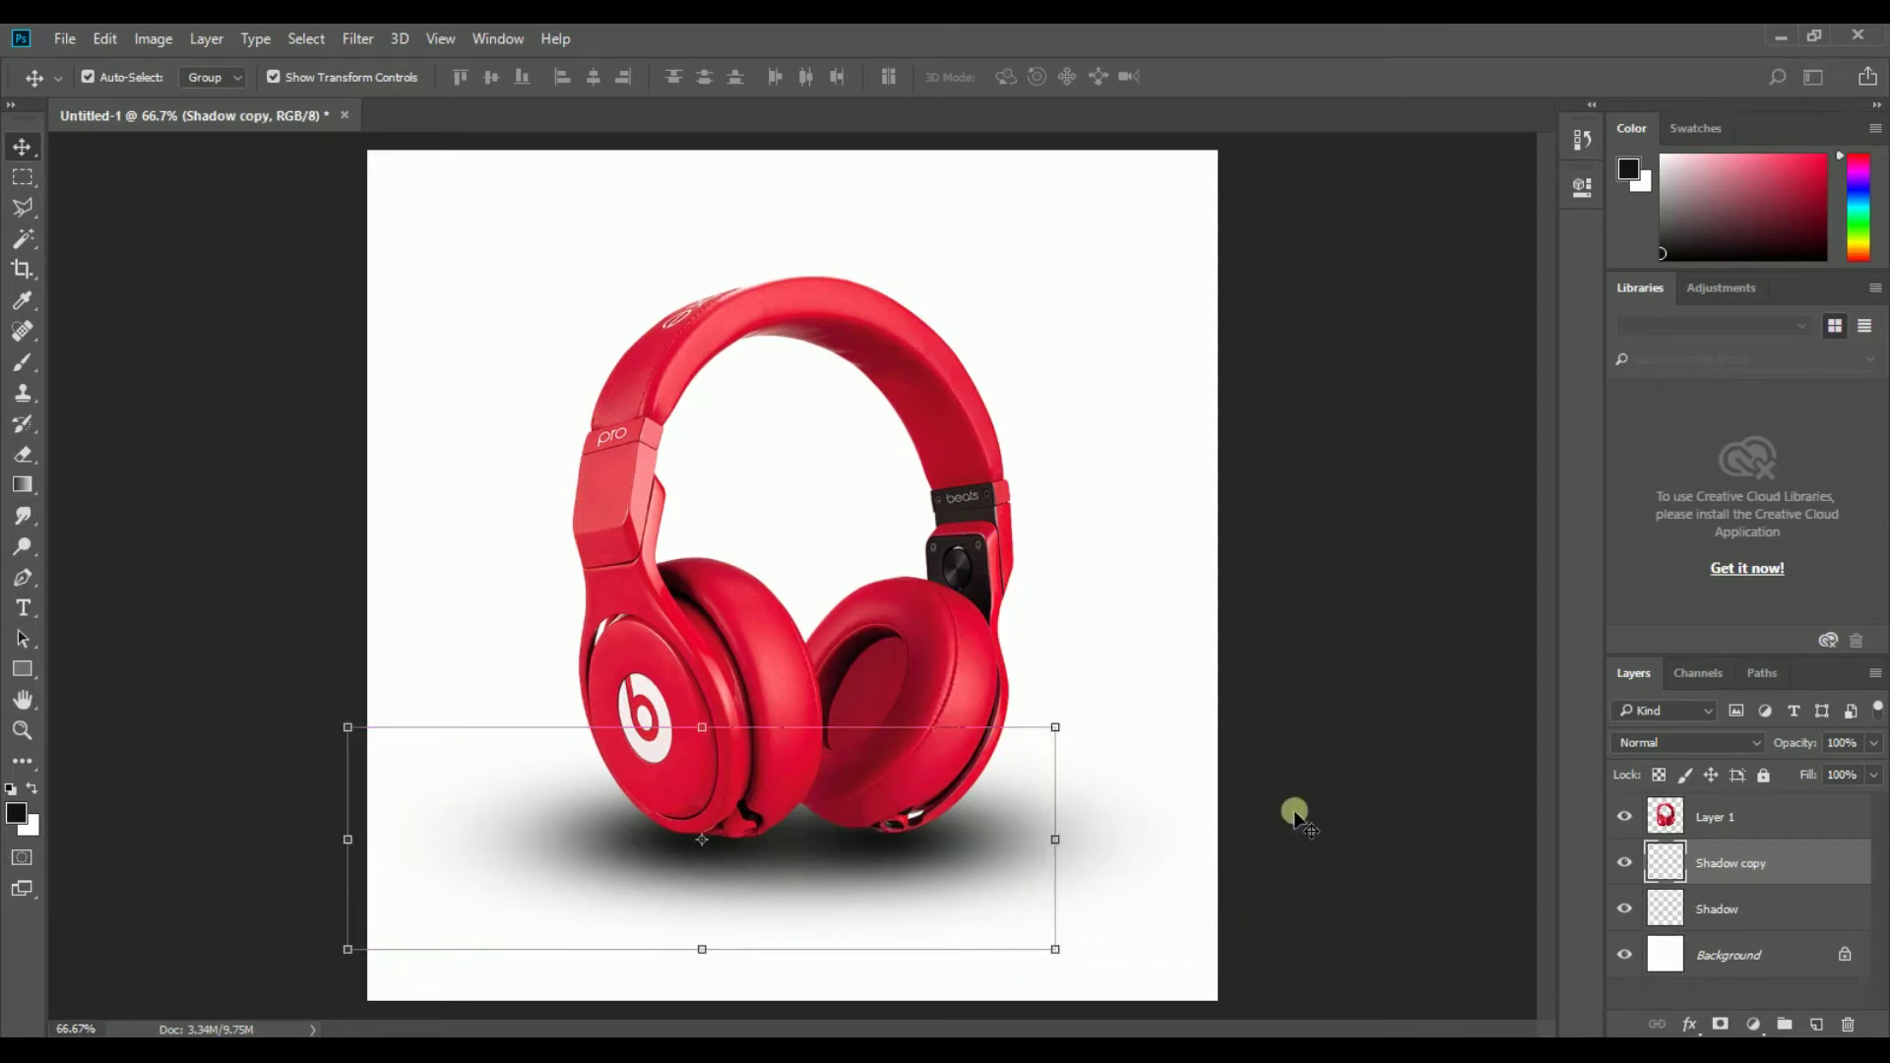
{"action": "left_click", "coordinate": [1325, 728]}
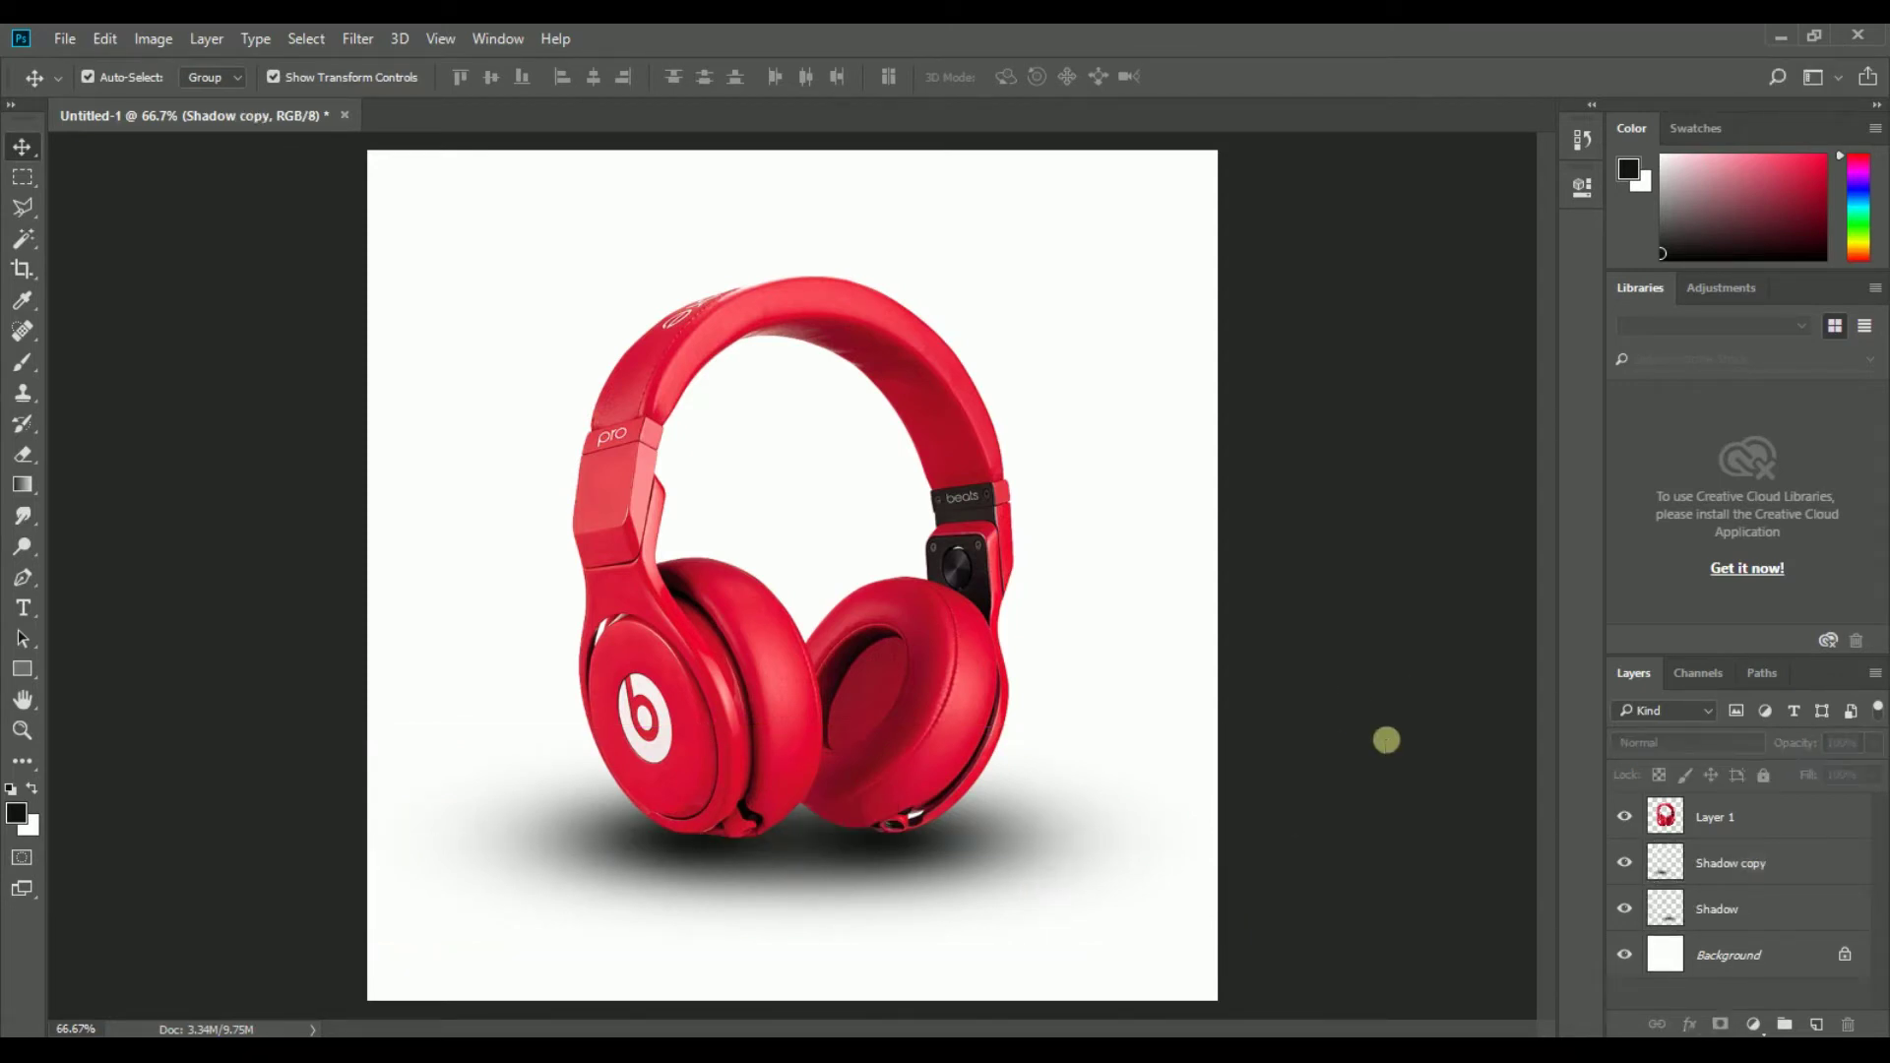
Step: Distort the Shadow copy layer by pulling its two lower corners outward into a trapezoid, and nudge it slightly down beneath the headphones
{"action": "left_click", "coordinate": [689, 852]}
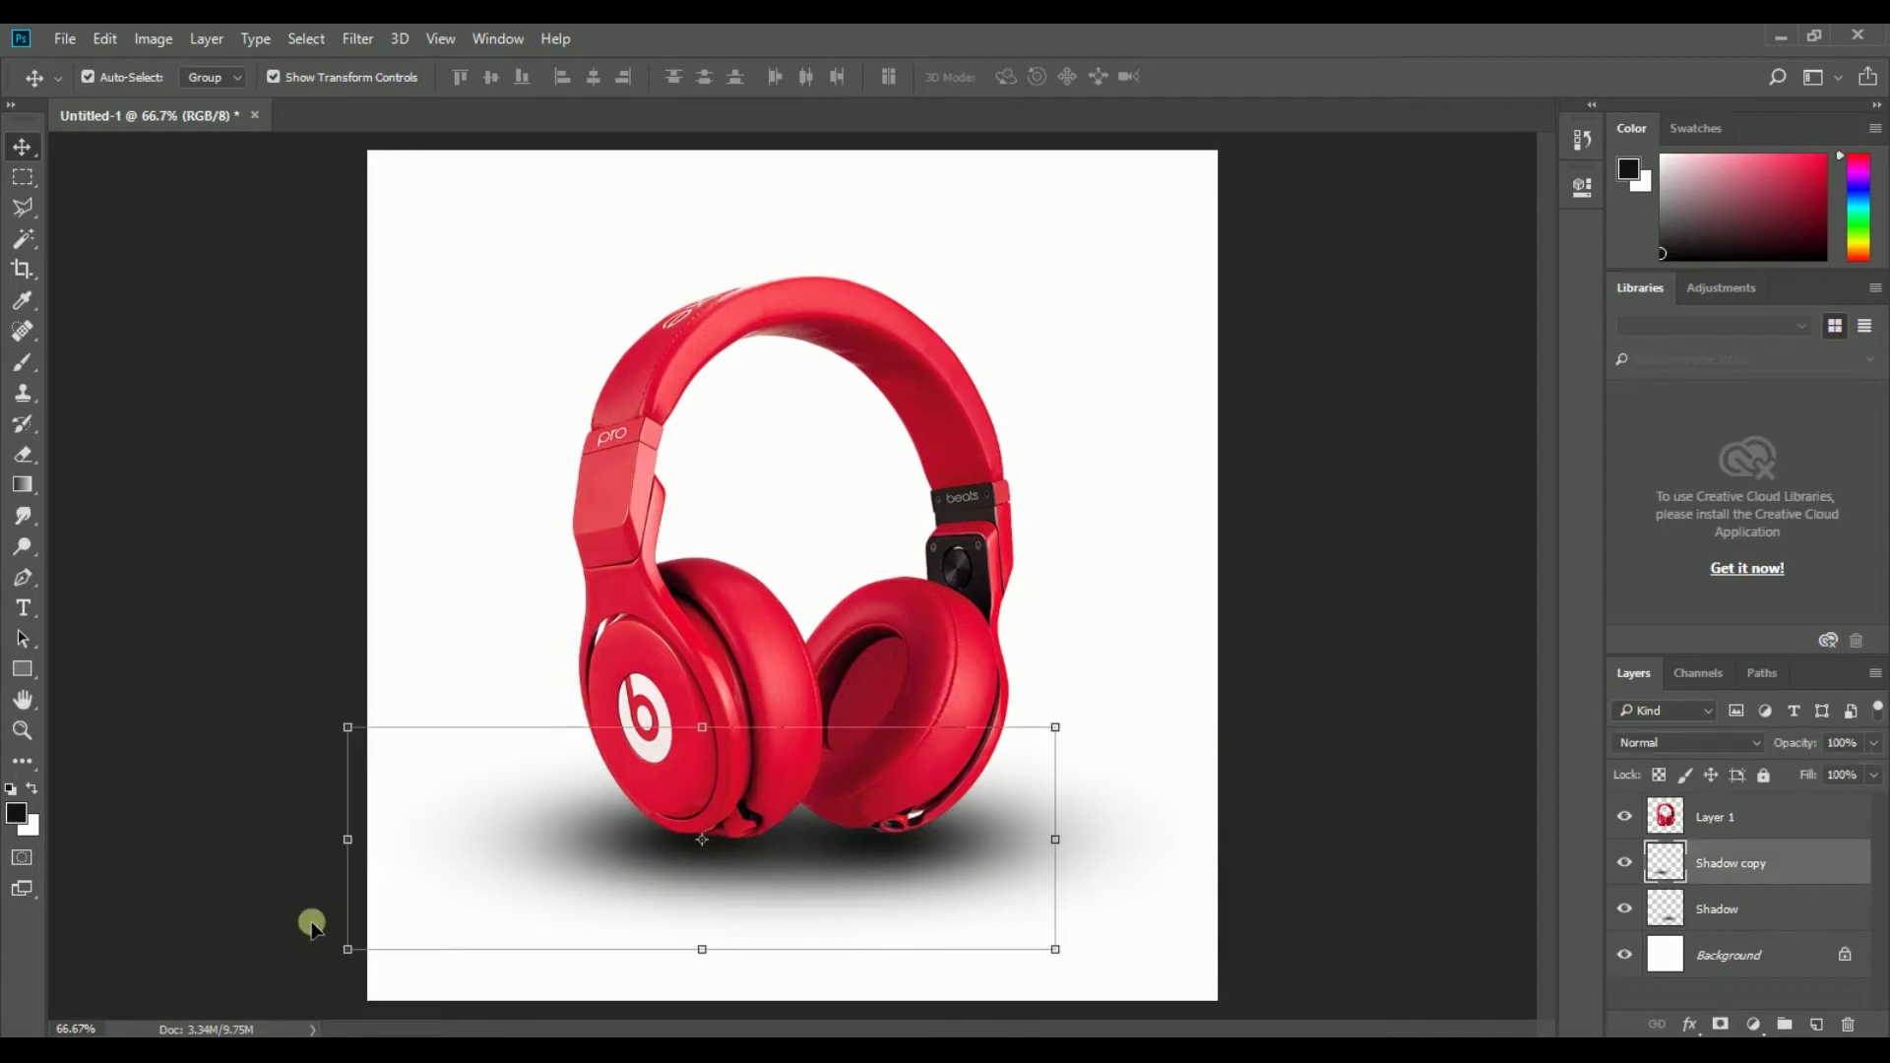
{"action": "key", "text": "ctrl"}
{"action": "left_click_drag", "start_coordinate": [225, 973], "coordinate": [203, 956]}
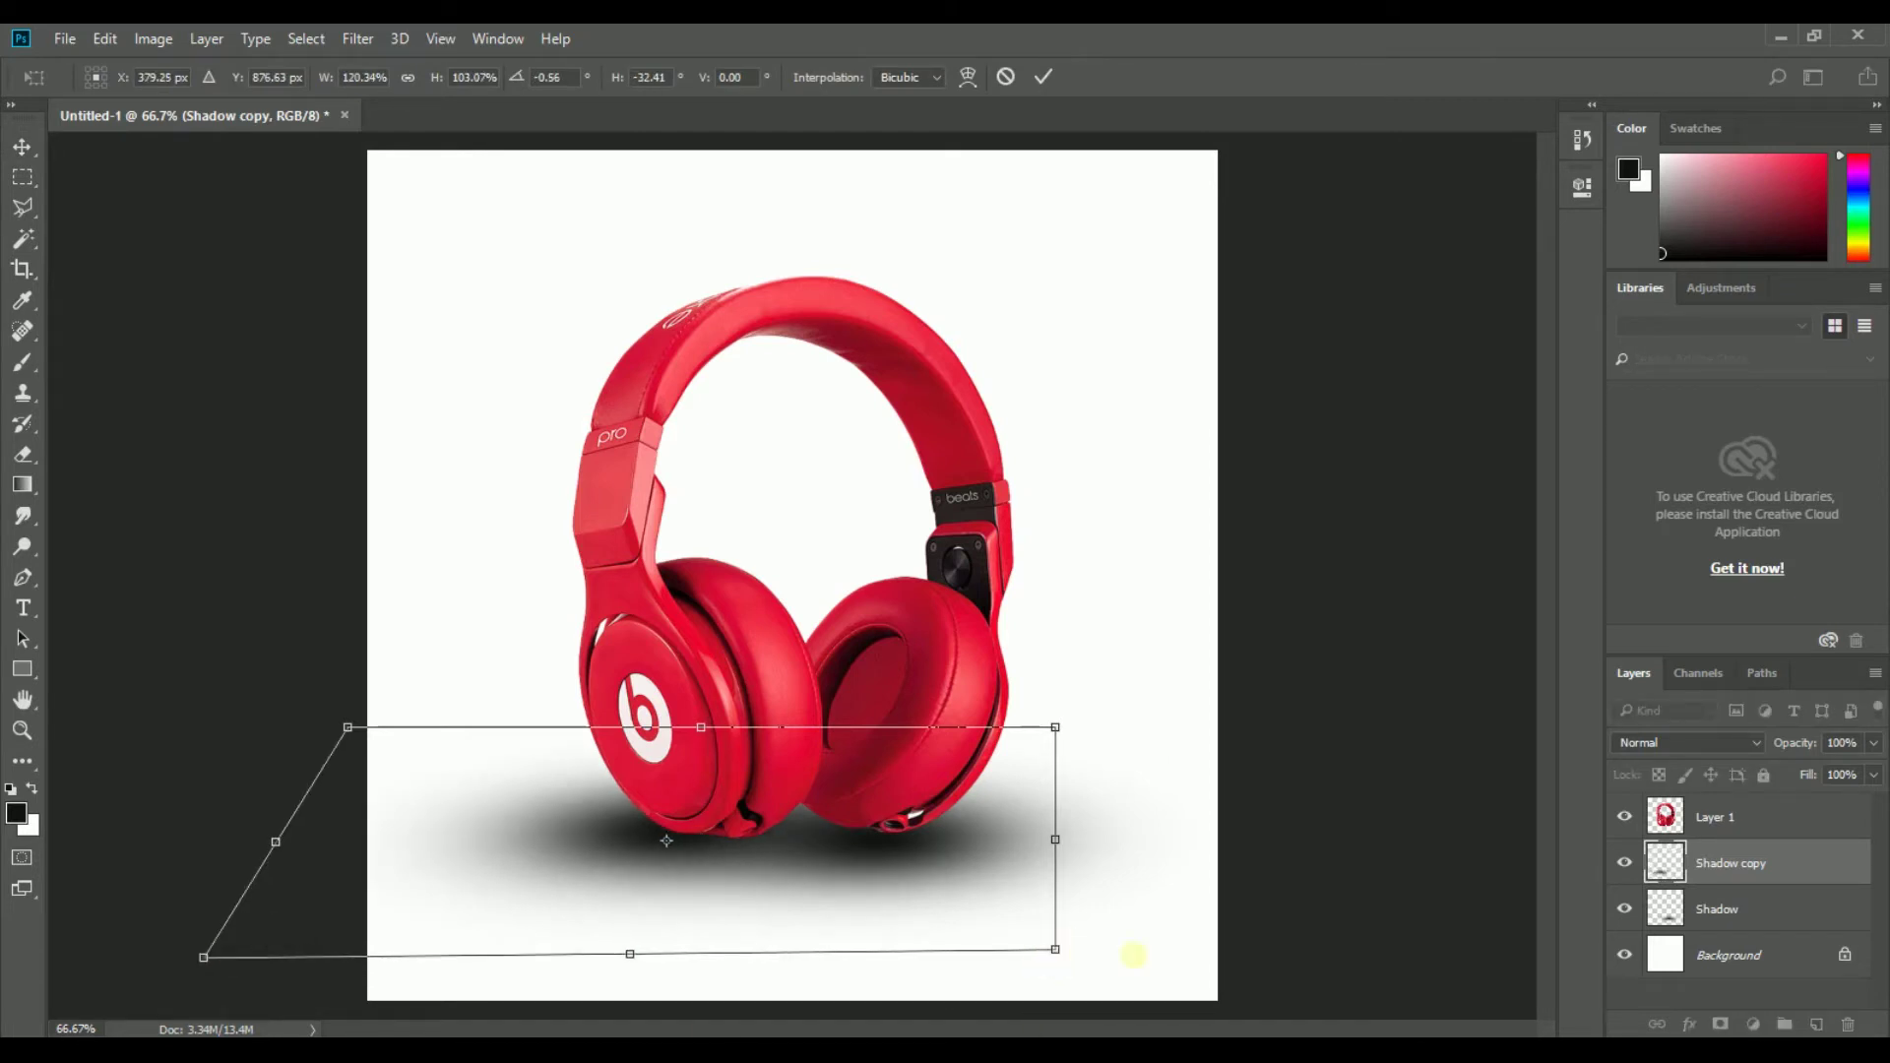
{"action": "left_click_drag", "start_coordinate": [1055, 949], "coordinate": [1185, 955]}
{"action": "double_click", "coordinate": [641, 851]}
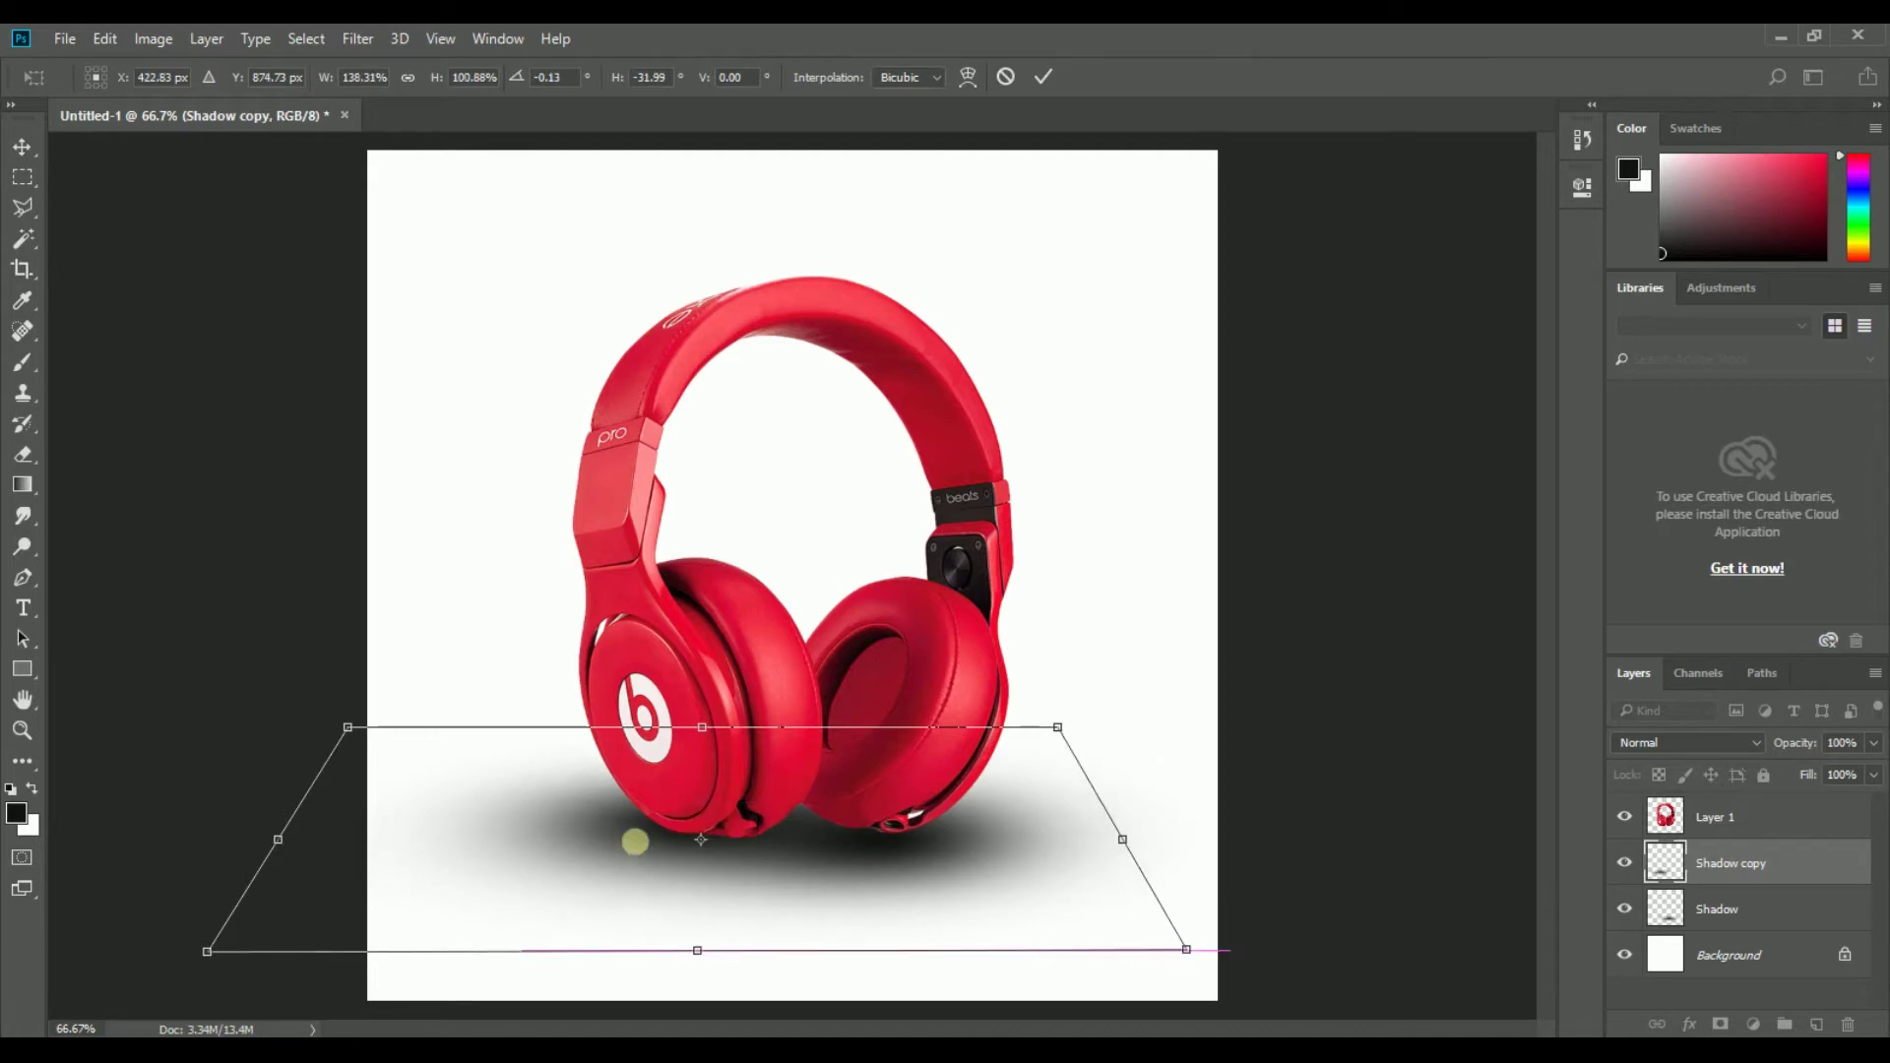
{"action": "left_click_drag", "start_coordinate": [625, 840], "coordinate": [621, 852]}
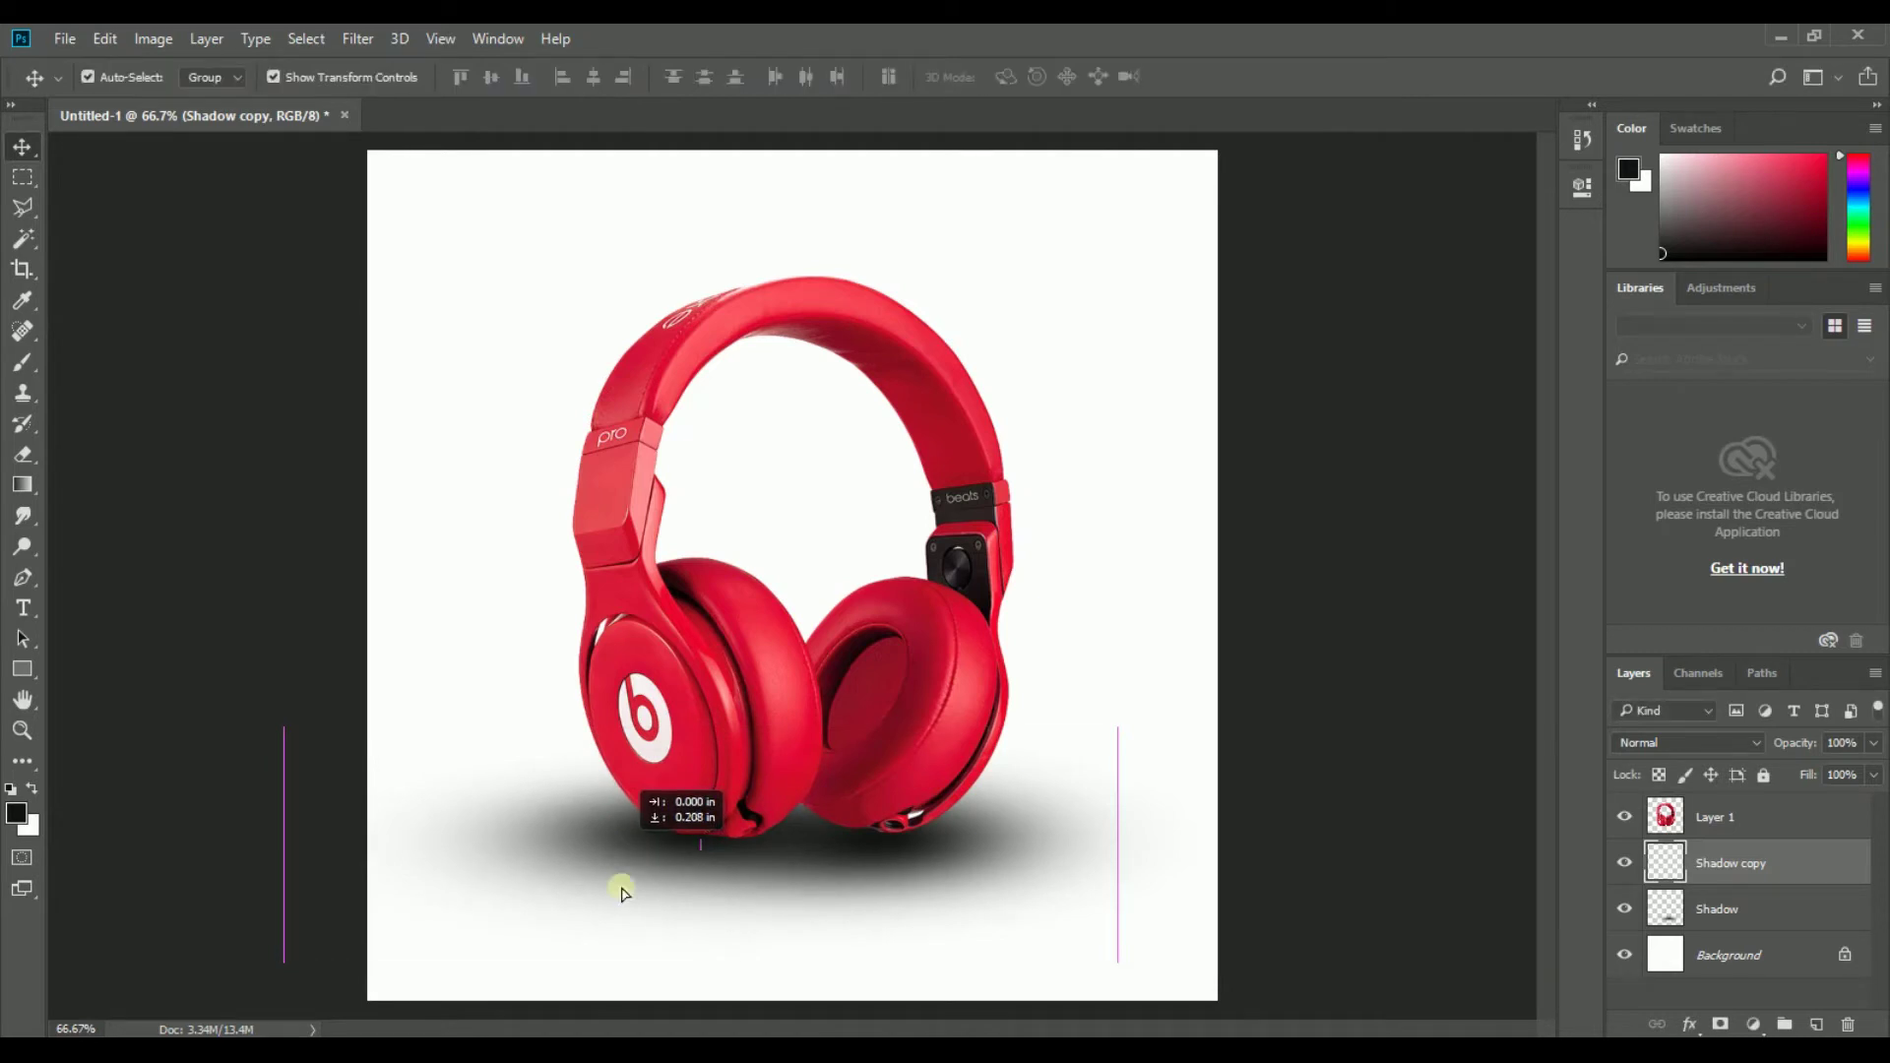
{"action": "left_click", "coordinate": [1281, 804]}
{"action": "left_click", "coordinate": [1267, 777]}
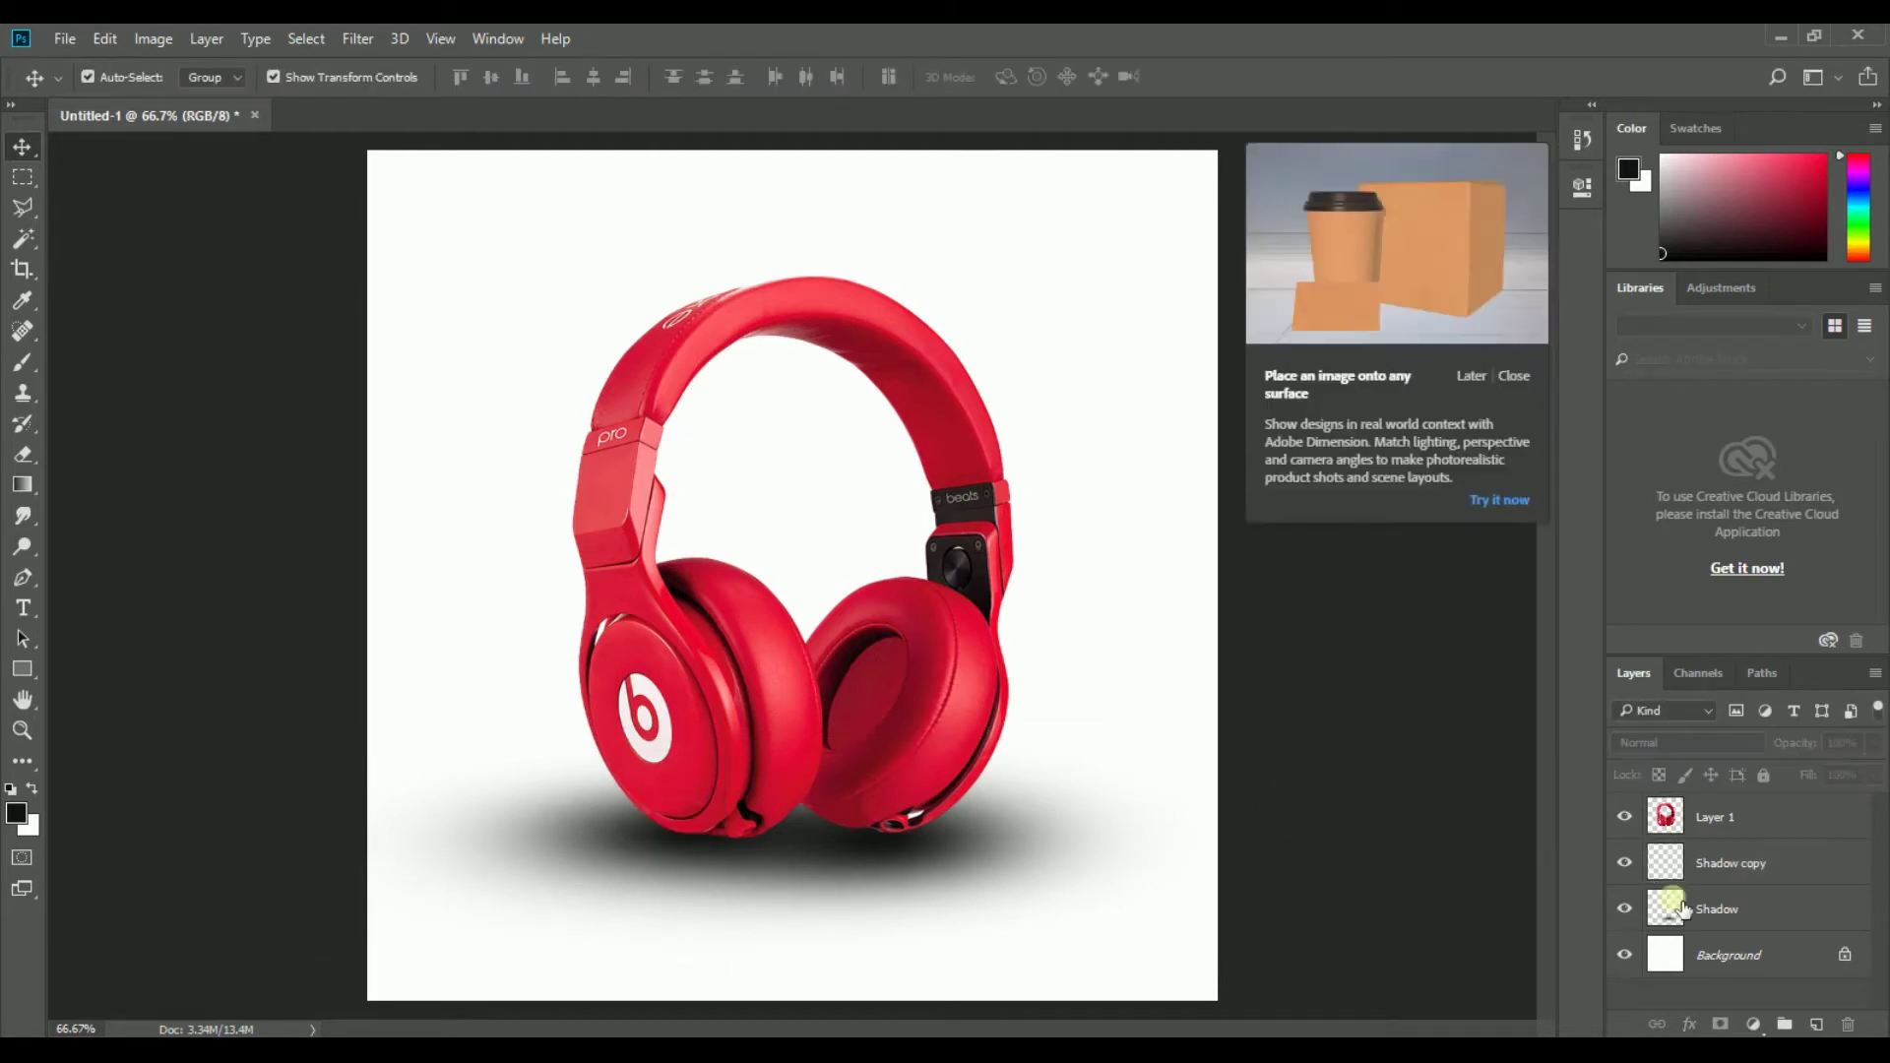
Step: Set the blend mode of the original Shadow layer to Multiply
{"action": "left_click", "coordinate": [1713, 918]}
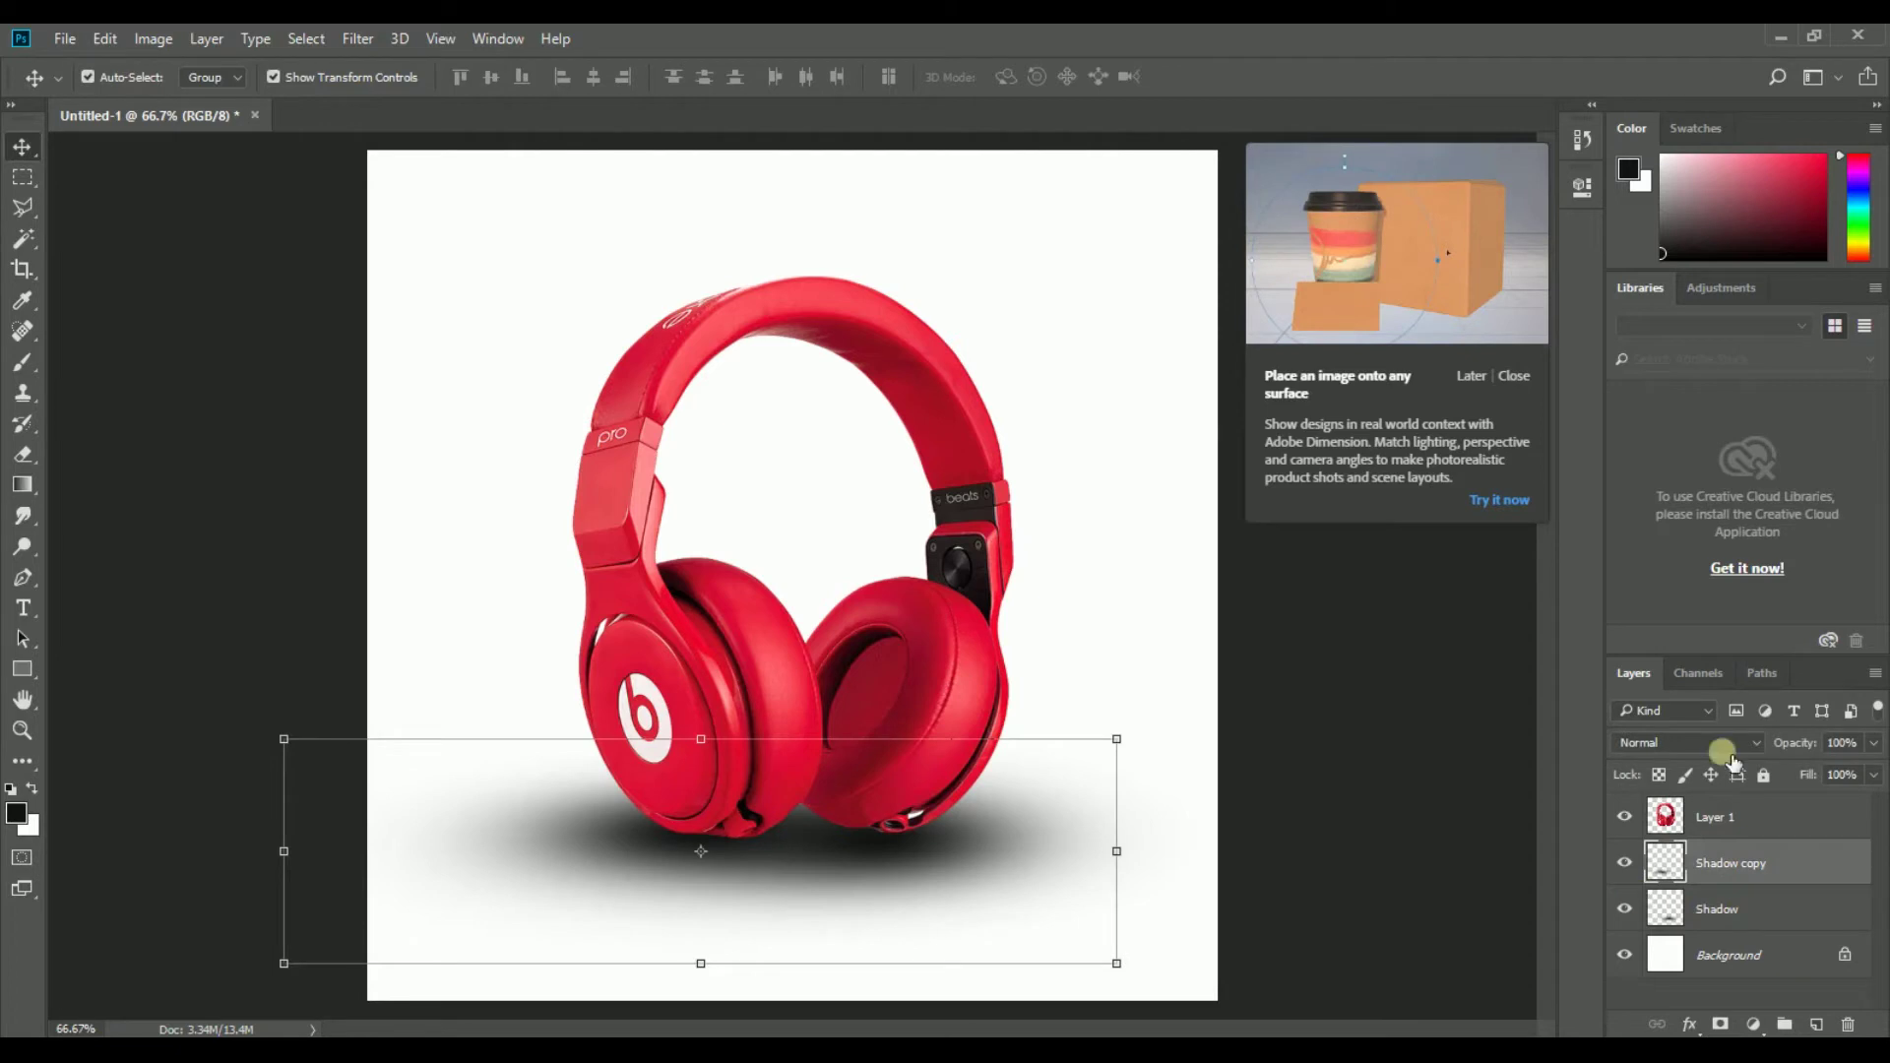
{"action": "left_click", "coordinate": [1687, 743]}
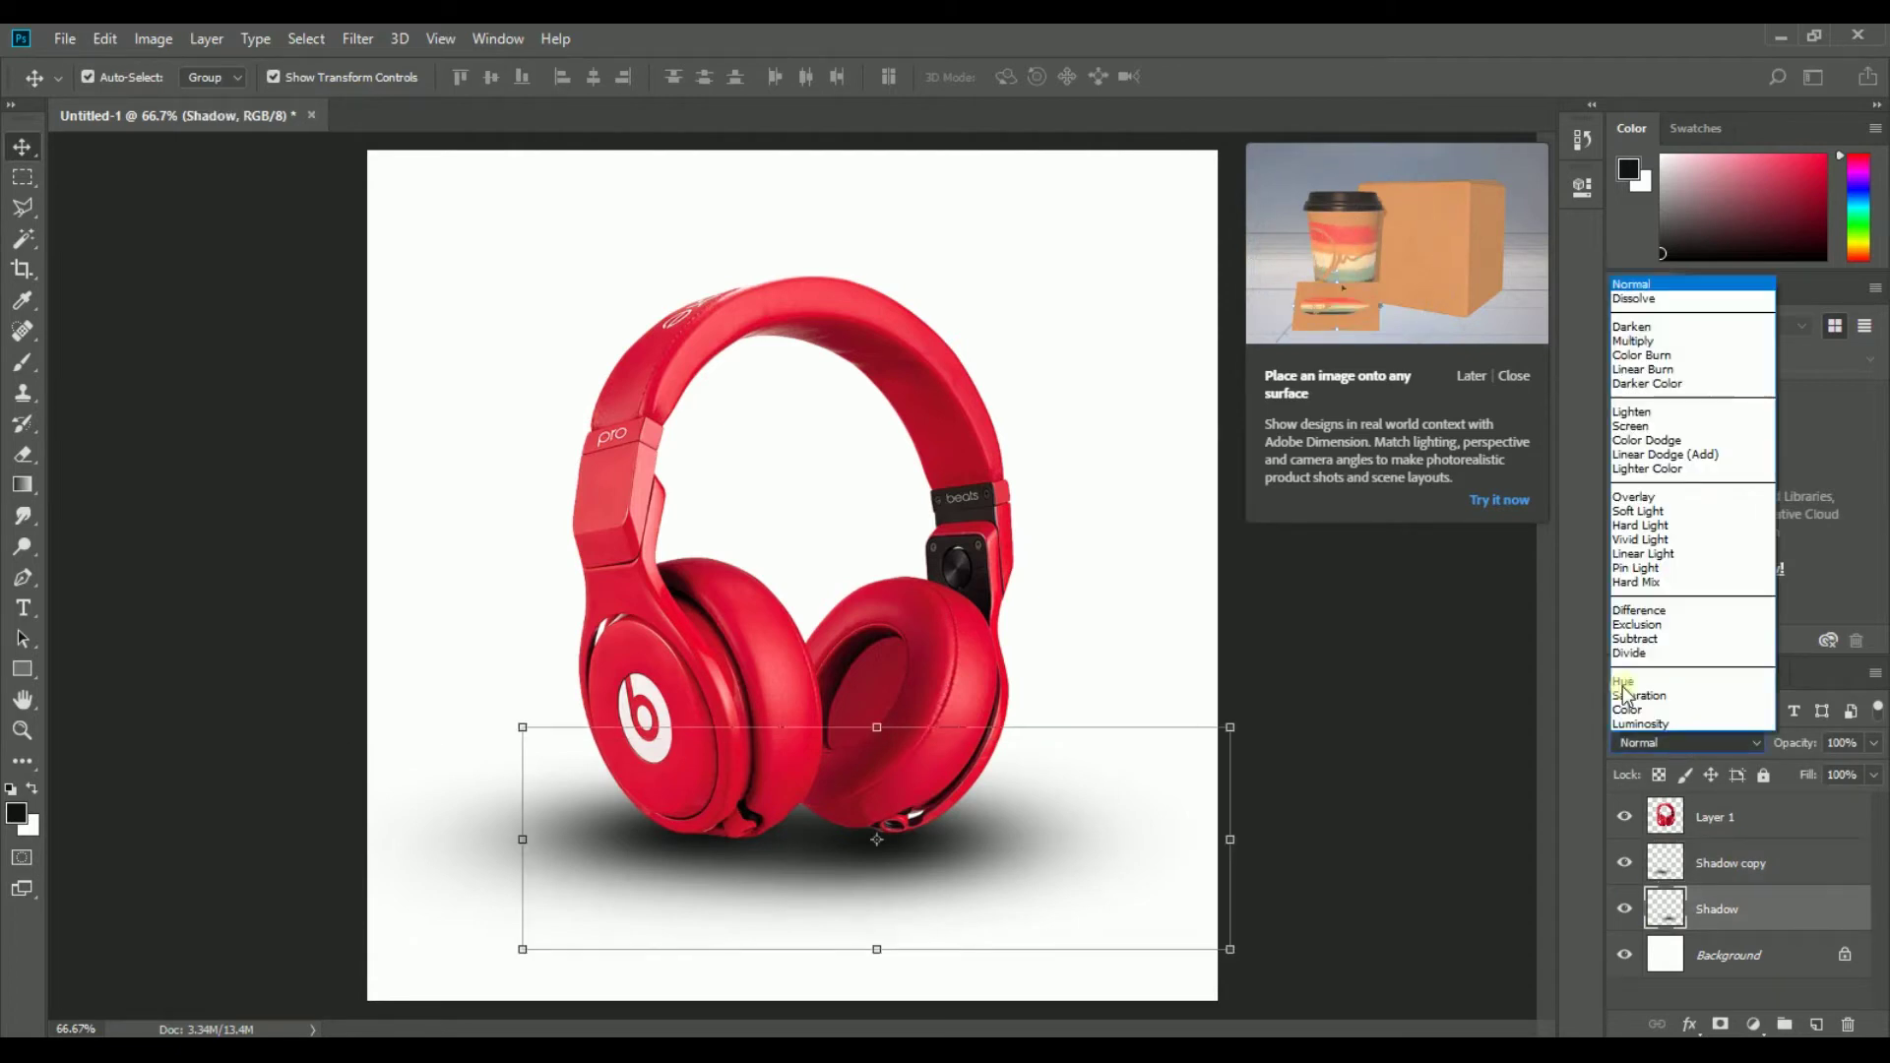
{"action": "left_click", "coordinate": [1648, 342]}
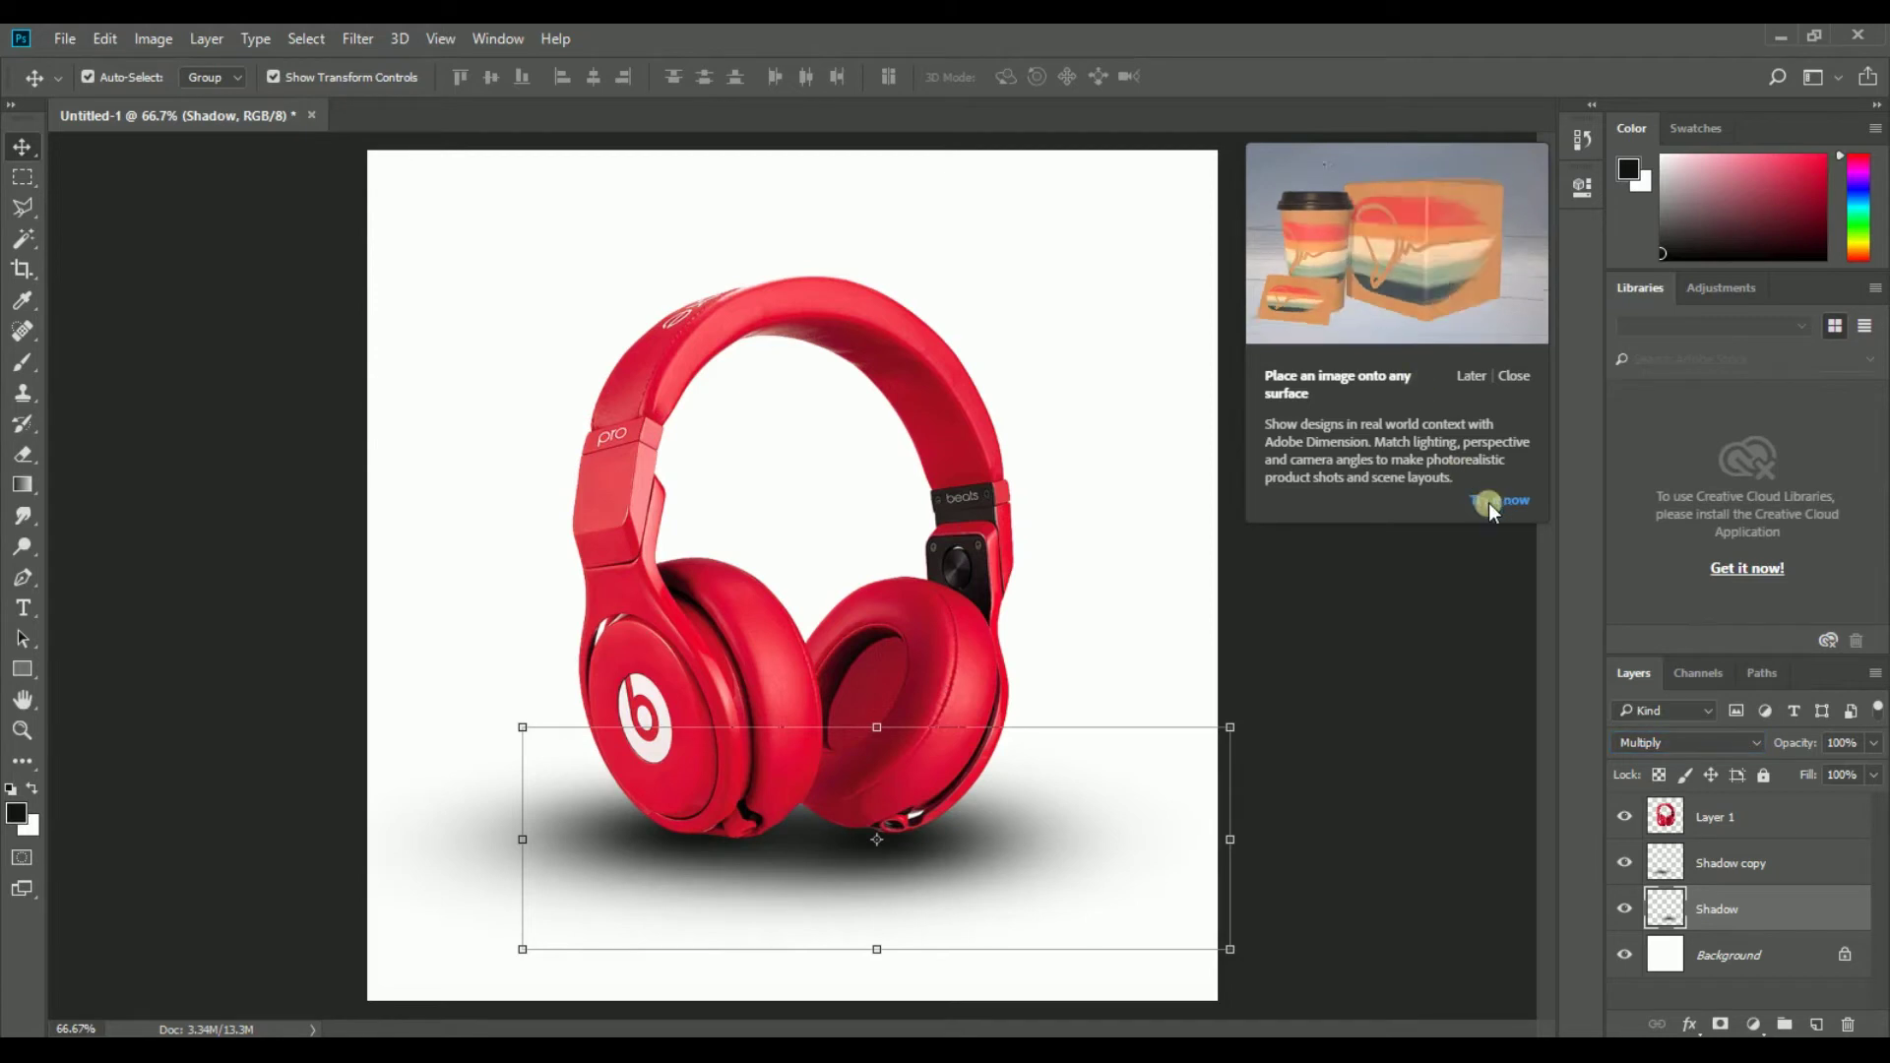
Step: Sample the dark red from the inner side of the headband and try a Paint Bucket fill on the Shadow layer, undoing it
{"action": "left_click", "coordinate": [21, 300]}
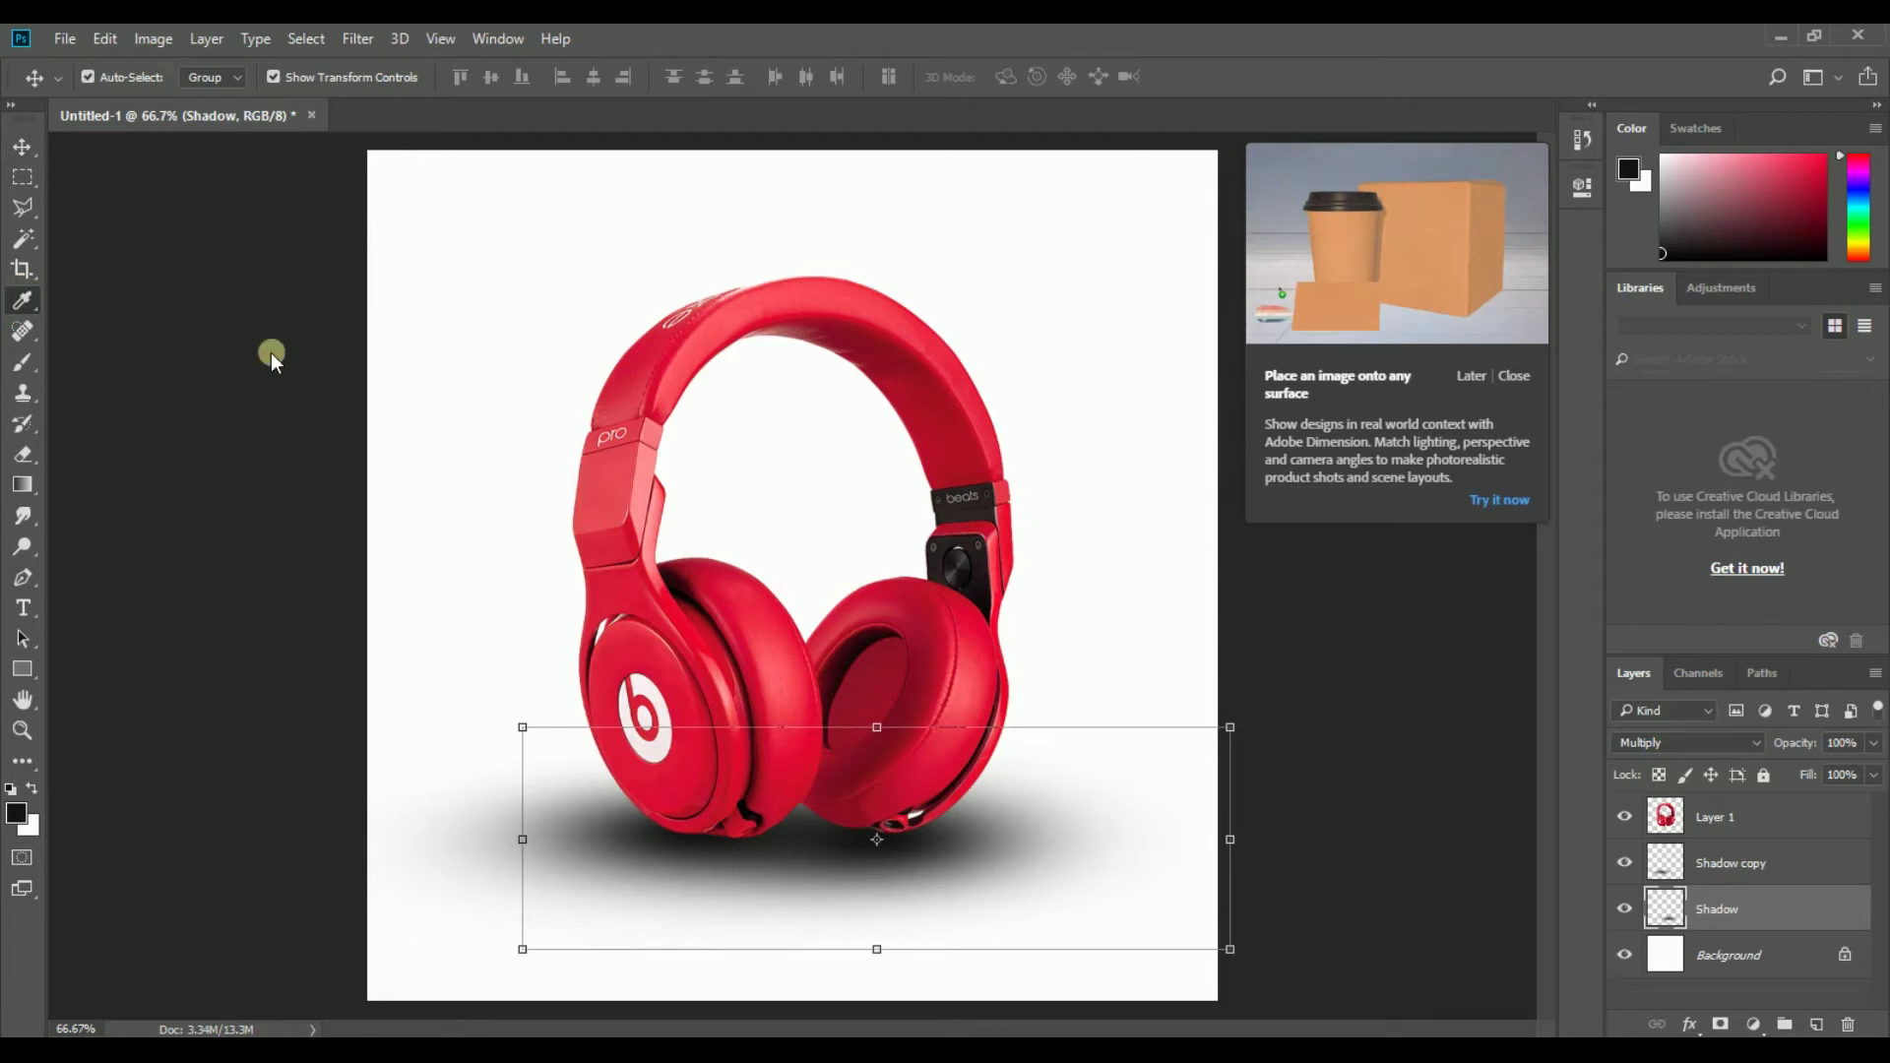
{"action": "left_click", "coordinate": [872, 349]}
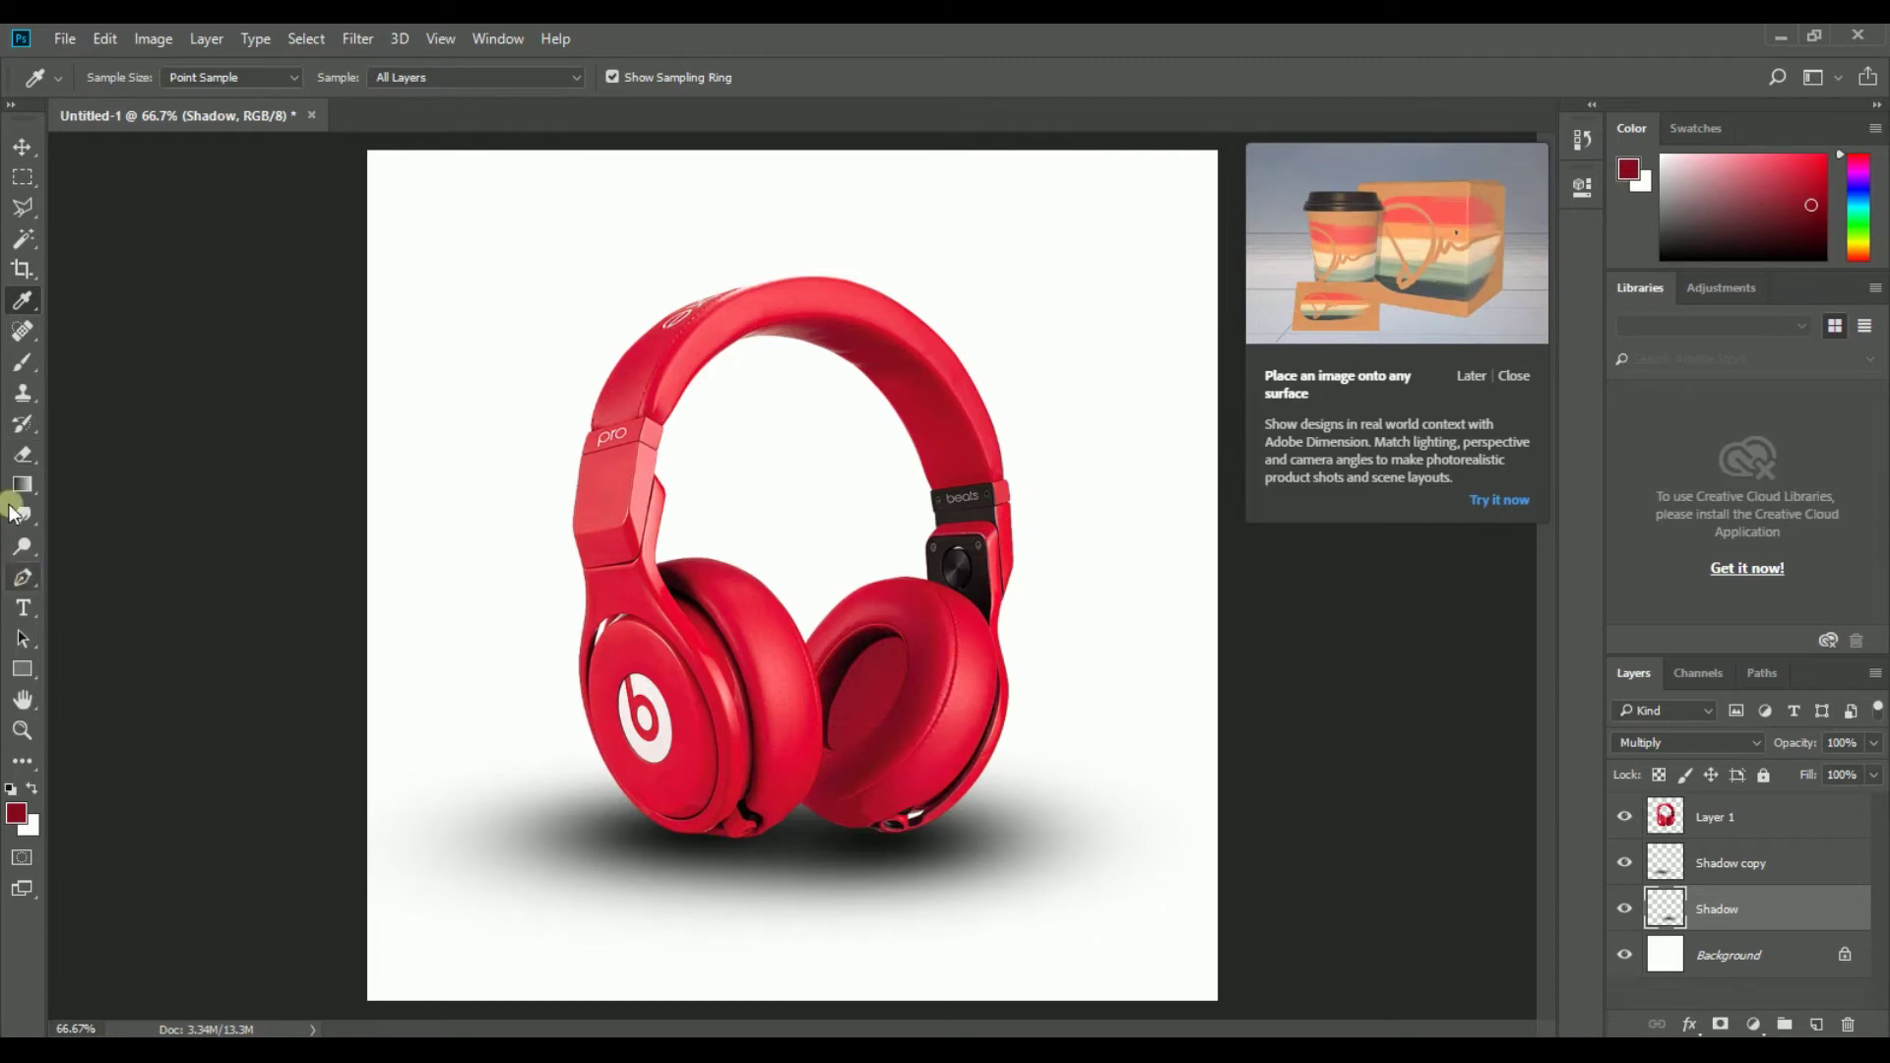
{"action": "key", "text": "g"}
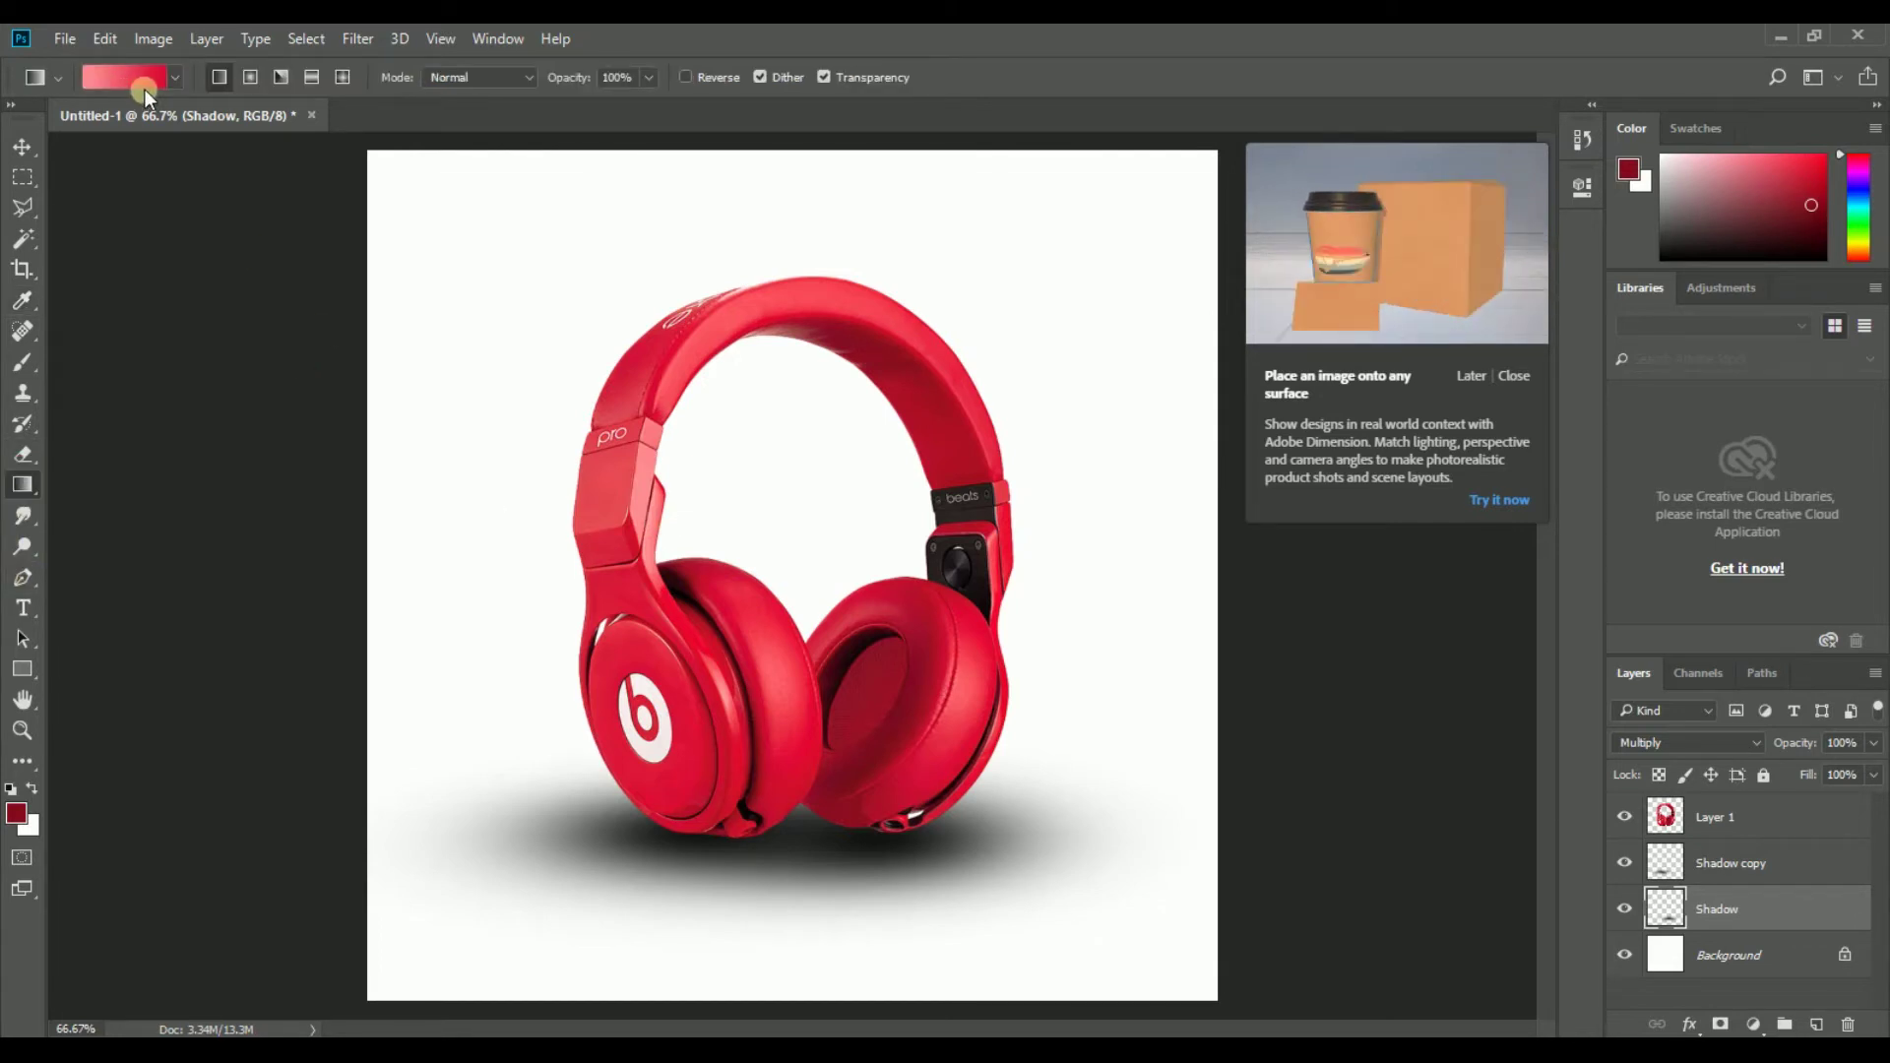
{"action": "right_click", "coordinate": [24, 484]}
{"action": "left_click", "coordinate": [108, 503]}
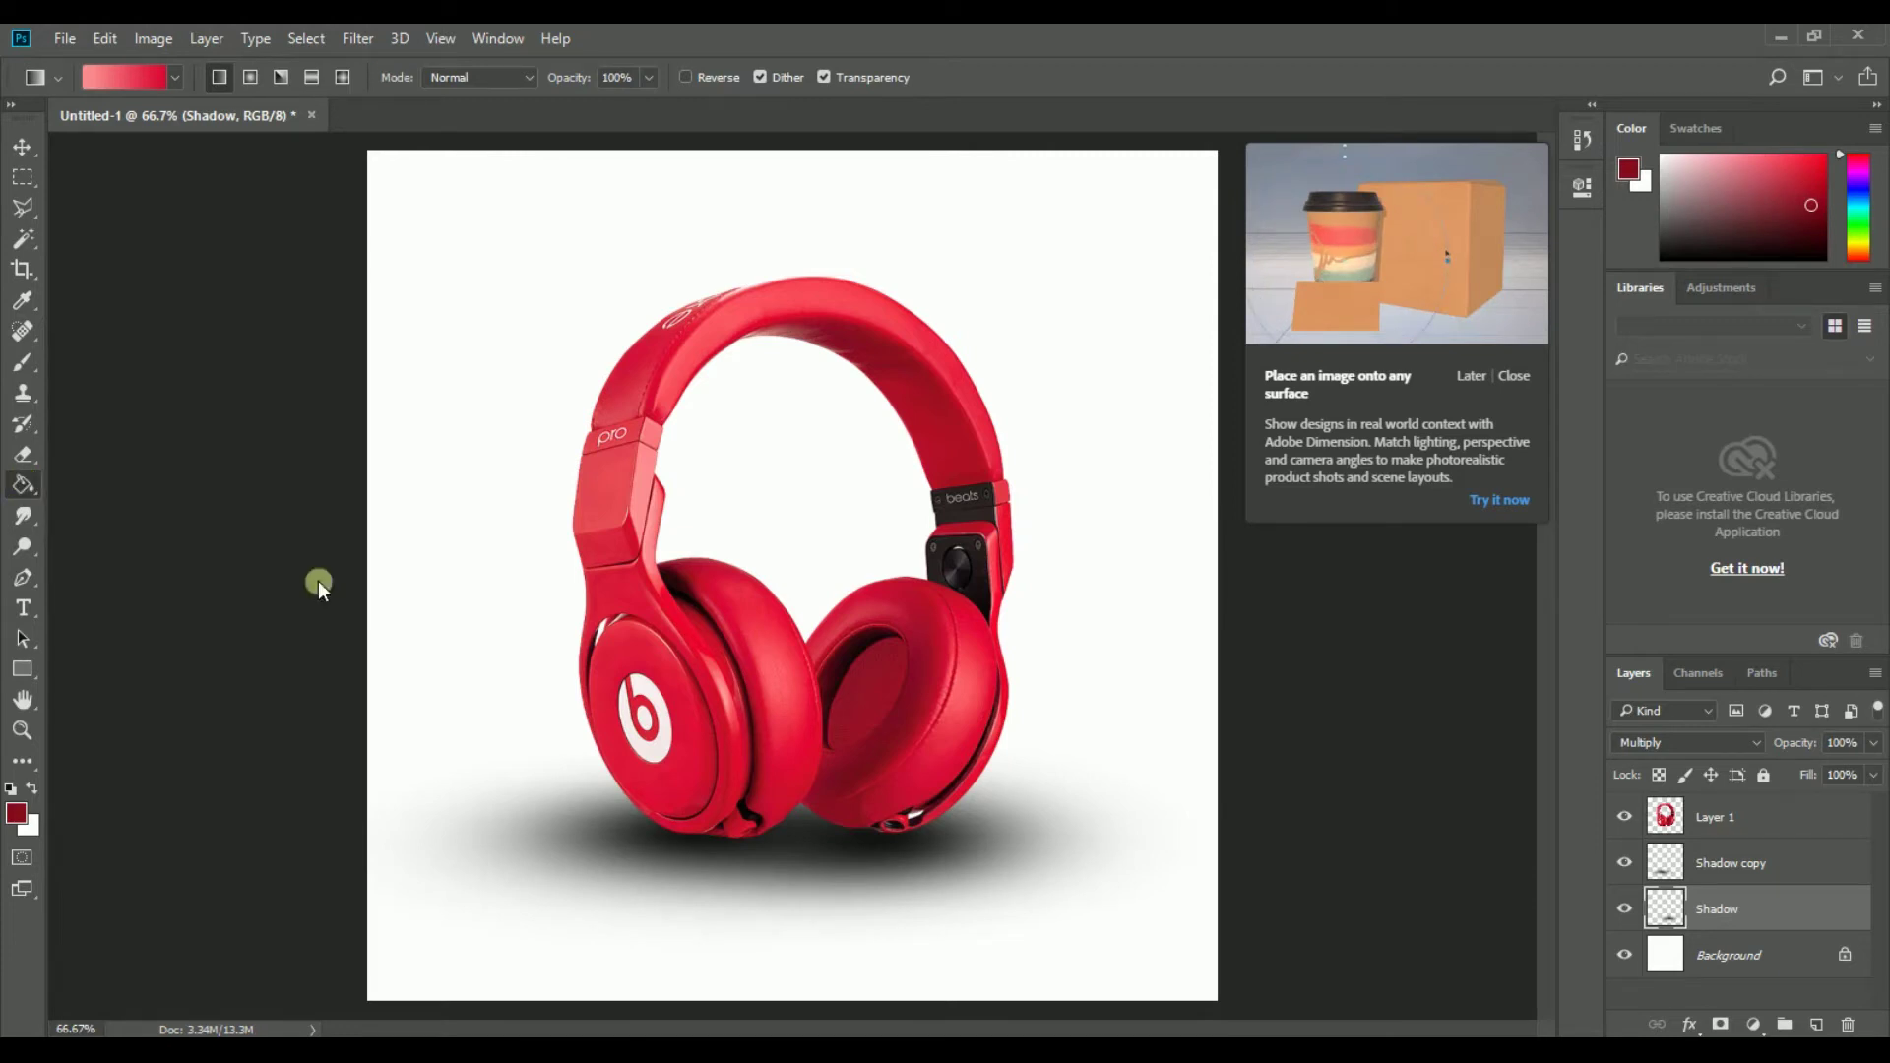
{"action": "left_click", "coordinate": [530, 622]}
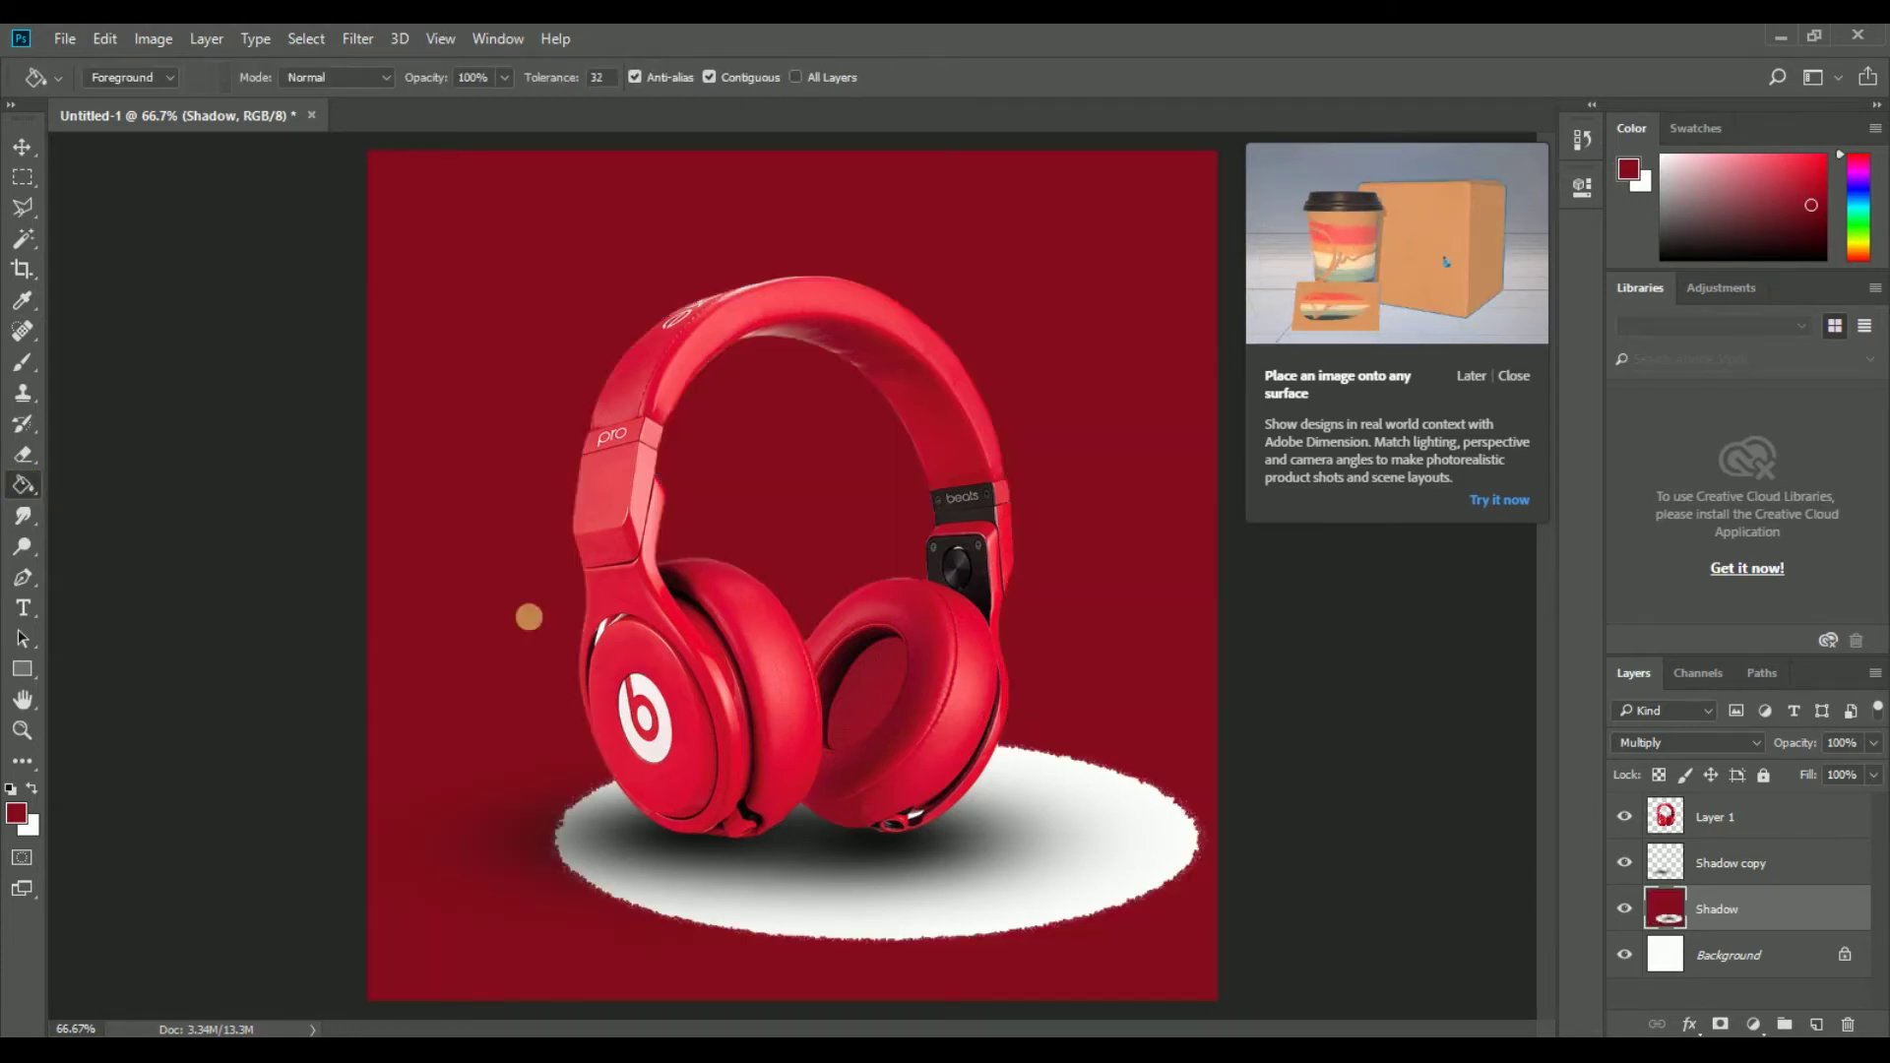
{"action": "key", "text": "ctrl+z"}
Step: Add a new layer directly above the Background and fill it with the sampled dark red
{"action": "left_click", "coordinate": [1745, 960]}
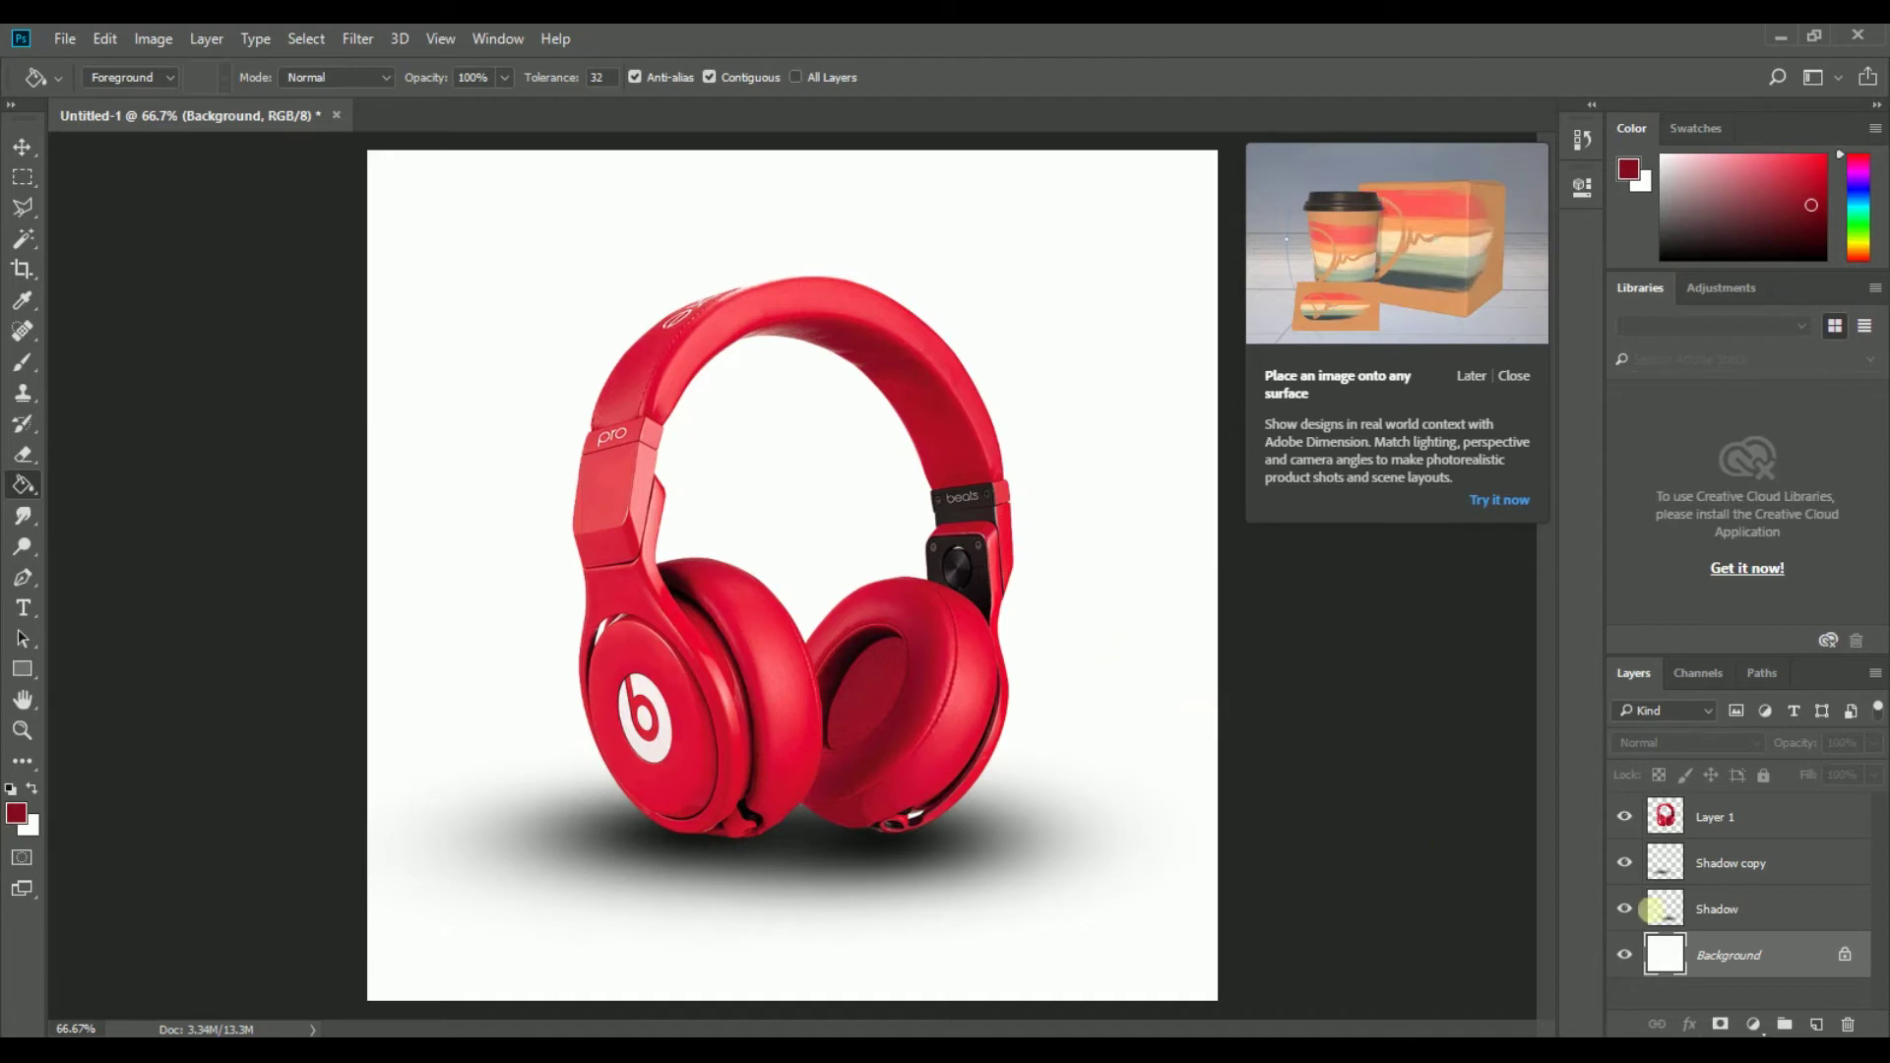
{"action": "left_click", "coordinate": [1818, 1024]}
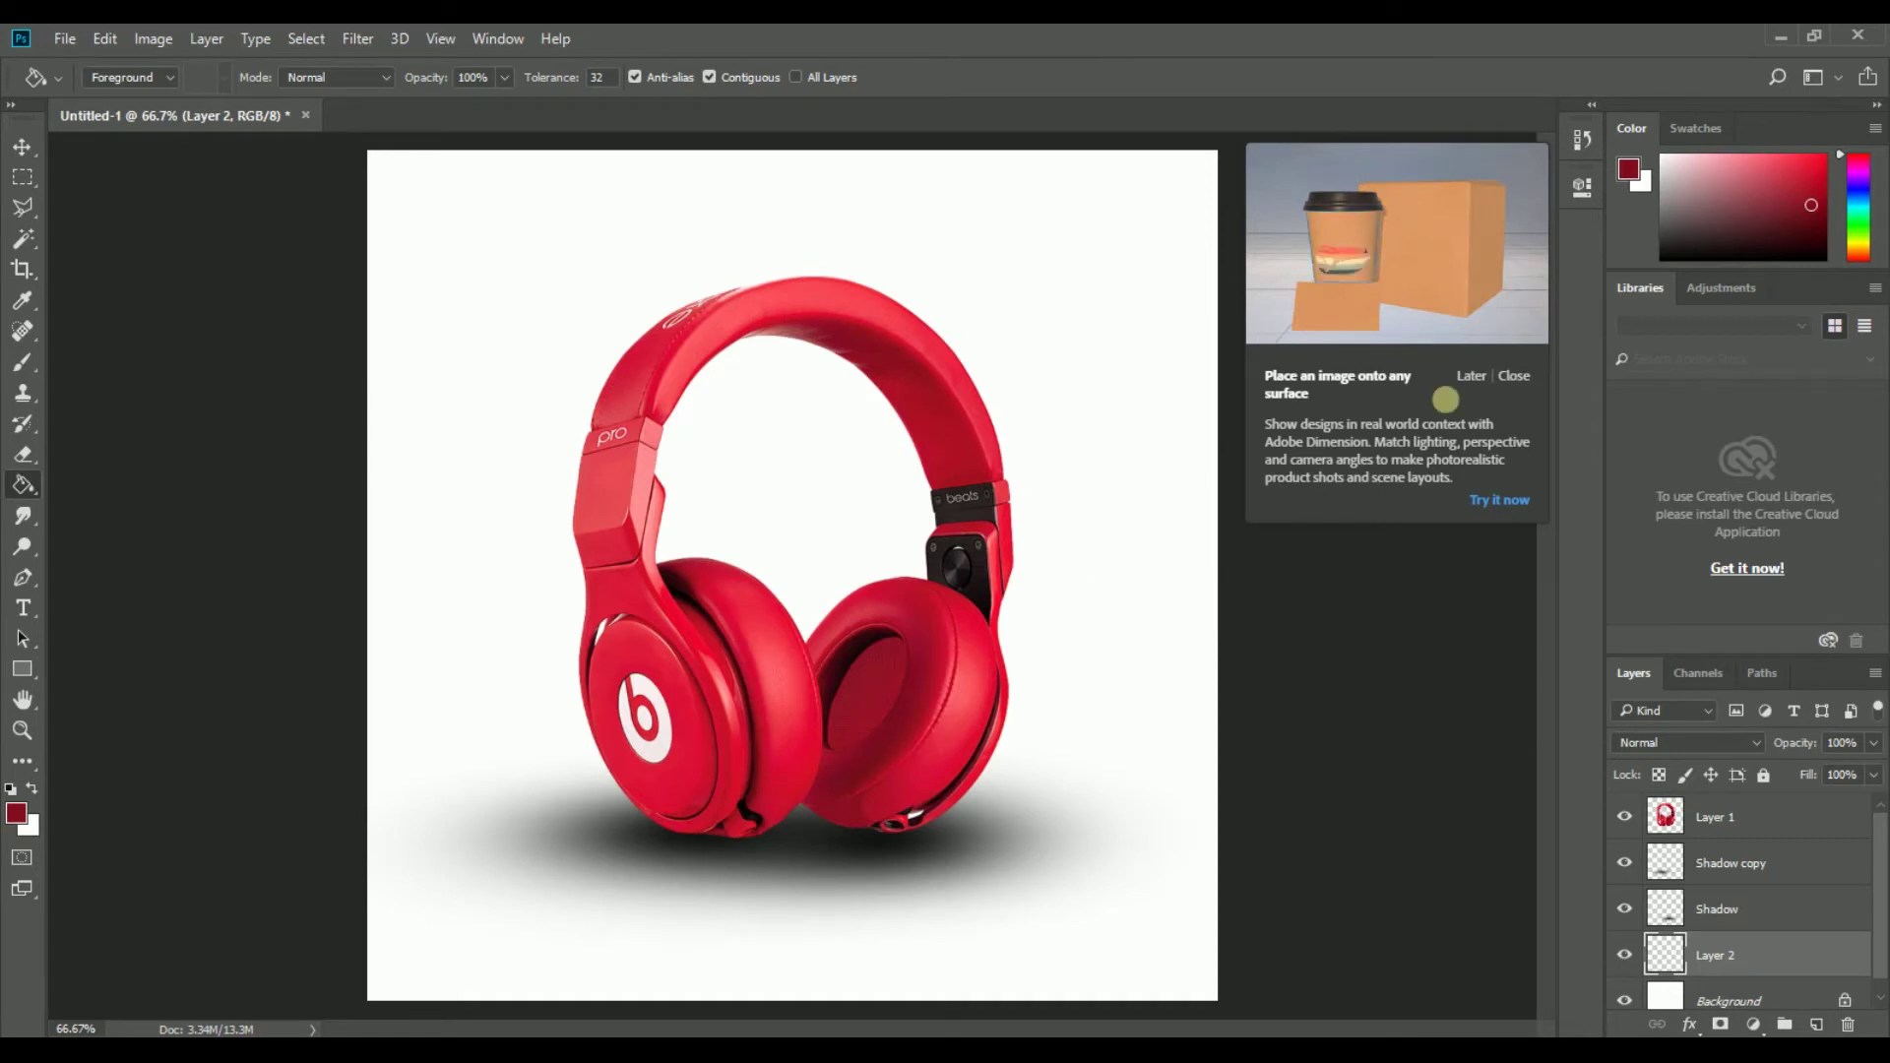
{"action": "left_click", "coordinate": [1513, 377]}
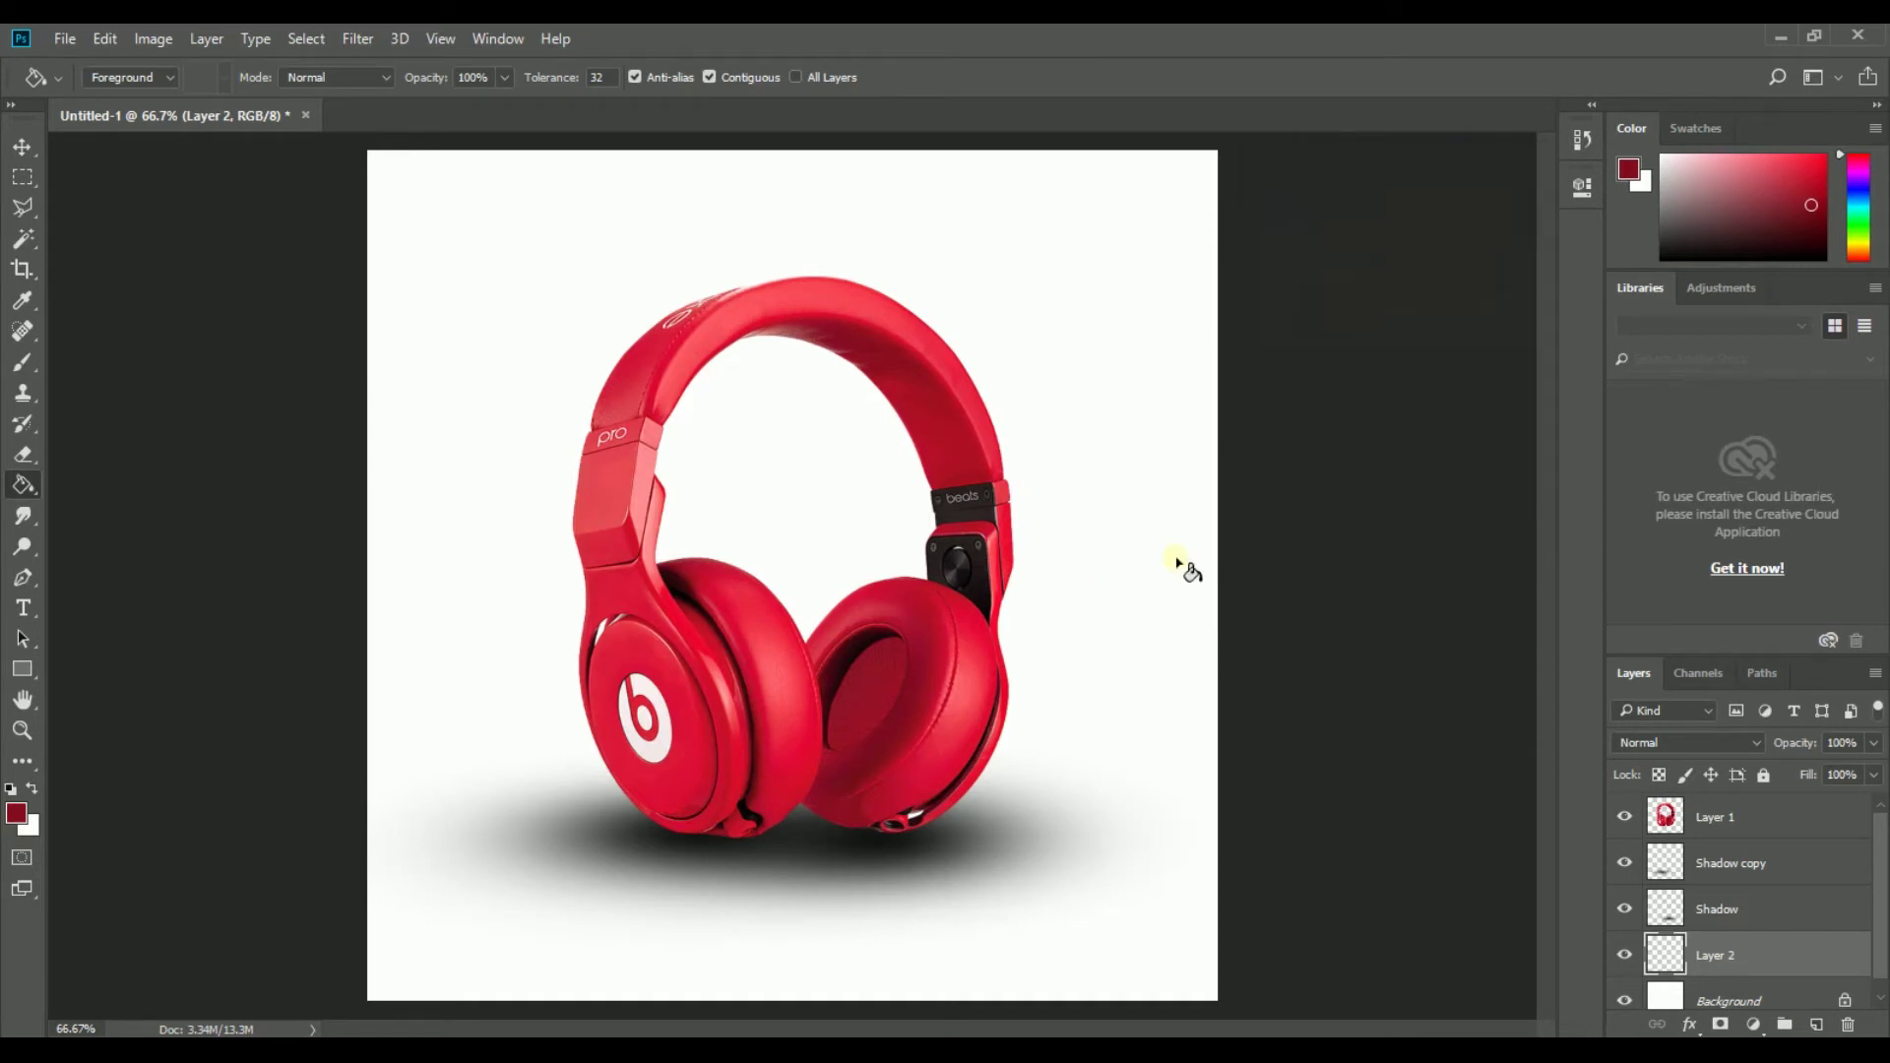
{"action": "left_click", "coordinate": [1089, 565]}
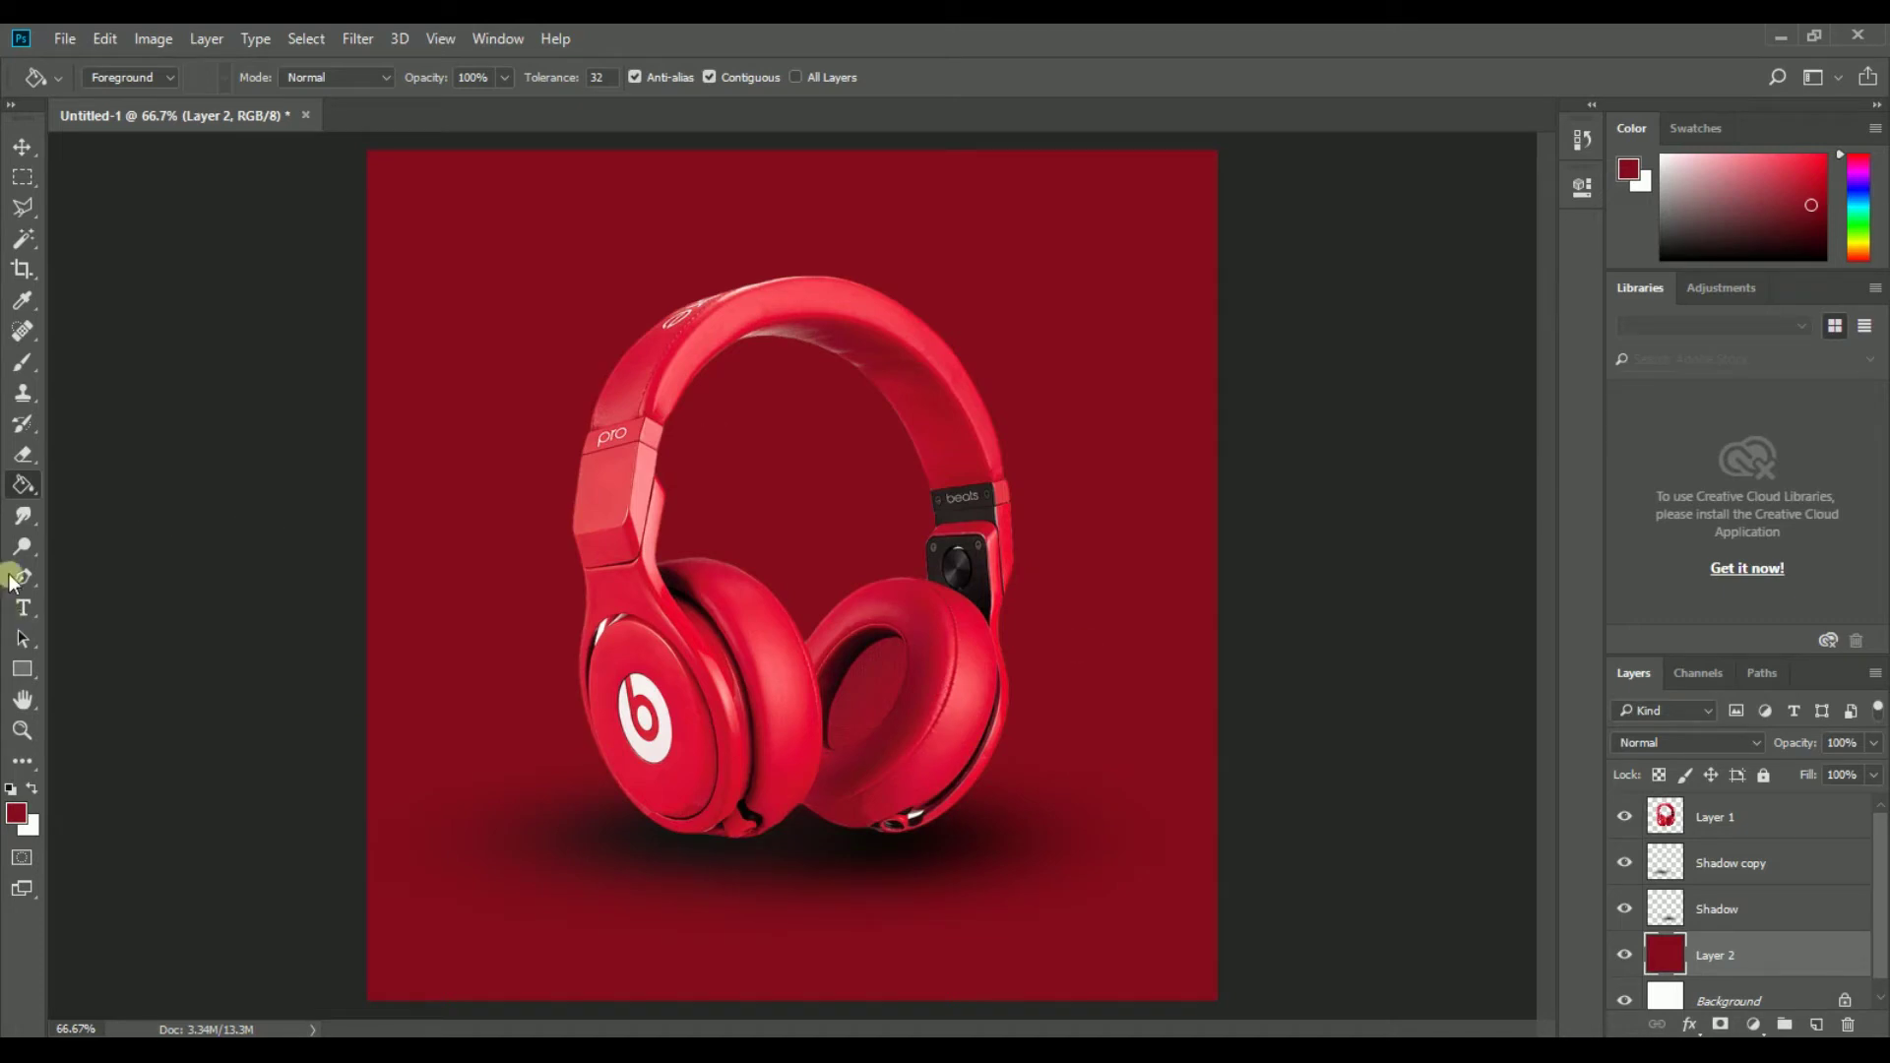
Step: Set the foreground colour to the lighter red #ba1d33 and refill the backdrop layer with it
{"action": "left_click", "coordinate": [19, 813]}
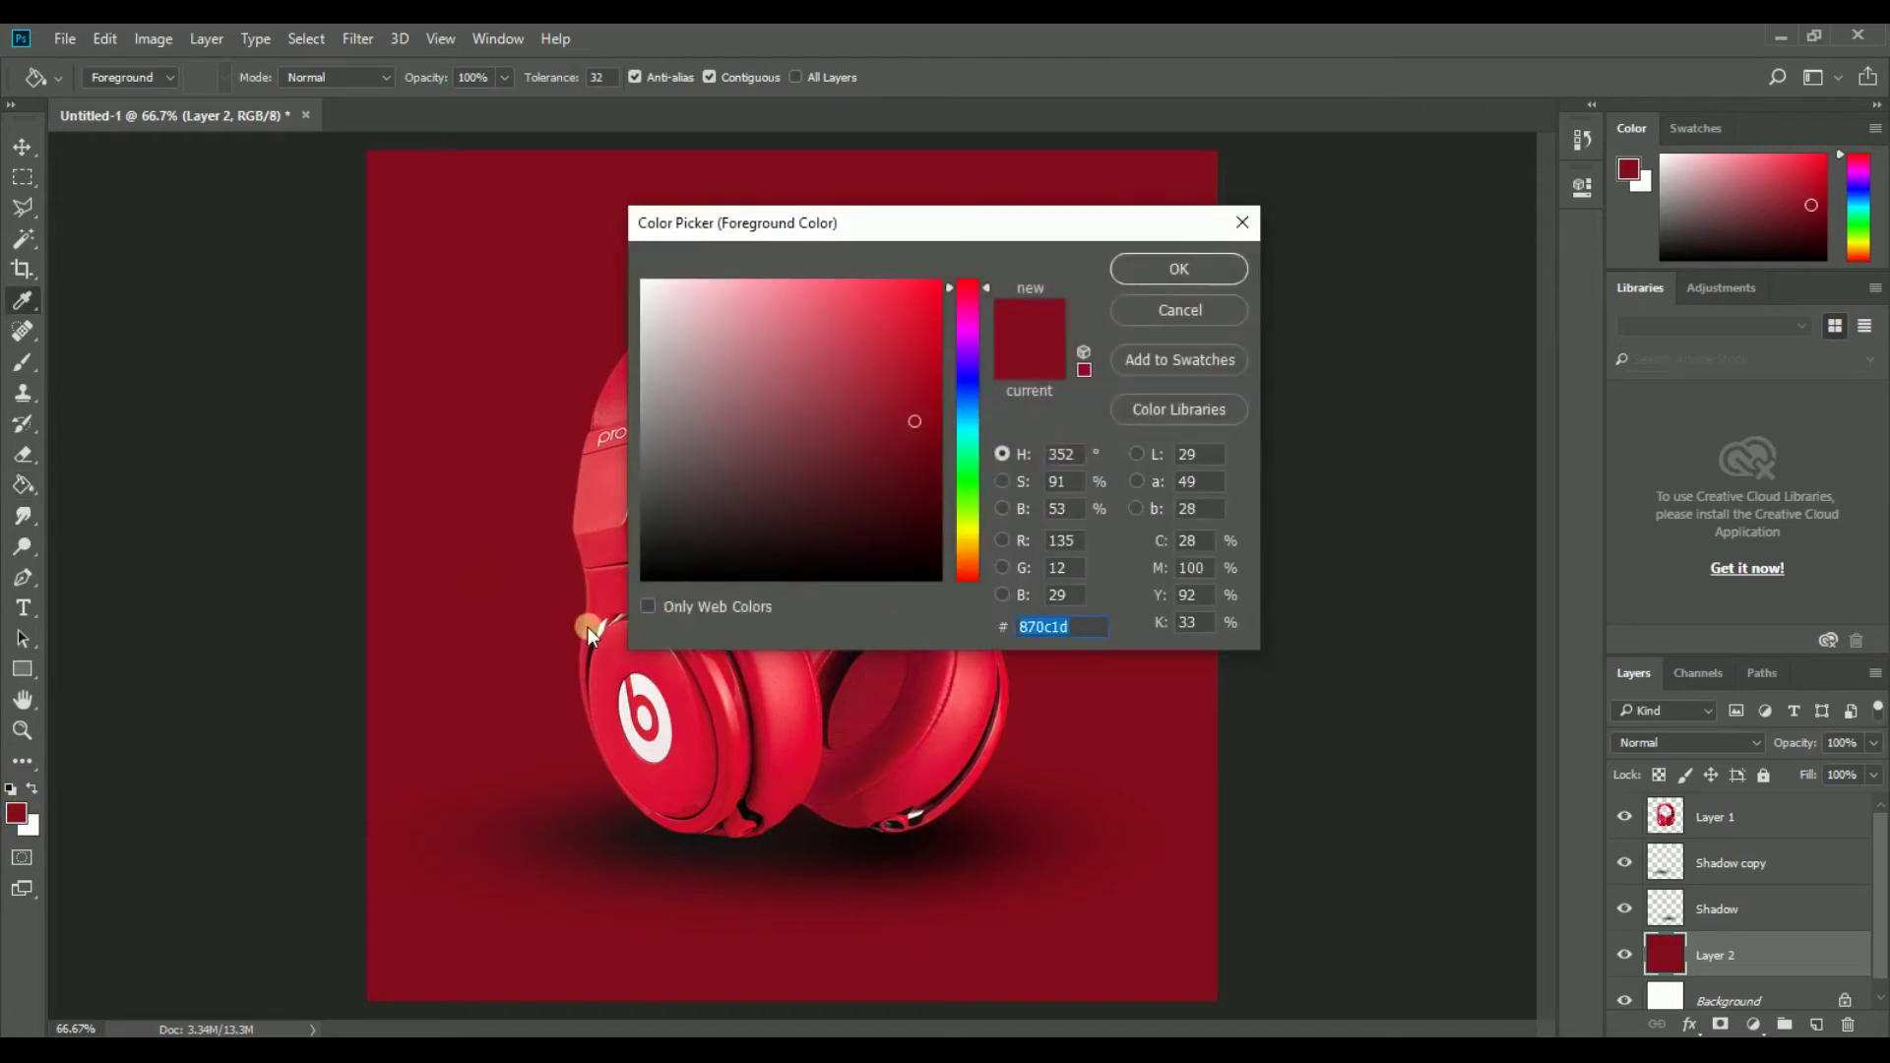
{"action": "left_click", "coordinate": [895, 361]}
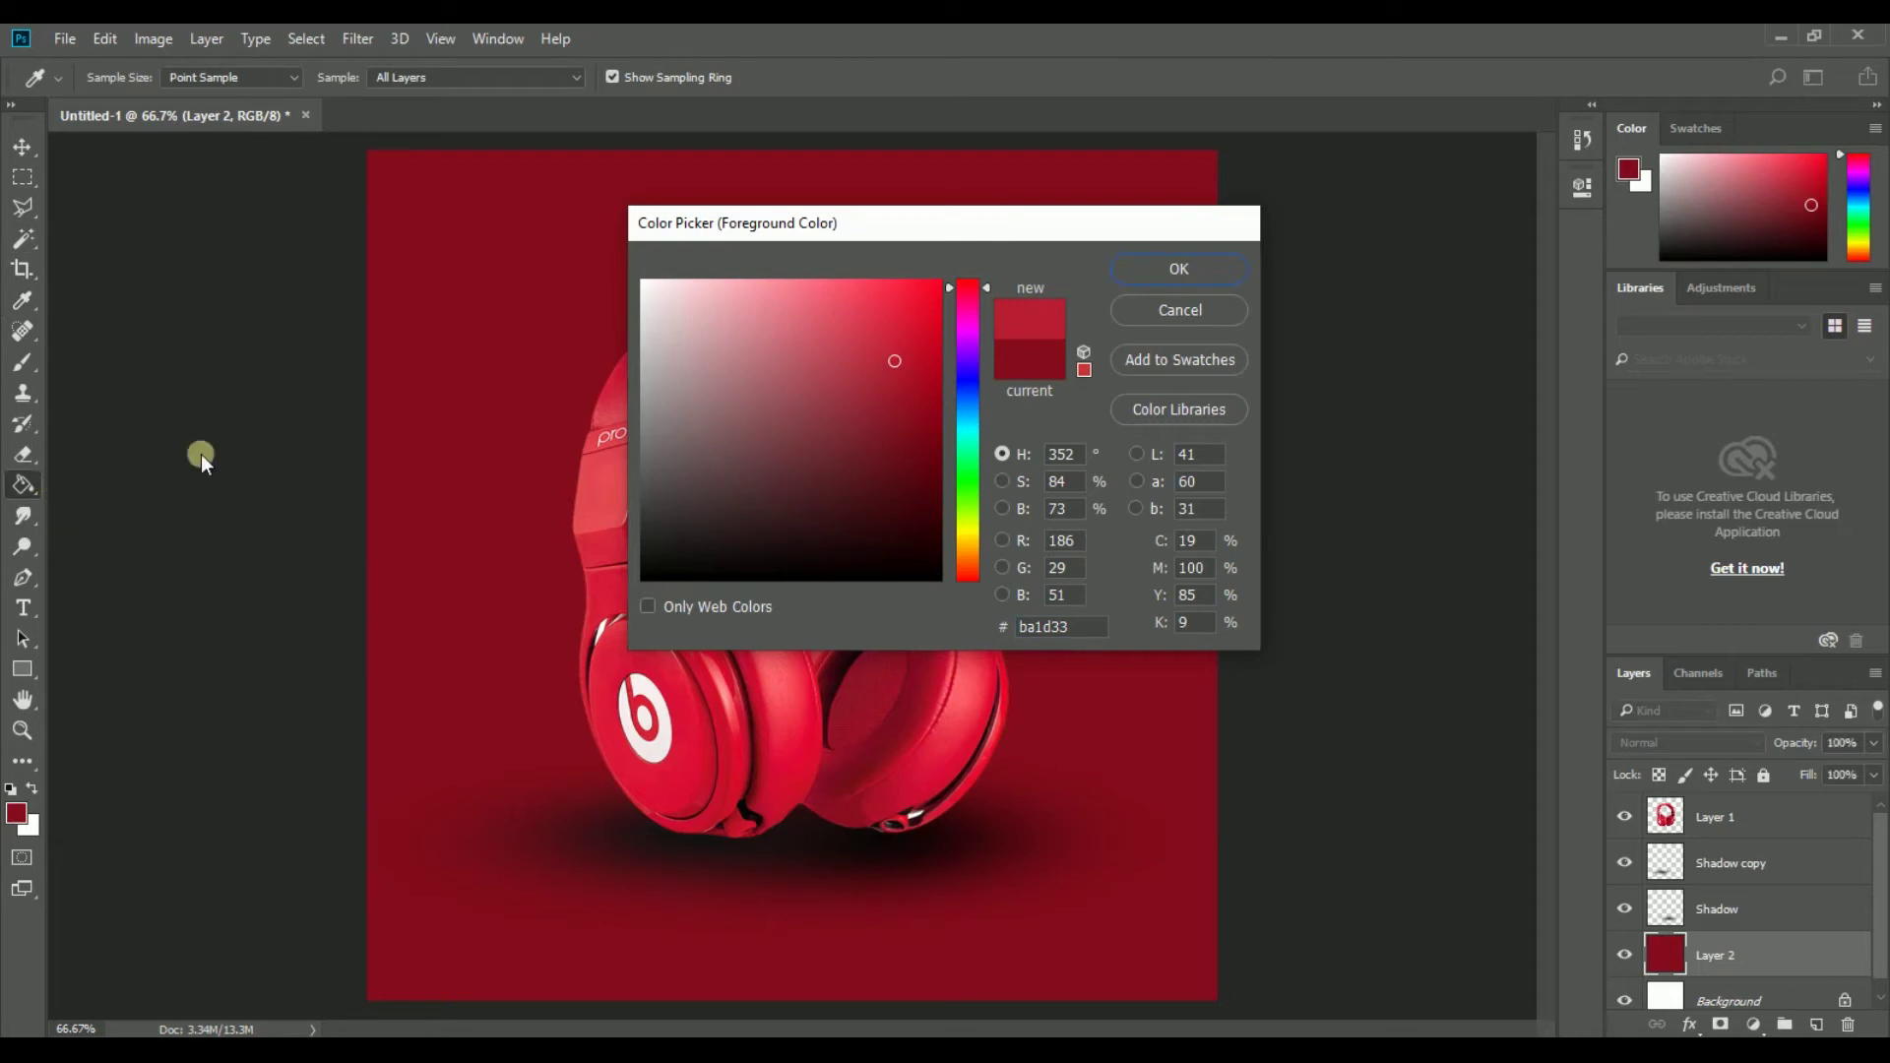
{"action": "key", "text": "Return"}
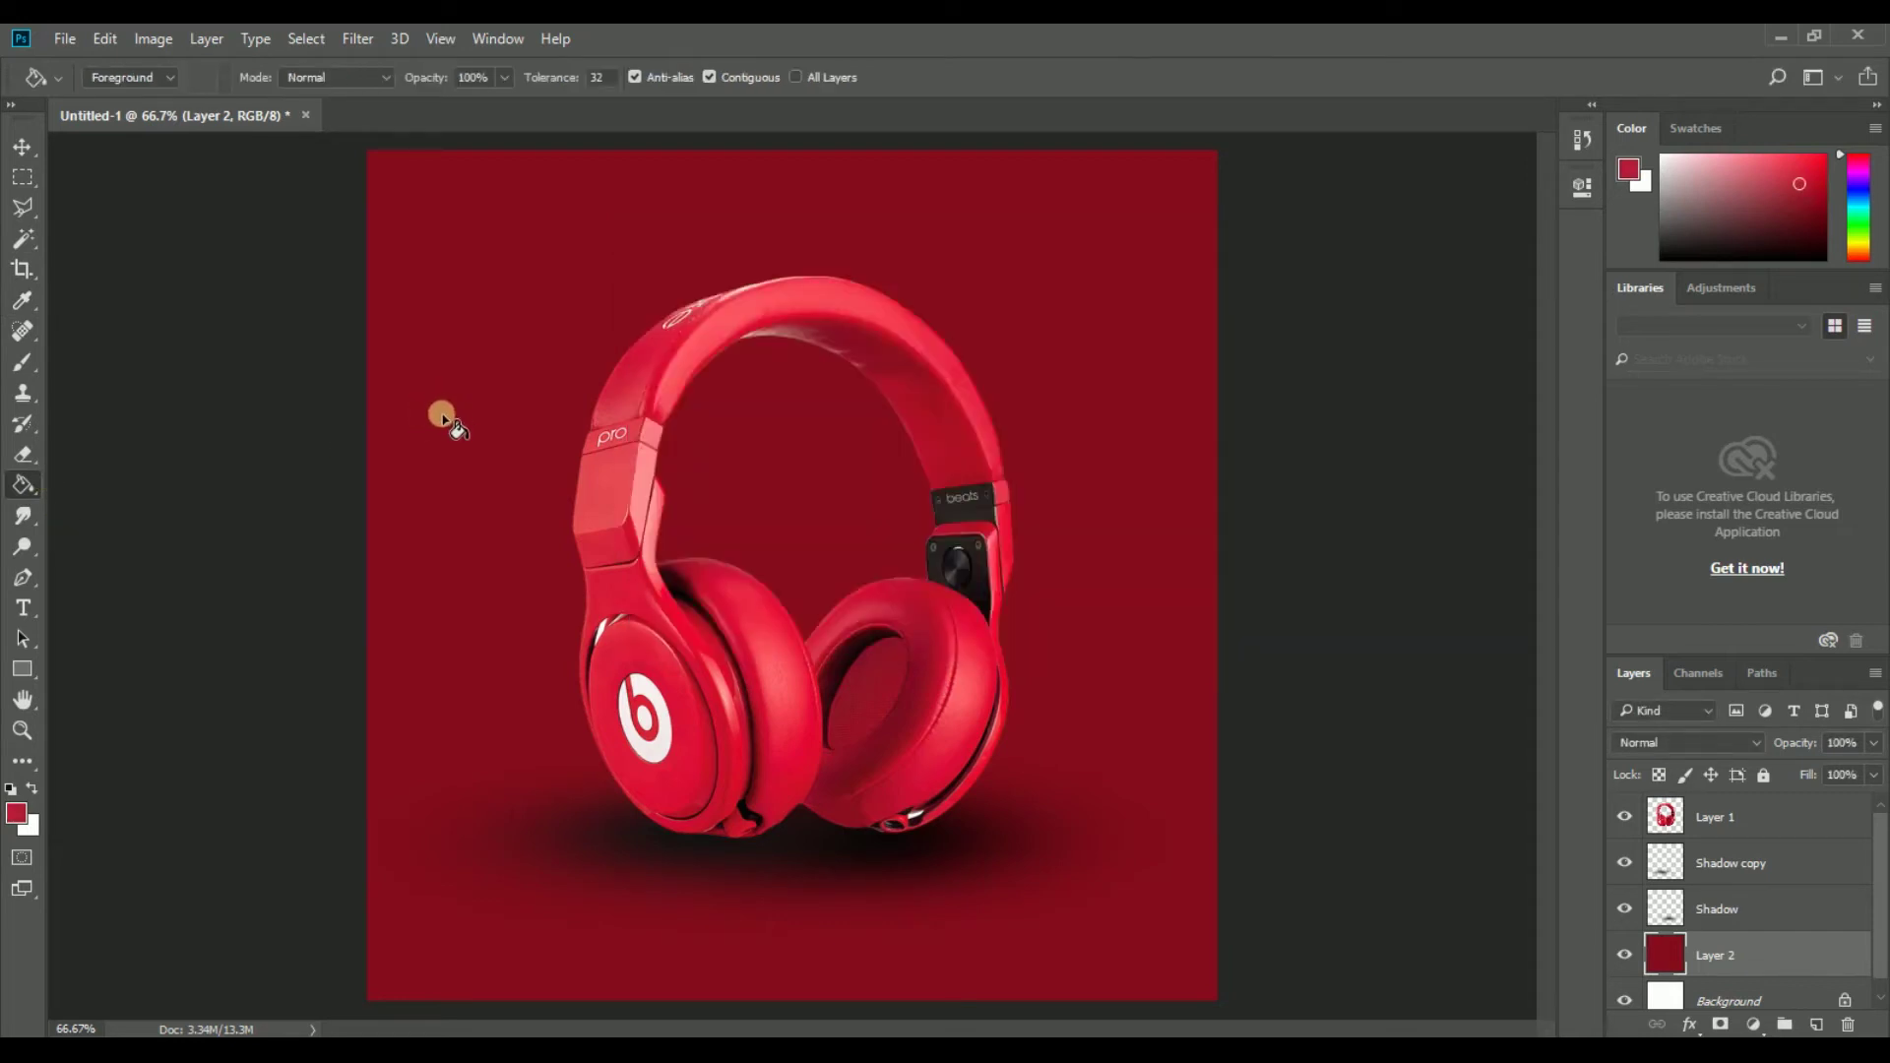
{"action": "left_click", "coordinate": [442, 417]}
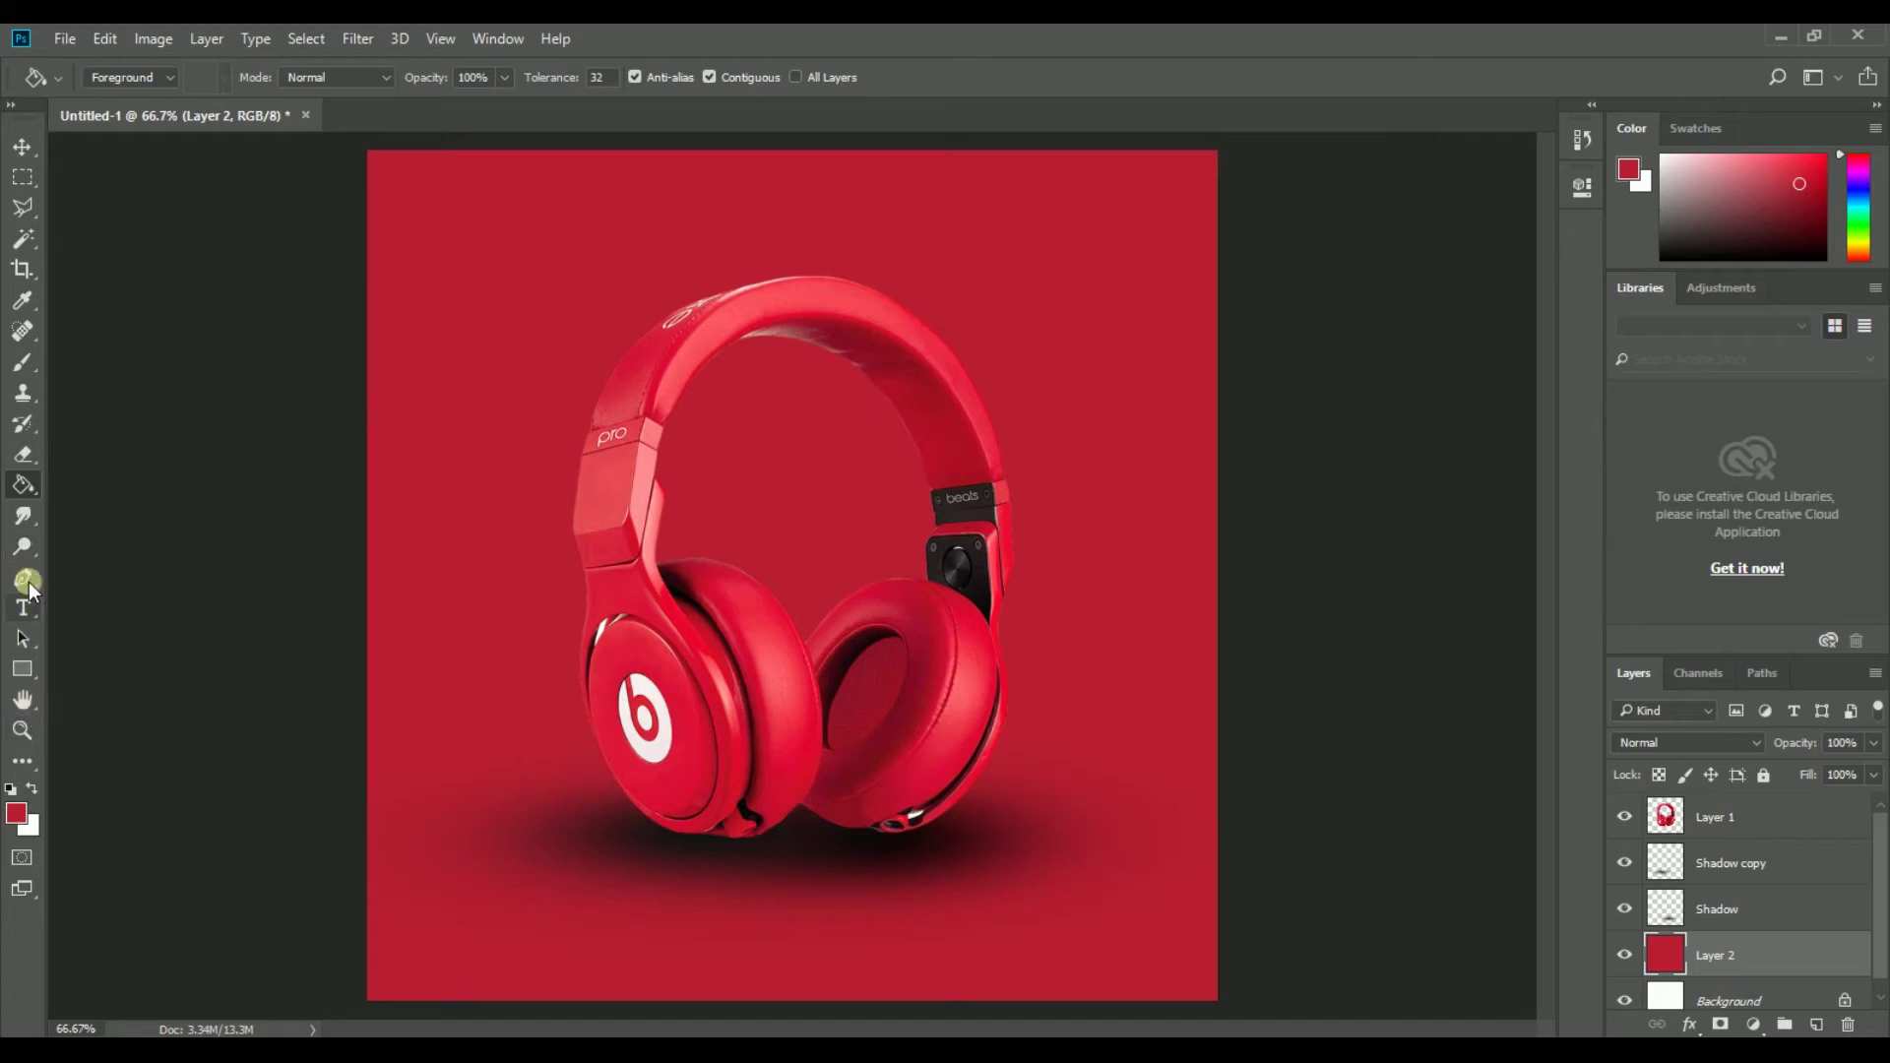
Step: Sample the bright coral red from the headband's lit edge and fill the backdrop layer, Layer 2, with it
{"action": "left_click", "coordinate": [20, 299]}
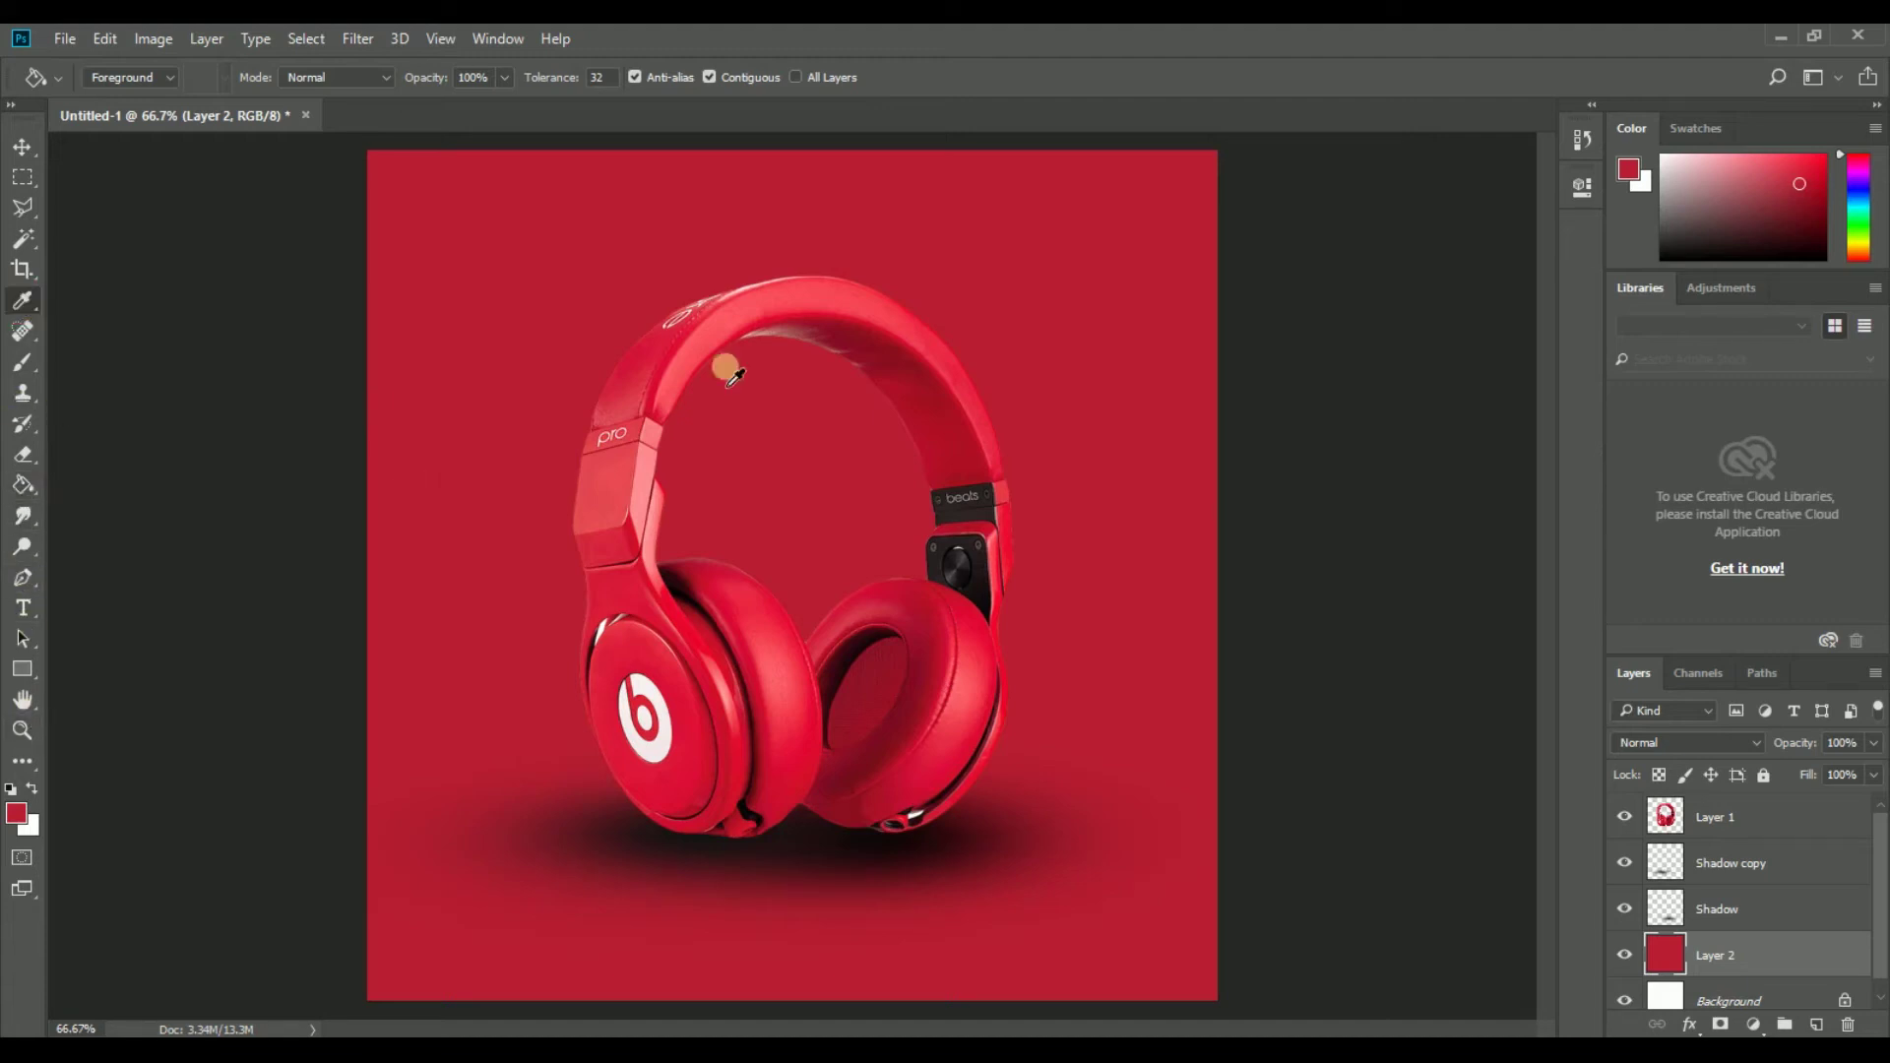
{"action": "left_click", "coordinate": [728, 339]}
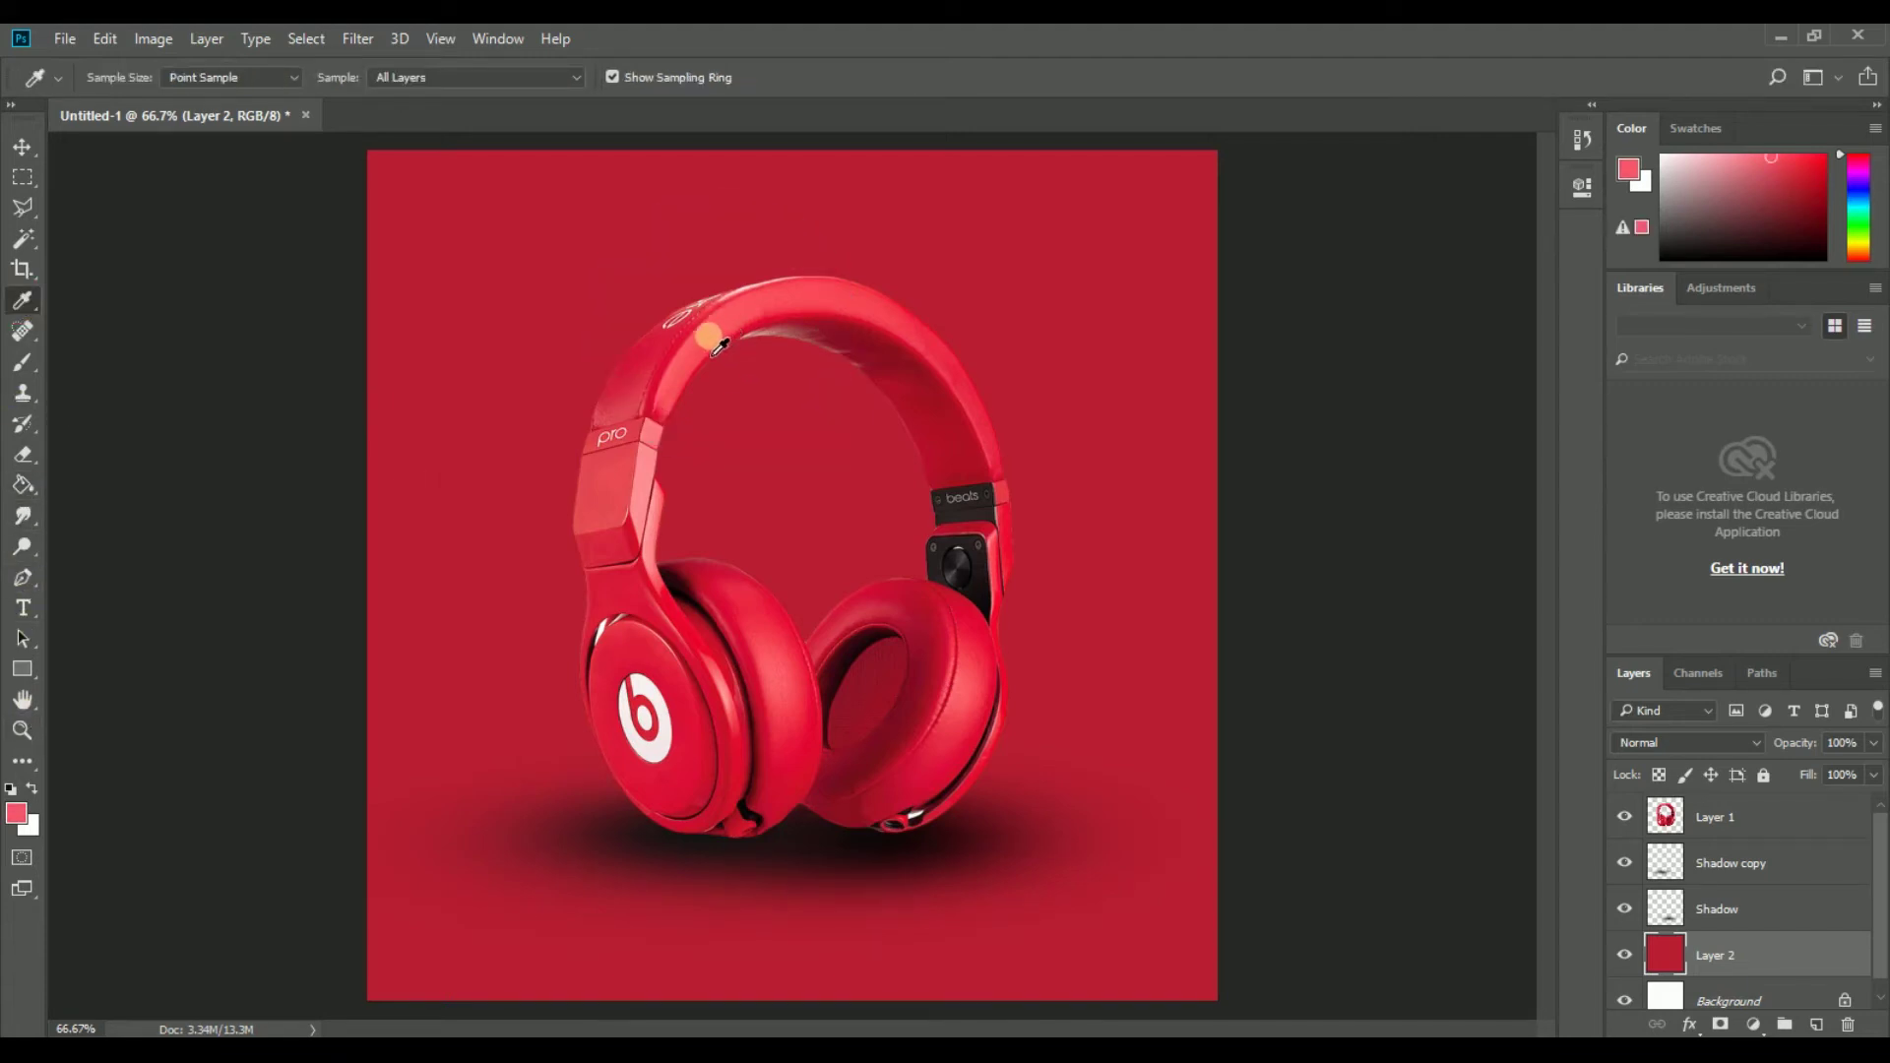
{"action": "left_click", "coordinate": [24, 484]}
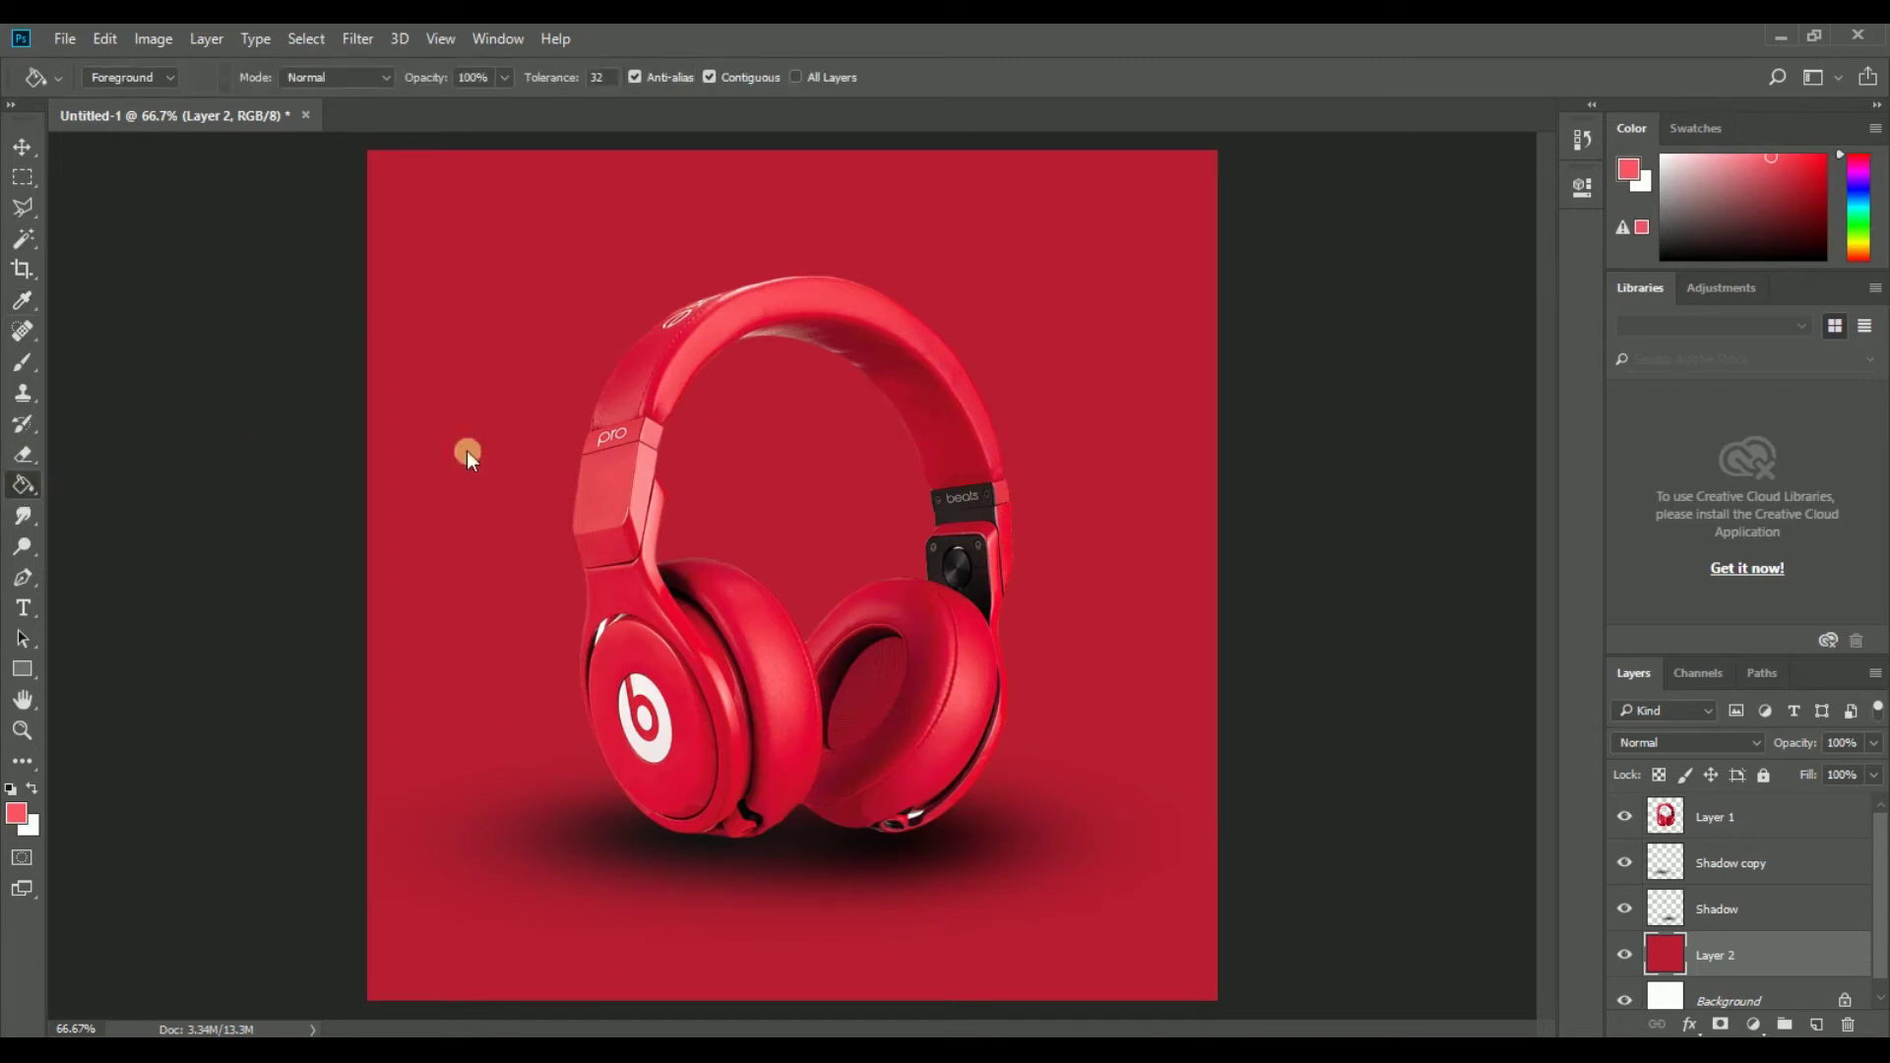
{"action": "left_click", "coordinate": [468, 452]}
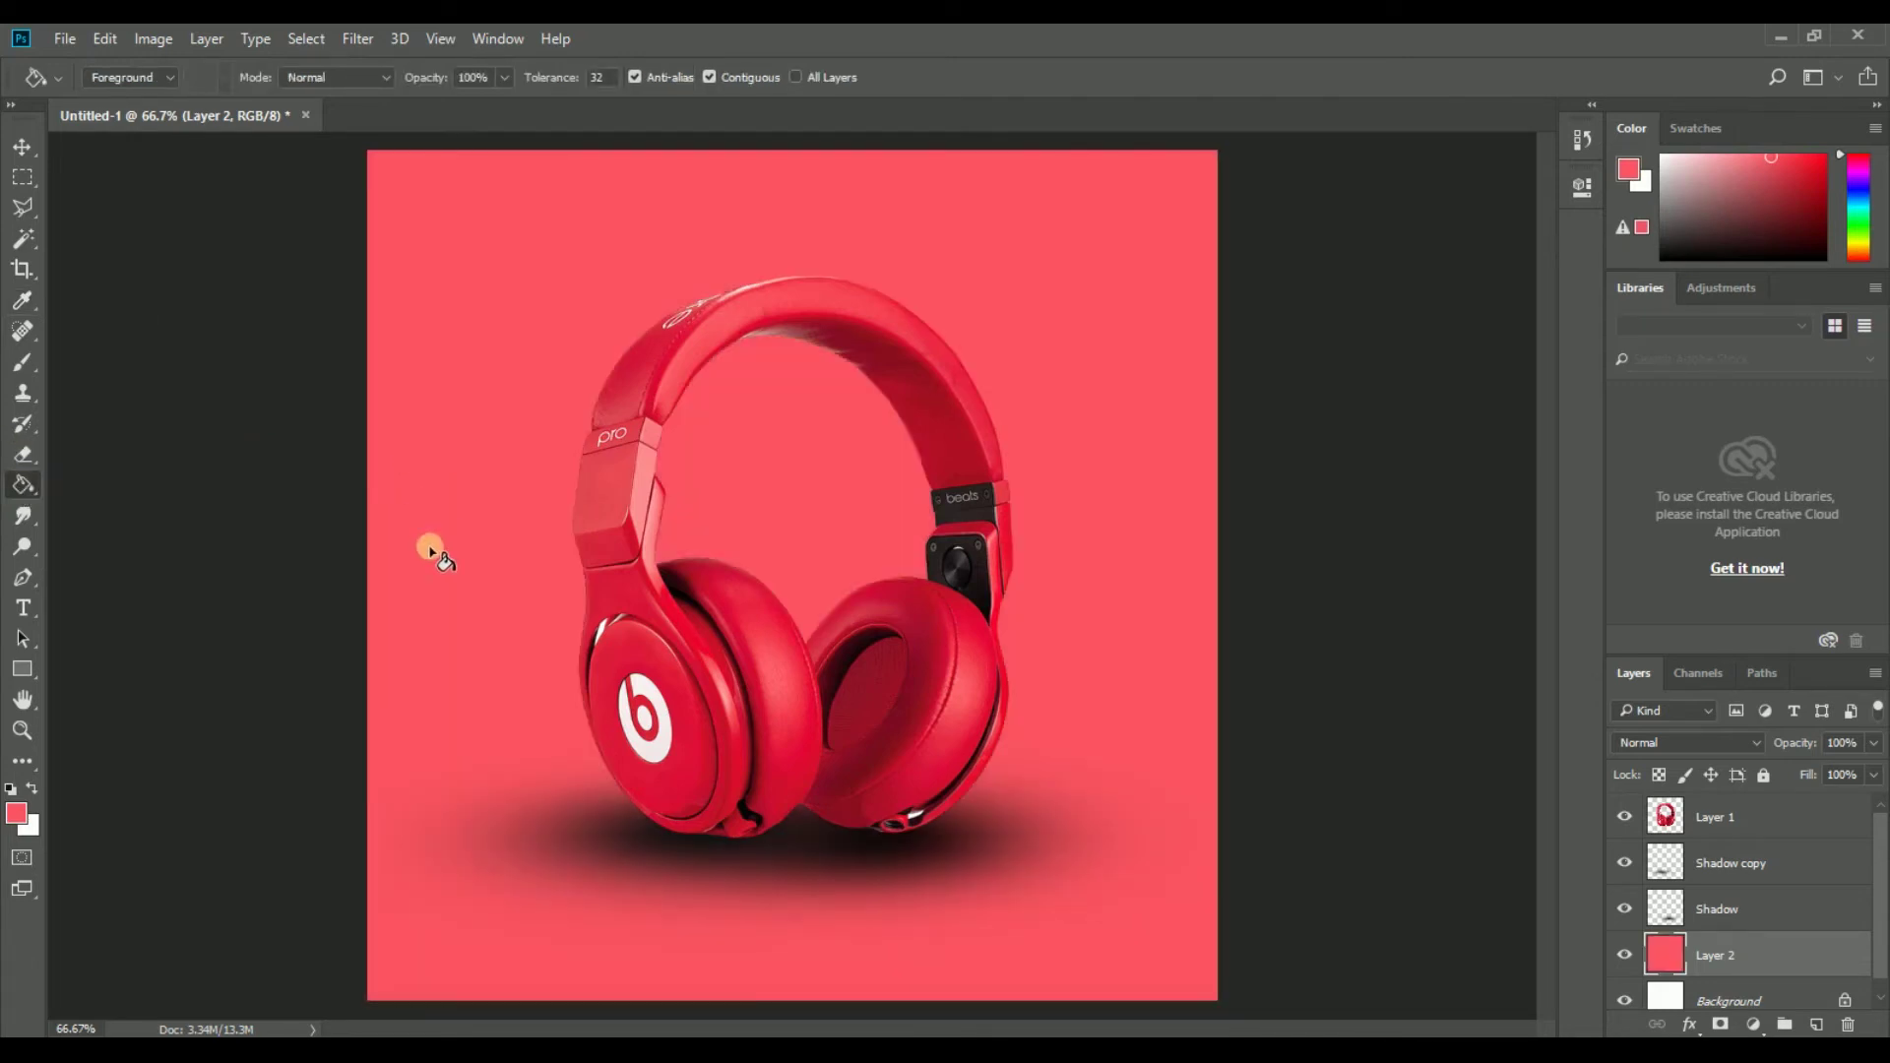
Step: Try lowering the Shadow copy layer's opacity to 66% and undo the change
{"action": "left_click", "coordinate": [22, 147]}
{"action": "left_click", "coordinate": [658, 853]}
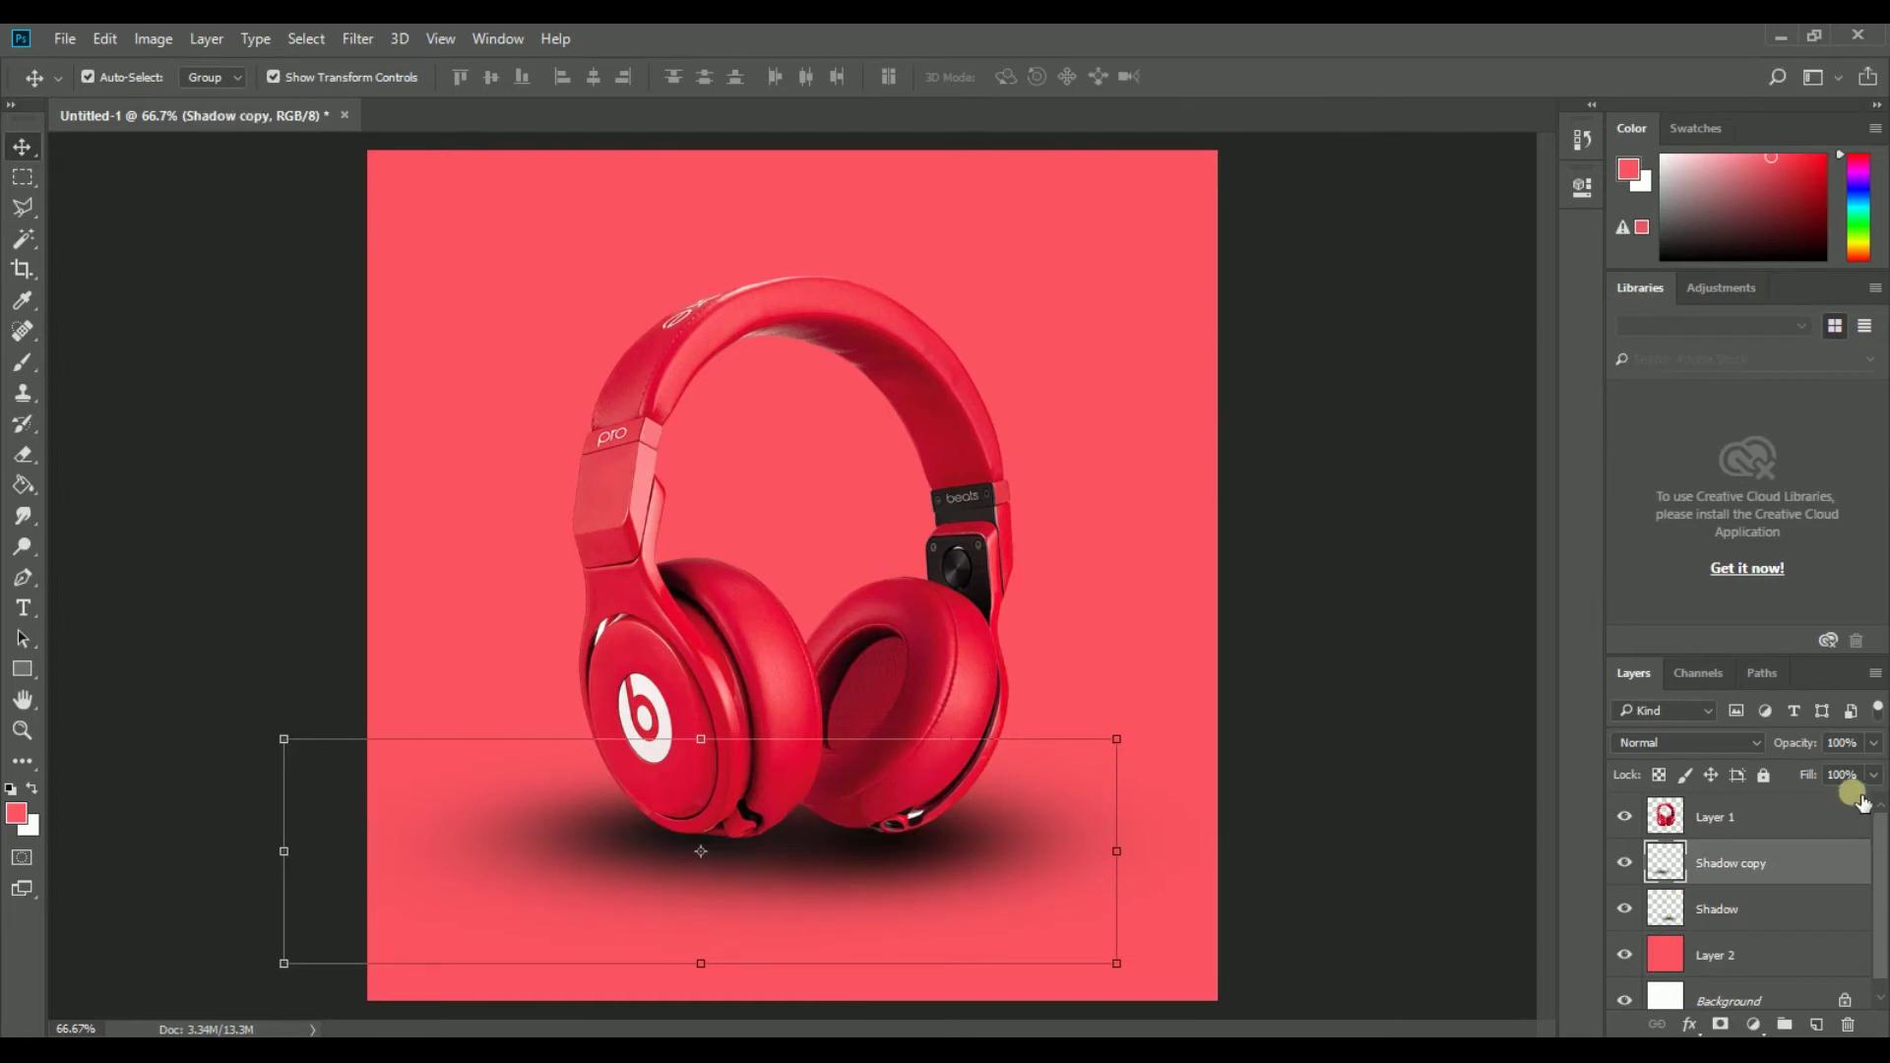
{"action": "left_click", "coordinate": [1874, 745]}
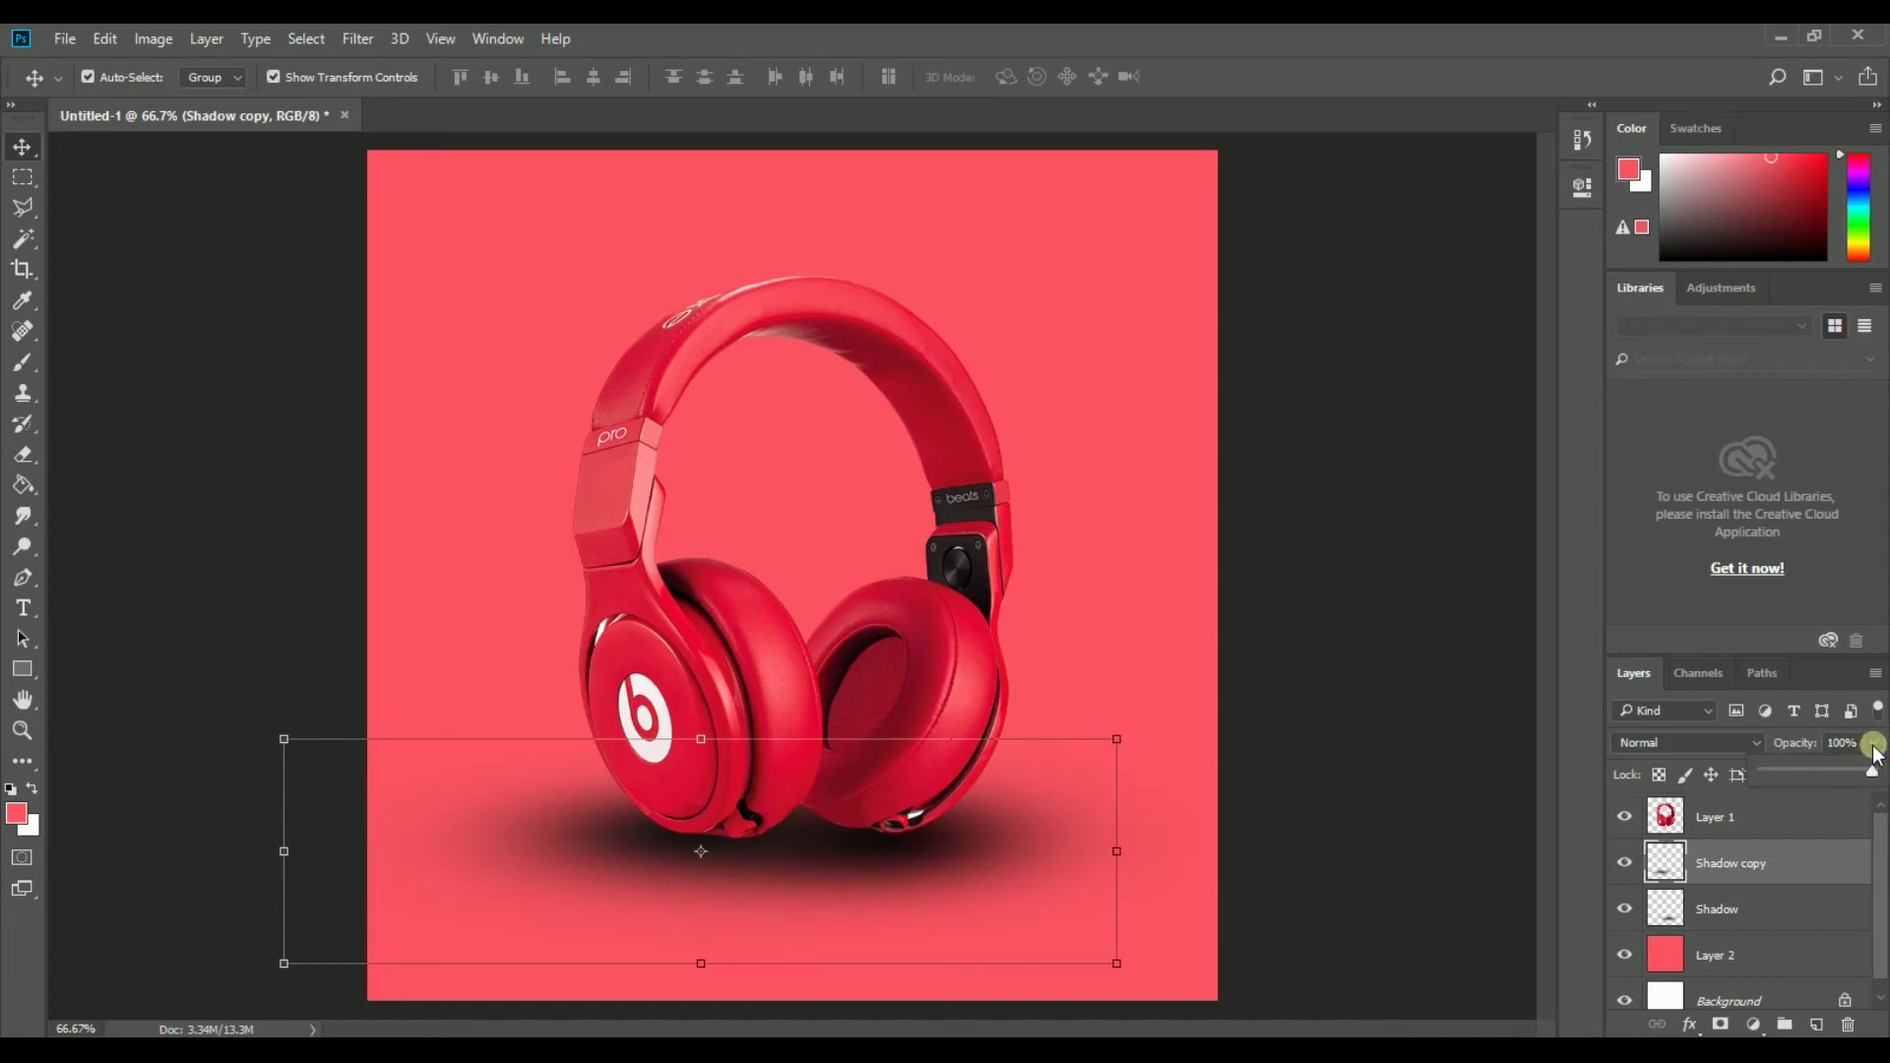
{"action": "left_click", "coordinate": [1873, 769]}
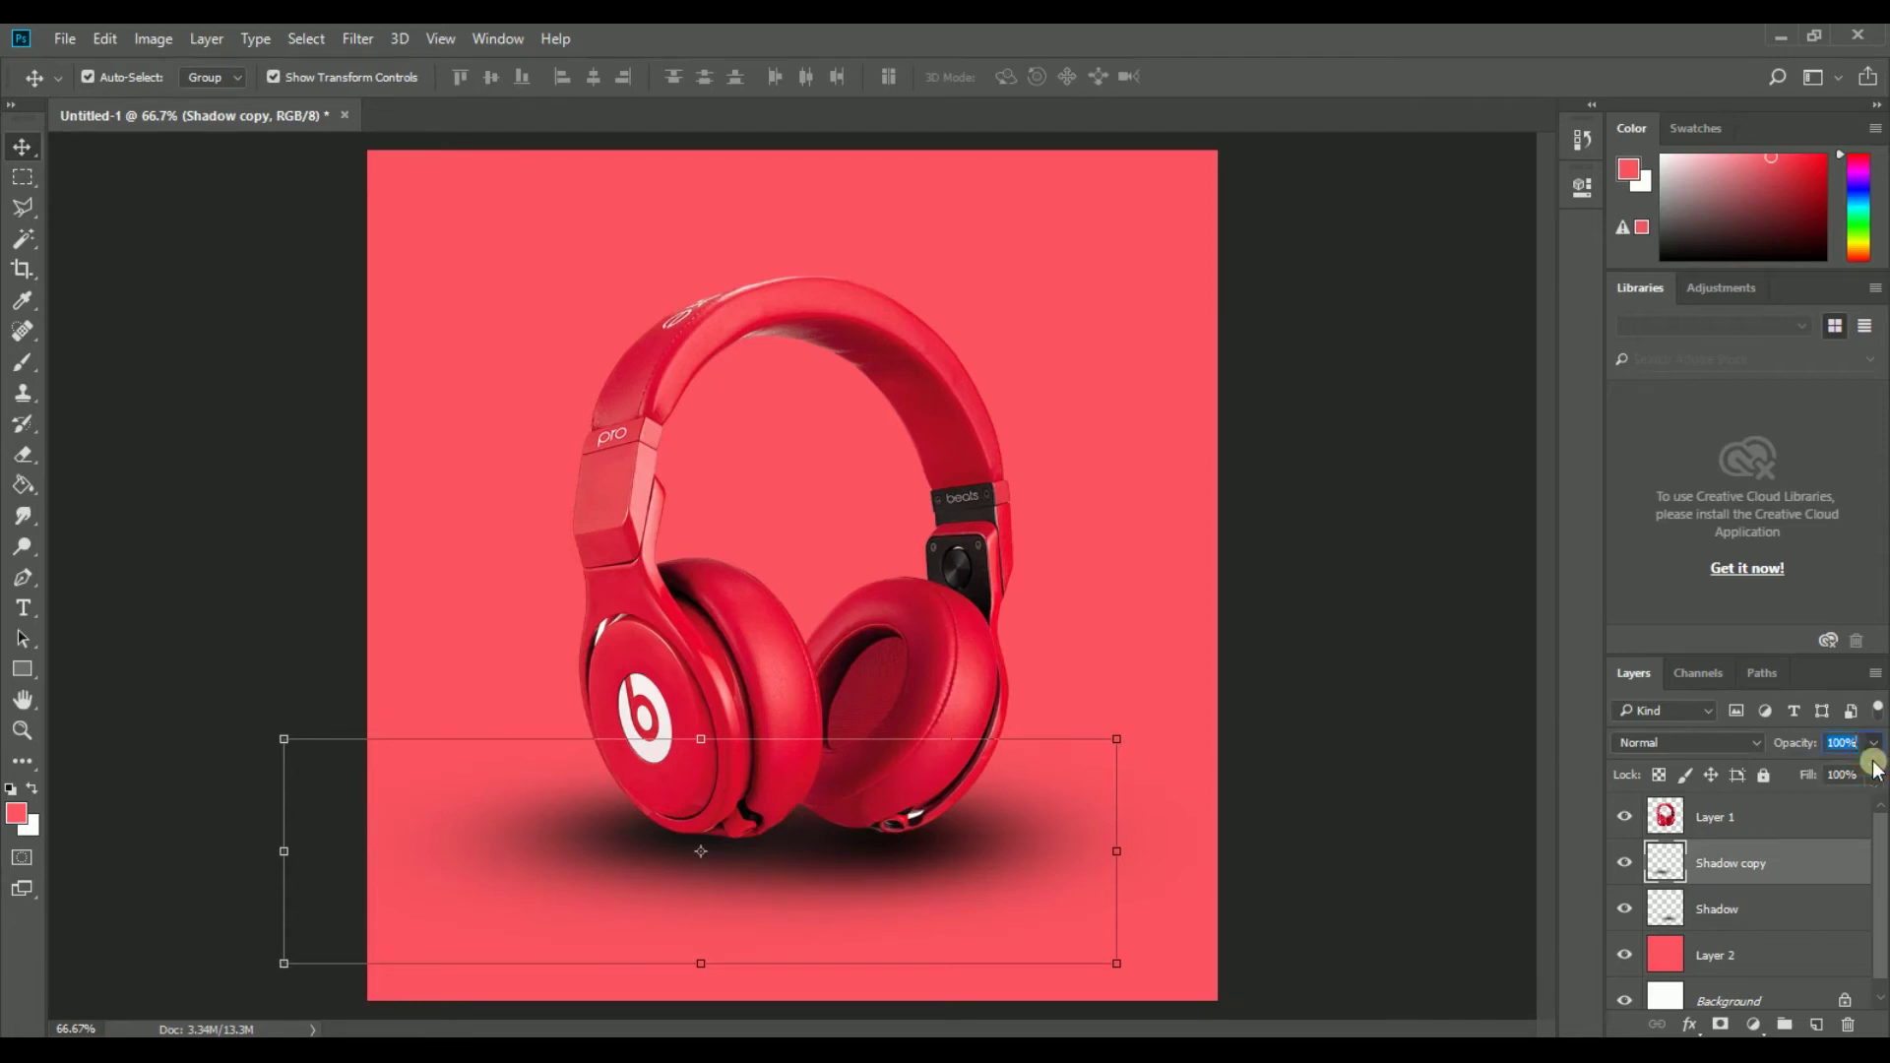
{"action": "left_click", "coordinate": [1874, 746]}
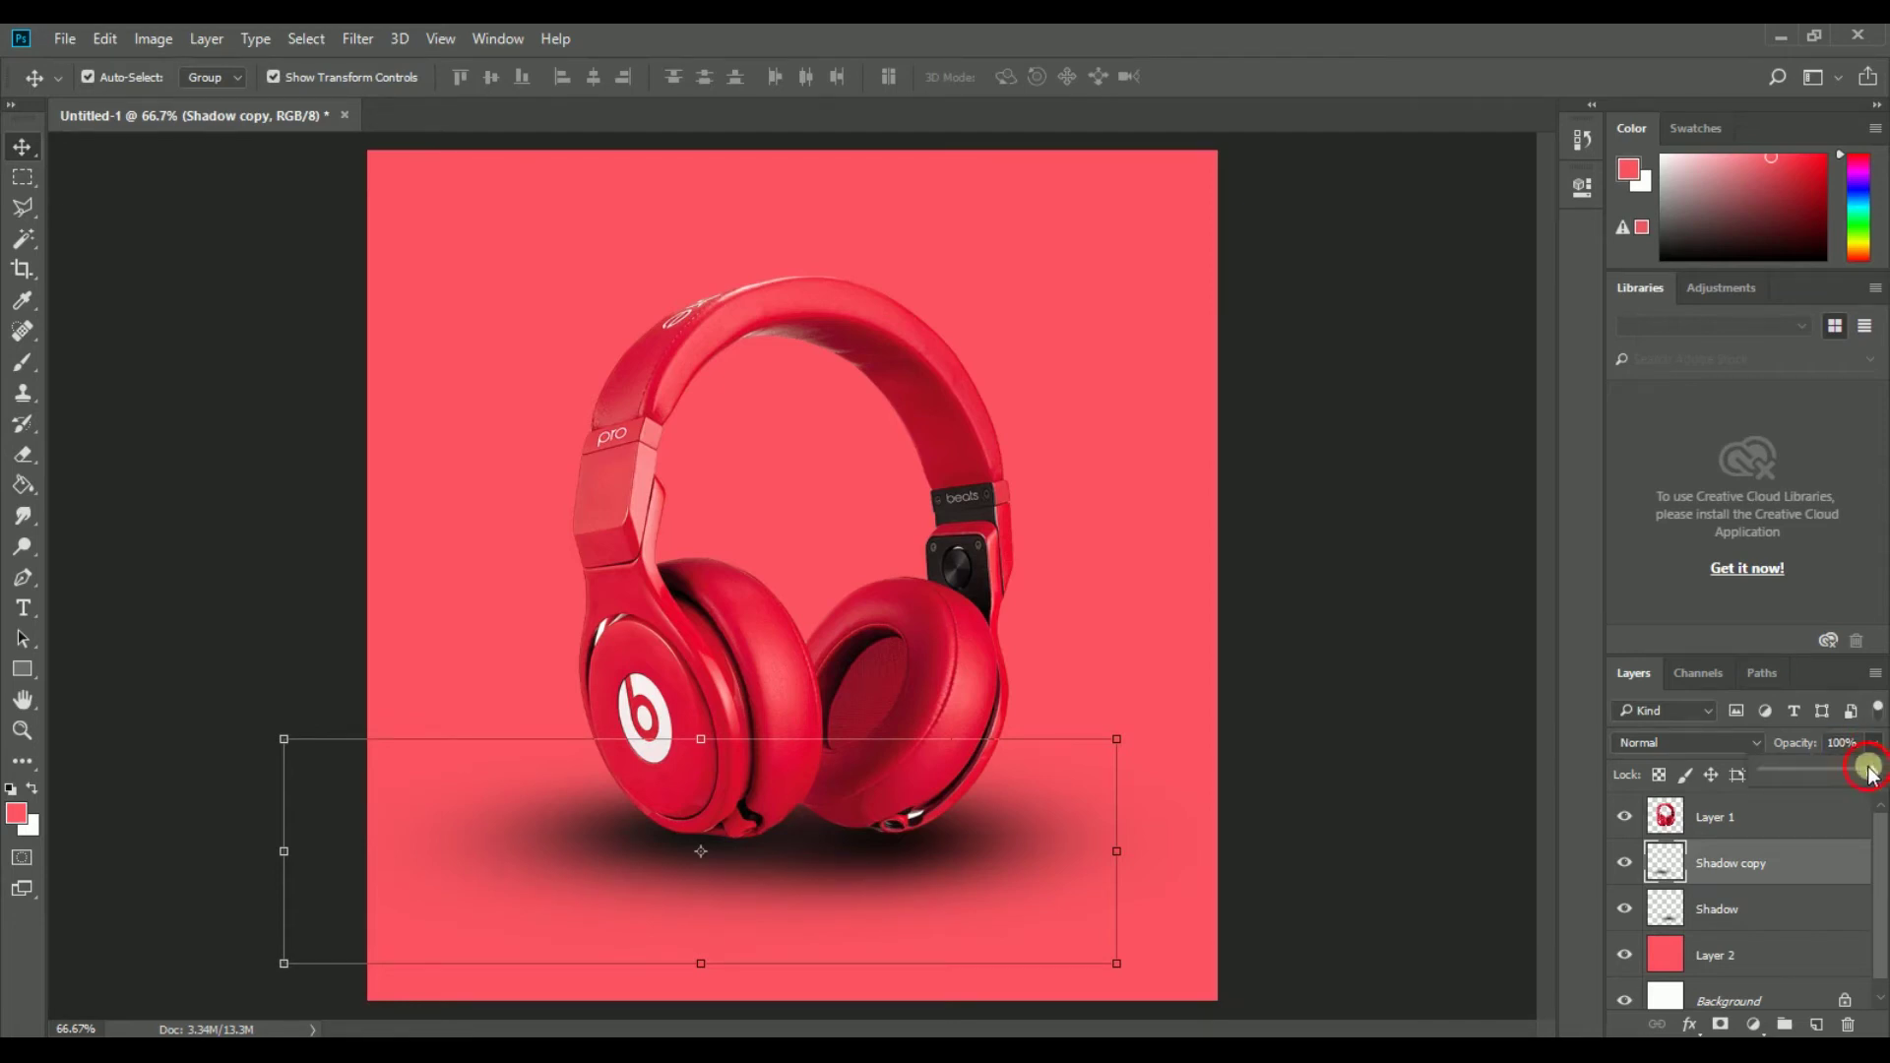
{"action": "left_click_drag", "start_coordinate": [1869, 769], "coordinate": [1839, 772]}
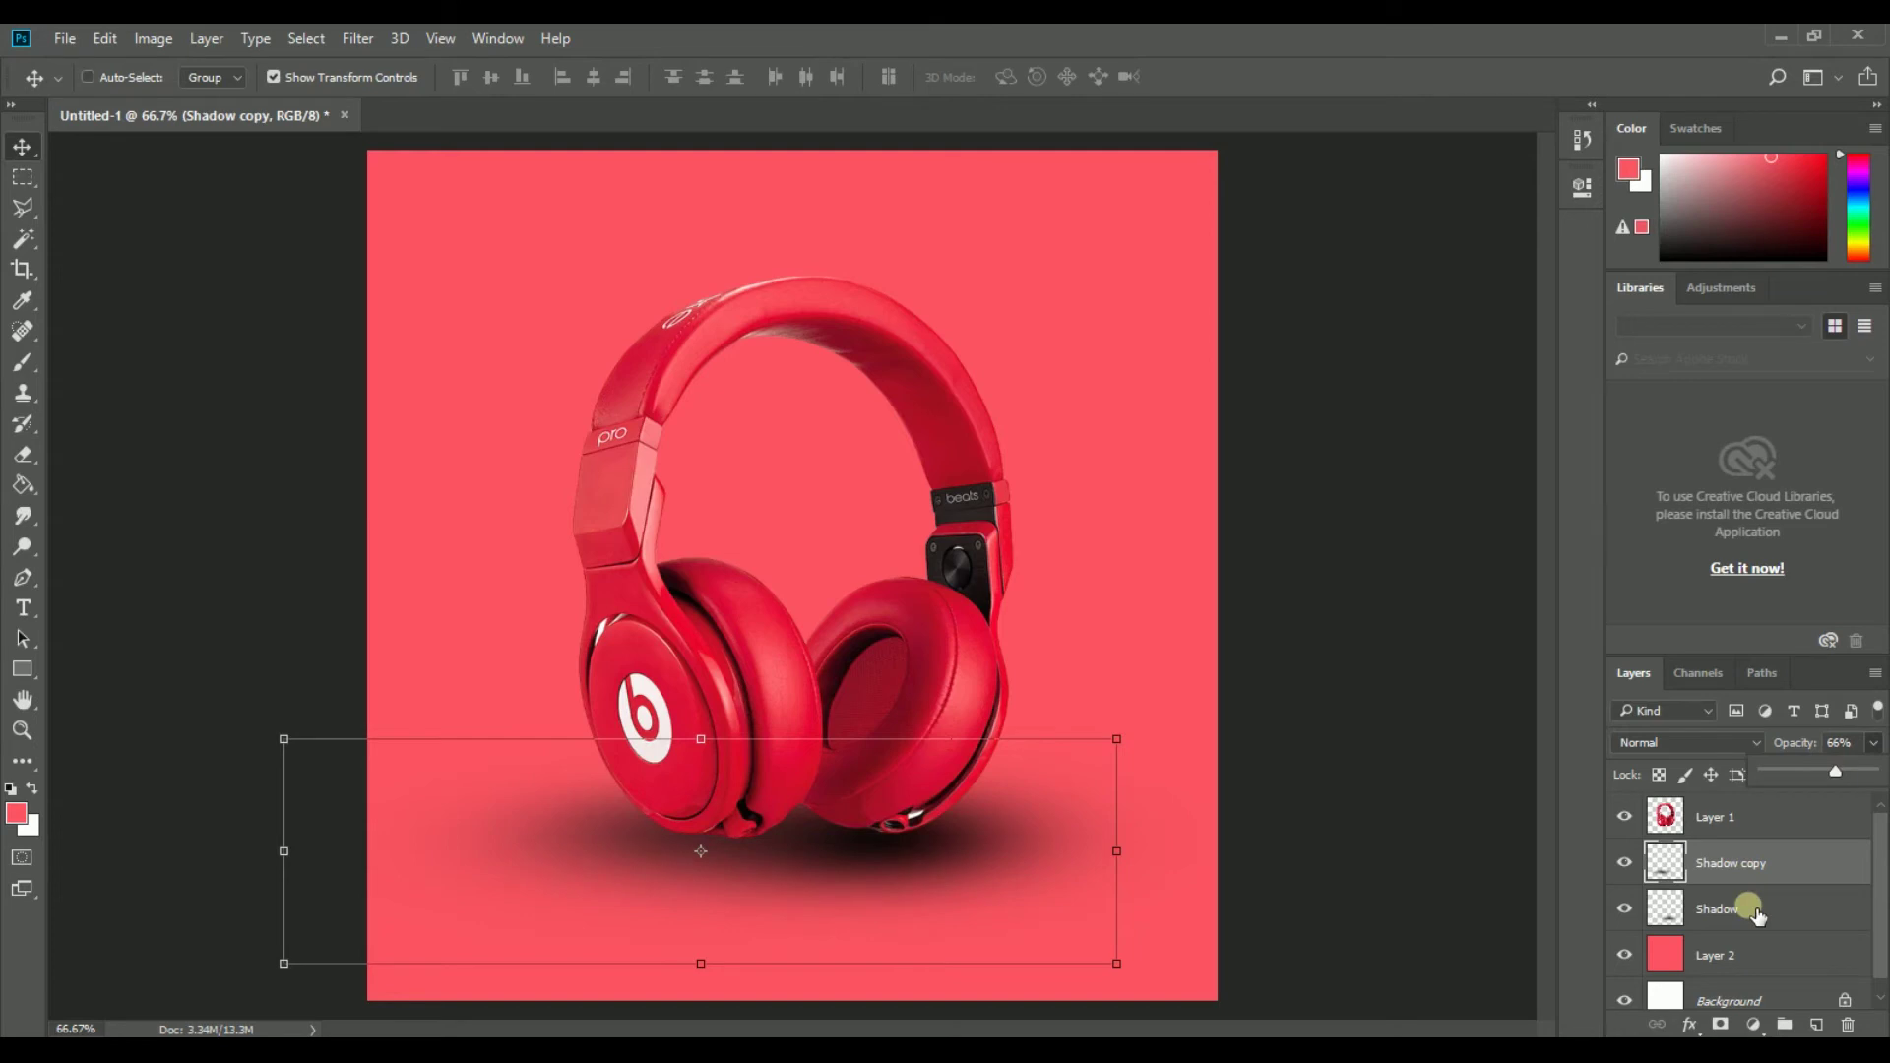
{"action": "key", "text": "ctrl+z"}
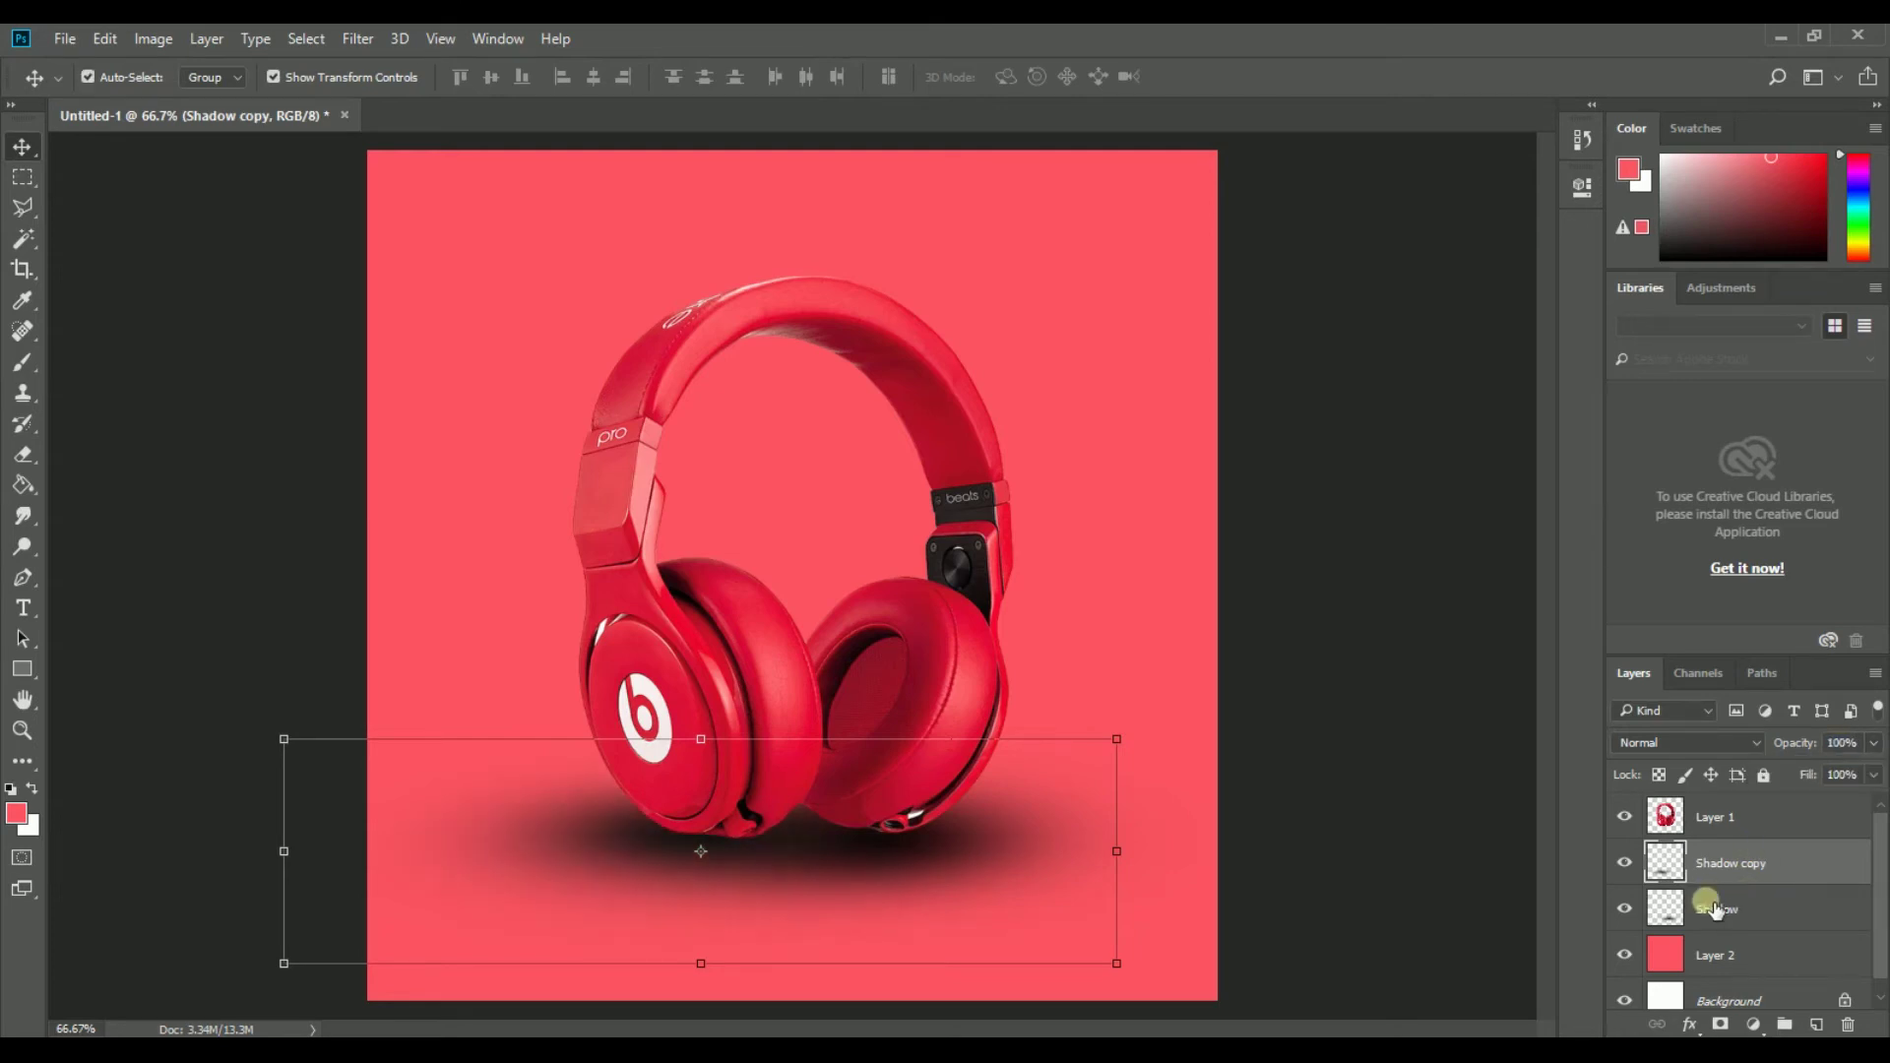
Step: Select the Shadow copy and Shadow layers together, lower their opacity to 88%, and deselect them
{"action": "left_click", "coordinate": [1714, 901], "text": "shift"}
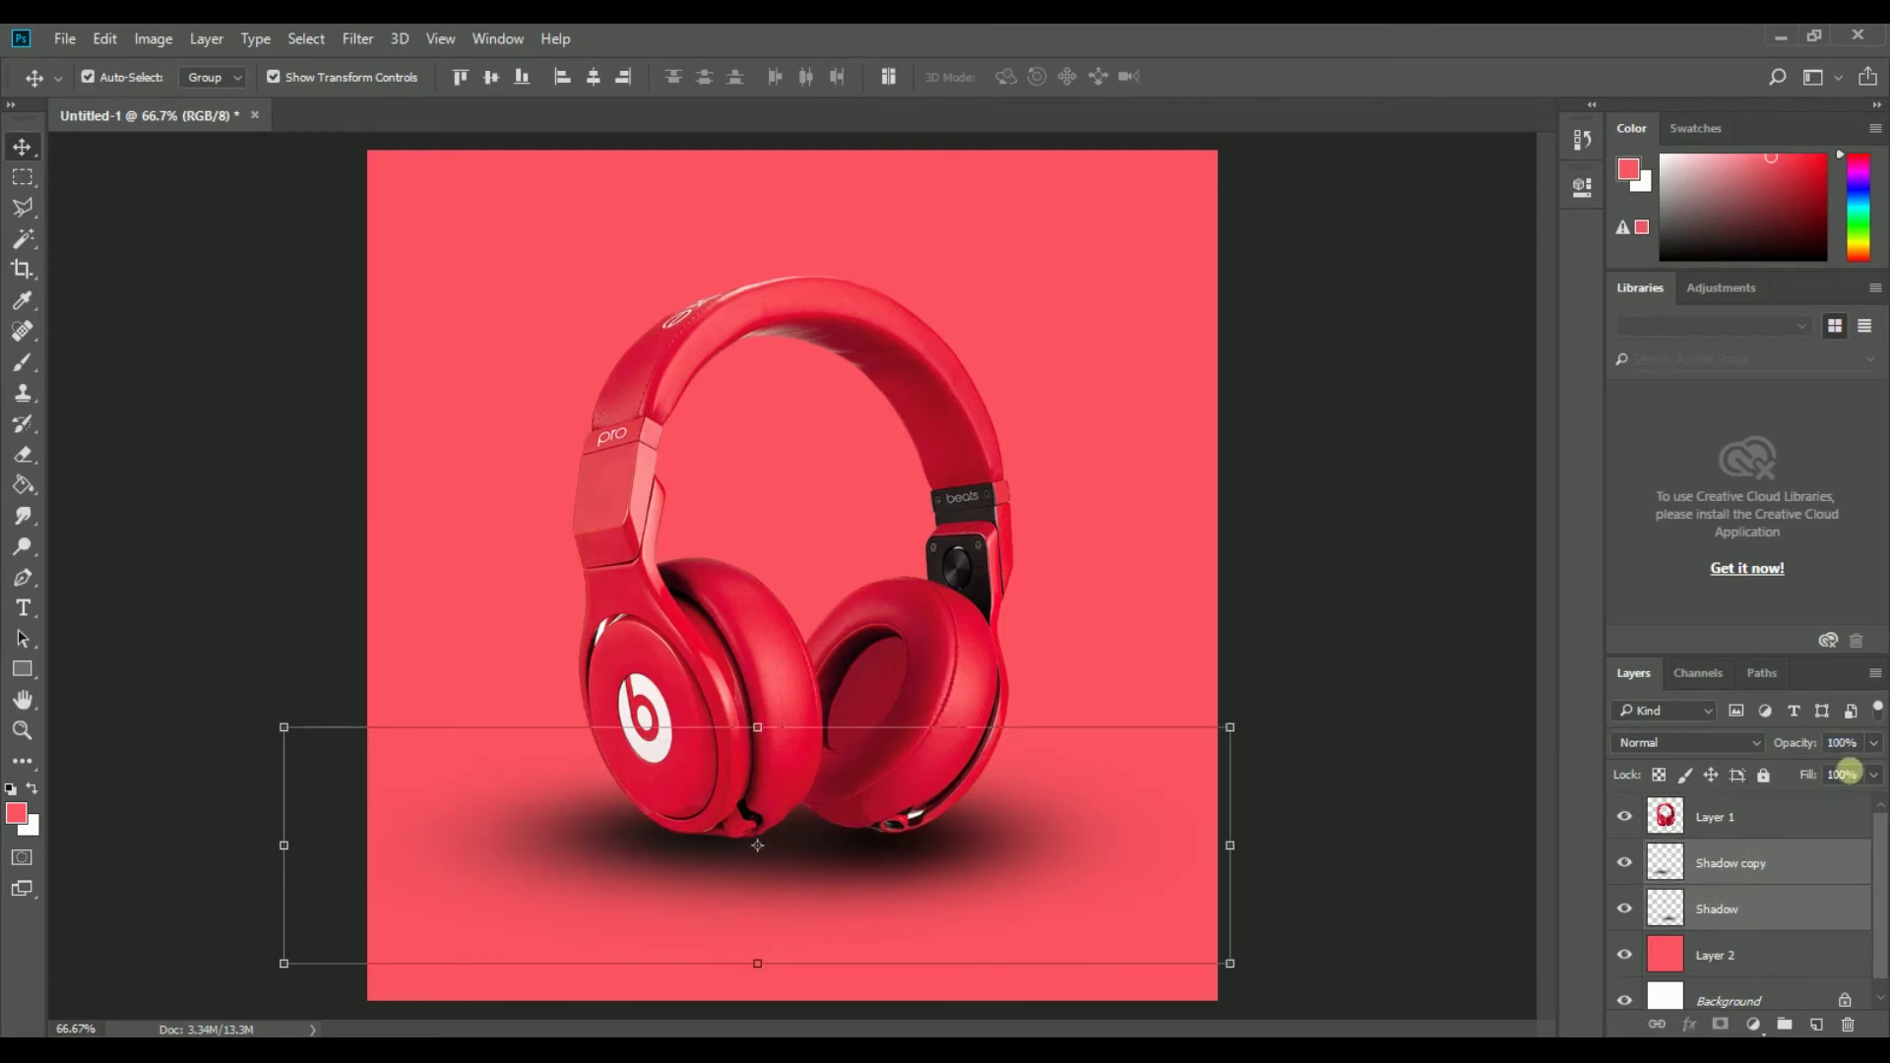
{"action": "left_click", "coordinate": [1873, 775]}
{"action": "left_click_drag", "start_coordinate": [1826, 776], "coordinate": [1829, 777]}
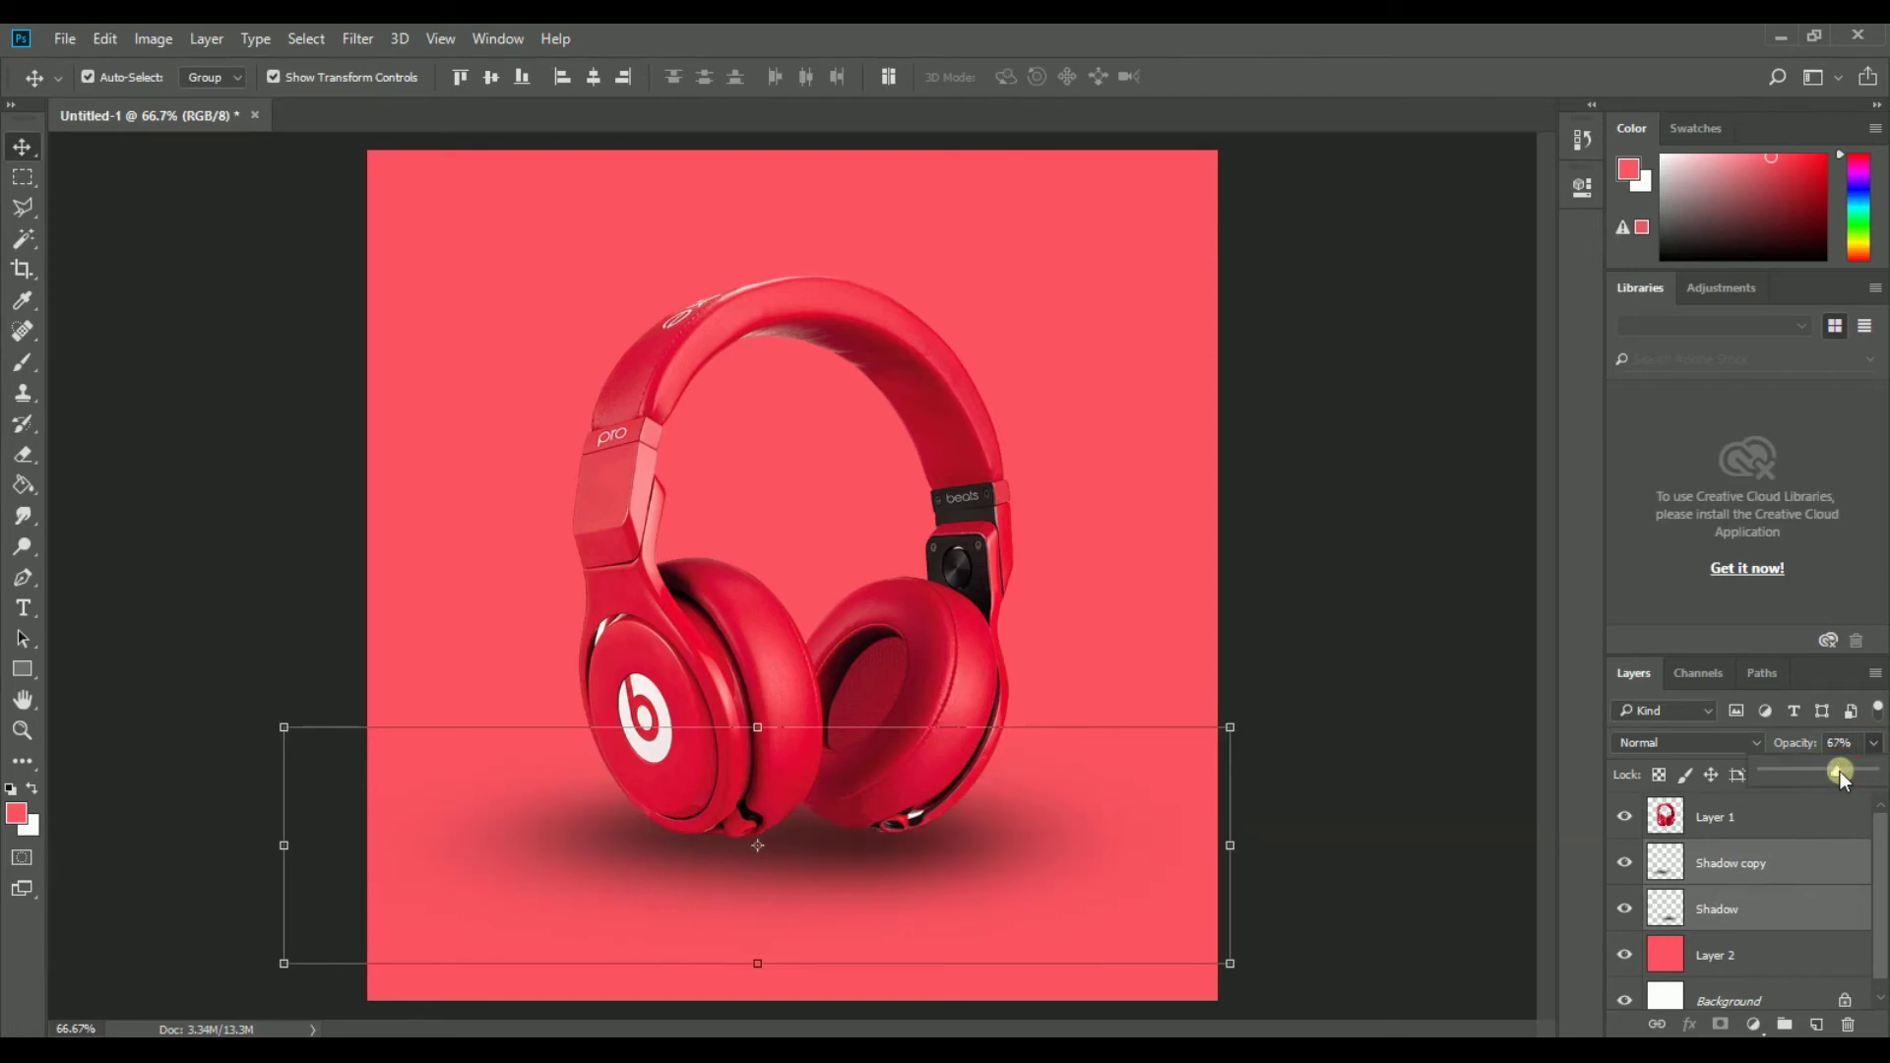
{"action": "left_click_drag", "start_coordinate": [1848, 779], "coordinate": [1855, 779]}
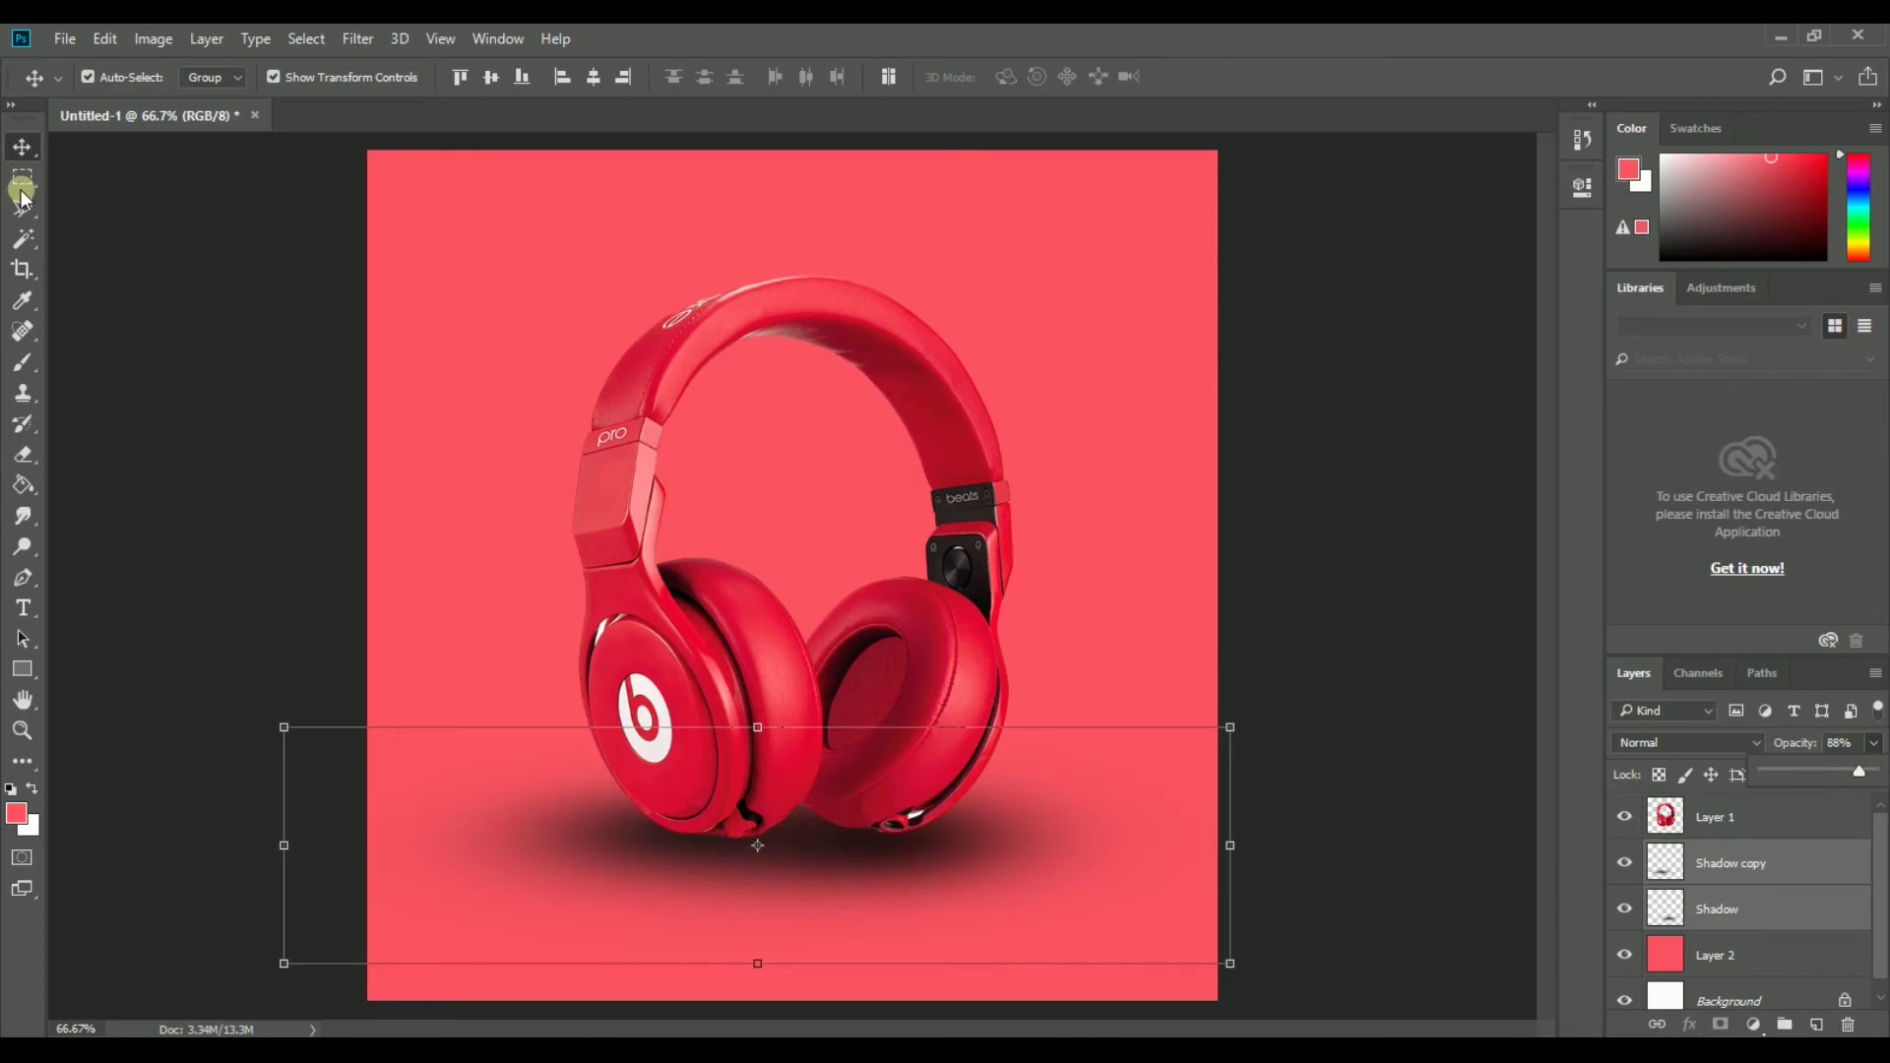
{"action": "left_click", "coordinate": [143, 323]}
{"action": "left_click", "coordinate": [174, 487]}
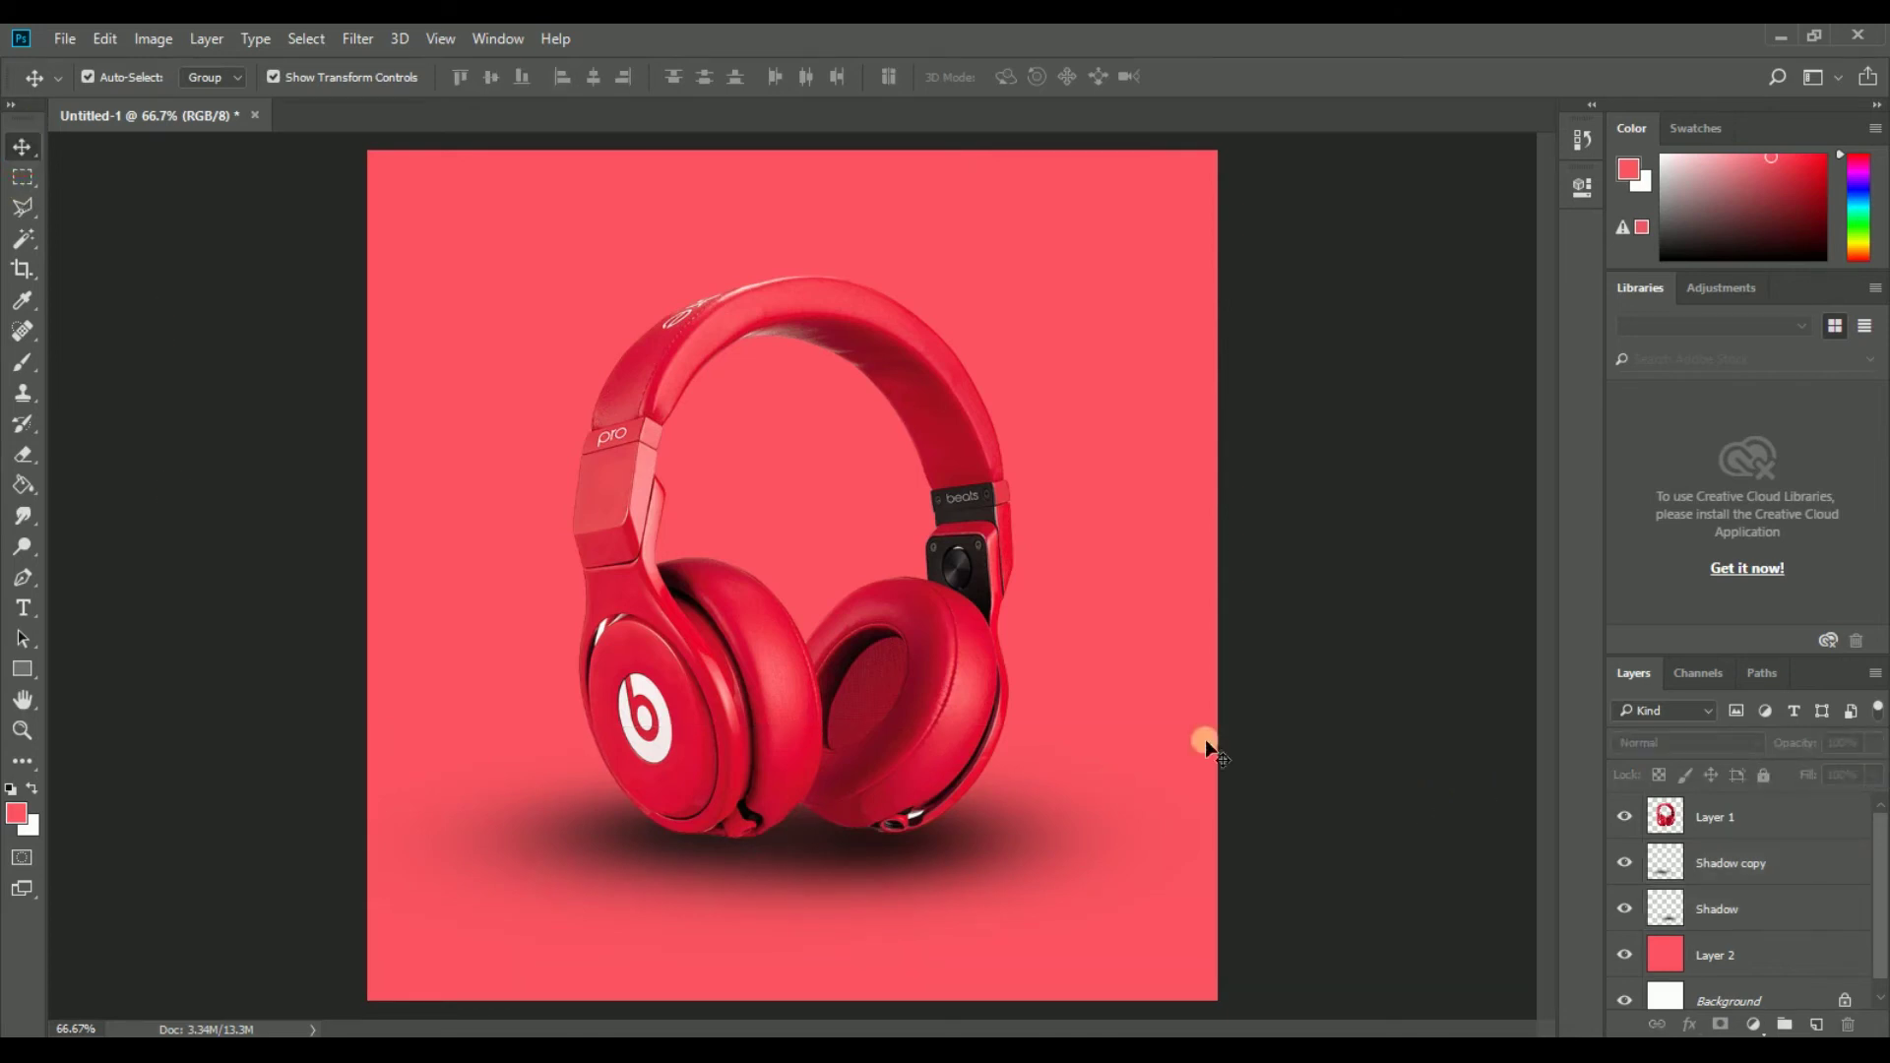
Step: Add a new empty layer above the headphones' Layer 1 and clip it to that layer
{"action": "left_click", "coordinate": [1709, 963]}
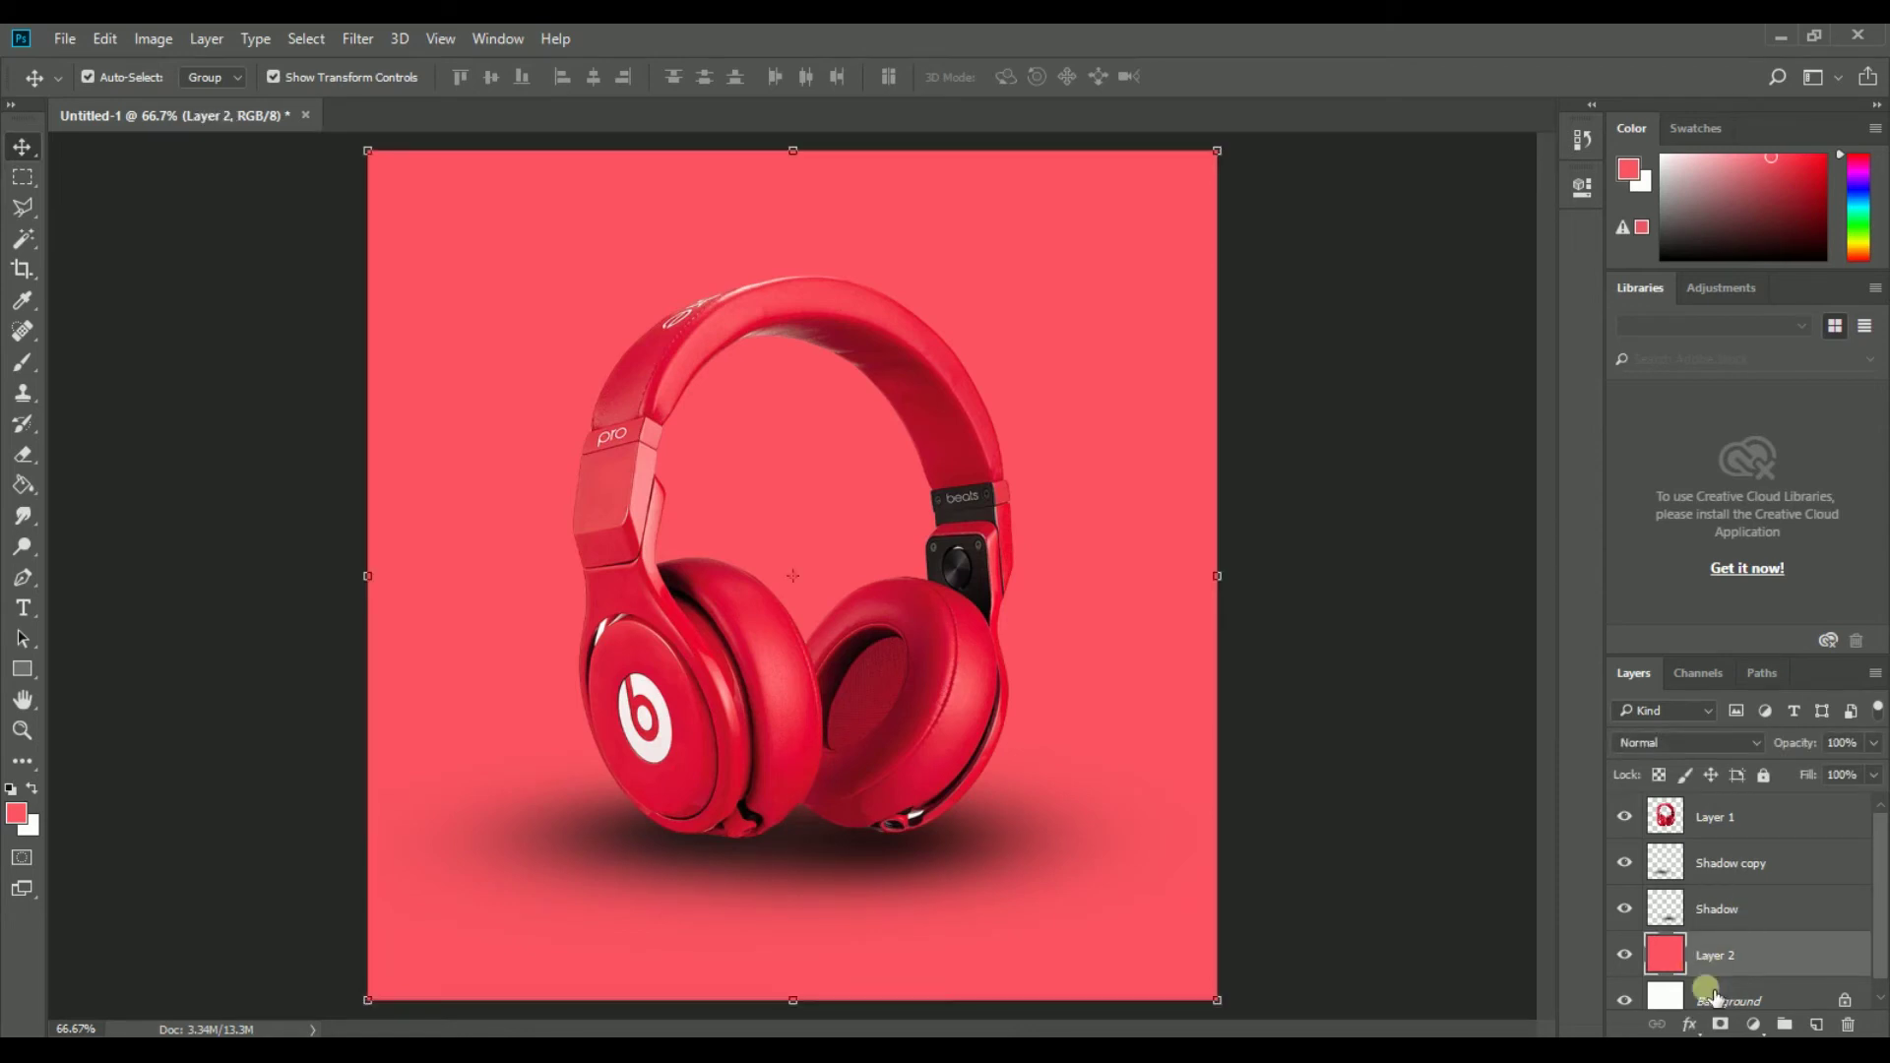
{"action": "left_click", "coordinate": [1718, 831]}
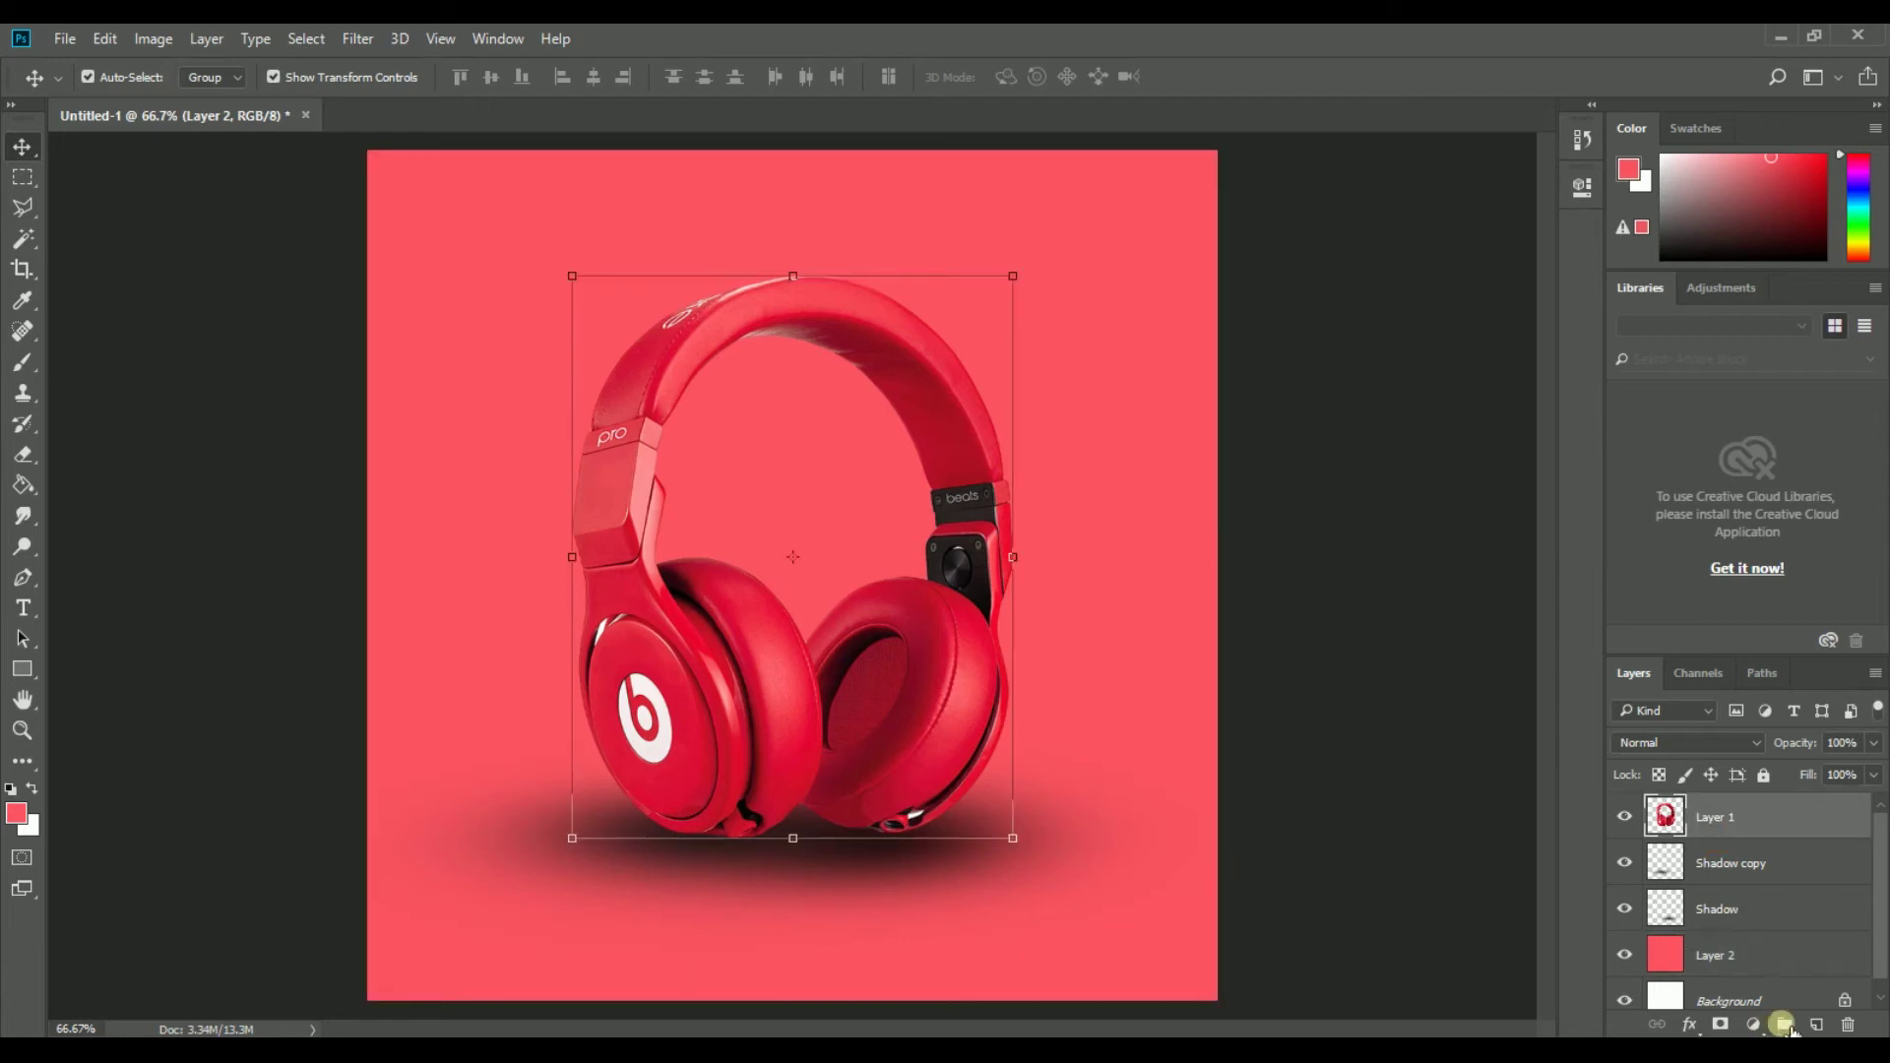
{"action": "left_click", "coordinate": [1816, 1025]}
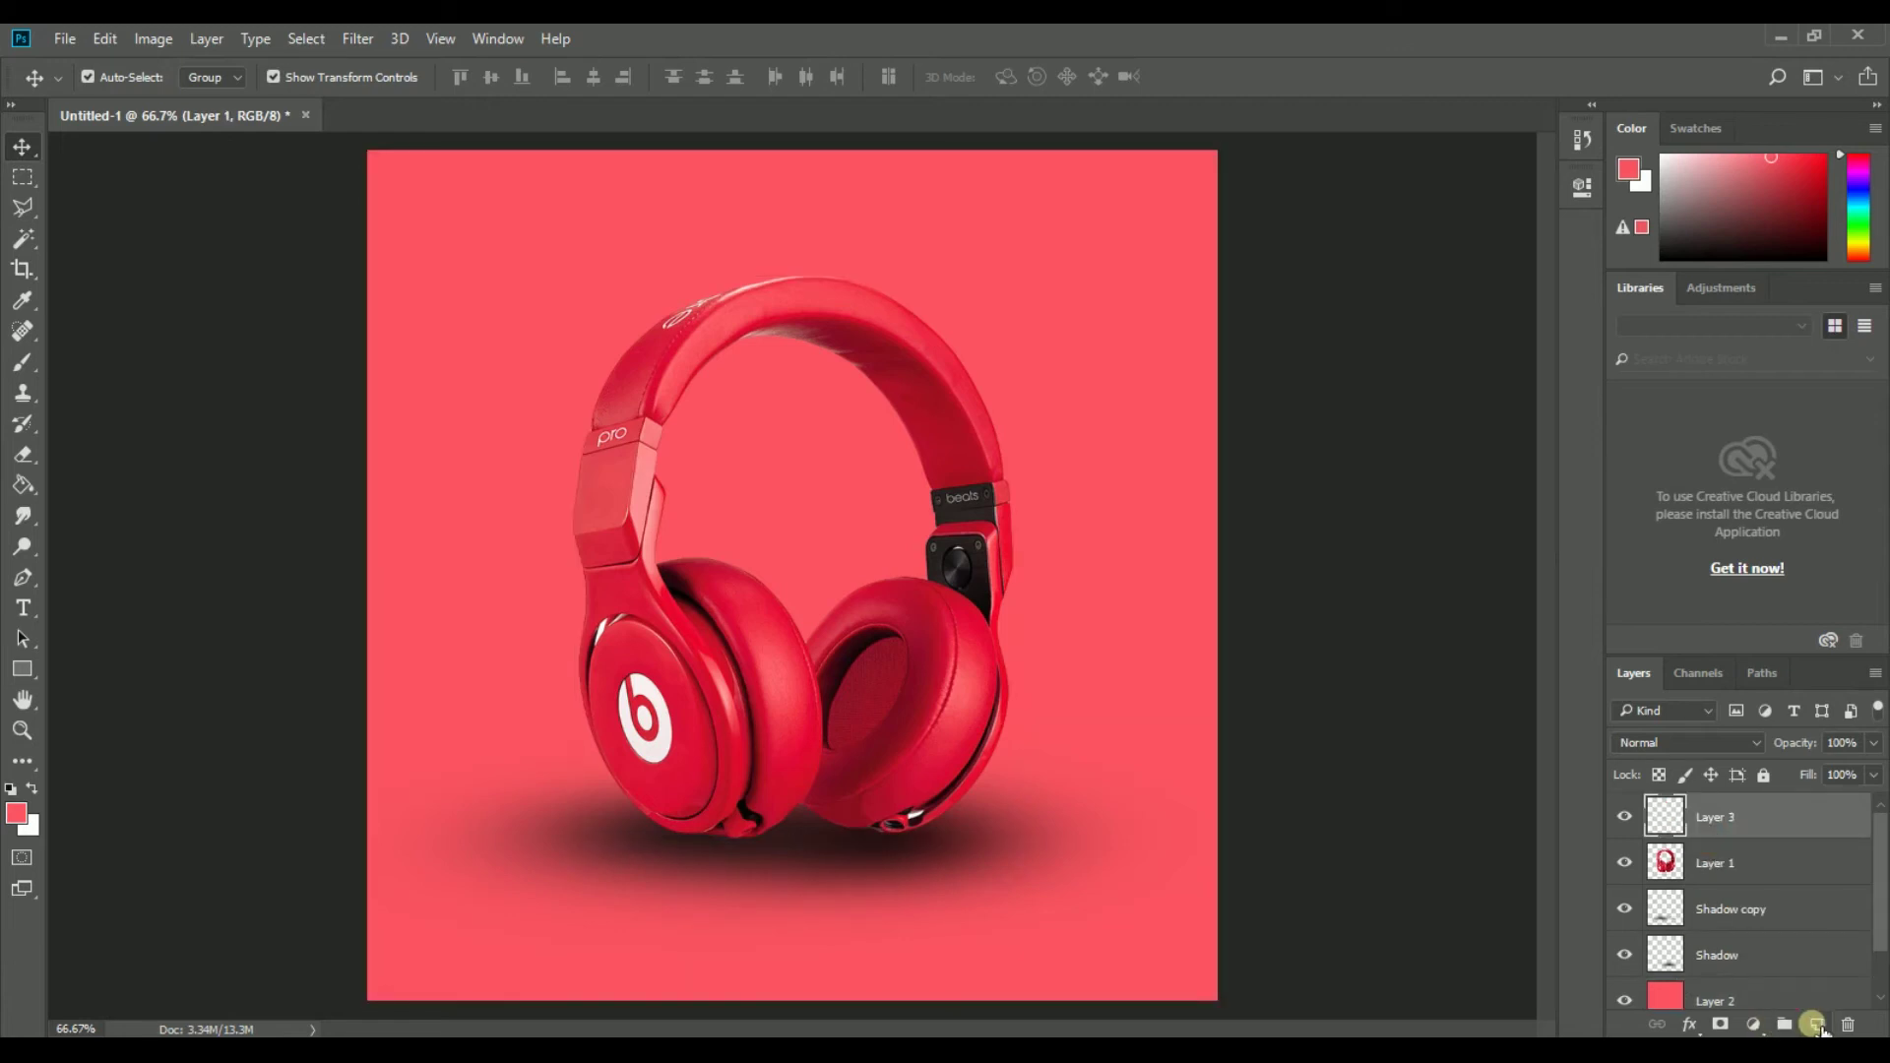
{"action": "right_click", "coordinate": [1730, 820]}
{"action": "left_click", "coordinate": [1299, 583]}
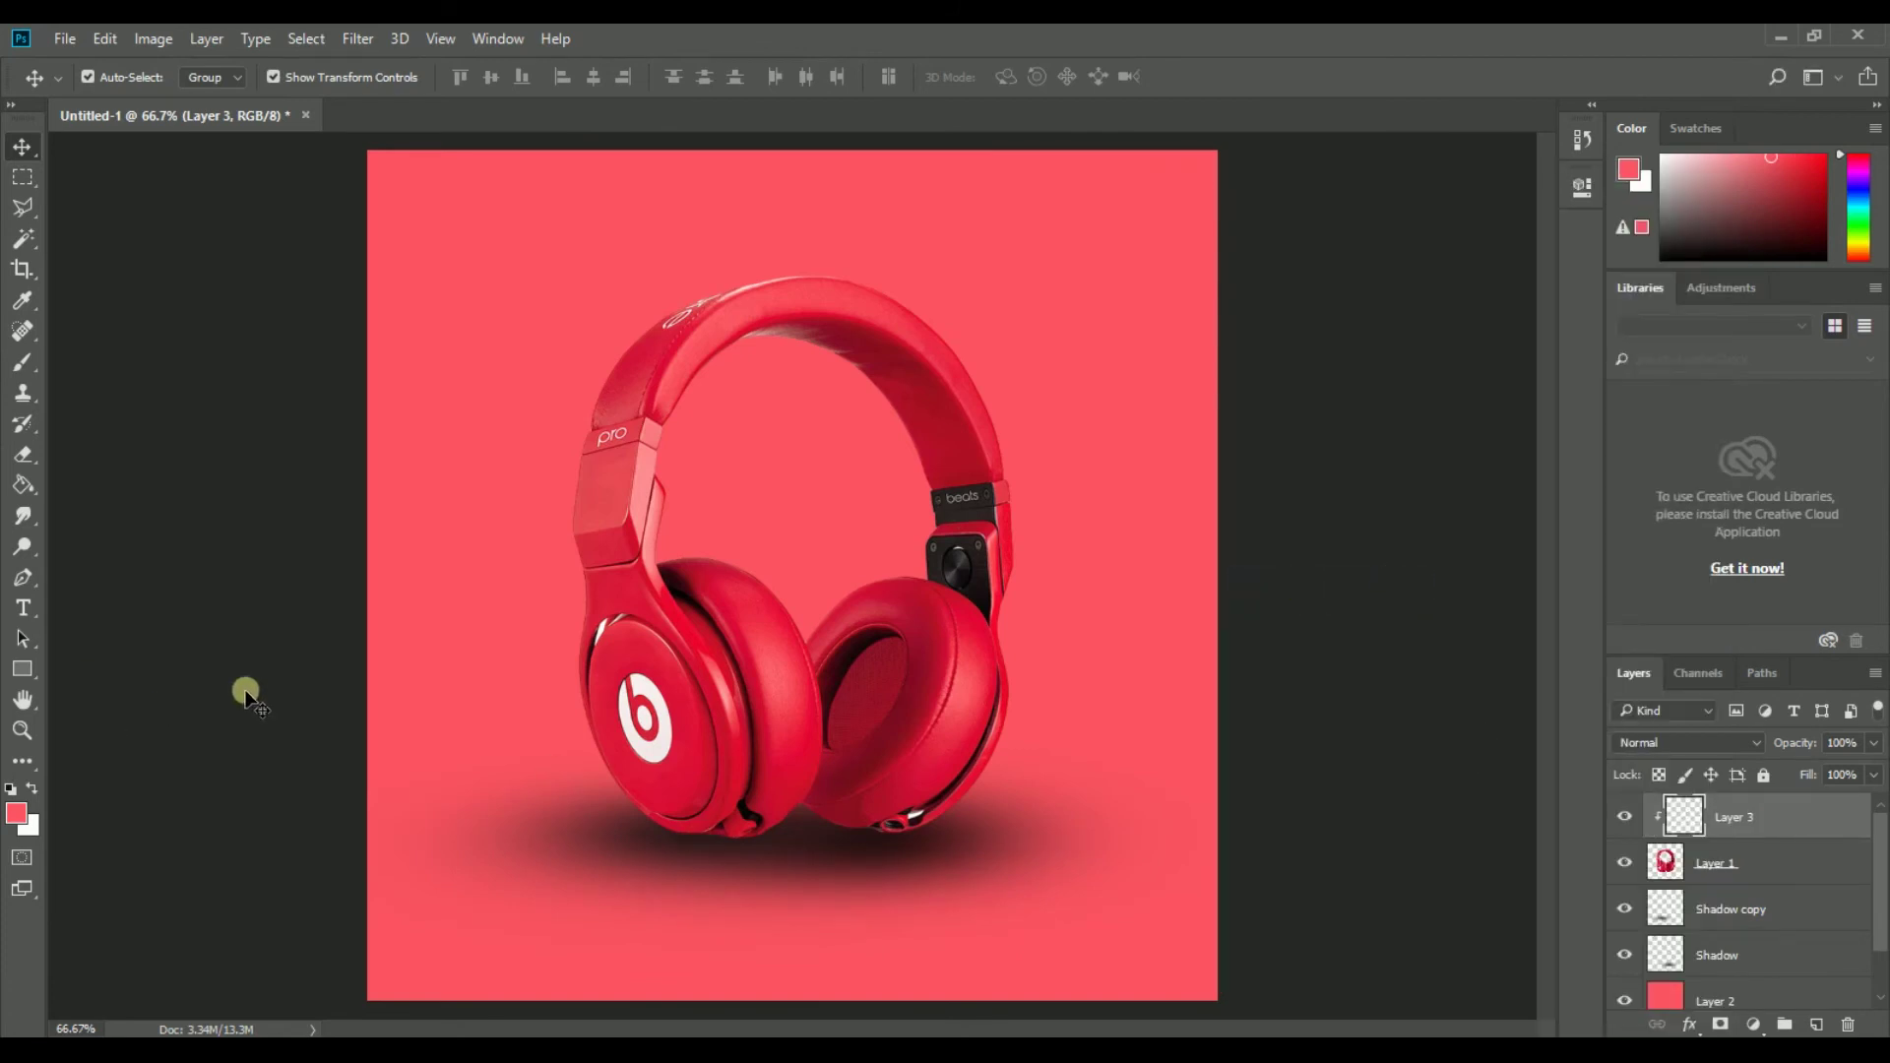
Step: Sample the dark red from the shaded gap by the front ear cushion as the foreground colour
{"action": "key", "text": "b"}
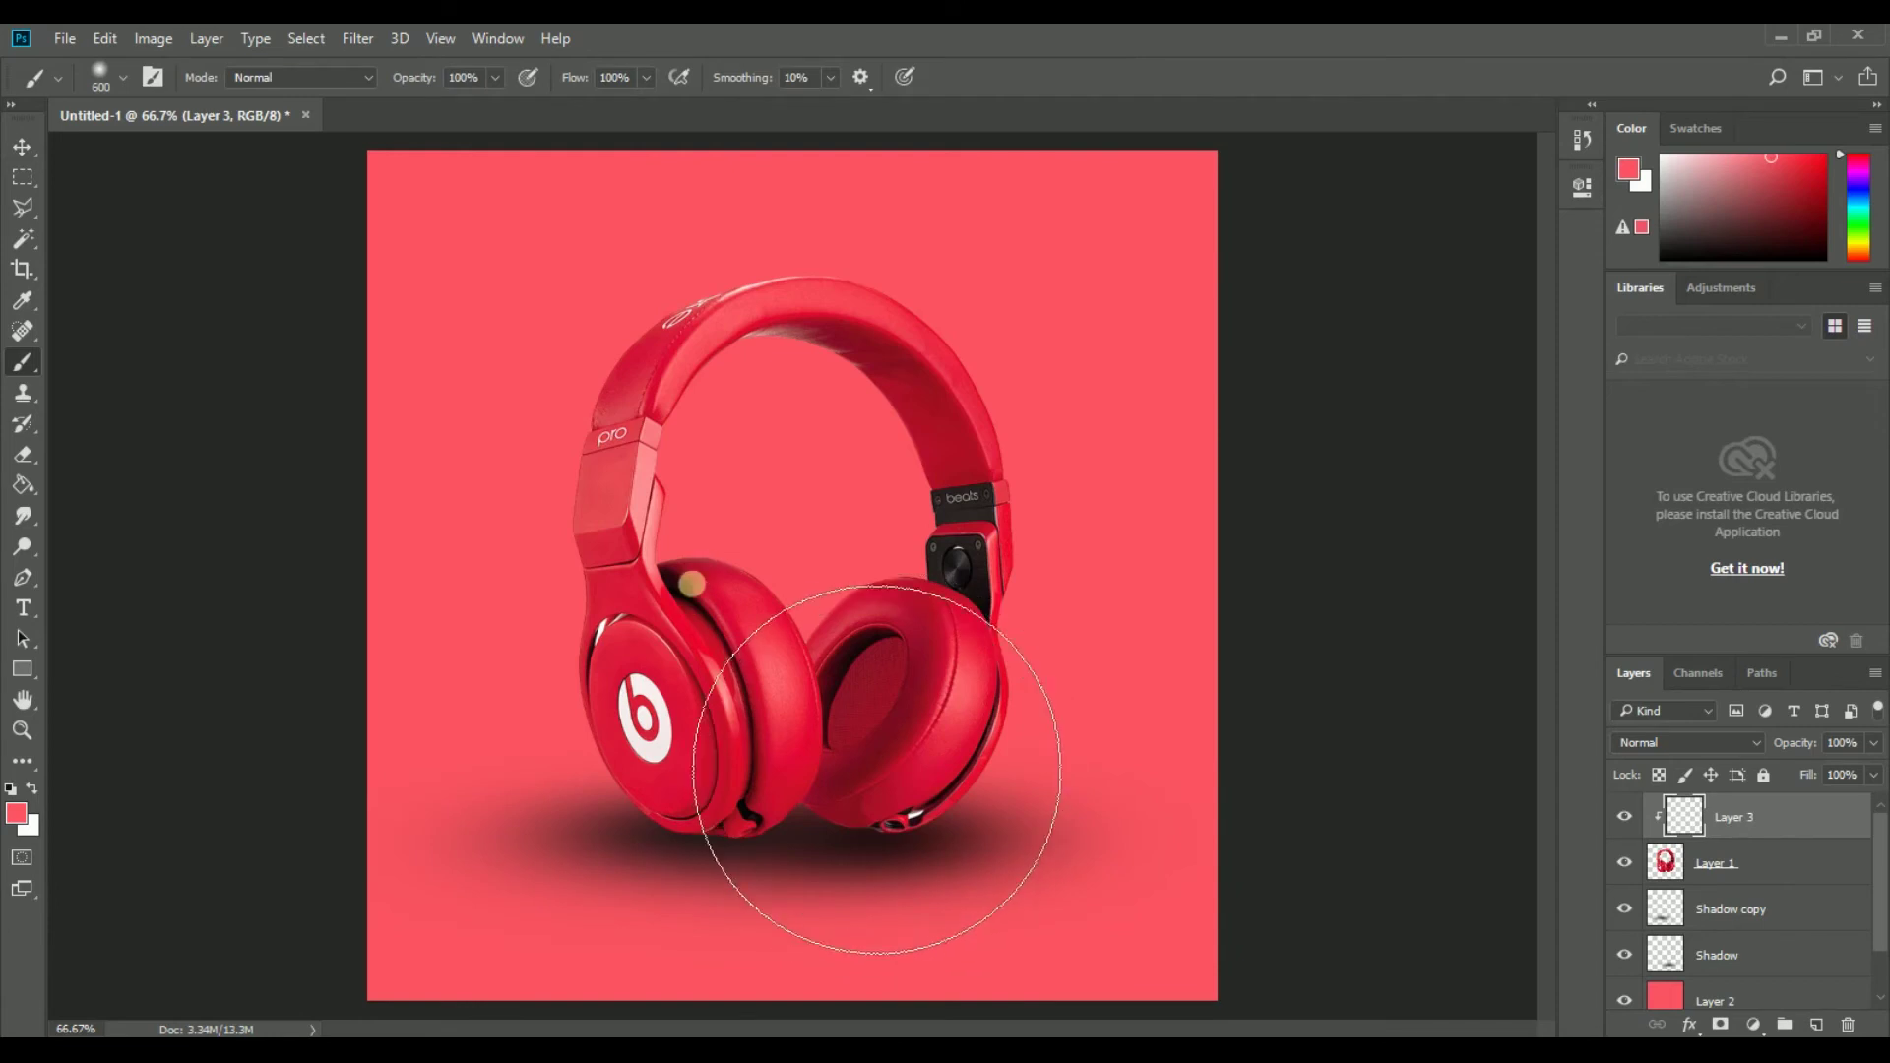
{"action": "key", "text": "i"}
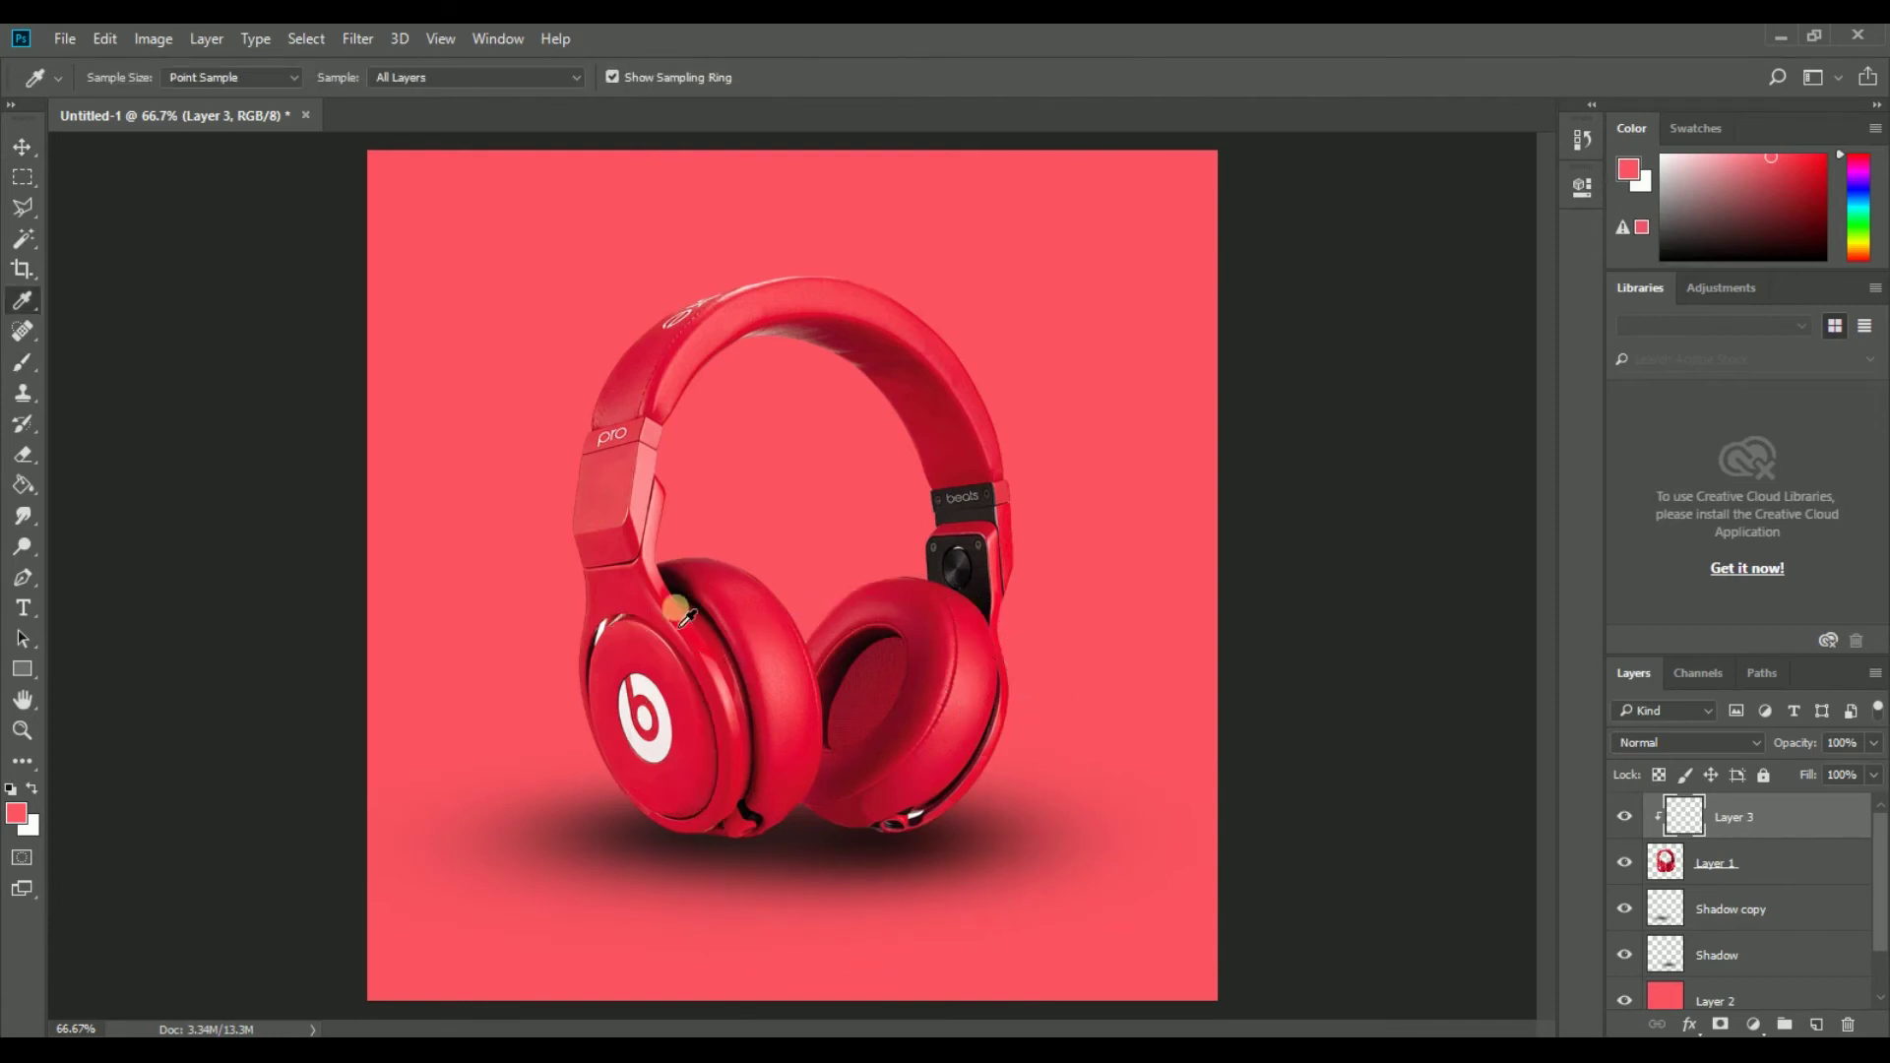
{"action": "left_click", "coordinate": [688, 588]}
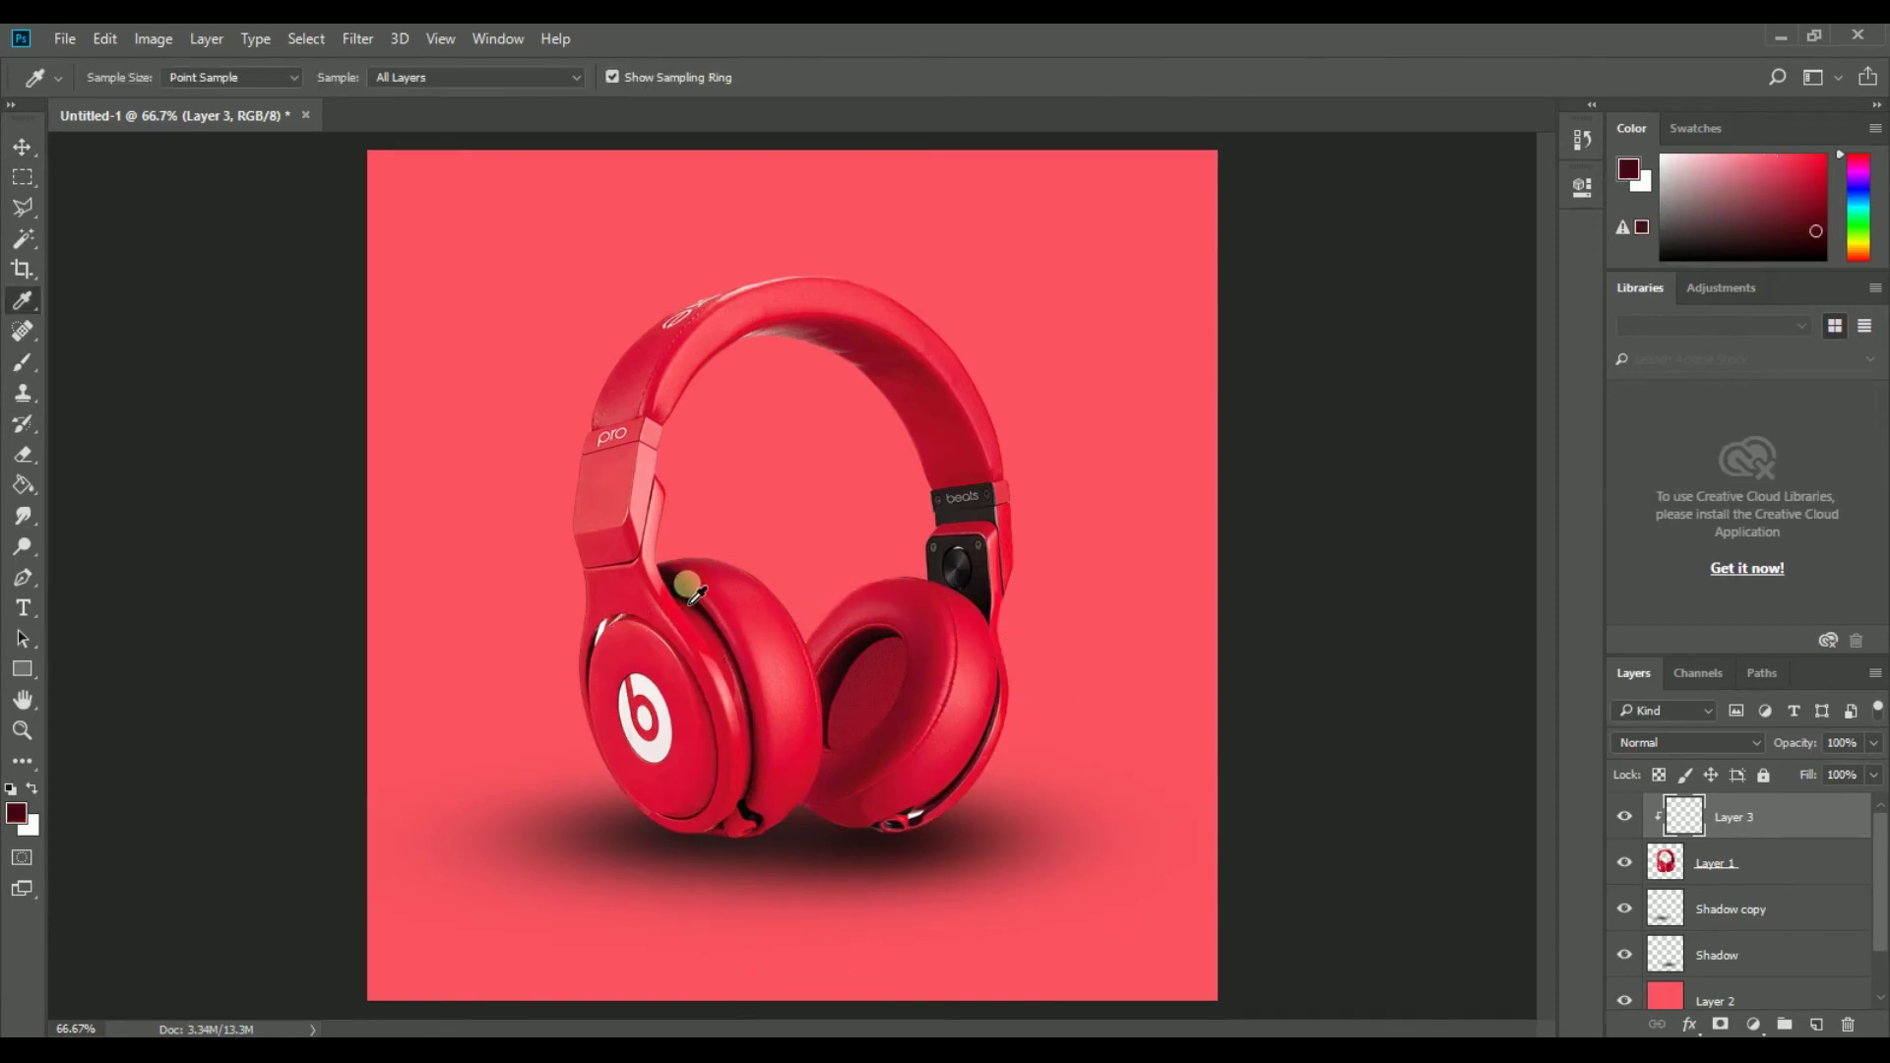
{"action": "left_click", "coordinate": [690, 589]}
Step: Paint dark red shading along the undersides of both ear cups on Layer 3 with a soft 136 px brush
{"action": "key", "text": "b"}
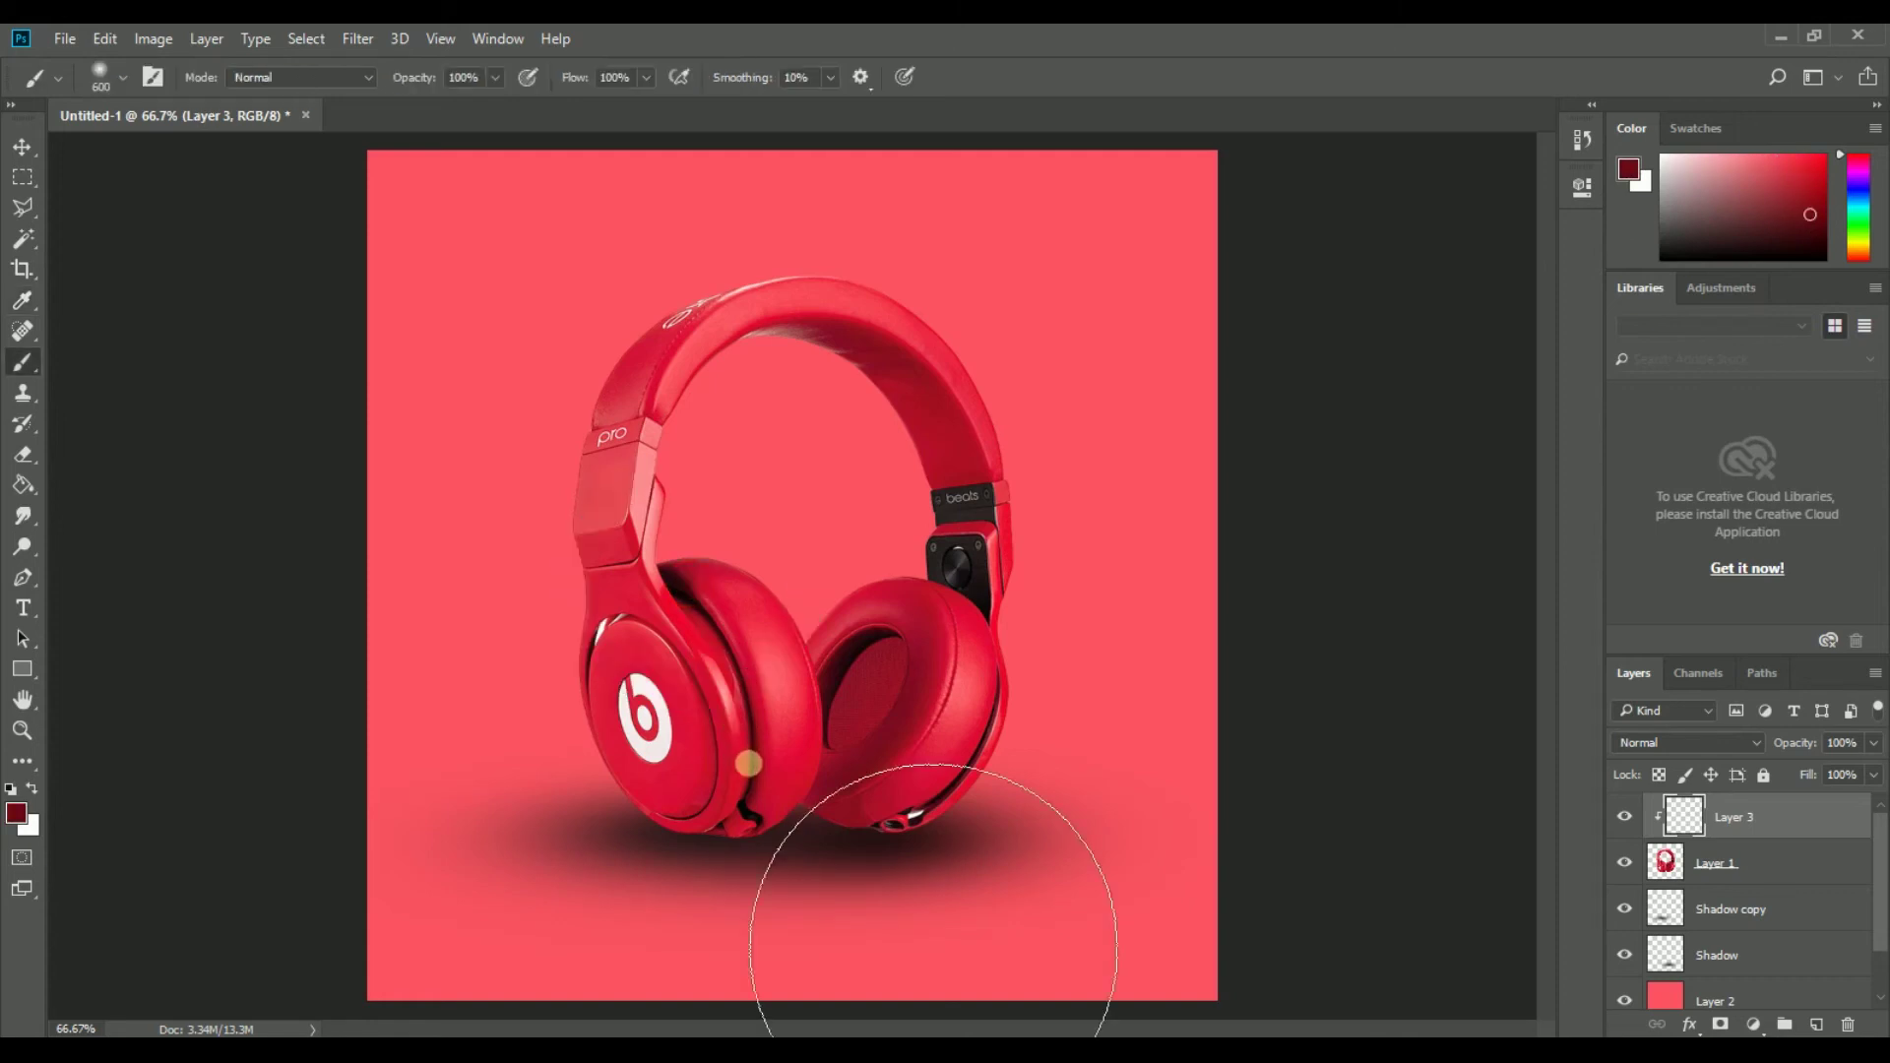
{"action": "right_click", "coordinate": [876, 761]}
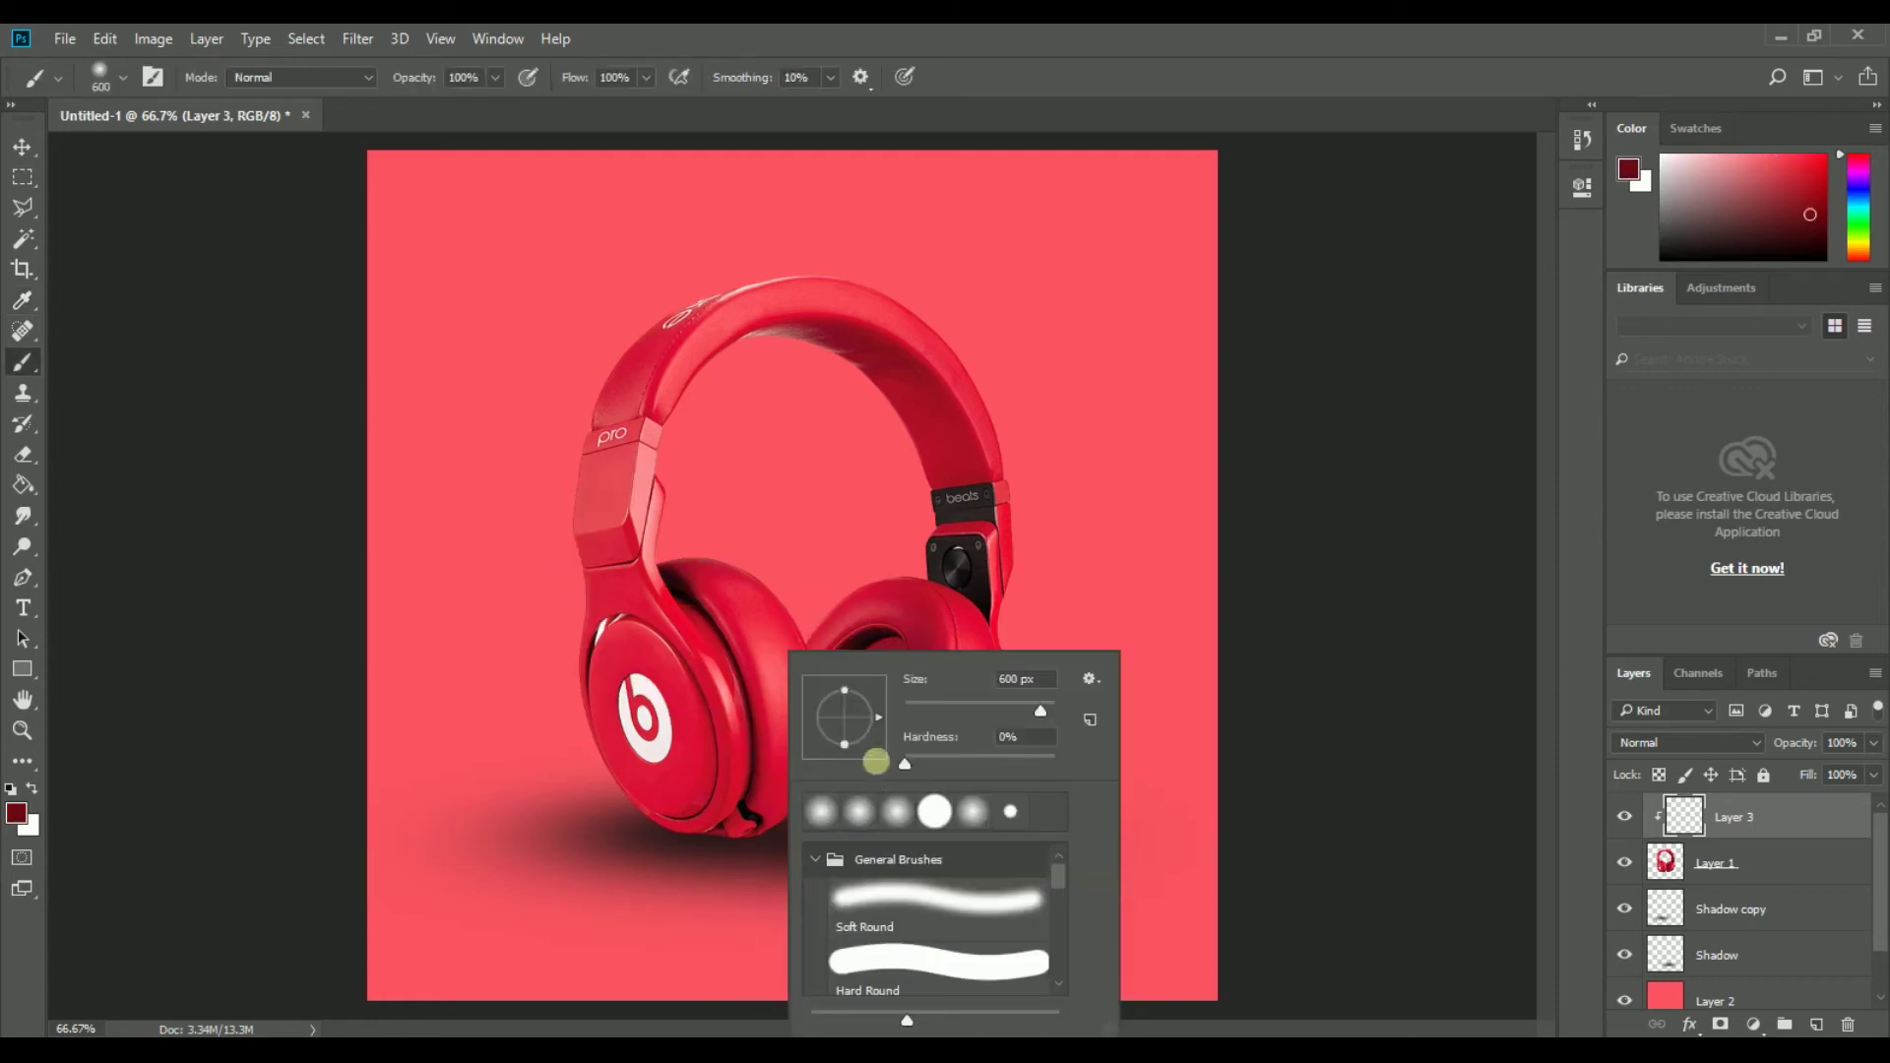
{"action": "left_click", "coordinate": [978, 703]}
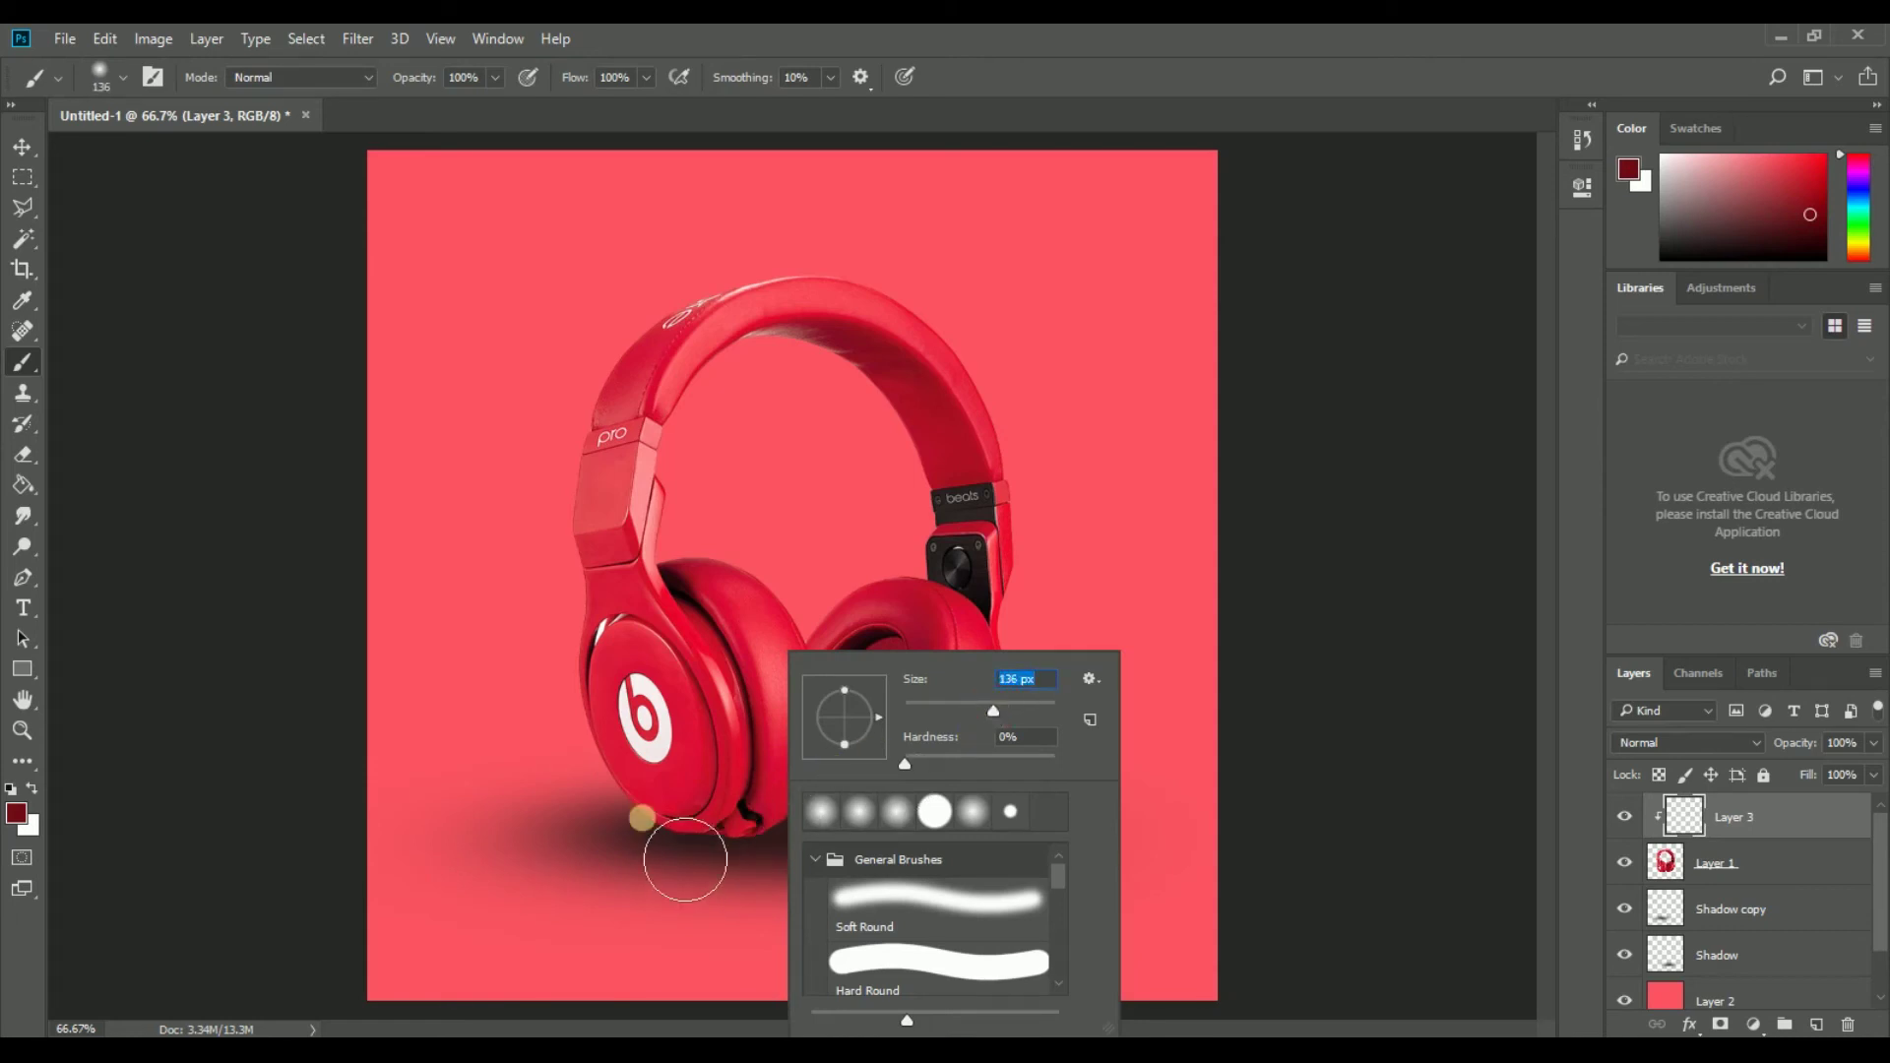
{"action": "left_click", "coordinate": [689, 876]}
{"action": "mouse_move", "coordinate": [727, 857]}
{"action": "left_mouse_down"}
{"action": "mouse_move", "coordinate": [802, 823]}
{"action": "mouse_move", "coordinate": [739, 881]}
{"action": "mouse_move", "coordinate": [716, 859]}
{"action": "mouse_move", "coordinate": [790, 837]}
{"action": "left_mouse_up"}
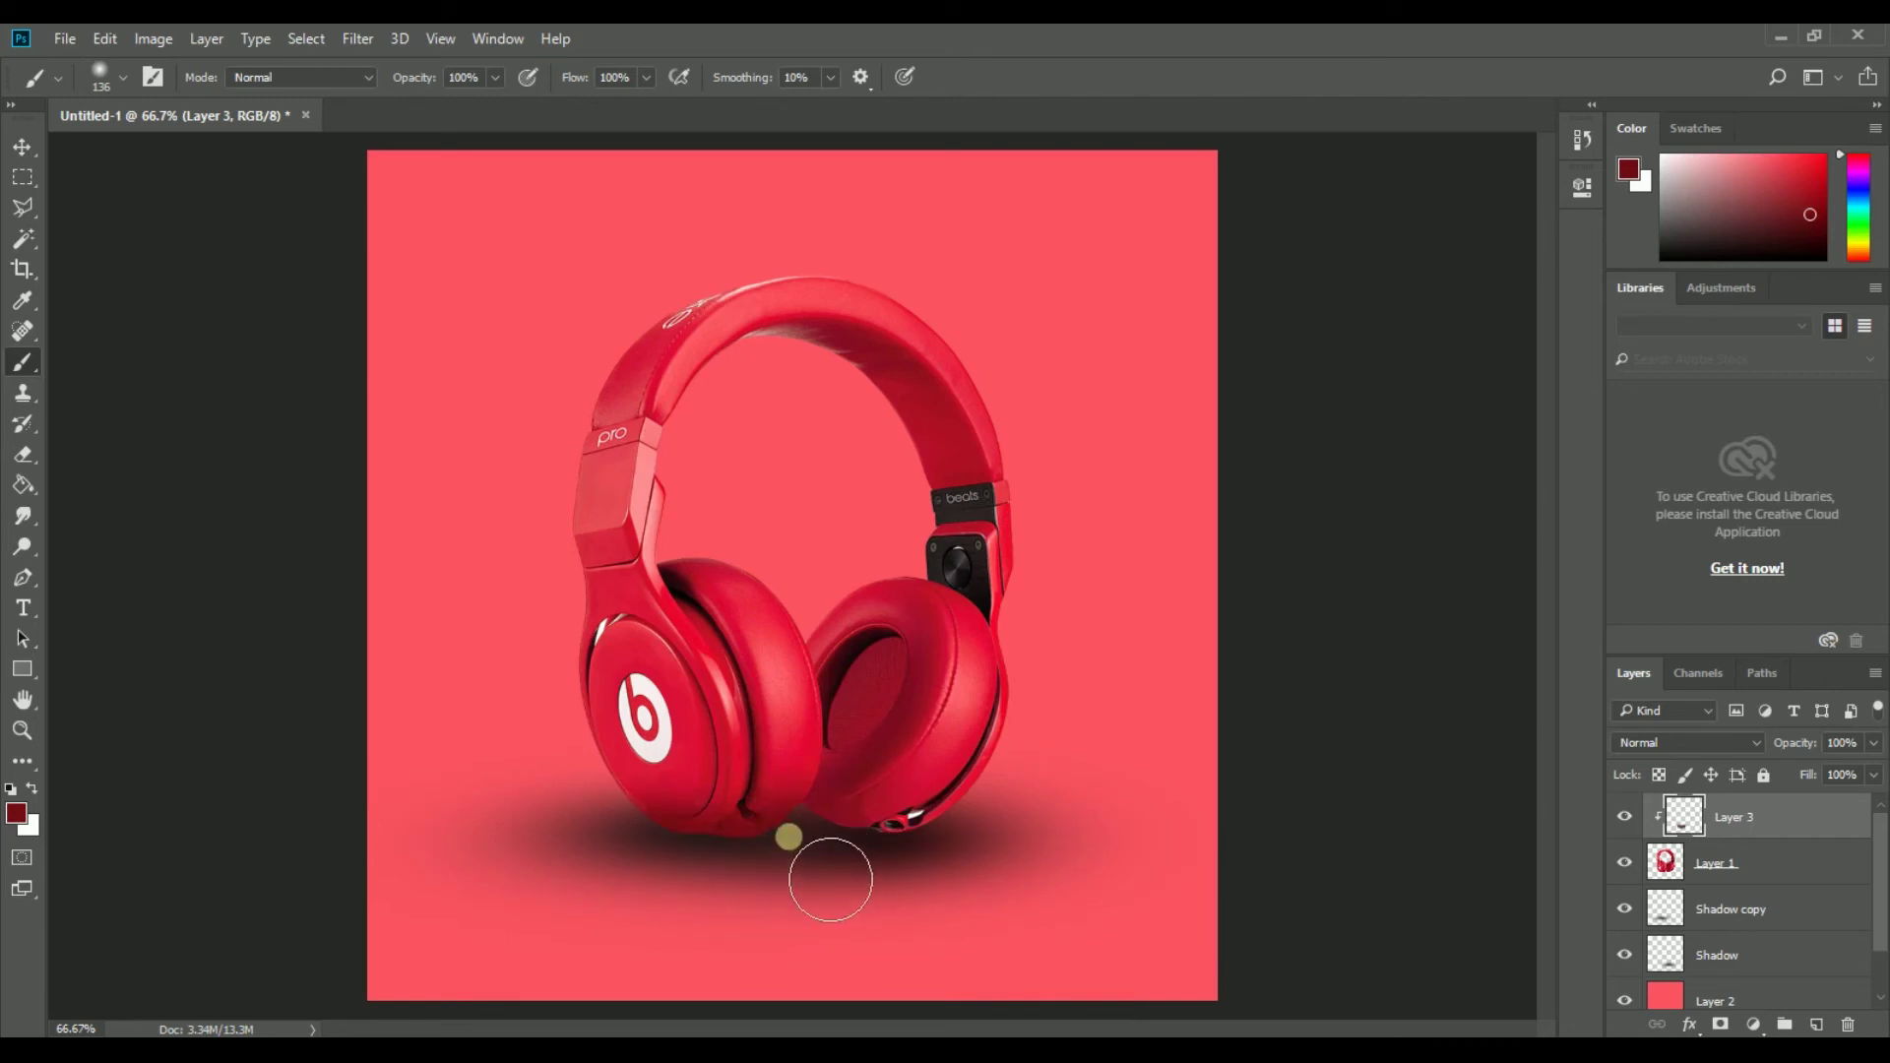
{"action": "left_click_drag", "start_coordinate": [891, 886], "coordinate": [997, 864]}
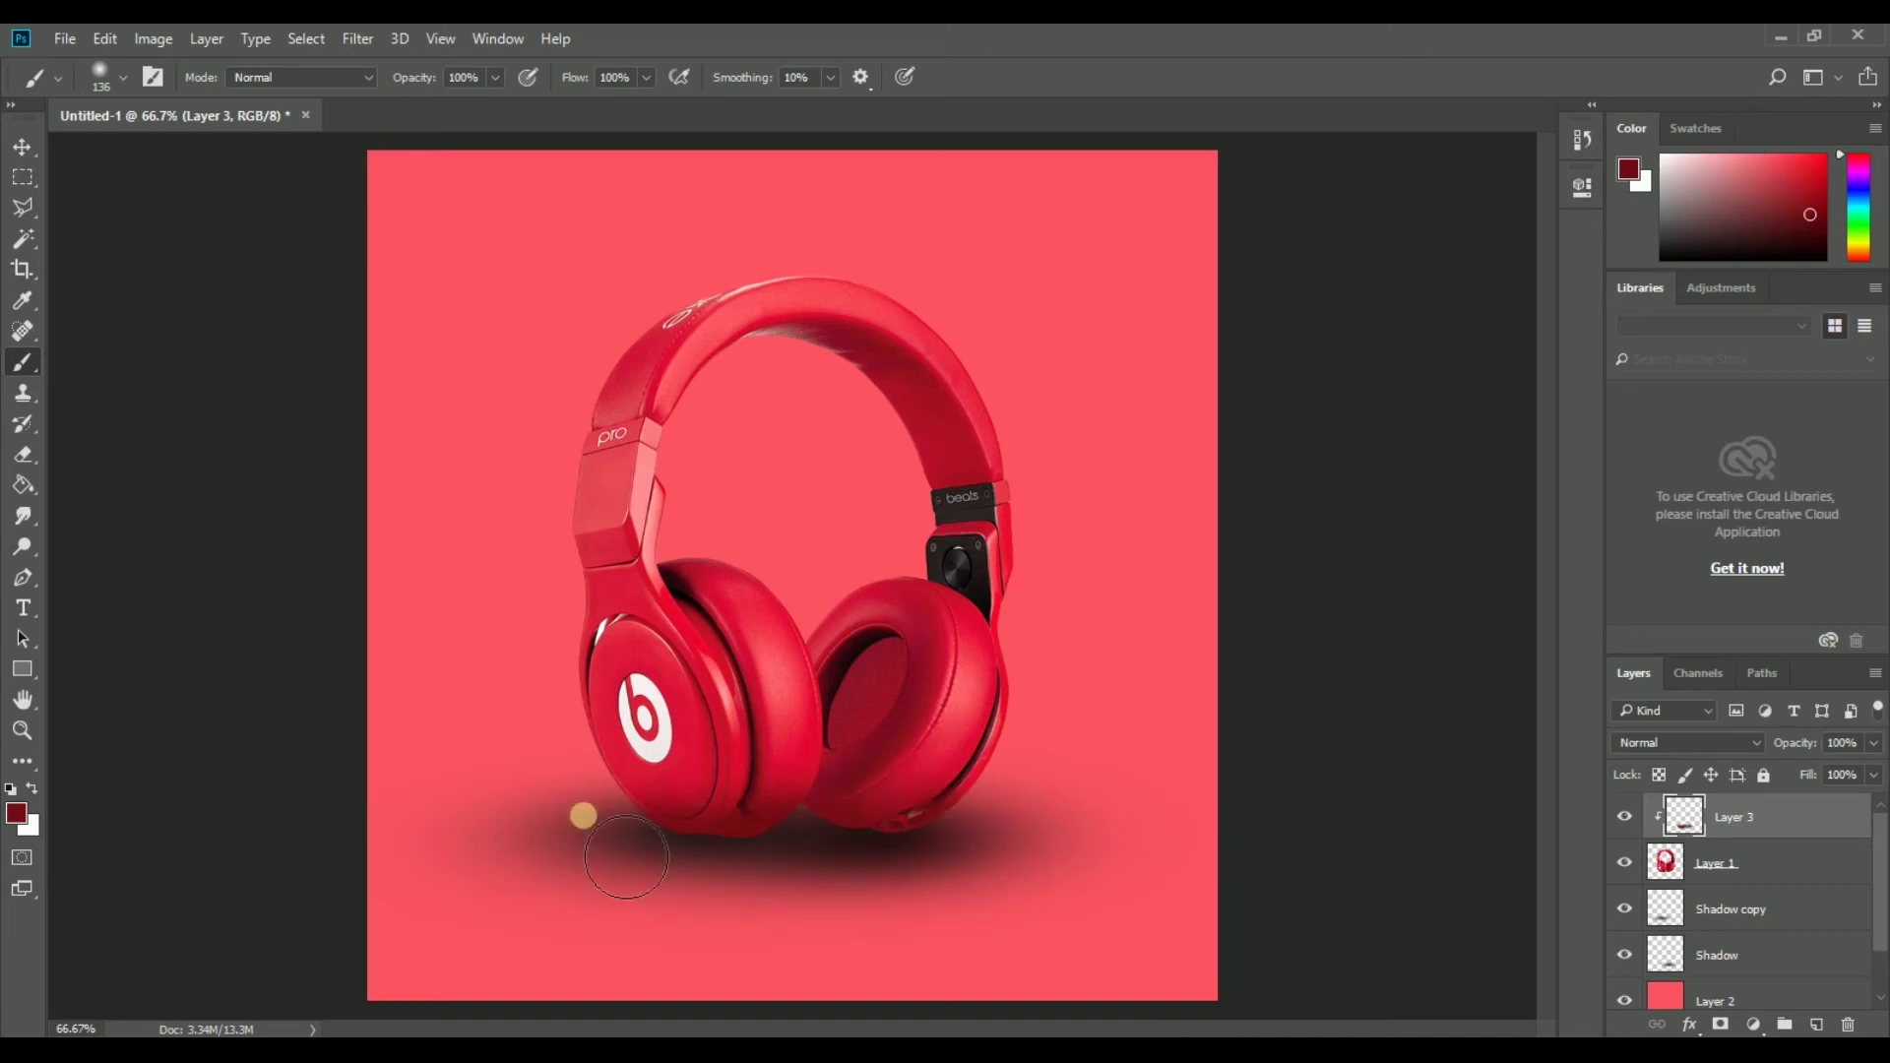
{"action": "mouse_move", "coordinate": [628, 856]}
{"action": "left_mouse_down"}
{"action": "mouse_move", "coordinate": [694, 887]}
{"action": "mouse_move", "coordinate": [667, 849]}
{"action": "left_mouse_up"}
{"action": "mouse_move", "coordinate": [949, 836]}
{"action": "left_mouse_down"}
{"action": "mouse_move", "coordinate": [1008, 777]}
{"action": "mouse_move", "coordinate": [968, 822]}
{"action": "left_mouse_up"}
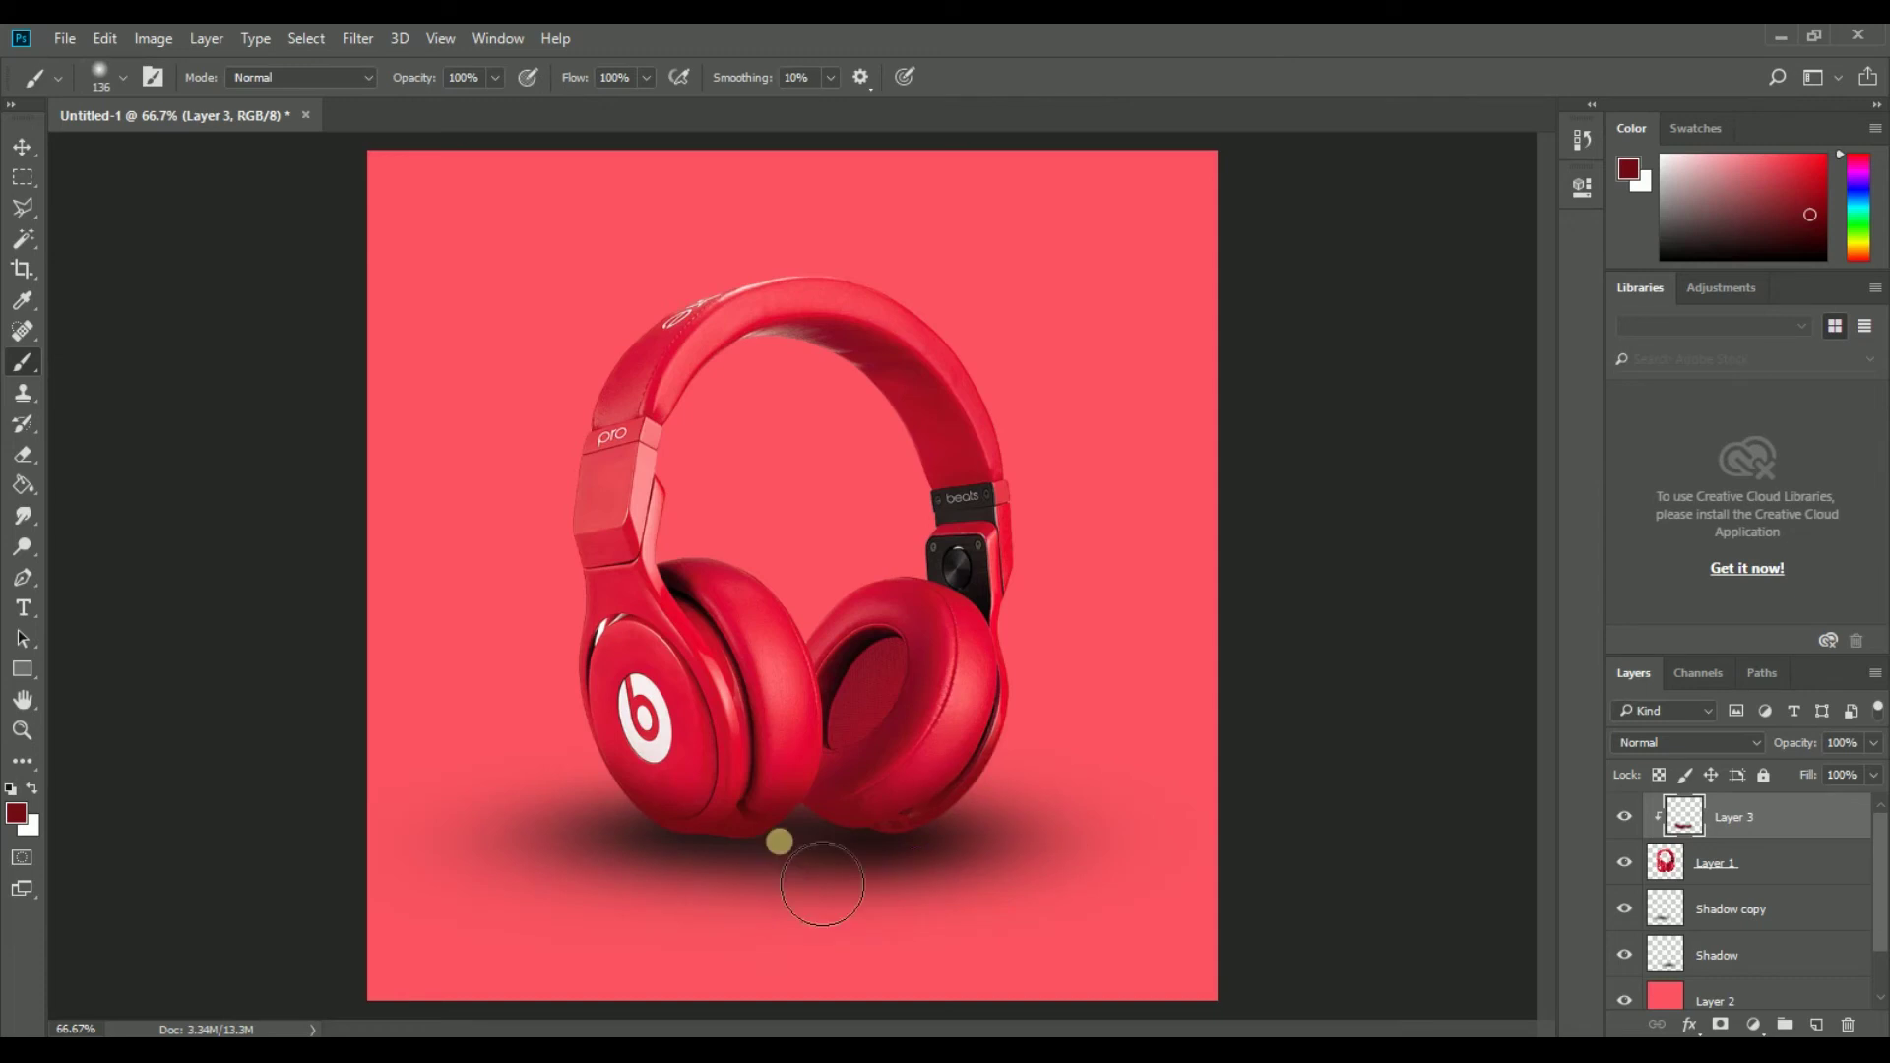
{"action": "left_click_drag", "start_coordinate": [764, 843], "coordinate": [894, 848]}
Step: Set Layer 3's blend mode to Multiply and its opacity to 64%, and deselect the layer
{"action": "left_click", "coordinate": [22, 146]}
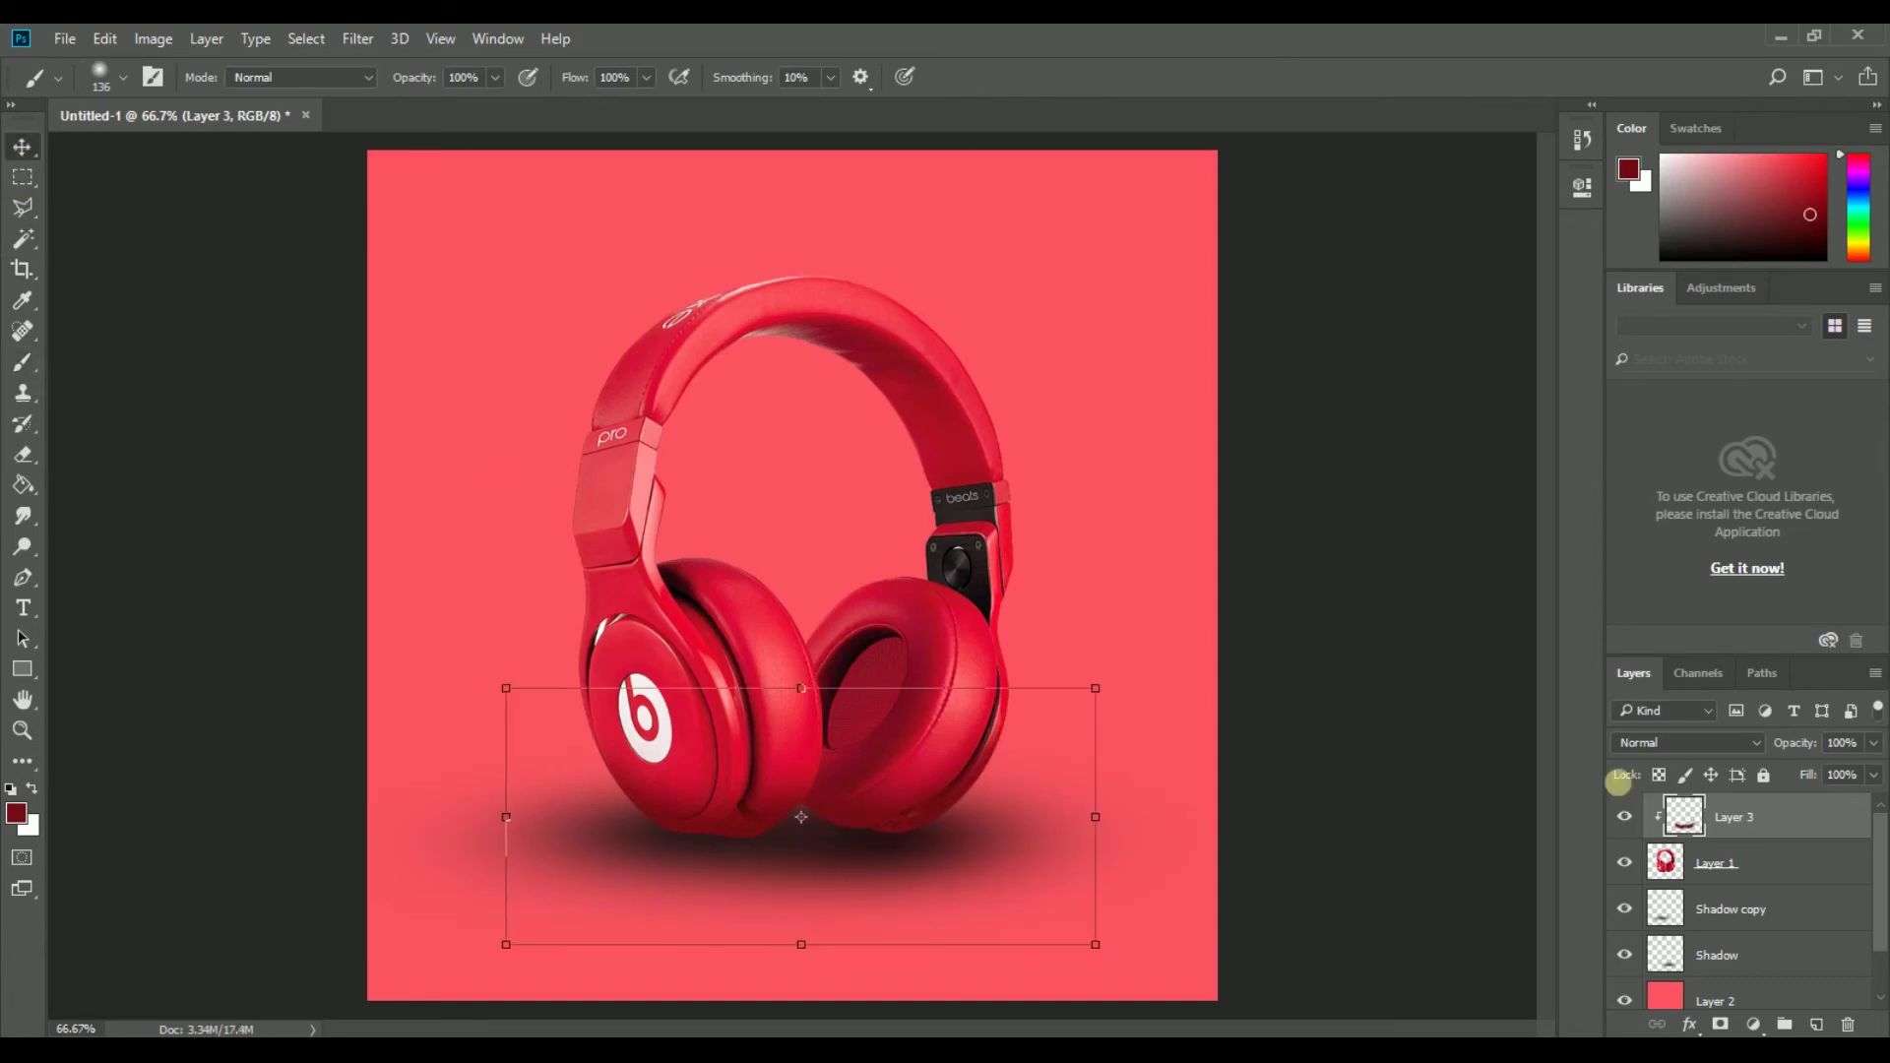
{"action": "left_click", "coordinate": [1693, 747]}
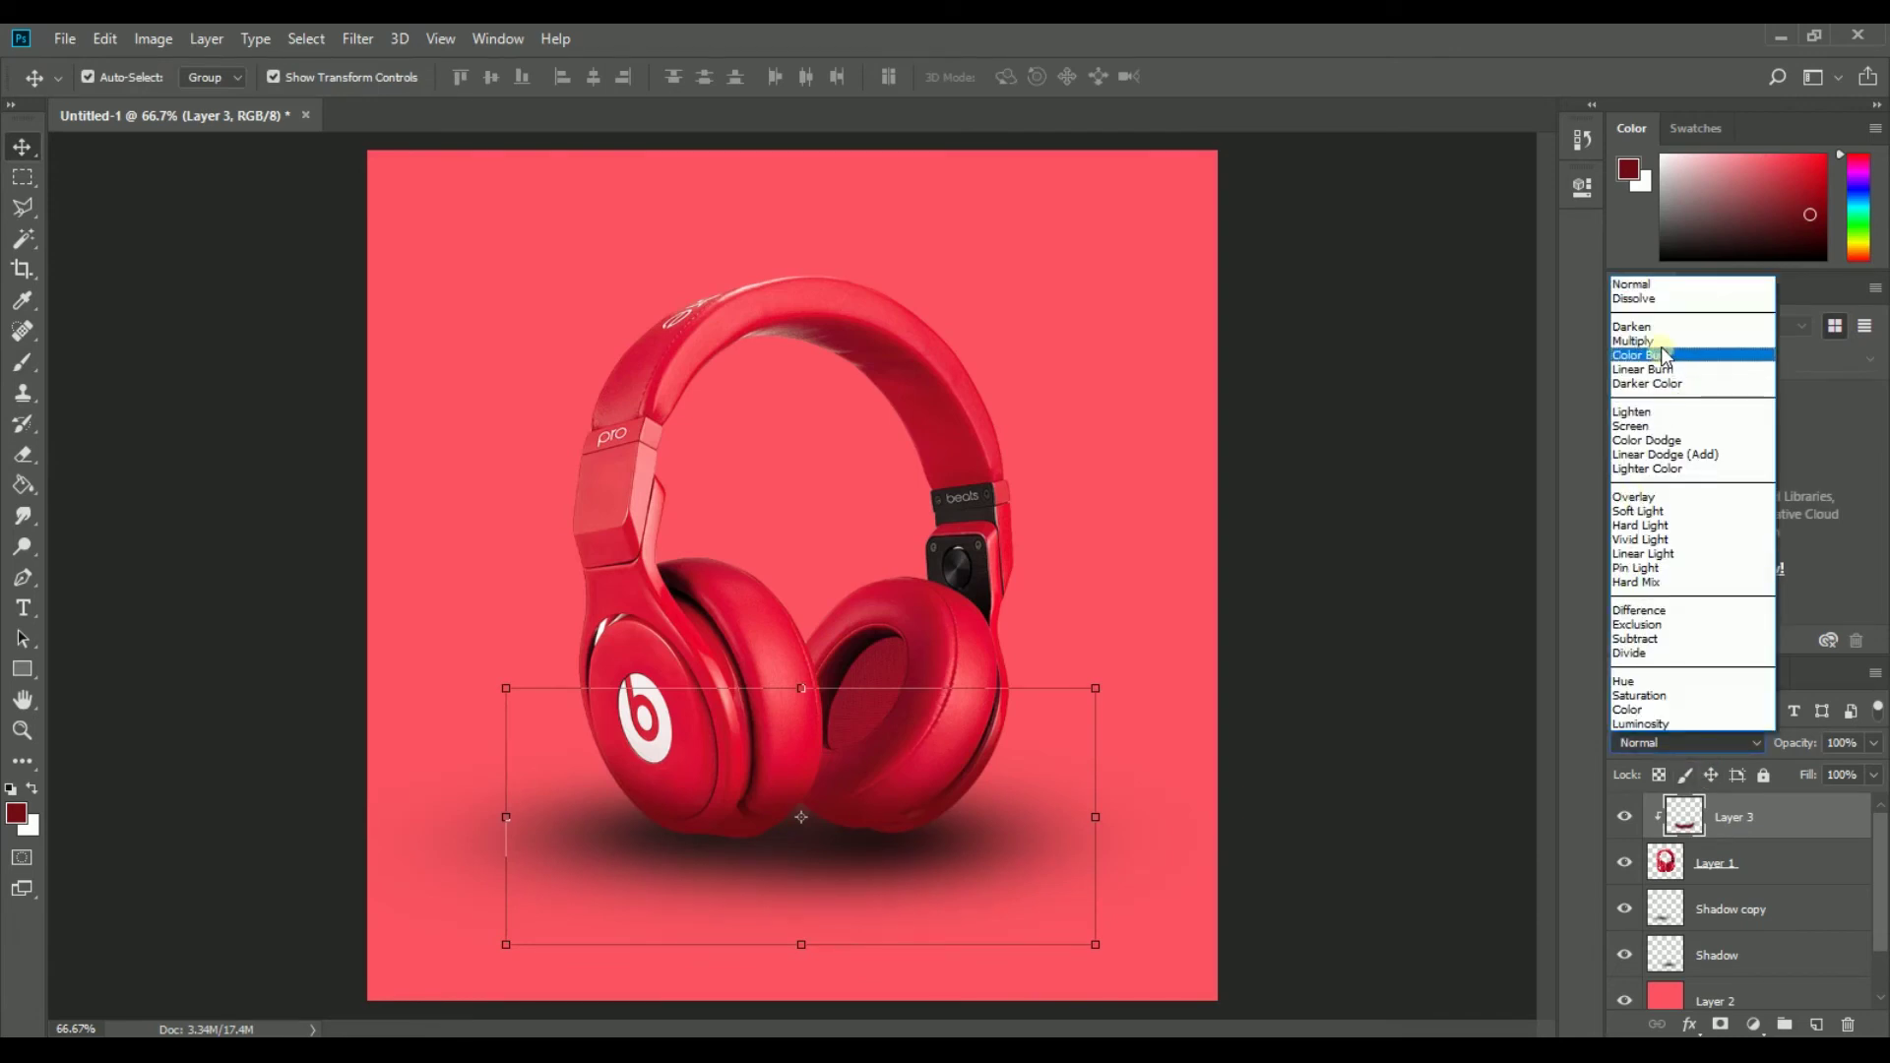
{"action": "left_click", "coordinate": [1660, 340]}
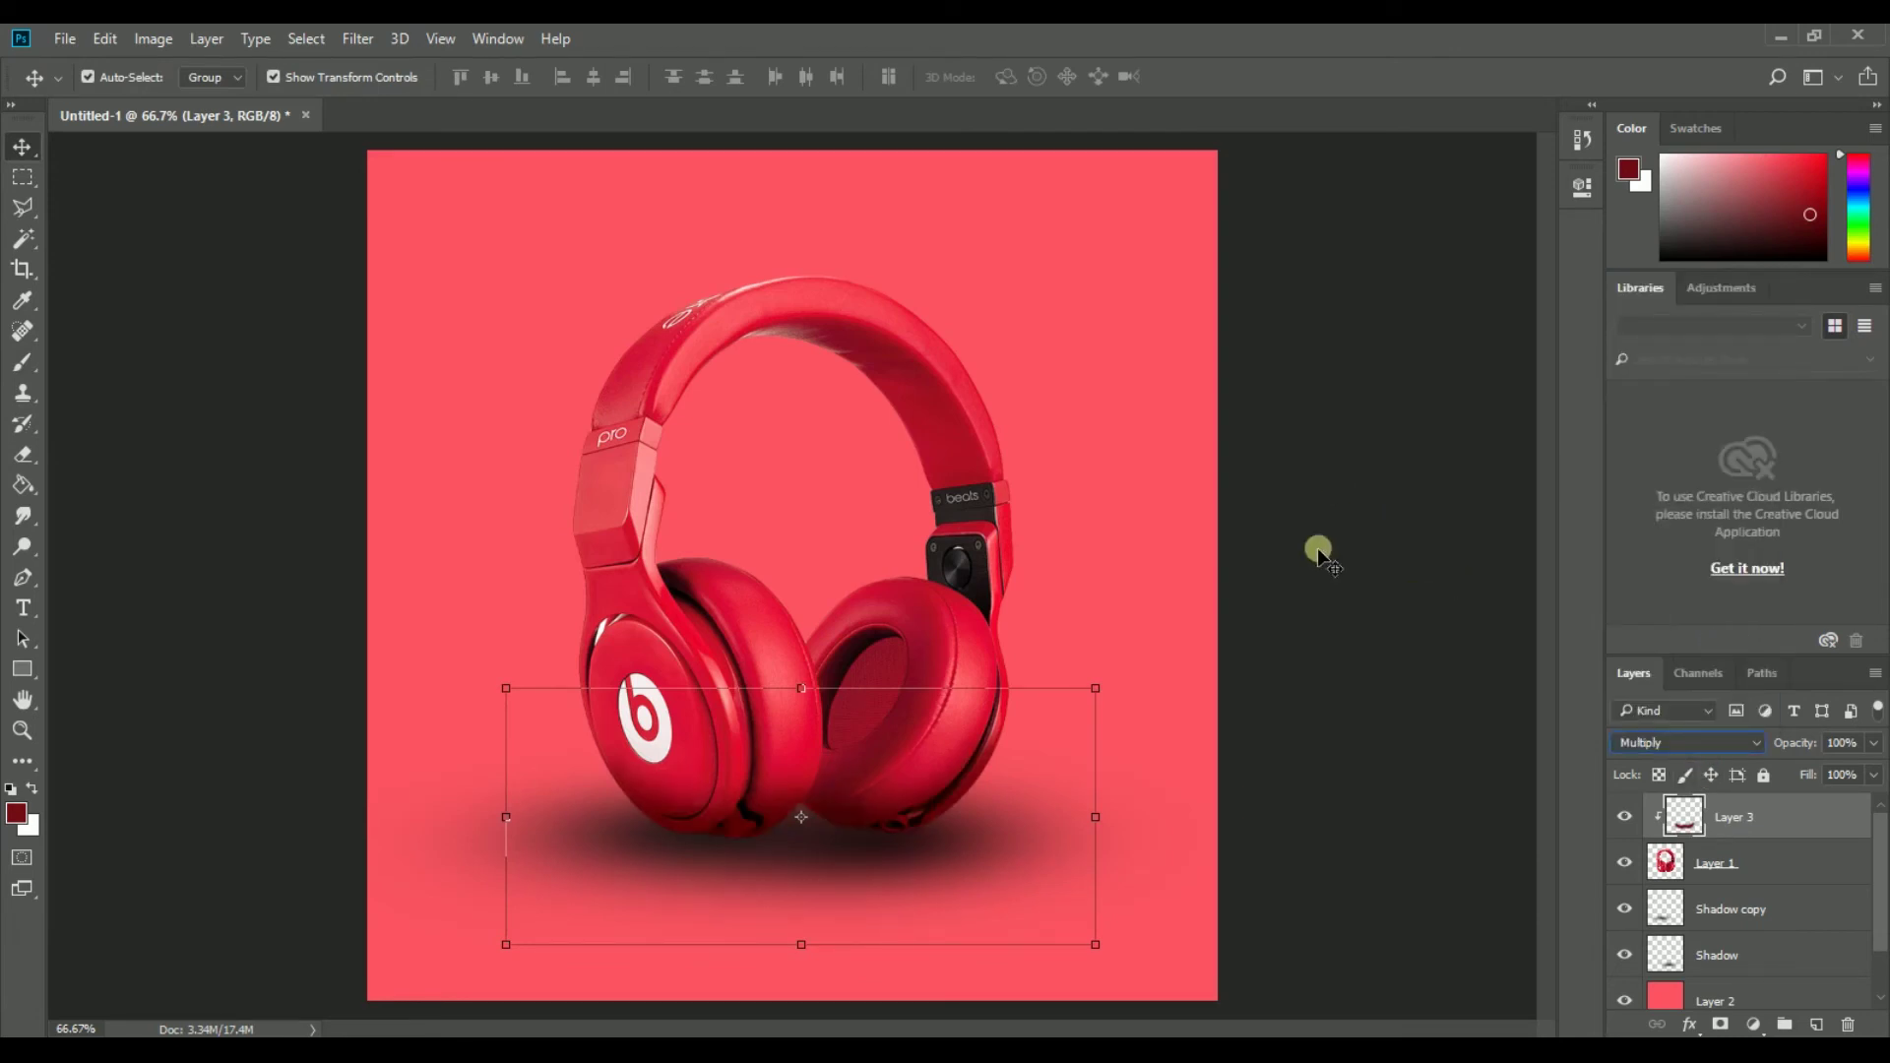
{"action": "left_click", "coordinate": [1873, 748]}
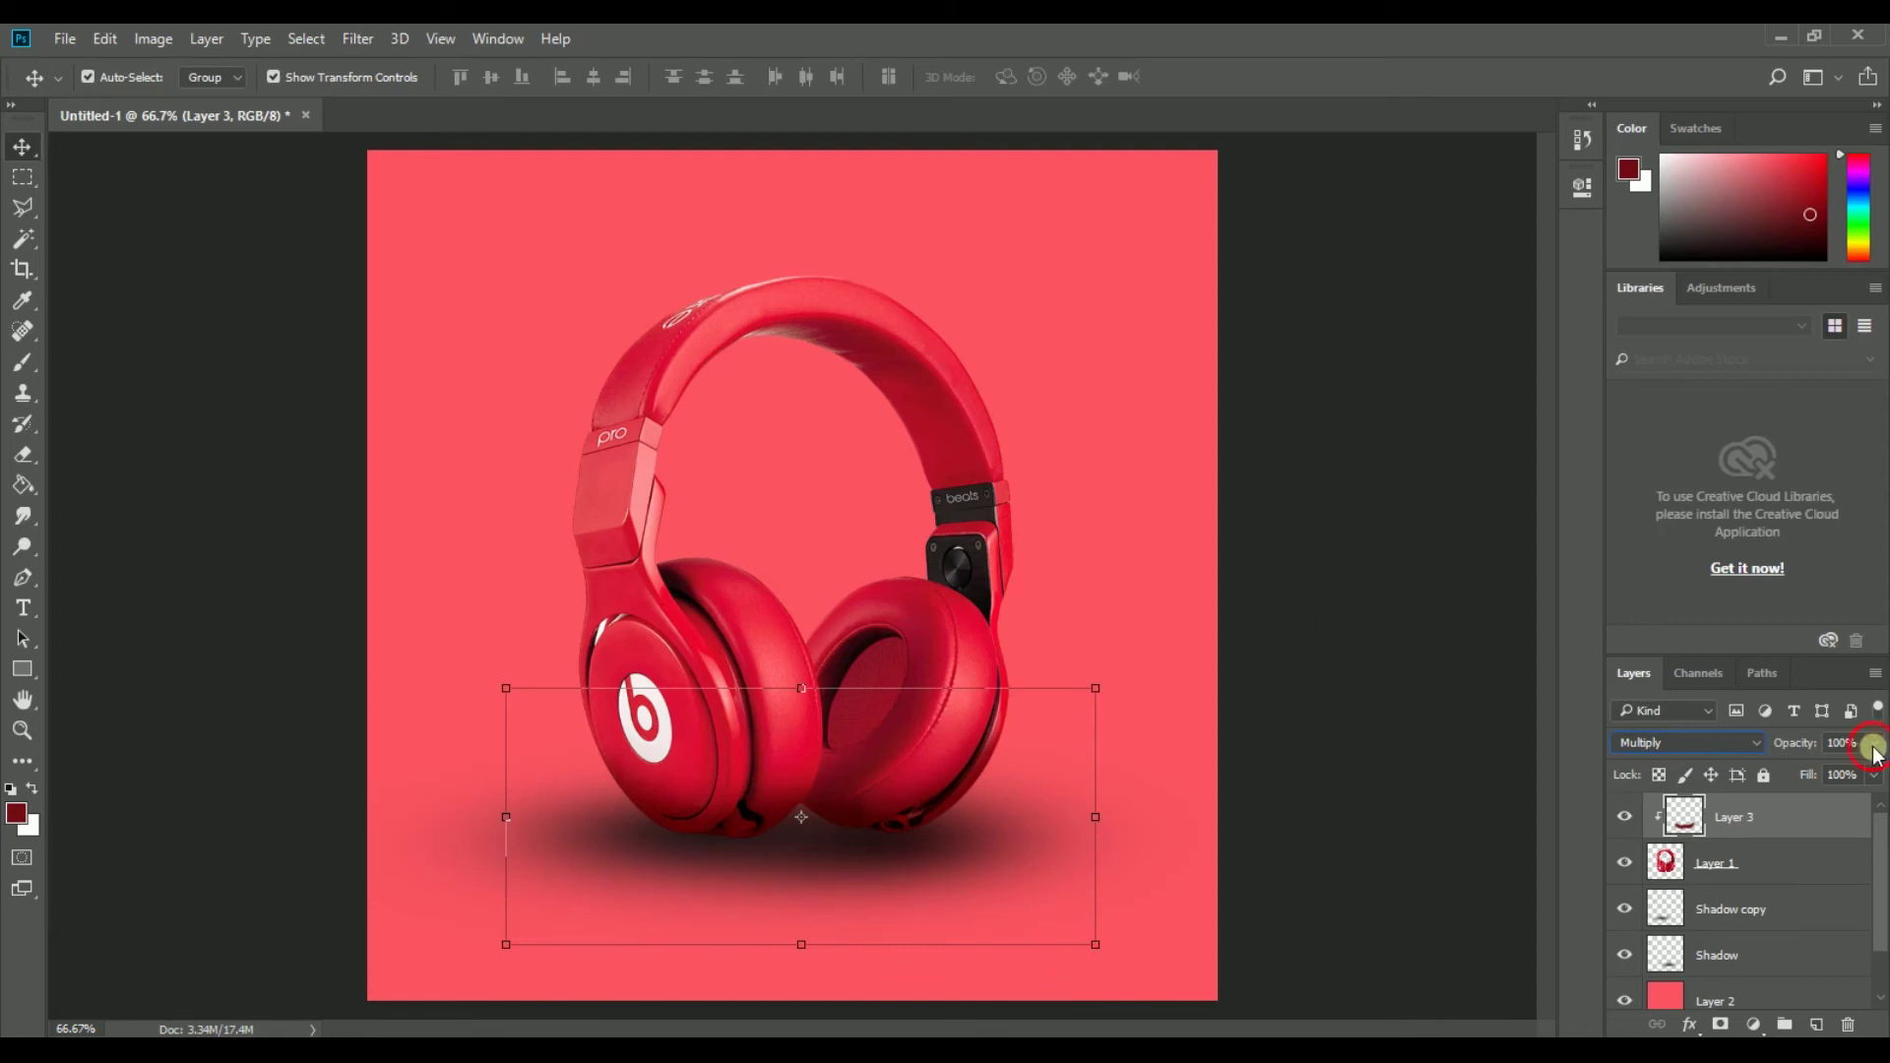
{"action": "left_click_drag", "start_coordinate": [1851, 781], "coordinate": [1841, 781]}
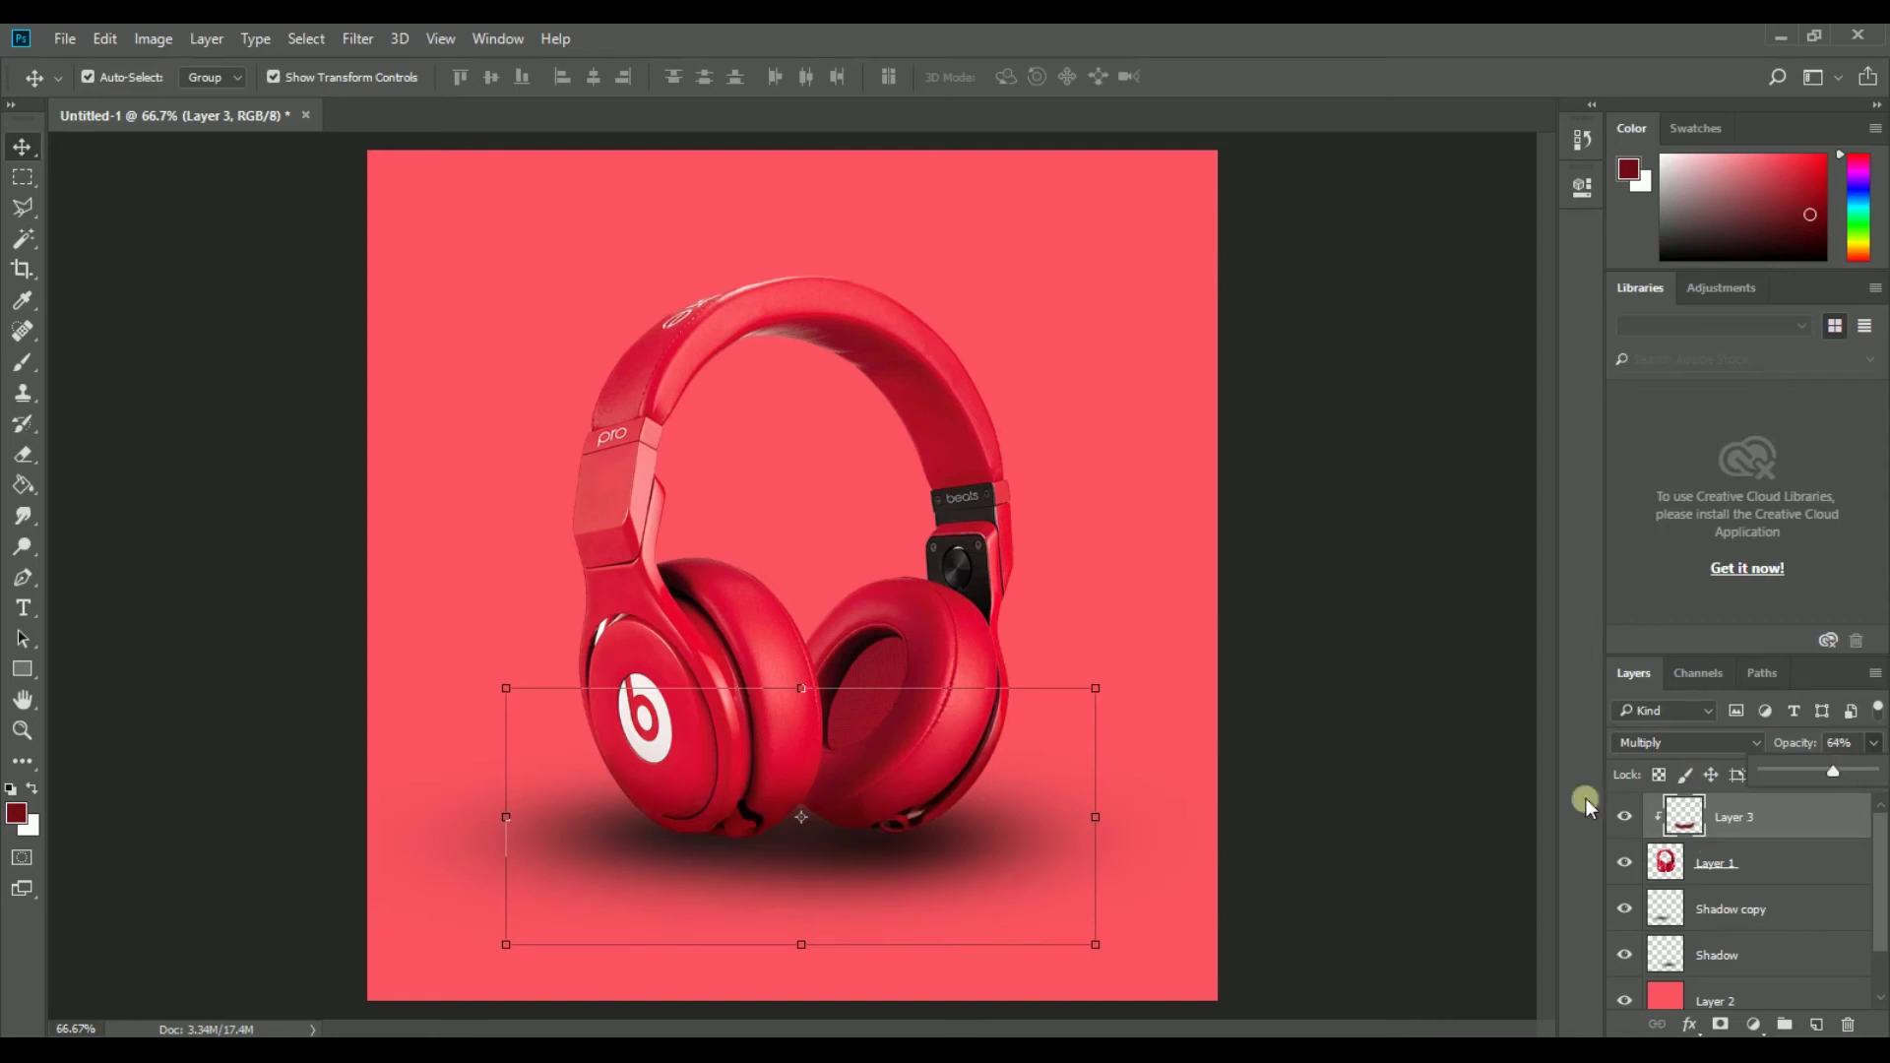
{"action": "left_click", "coordinate": [268, 589]}
{"action": "left_click", "coordinate": [220, 649]}
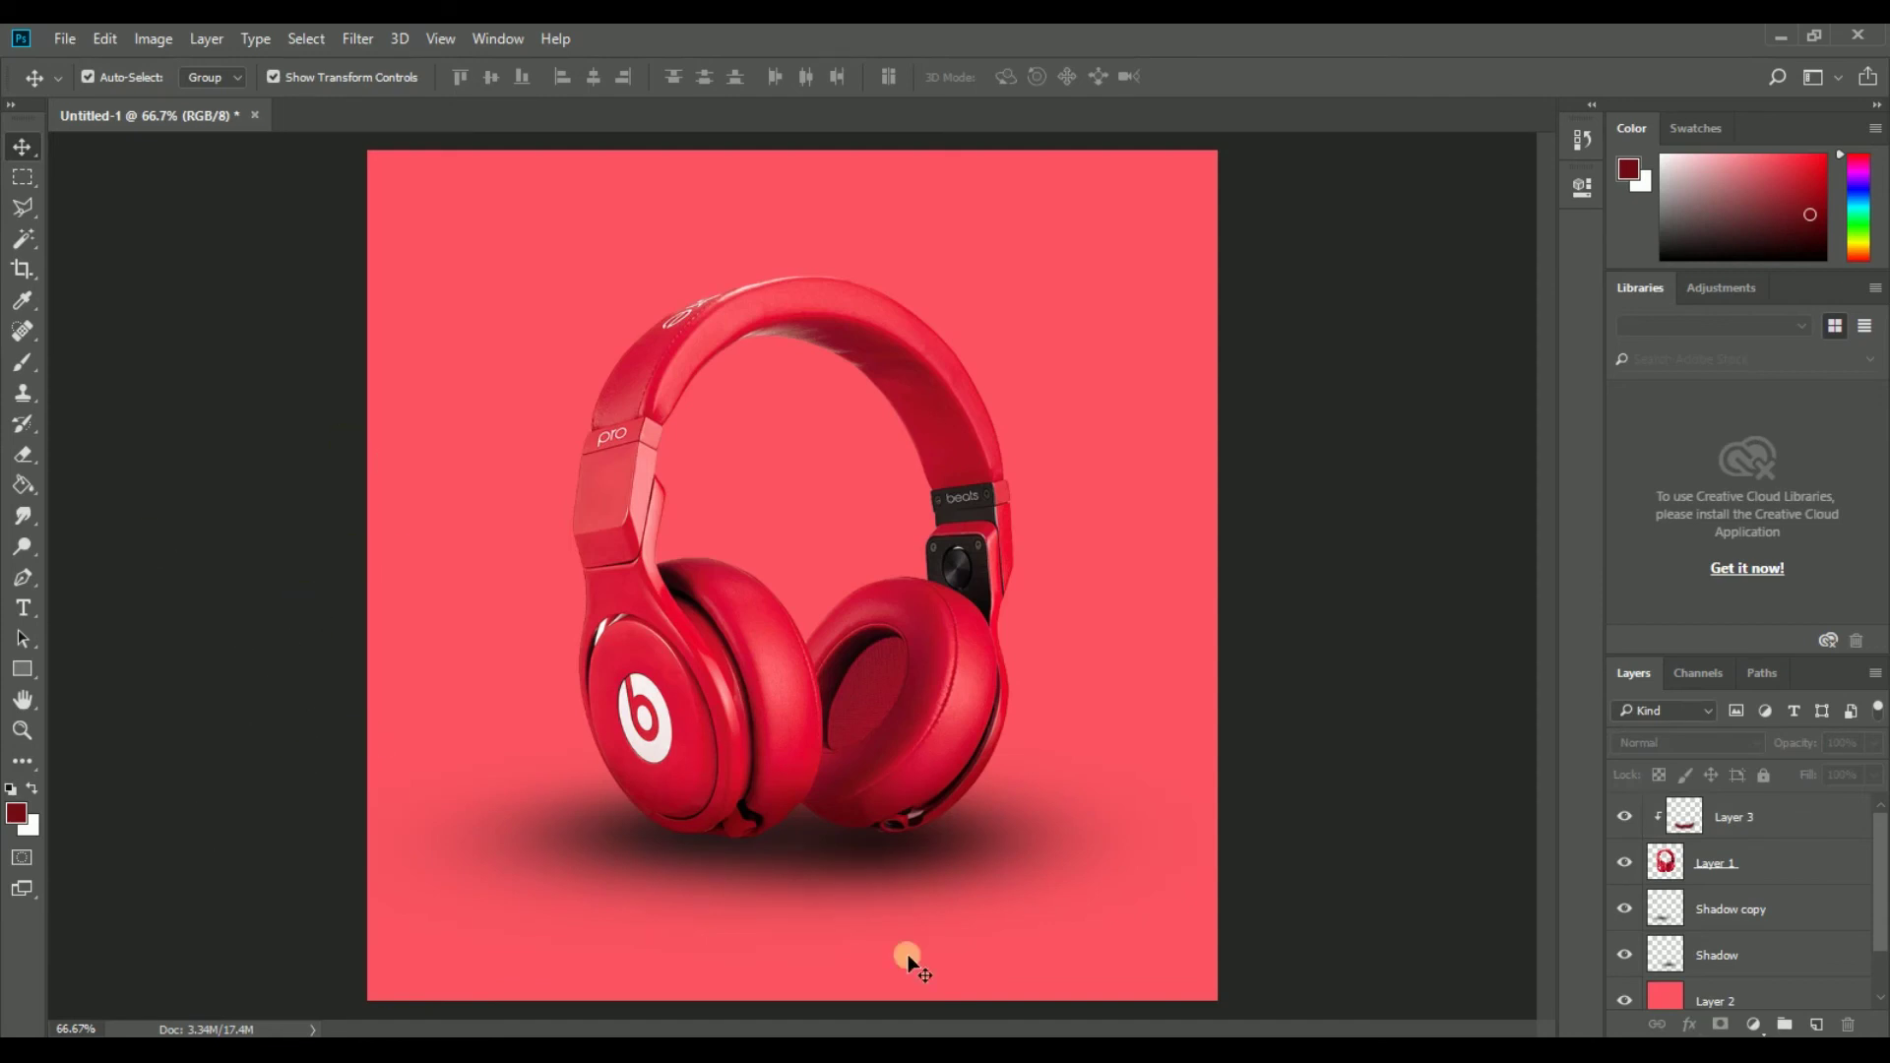
{"action": "left_click", "coordinate": [1320, 662]}
{"action": "left_click", "coordinate": [1761, 863]}
{"action": "left_click", "coordinate": [133, 405]}
Step: Save the image as a JPEG named project in the Realistic Shadow folder, with quality 12 (Maximum) and Baseline ("Standard") format
{"action": "left_click", "coordinate": [61, 38]}
{"action": "left_click", "coordinate": [63, 38]}
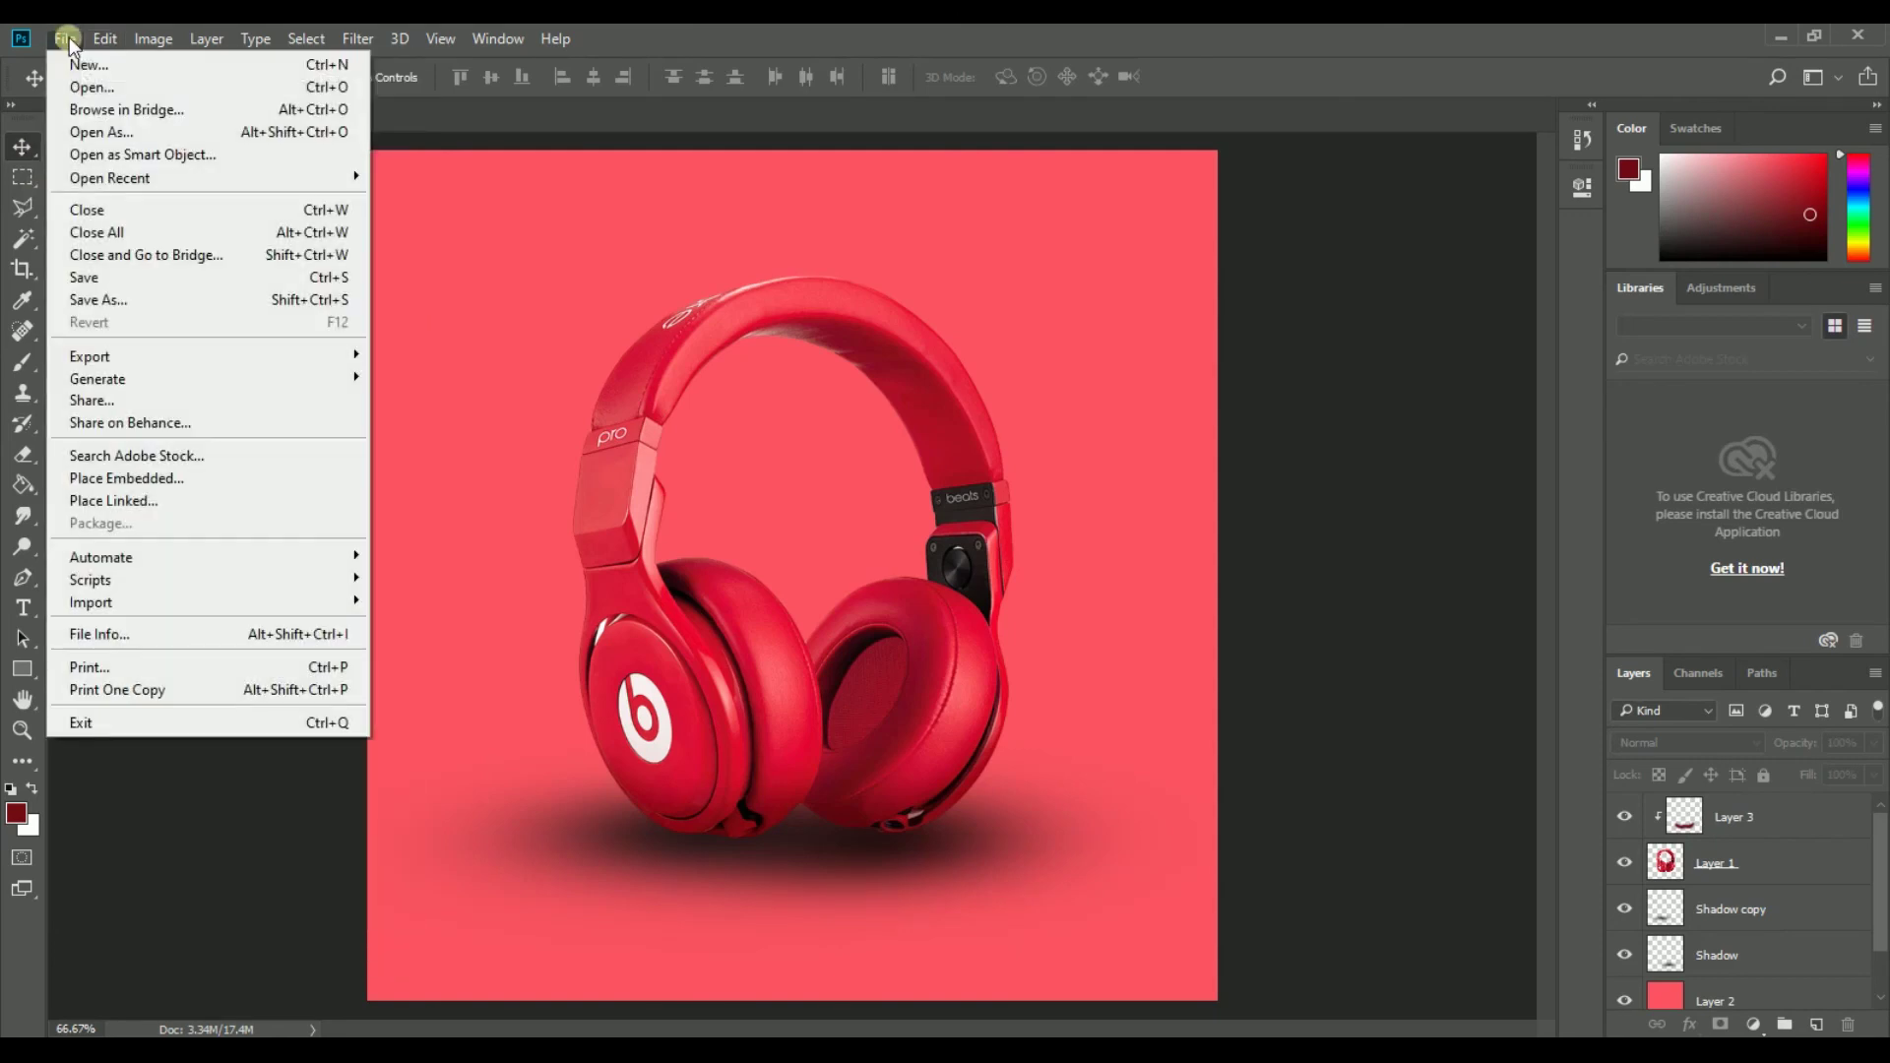
{"action": "left_click", "coordinate": [98, 301]}
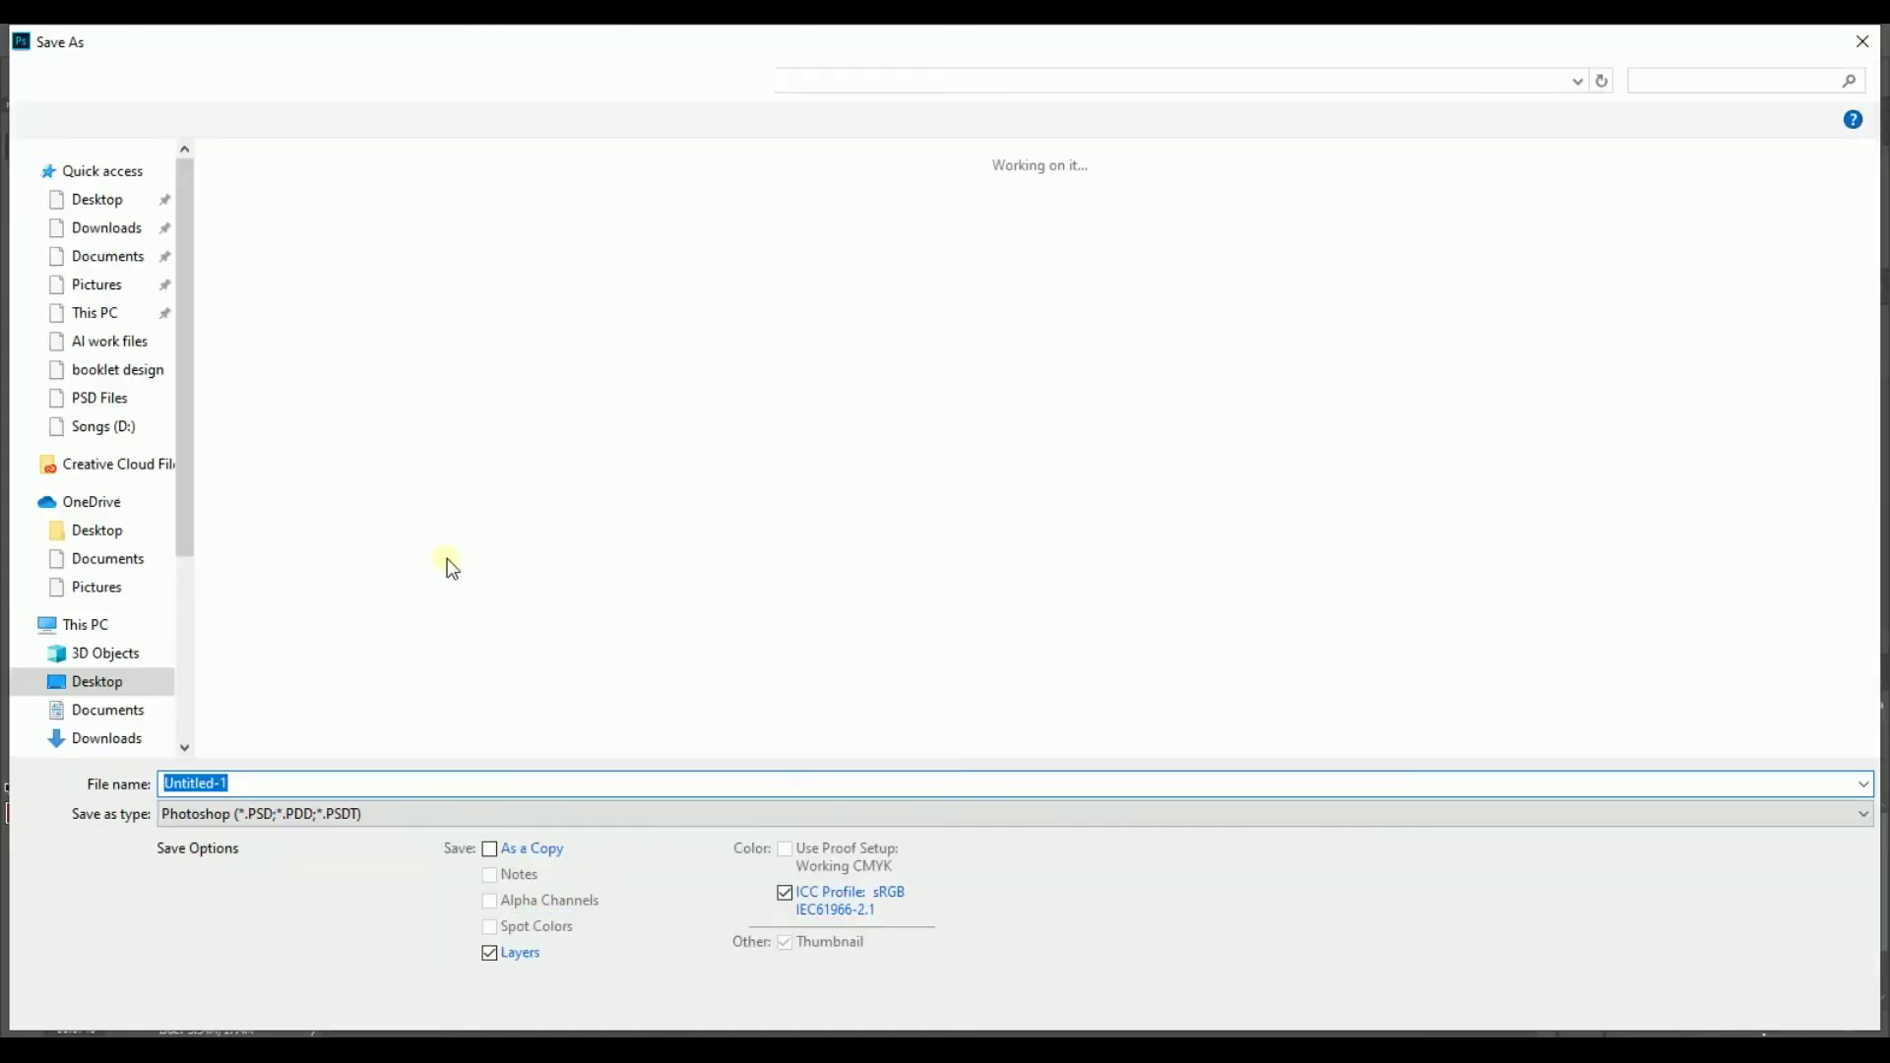
{"action": "left_click", "coordinate": [371, 813]}
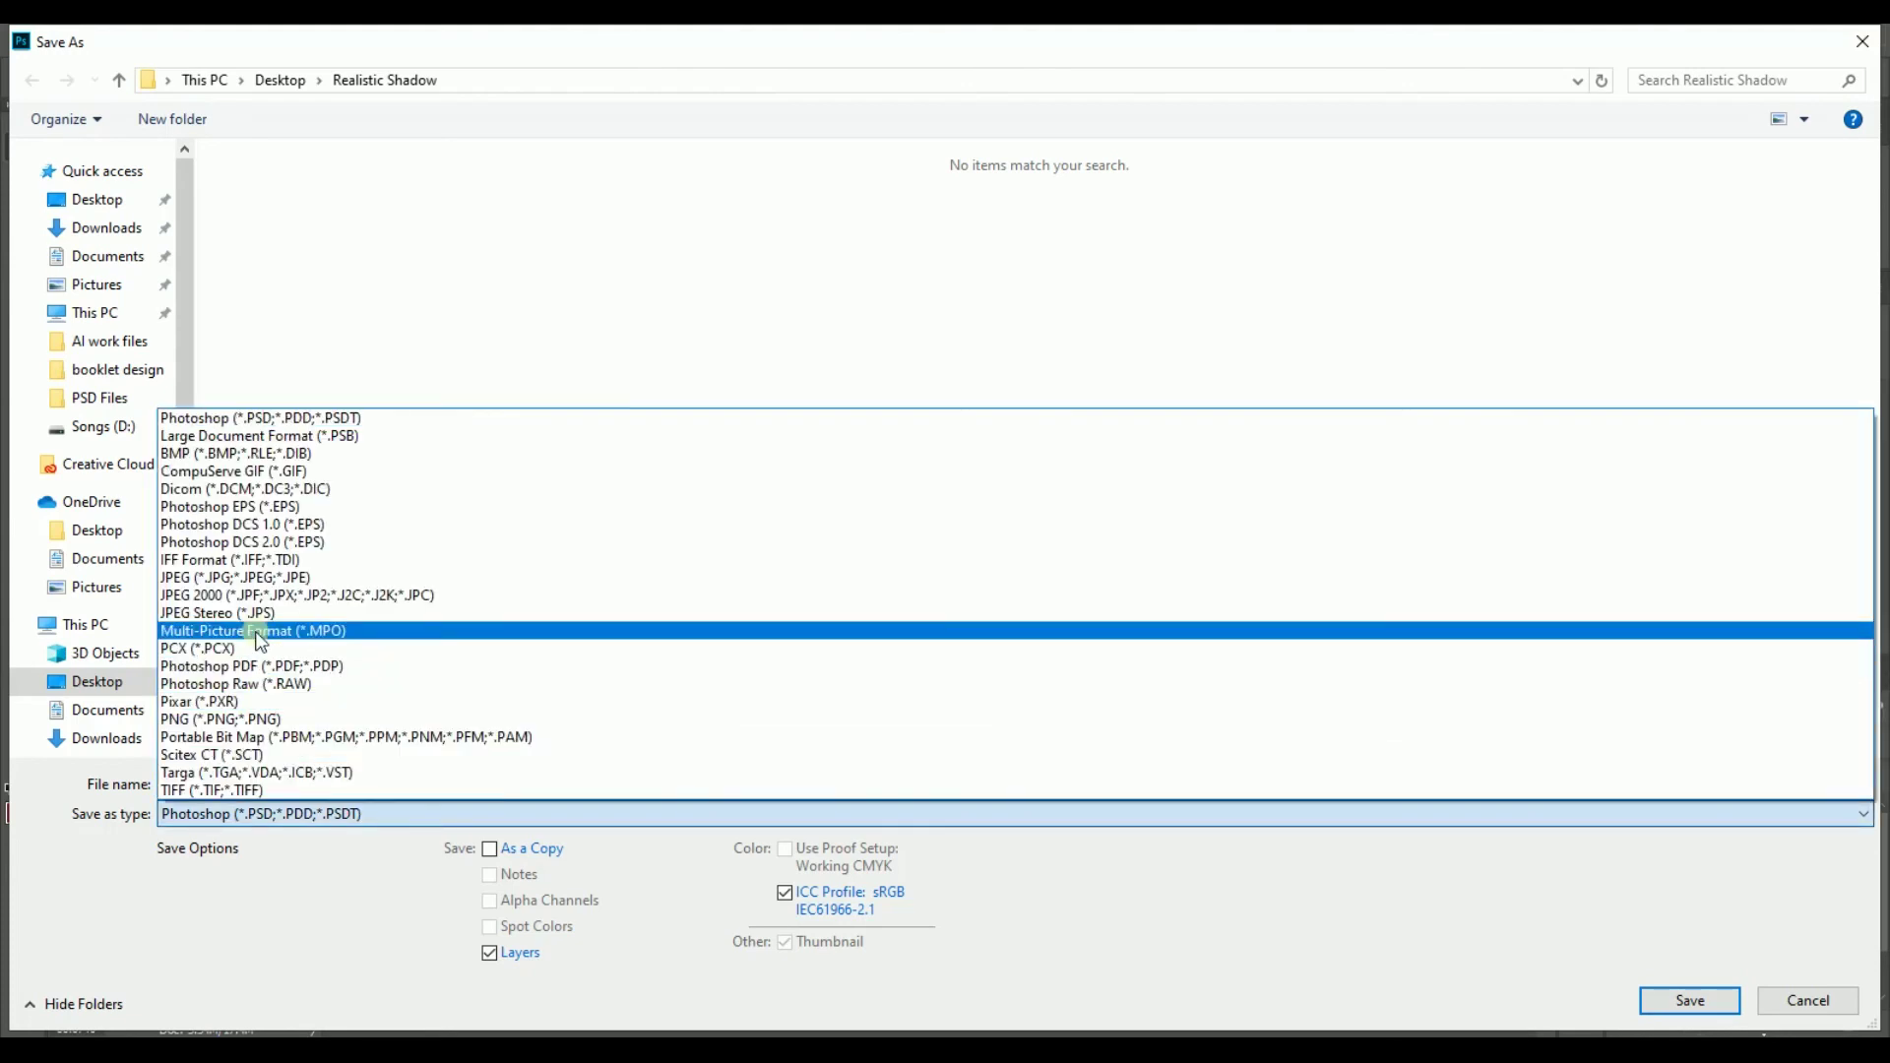
{"action": "left_click", "coordinate": [262, 577]}
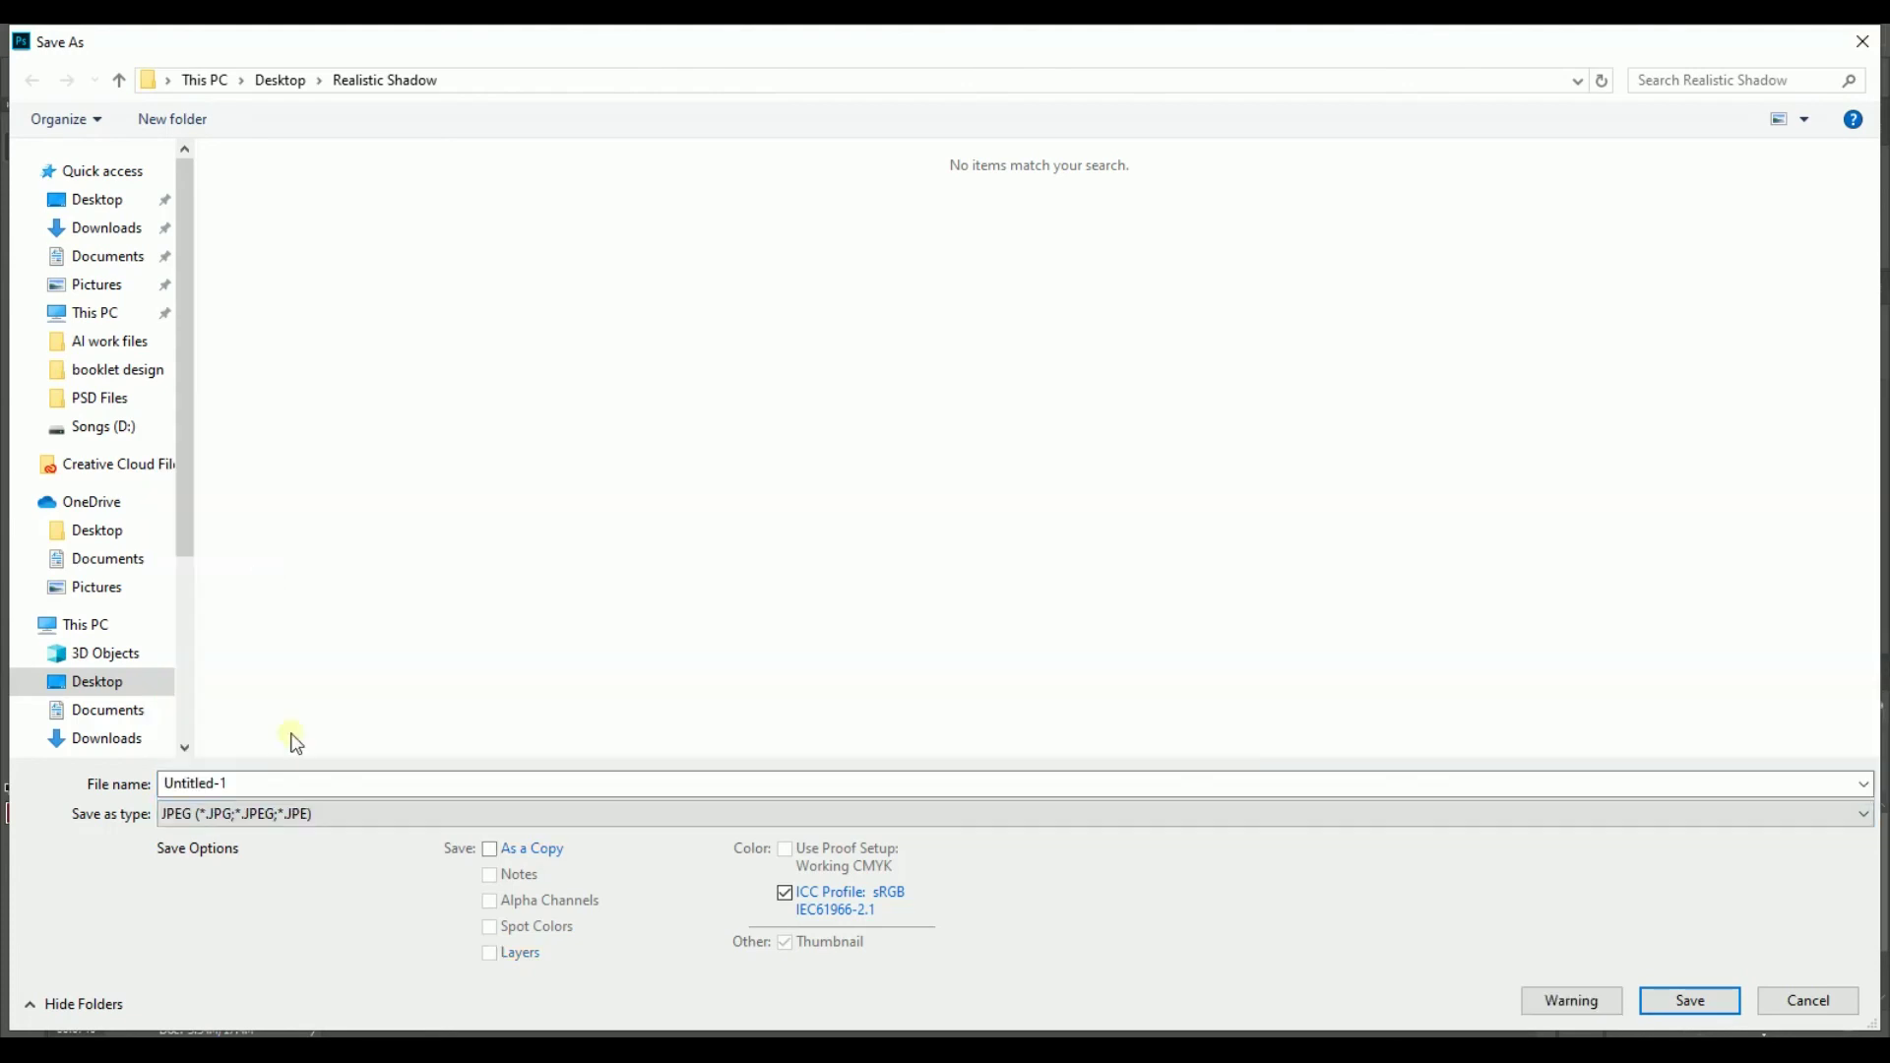
{"action": "double_click", "coordinate": [290, 788]}
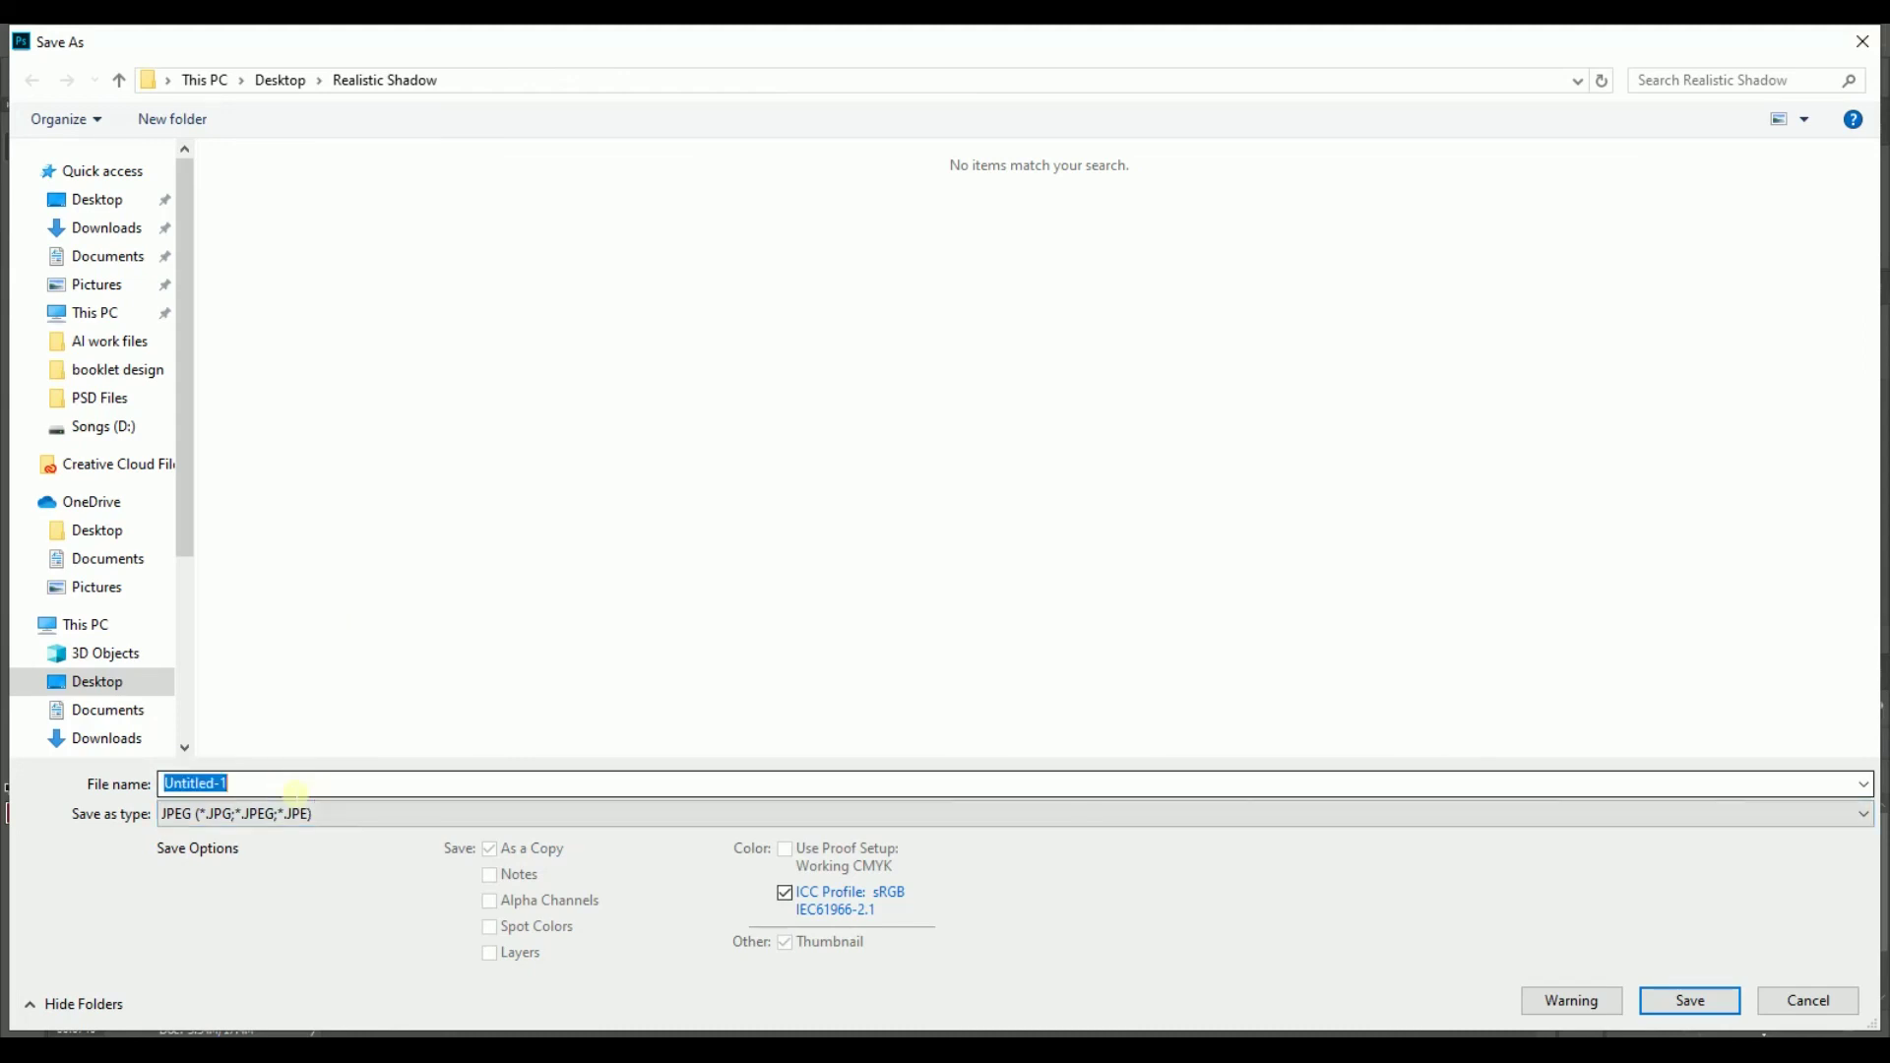
{"action": "type", "text": "pr"}
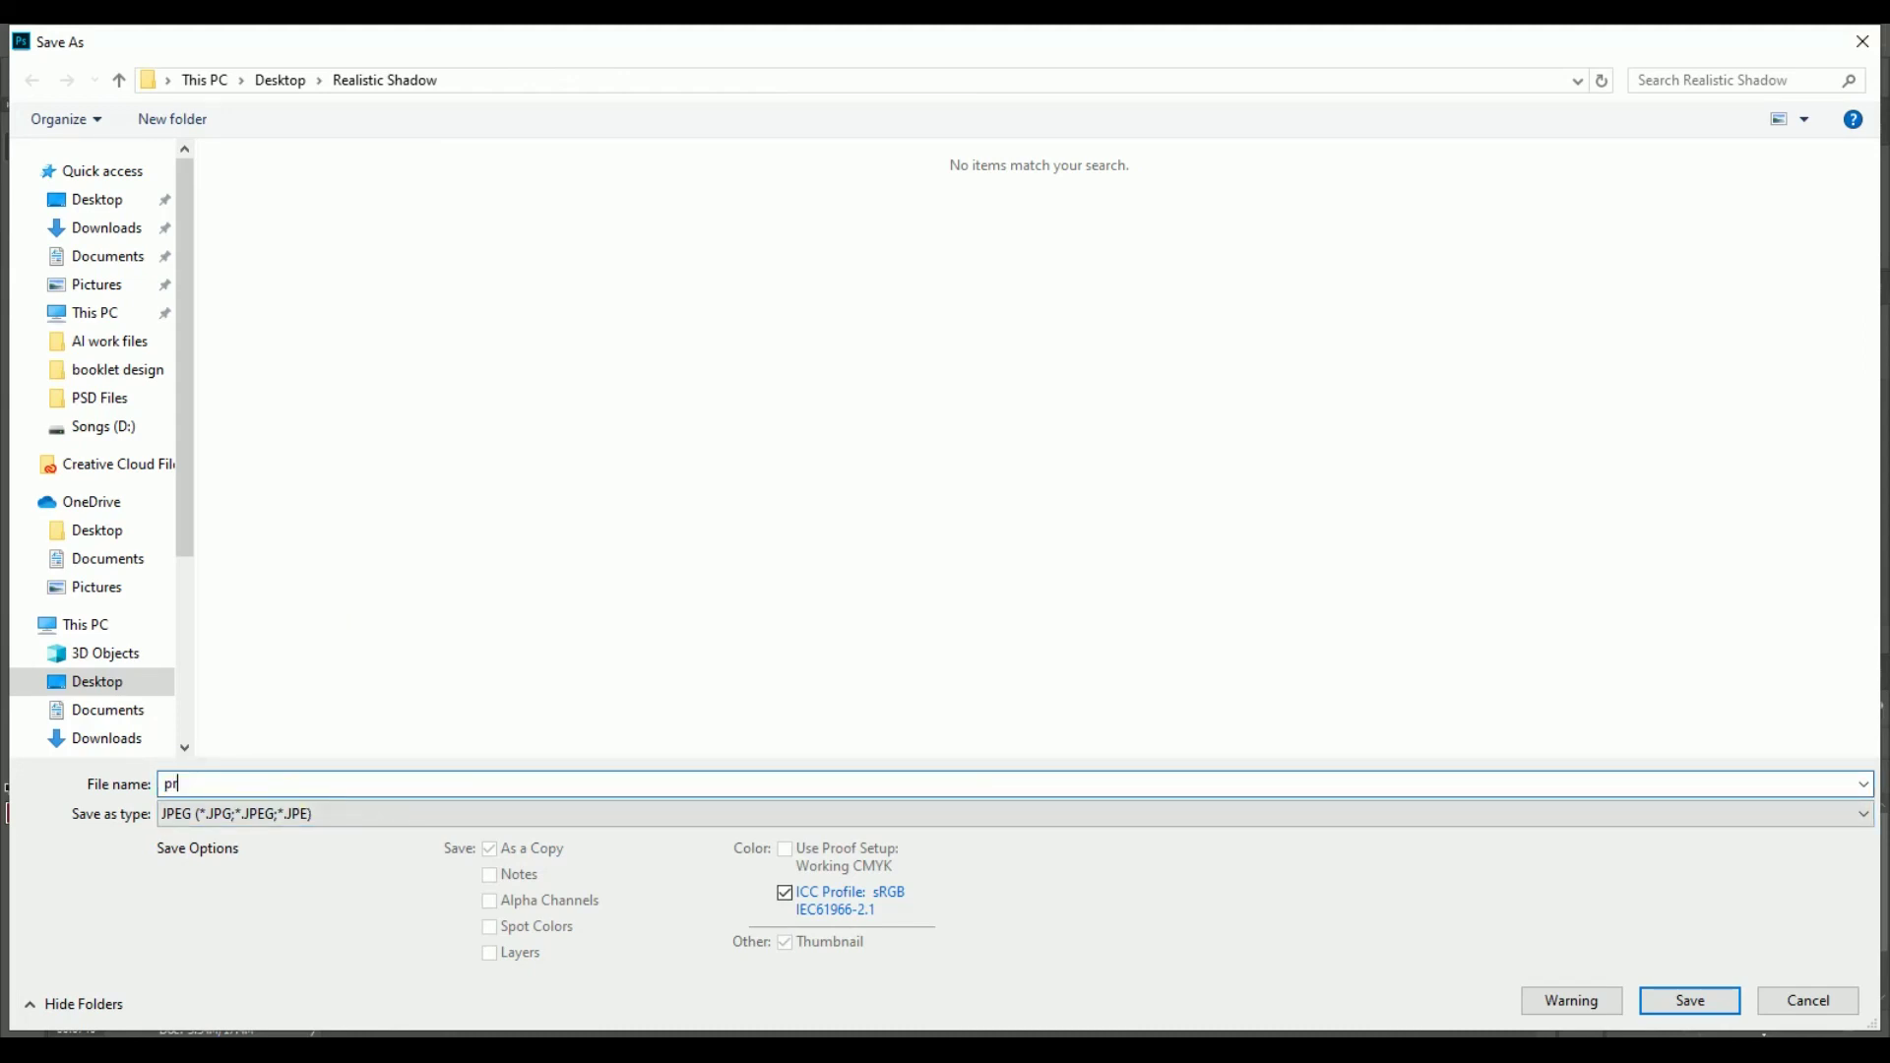
{"action": "type", "text": "oject"}
{"action": "key", "text": "Return"}
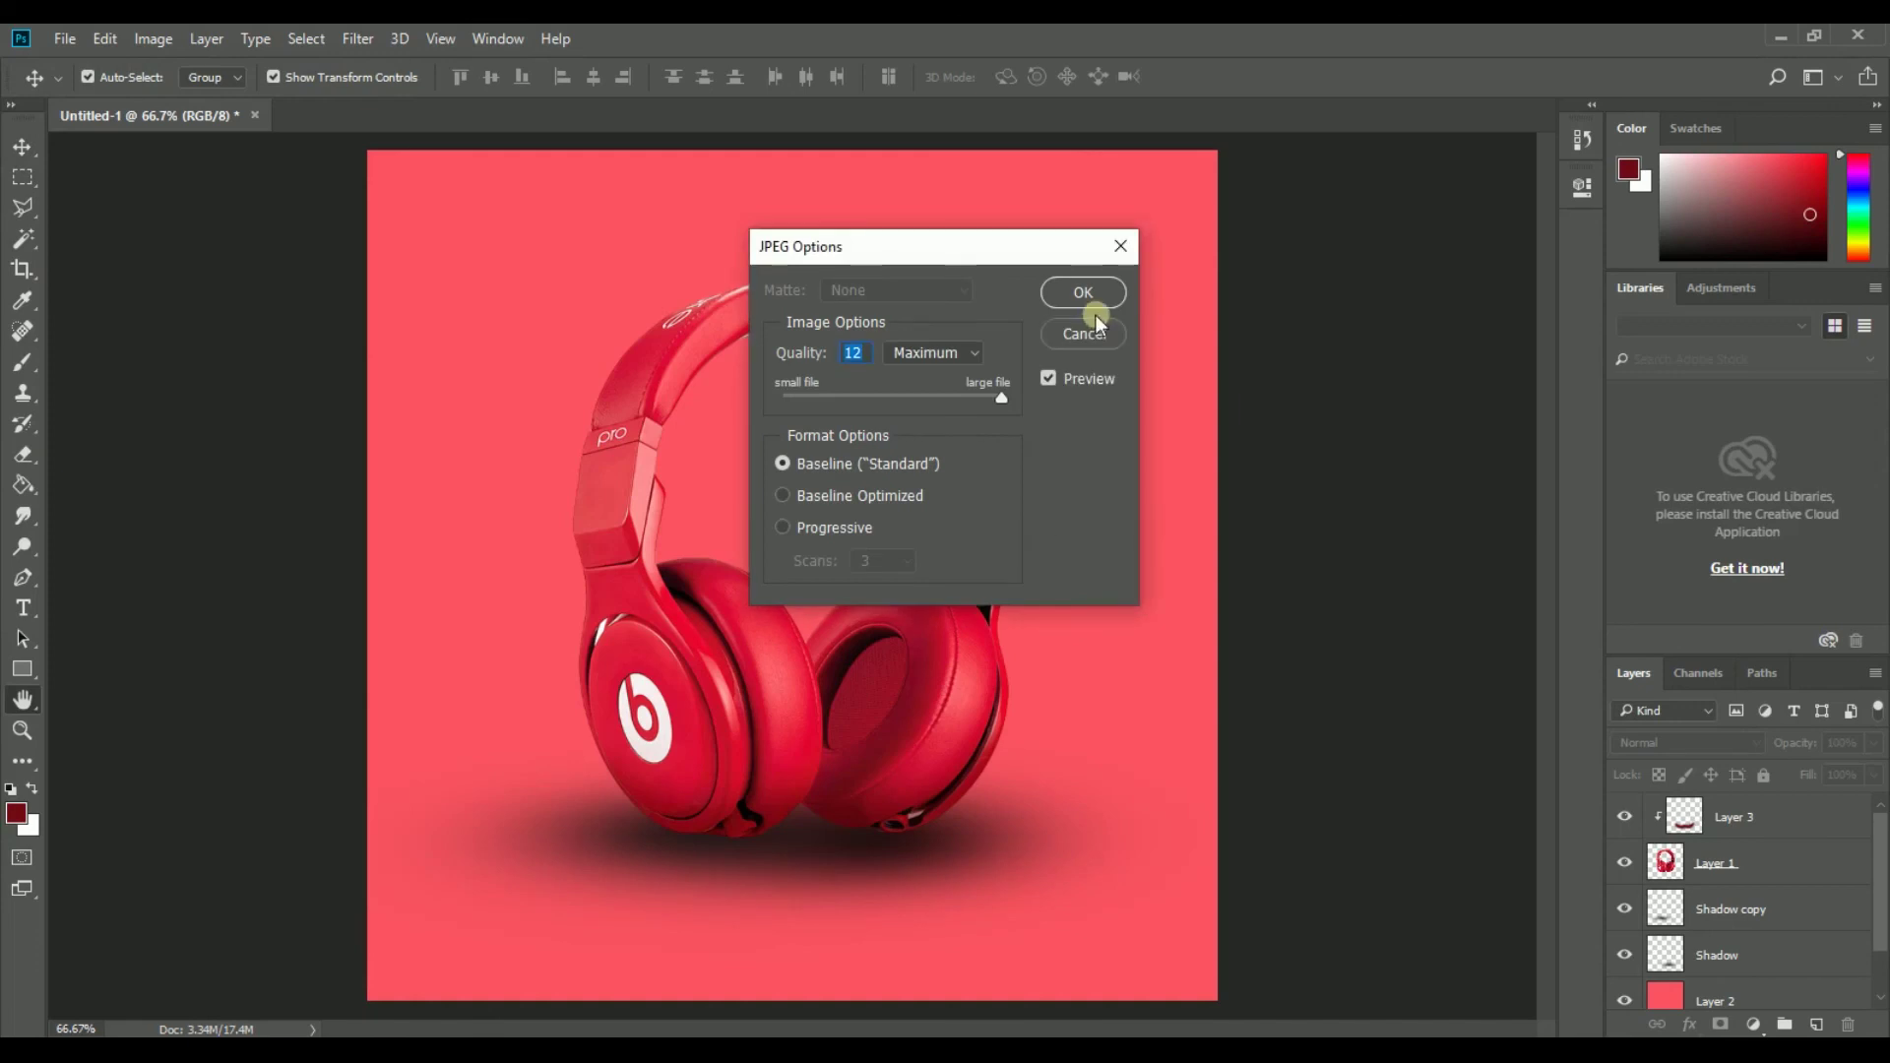
{"action": "left_click", "coordinate": [1086, 296]}
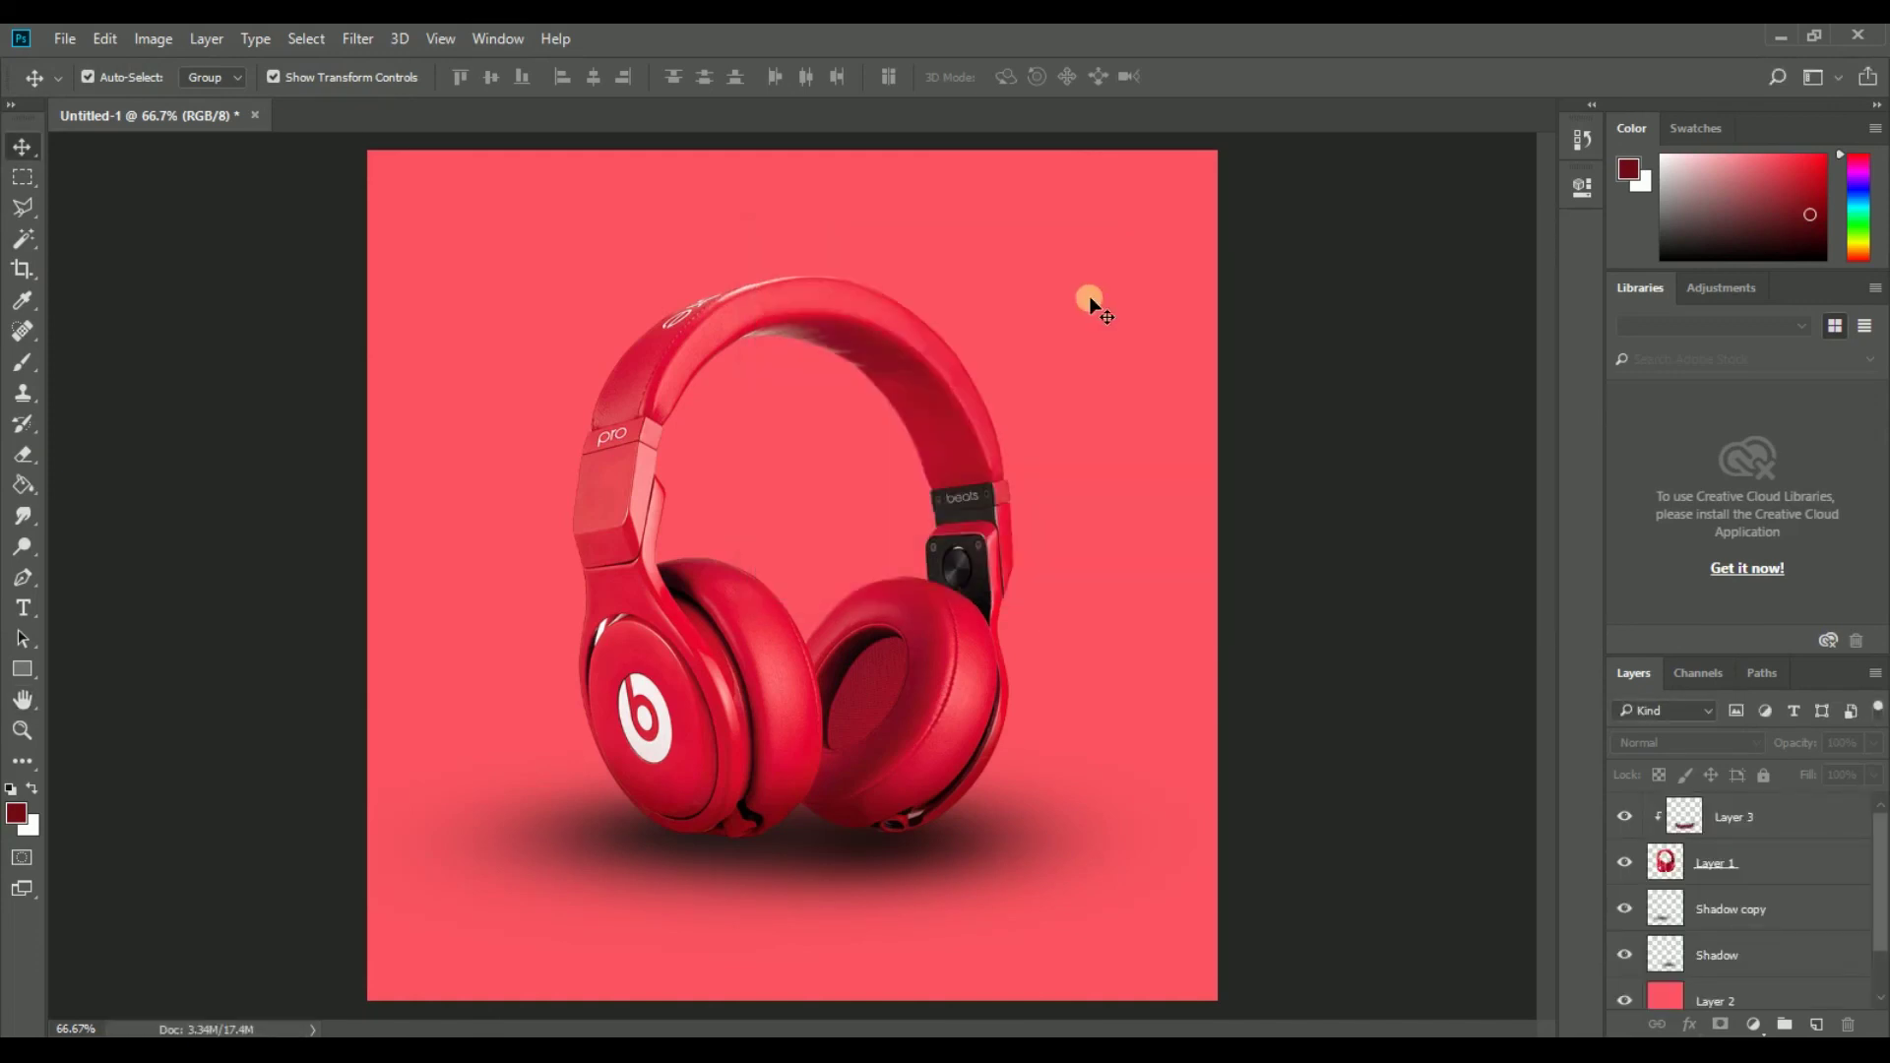
Step: Switch to the desktop and open the Realistic Shadow folder in a maximized File Explorer window
{"action": "key", "text": "super+d"}
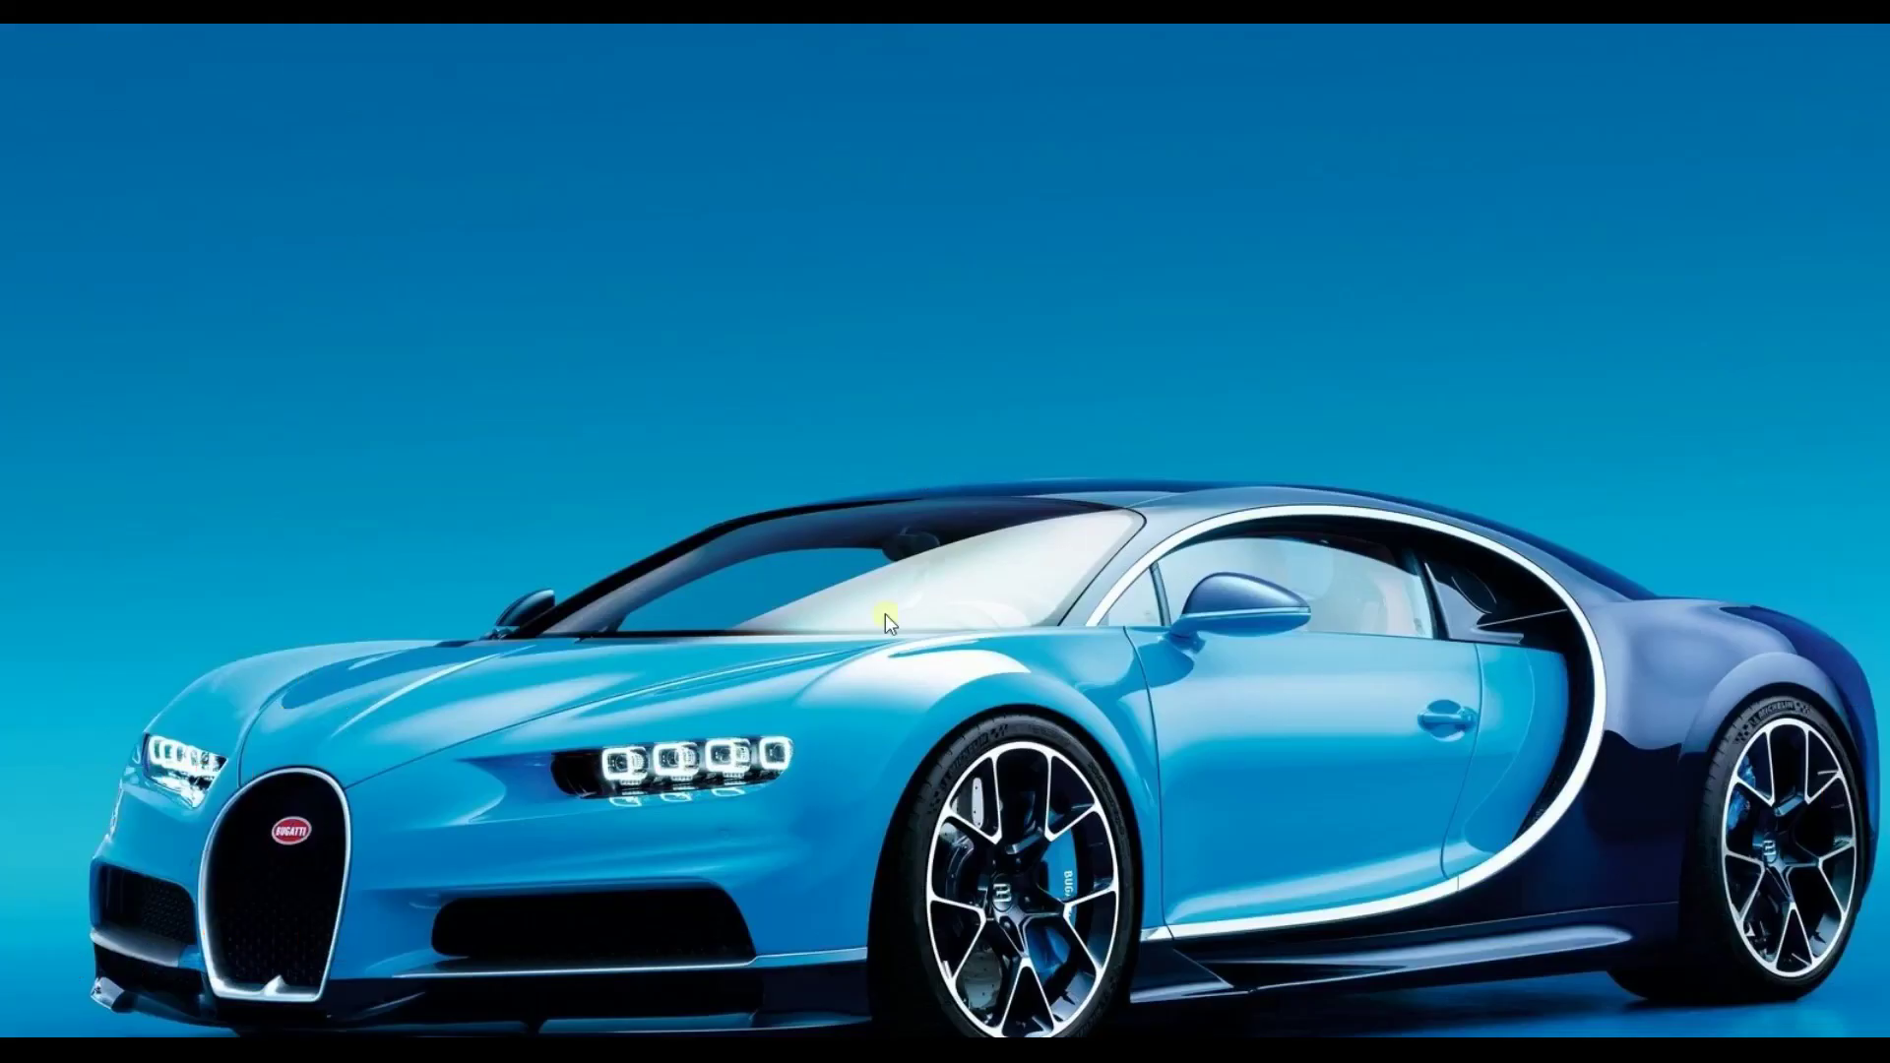
{"action": "left_click", "coordinate": [941, 451]}
{"action": "double_click", "coordinate": [941, 449]}
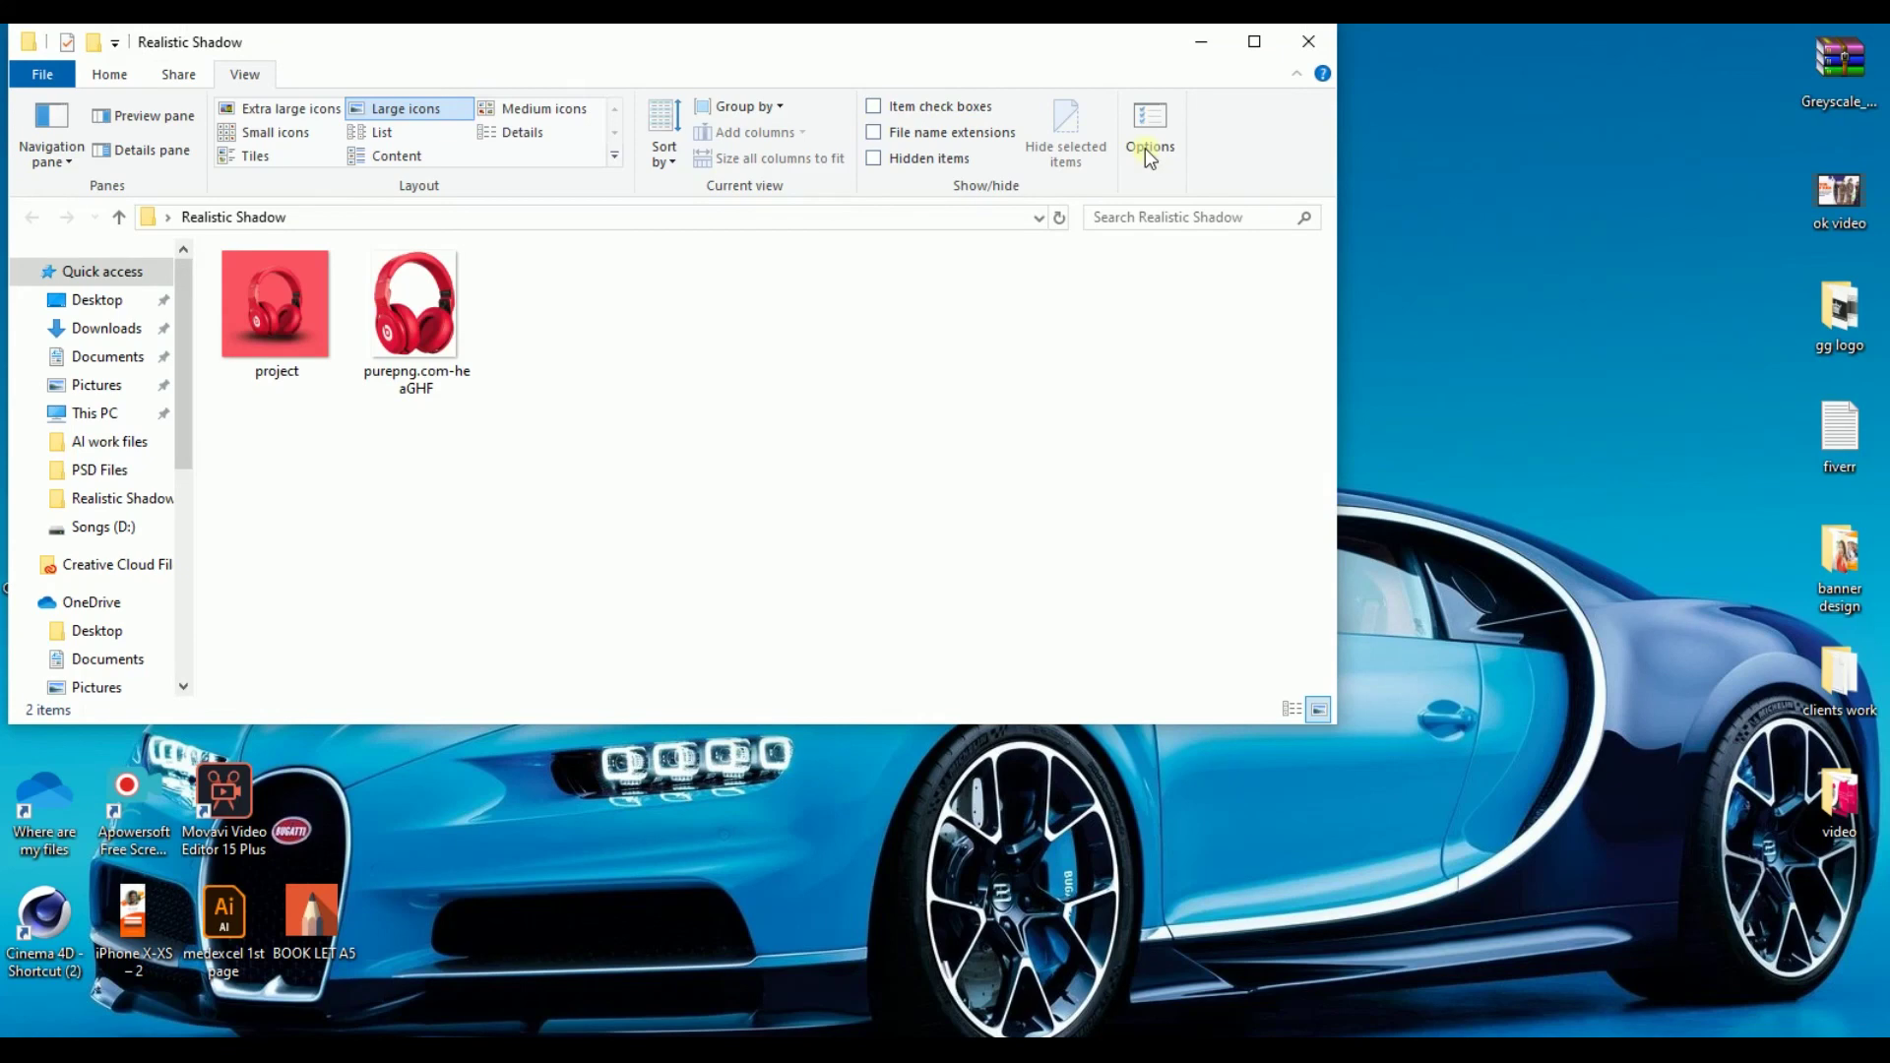
{"action": "left_click", "coordinate": [1252, 44]}
{"action": "left_click", "coordinate": [765, 511]}
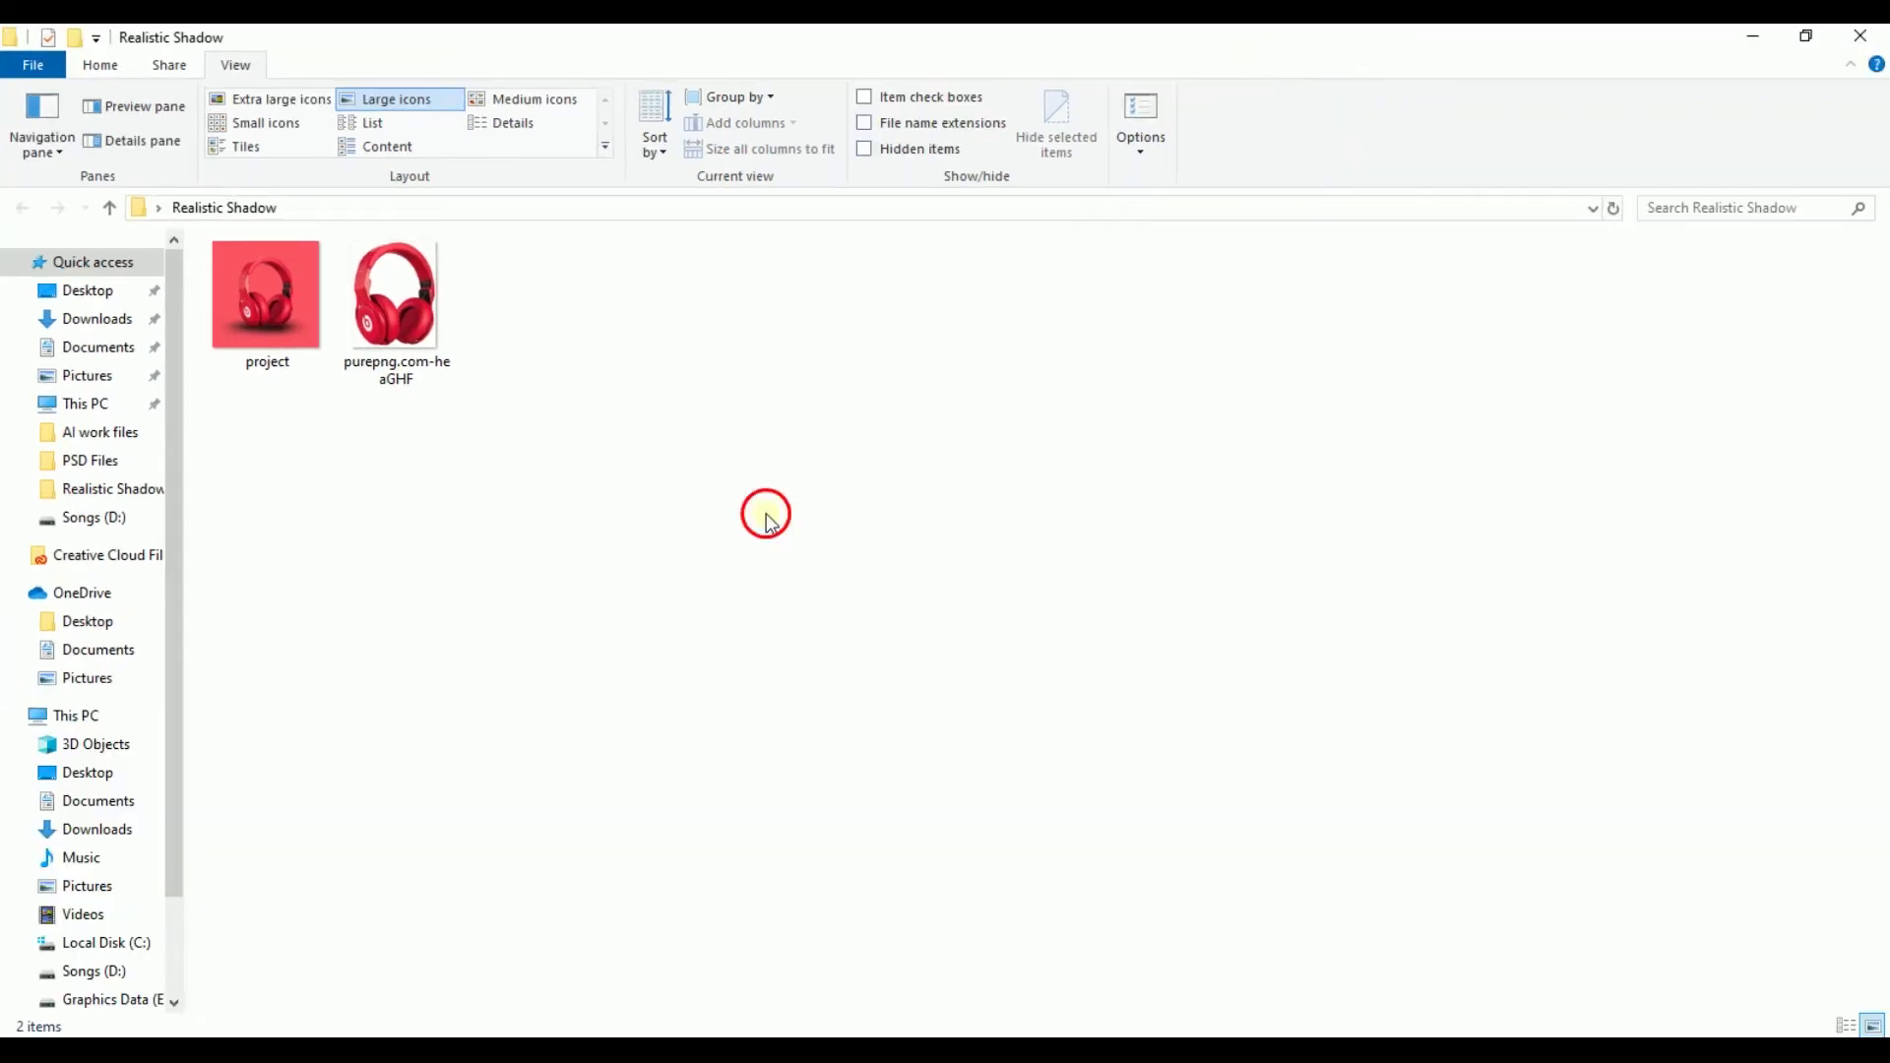
Step: Open project.jpg in Photos, compare it with the original headphones PNG, and close the viewer
{"action": "left_click", "coordinate": [258, 309]}
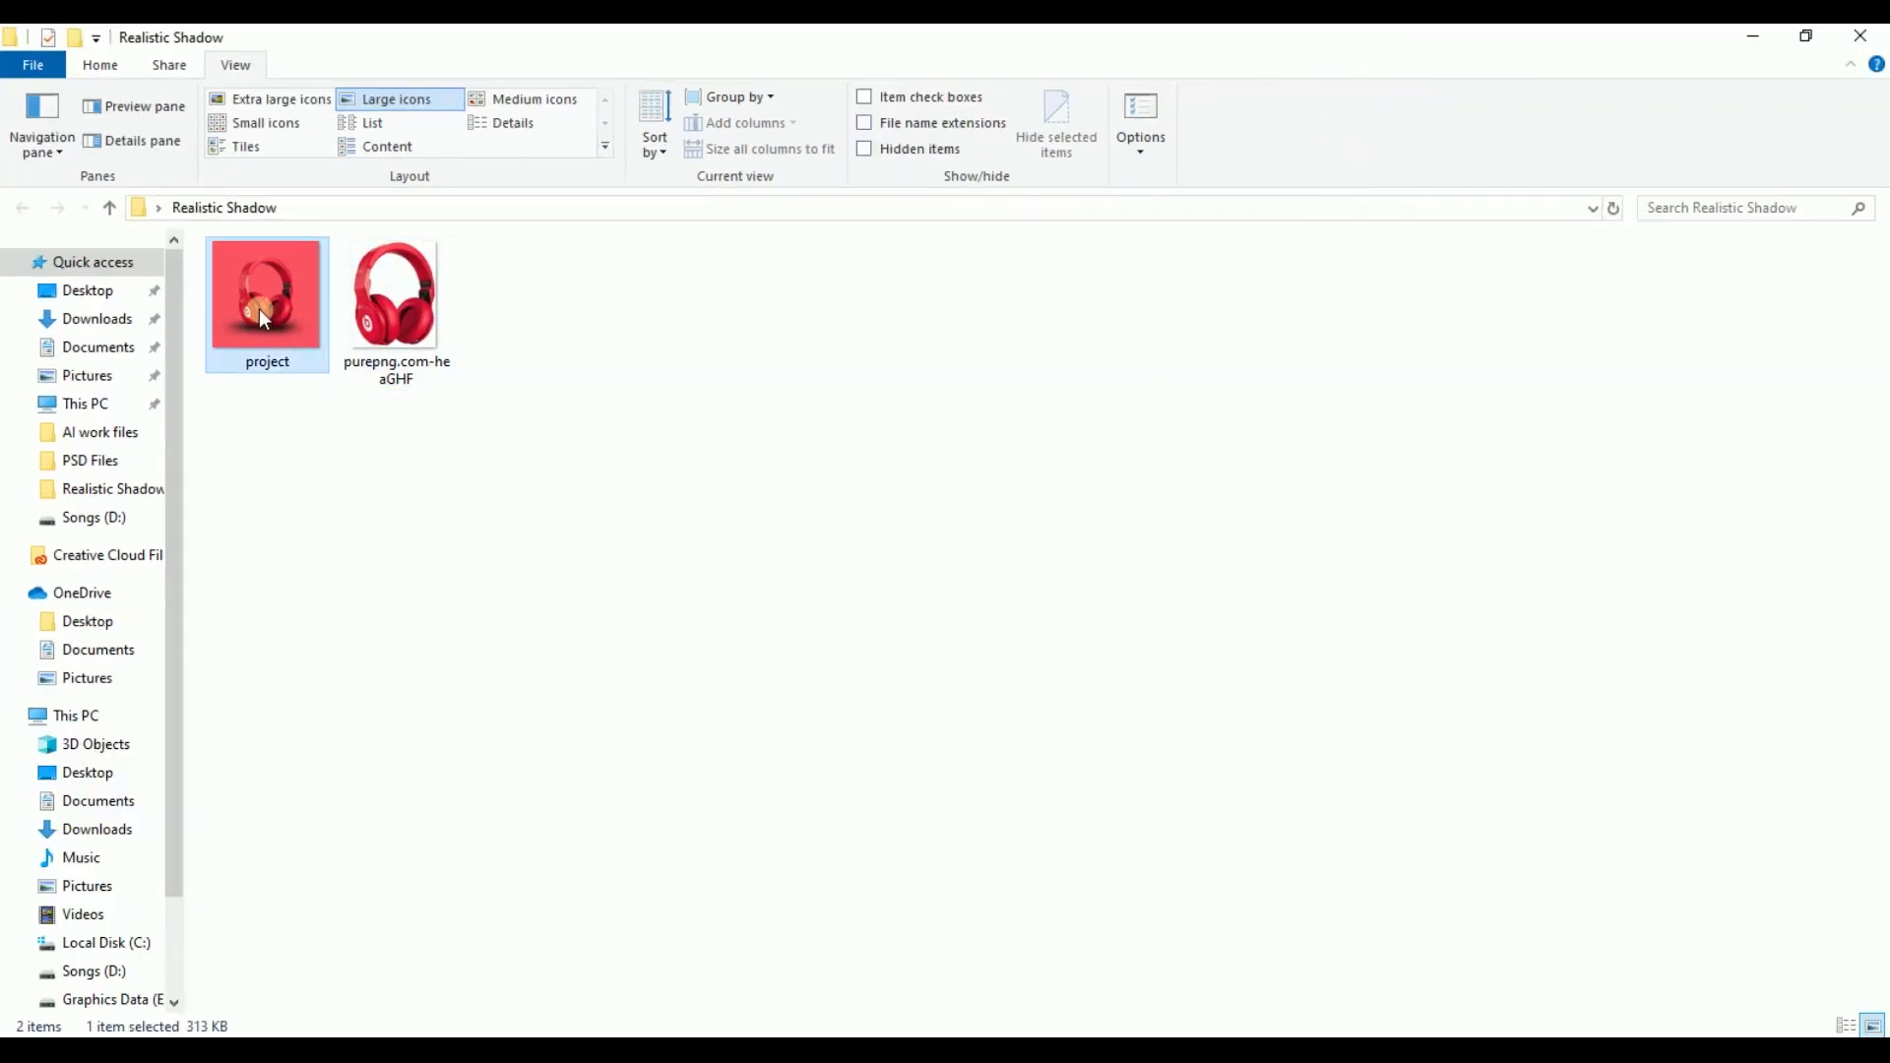
{"action": "double_click", "coordinate": [258, 310]}
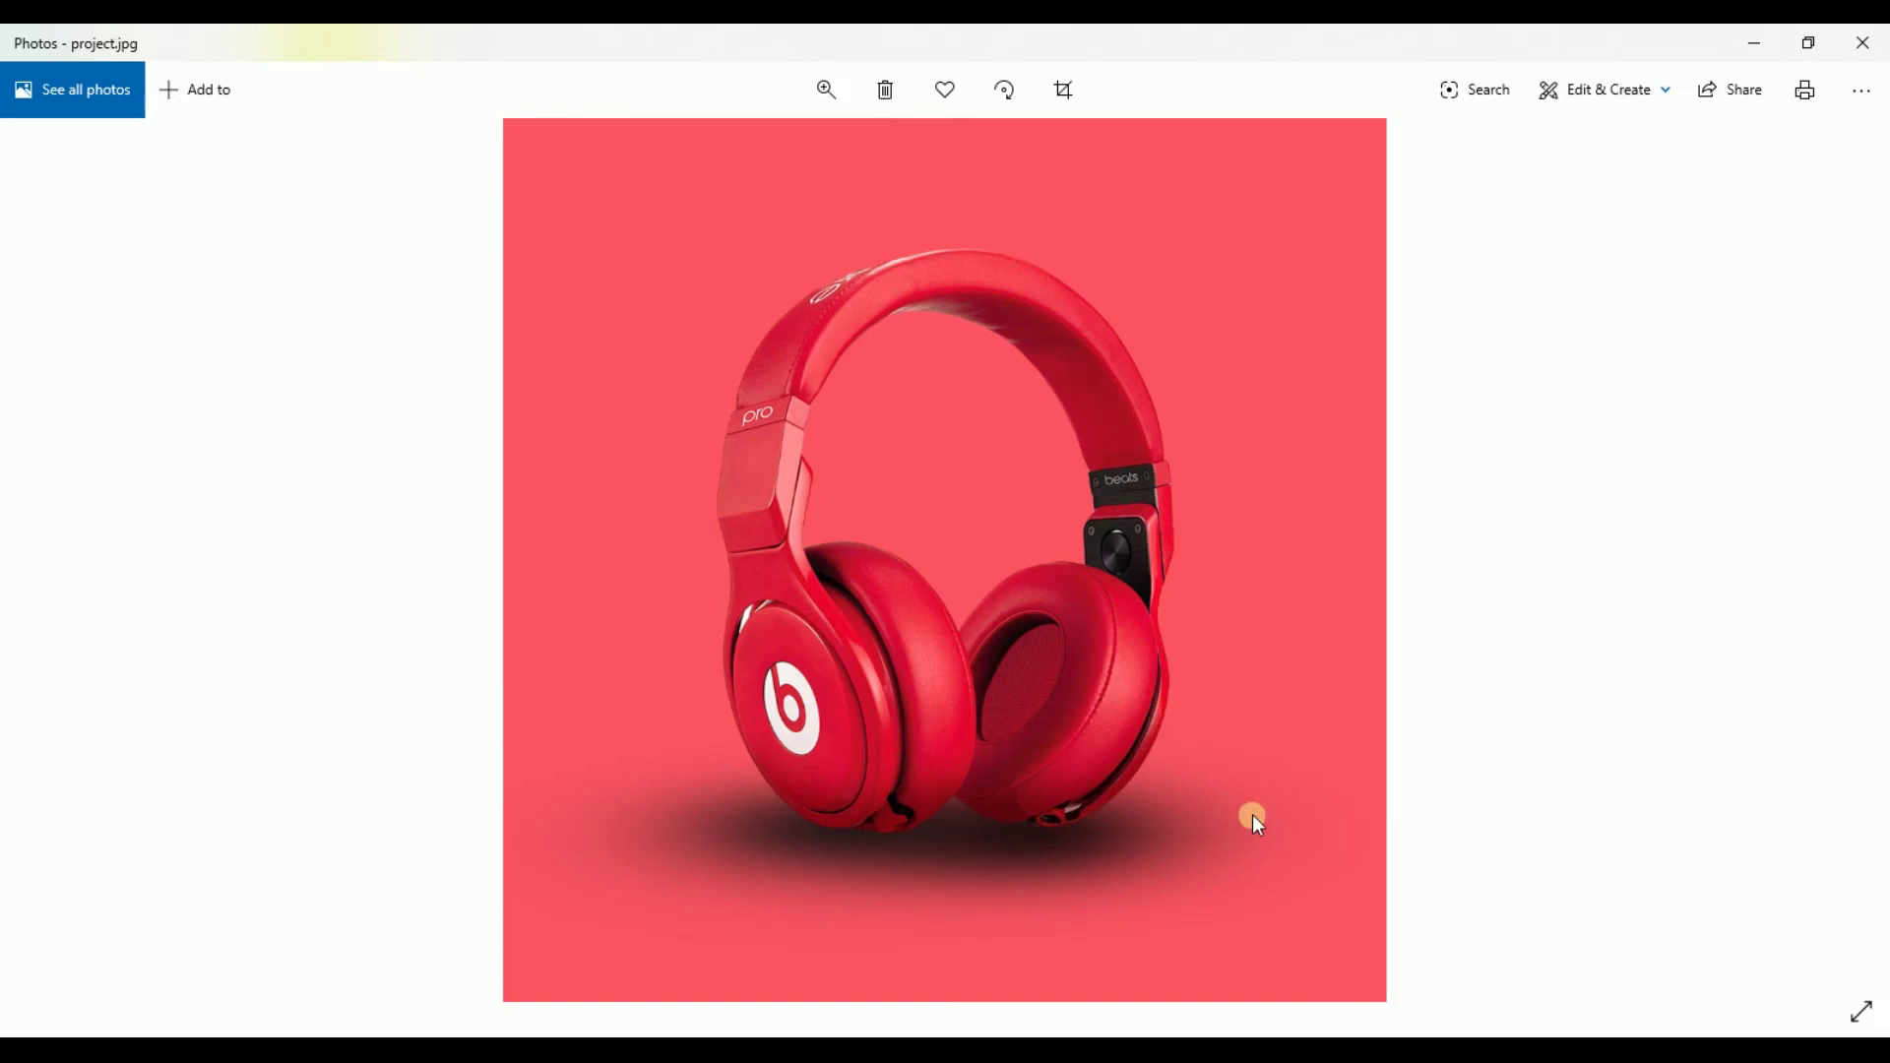
{"action": "mouse_move", "coordinate": [1859, 579]}
{"action": "left_click", "coordinate": [1843, 576]}
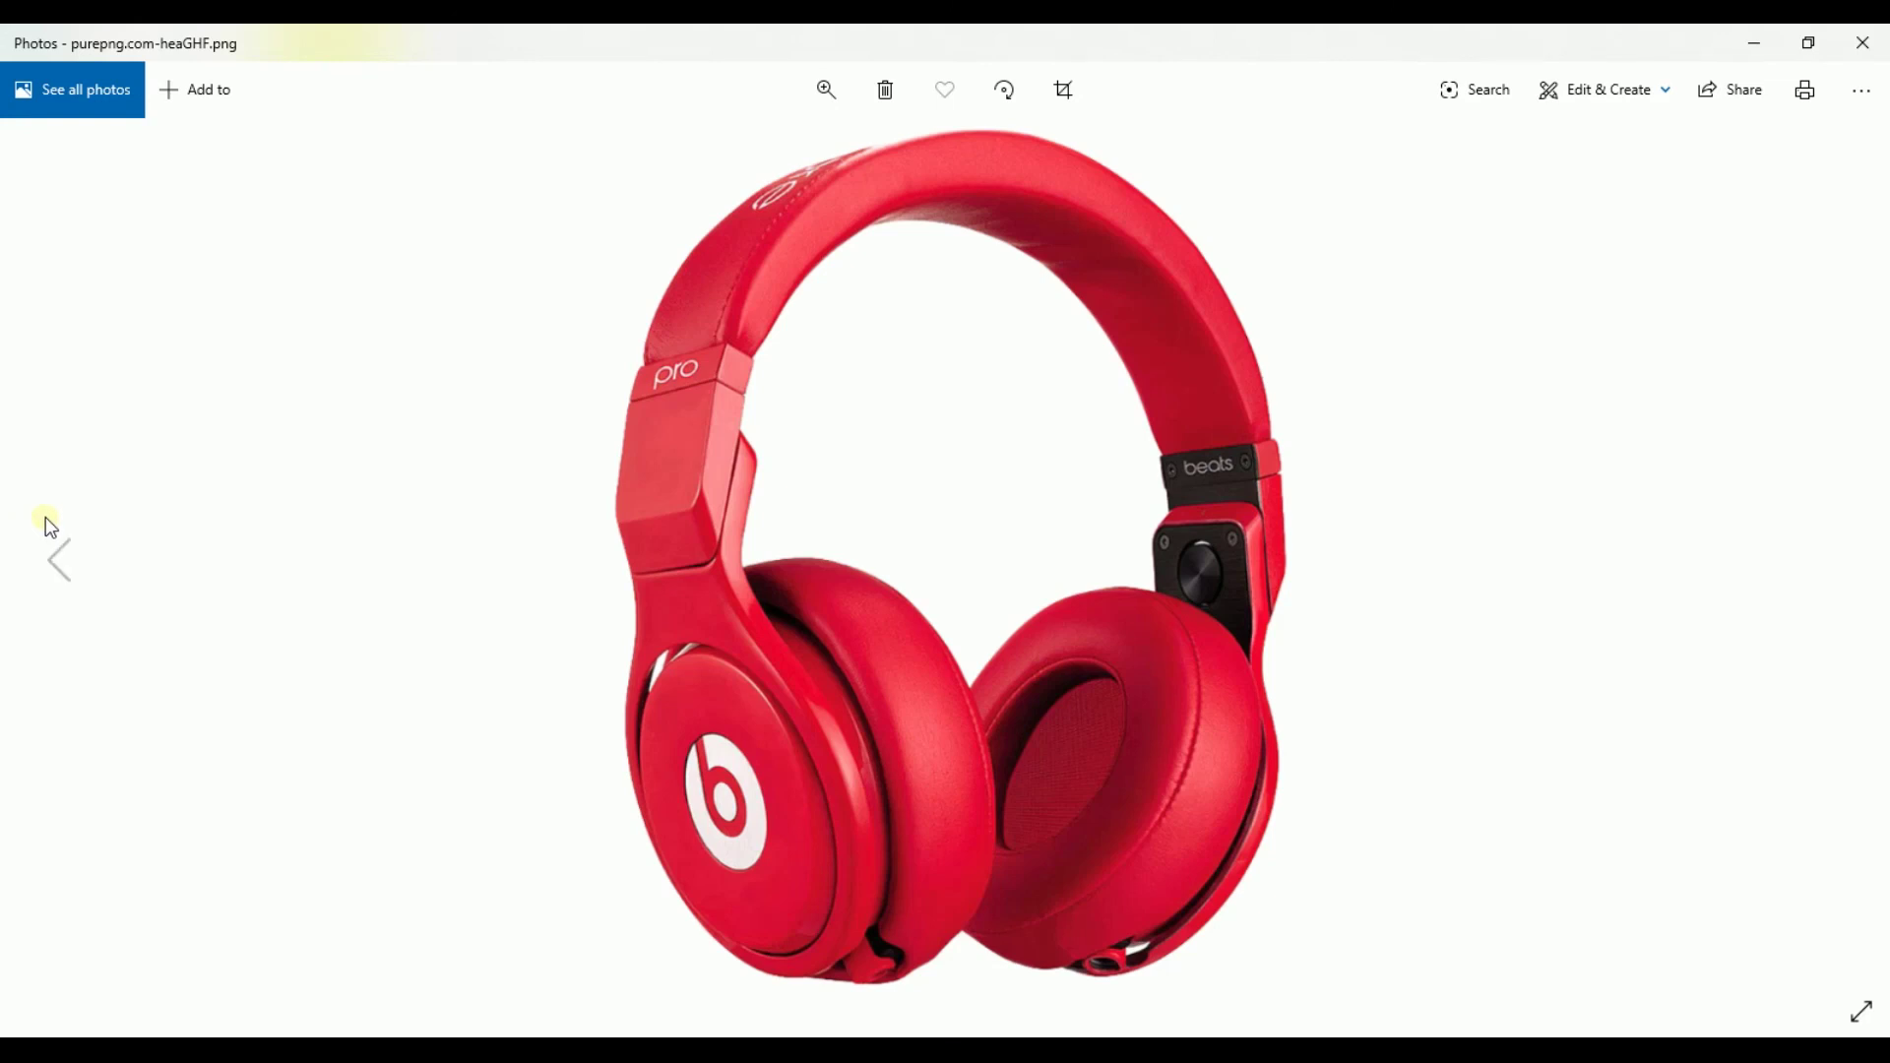
{"action": "left_click", "coordinate": [47, 522]}
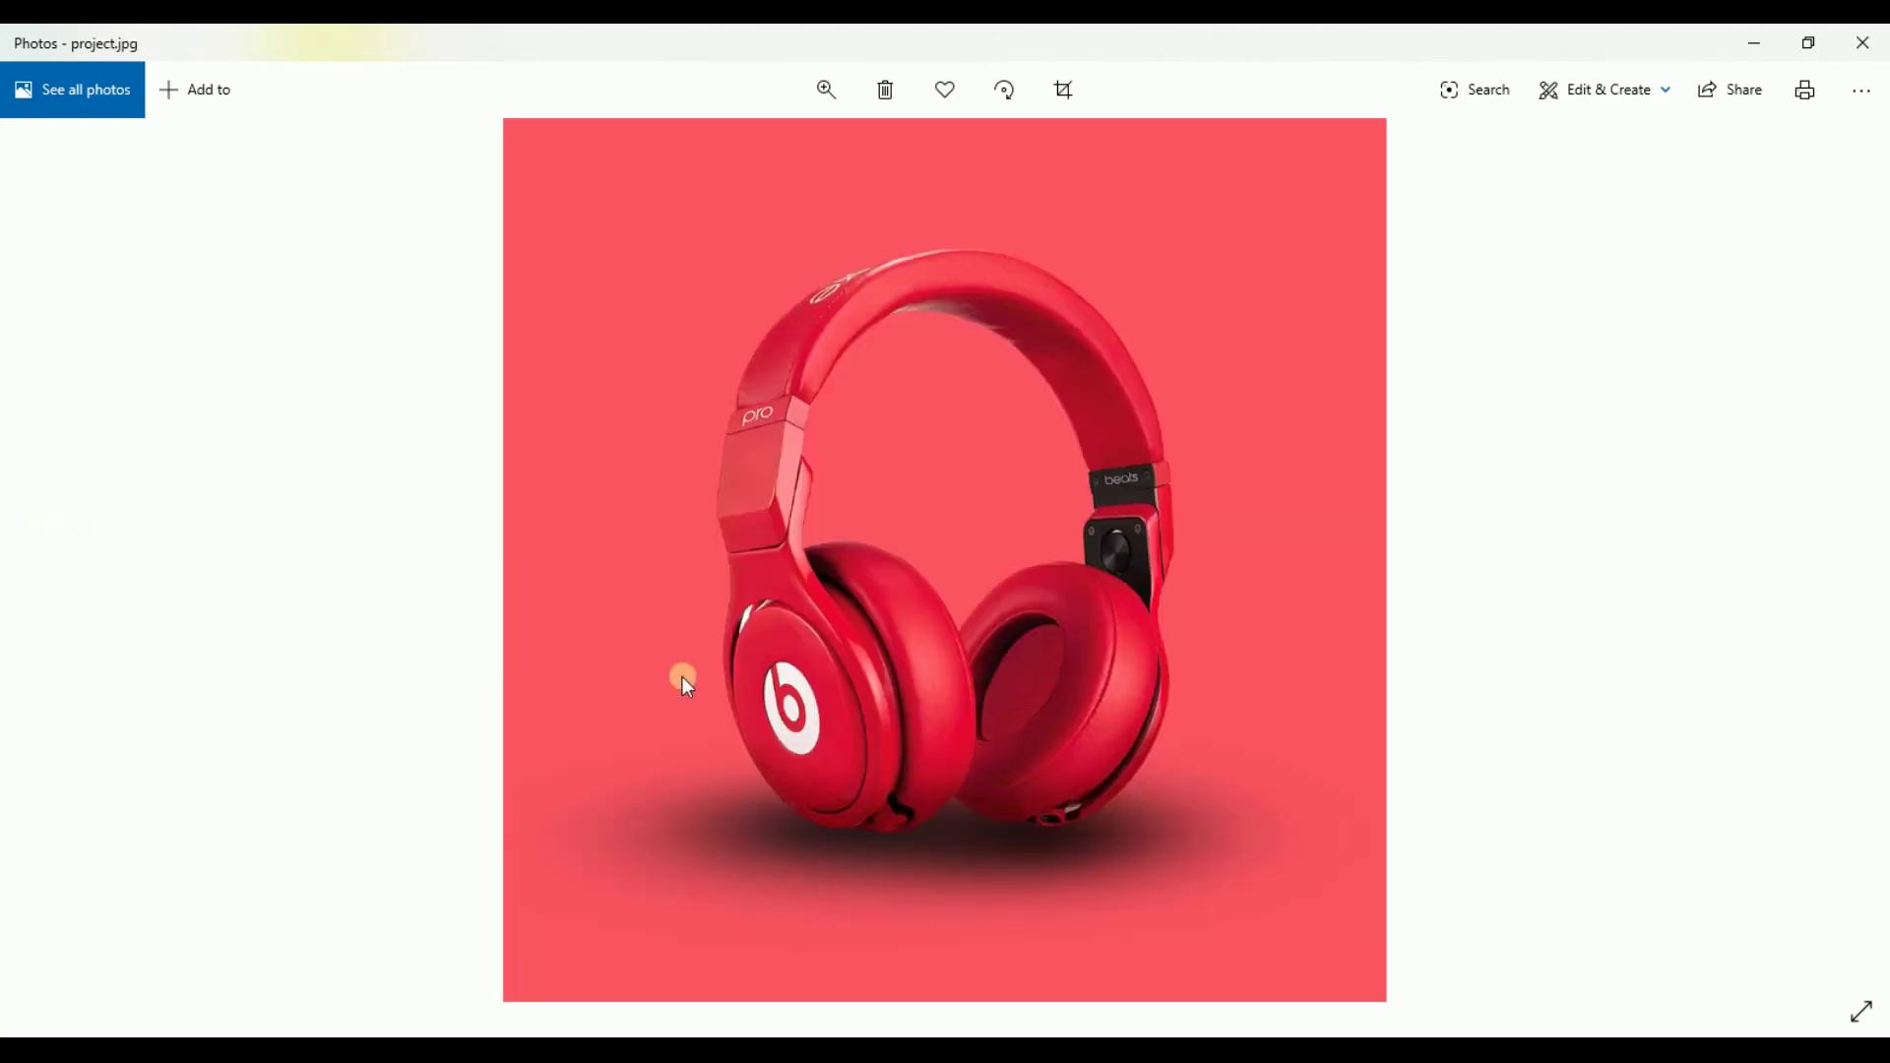
{"action": "key", "text": "Right"}
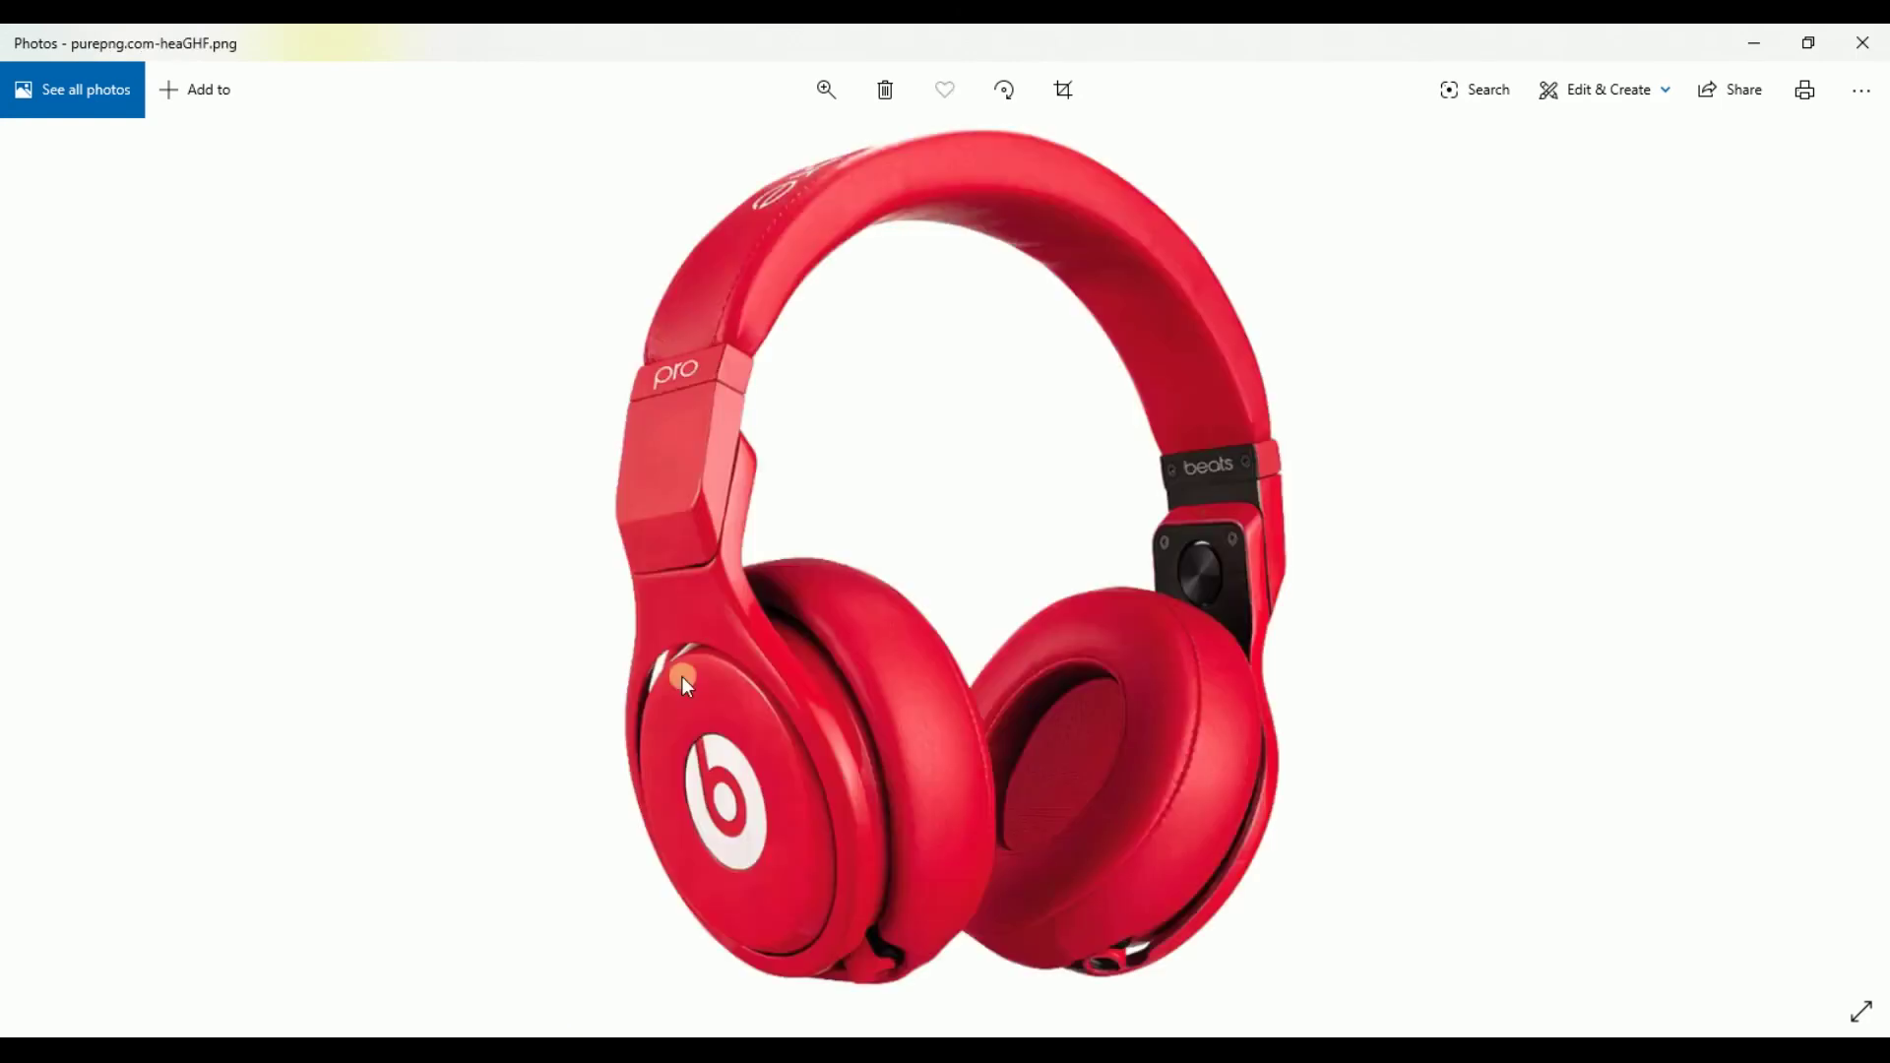
{"action": "key", "text": "Left"}
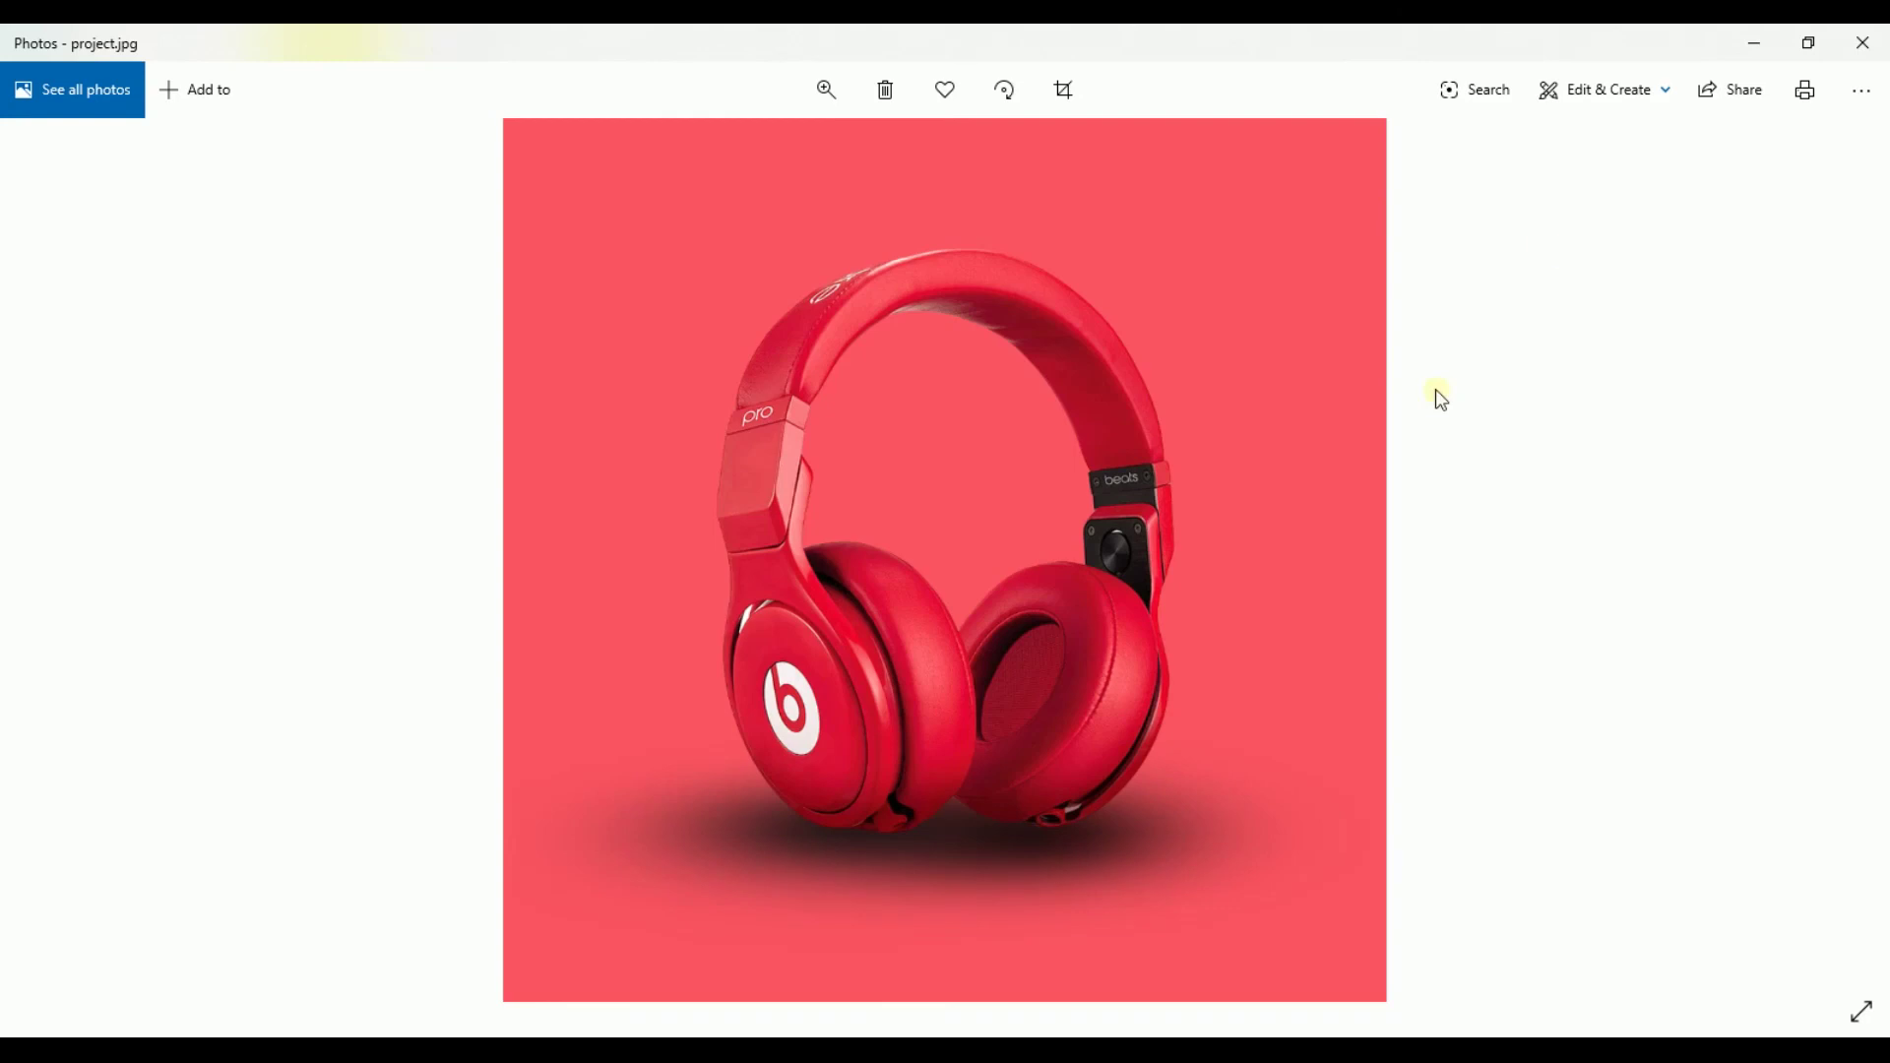
{"action": "left_click", "coordinate": [1864, 45]}
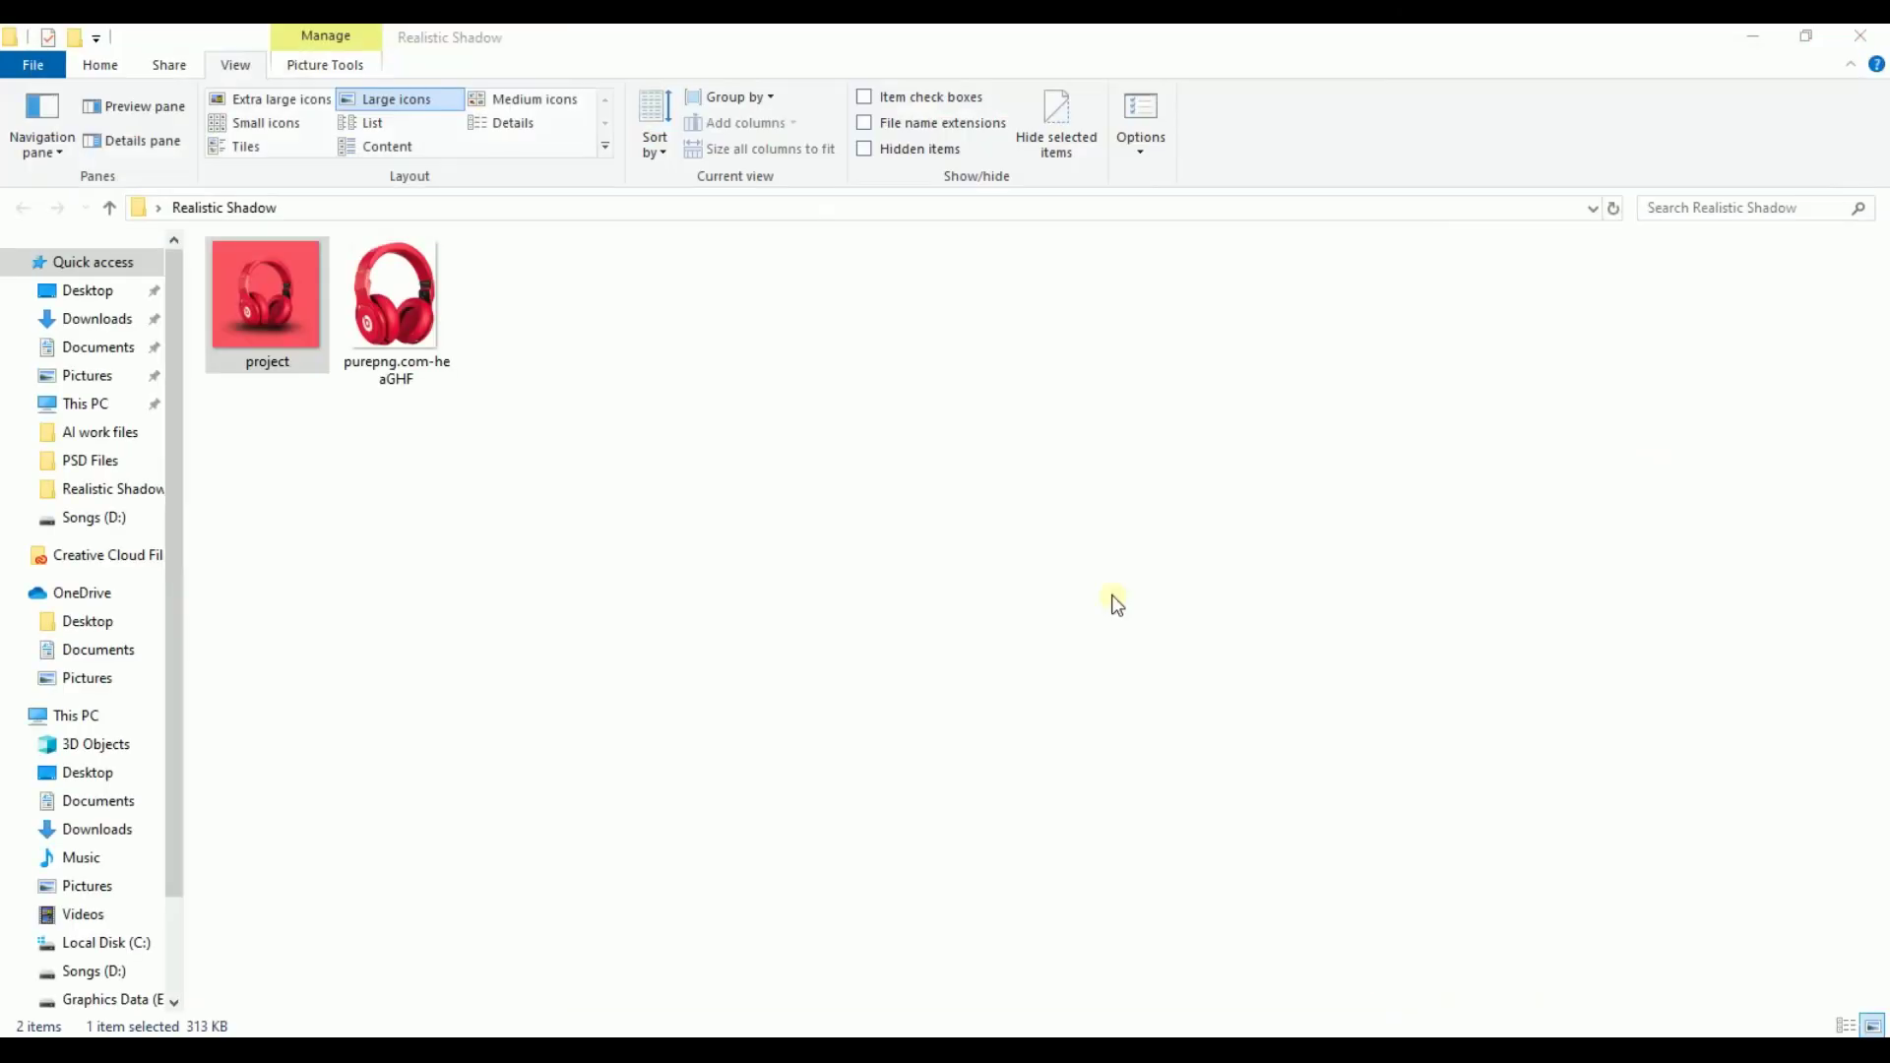